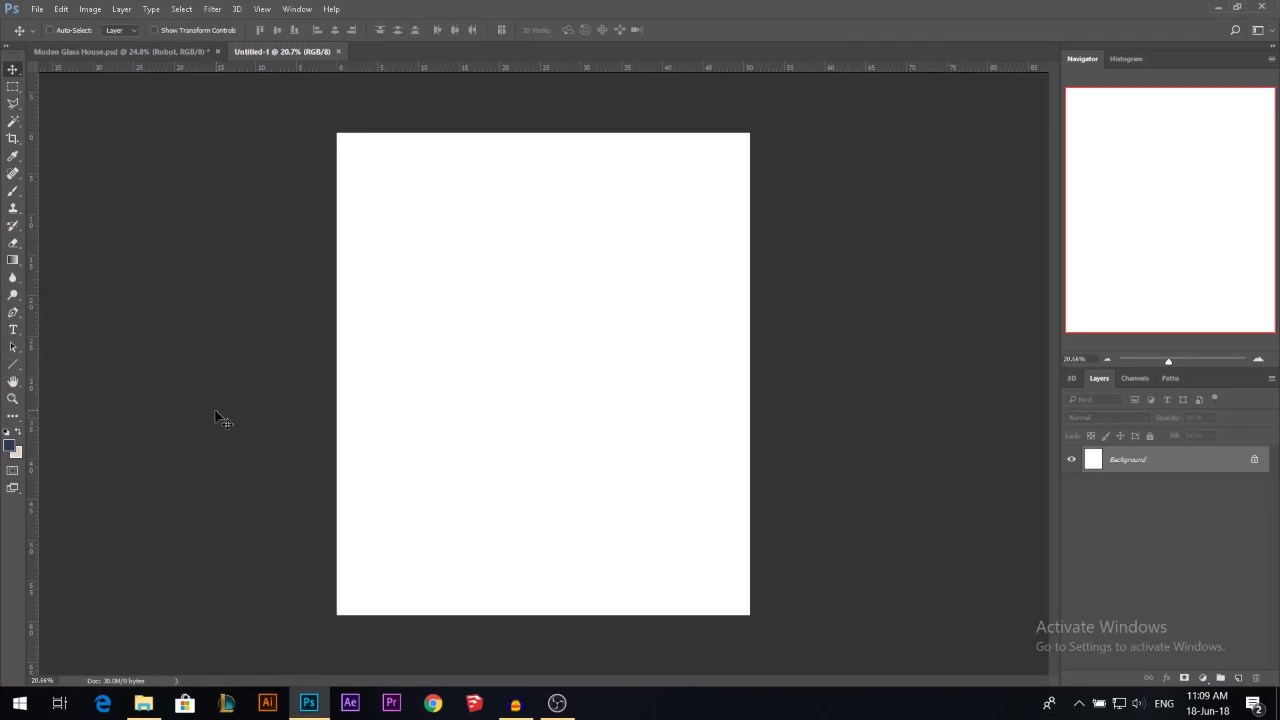
Place the forest hut photo ramdan-authentic-655022-unsplash.jpg into the blank document and stretch it to span the canvas width.
left_click(145, 704)
left_click(506, 337)
left_click_drag(563, 126, 572, 450)
left_click_drag(704, 374, 749, 381)
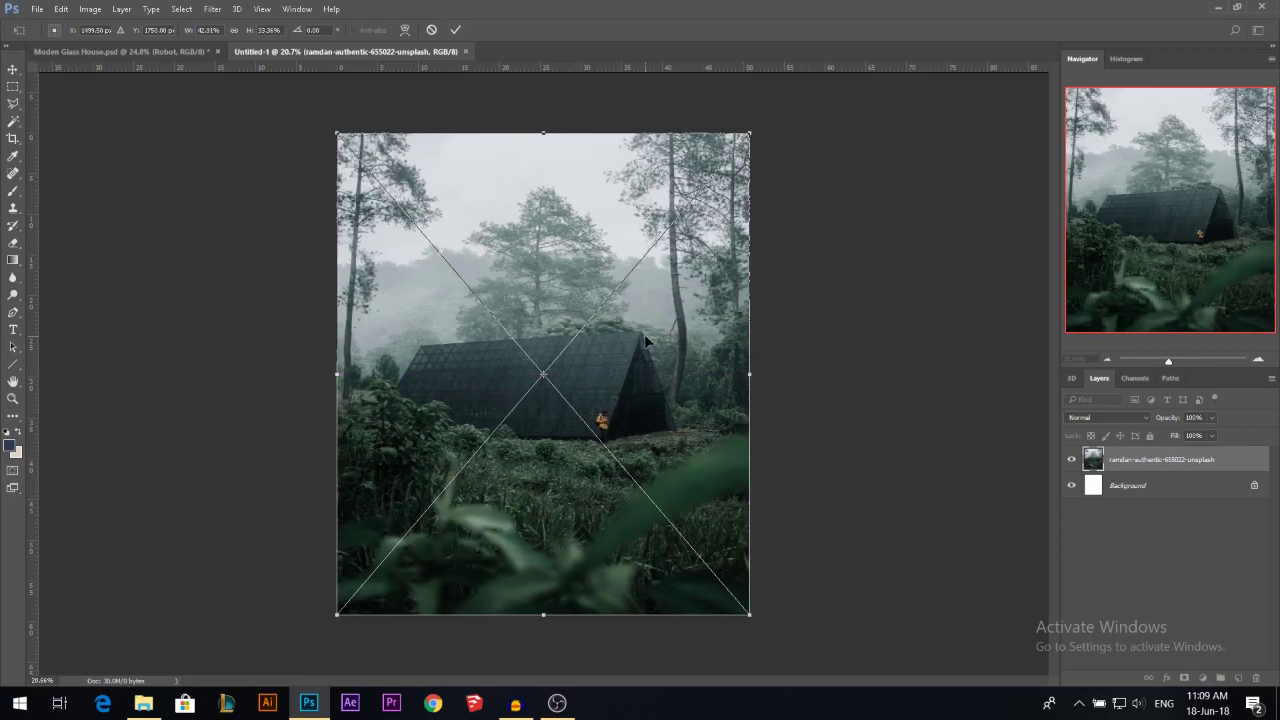
key("Return")
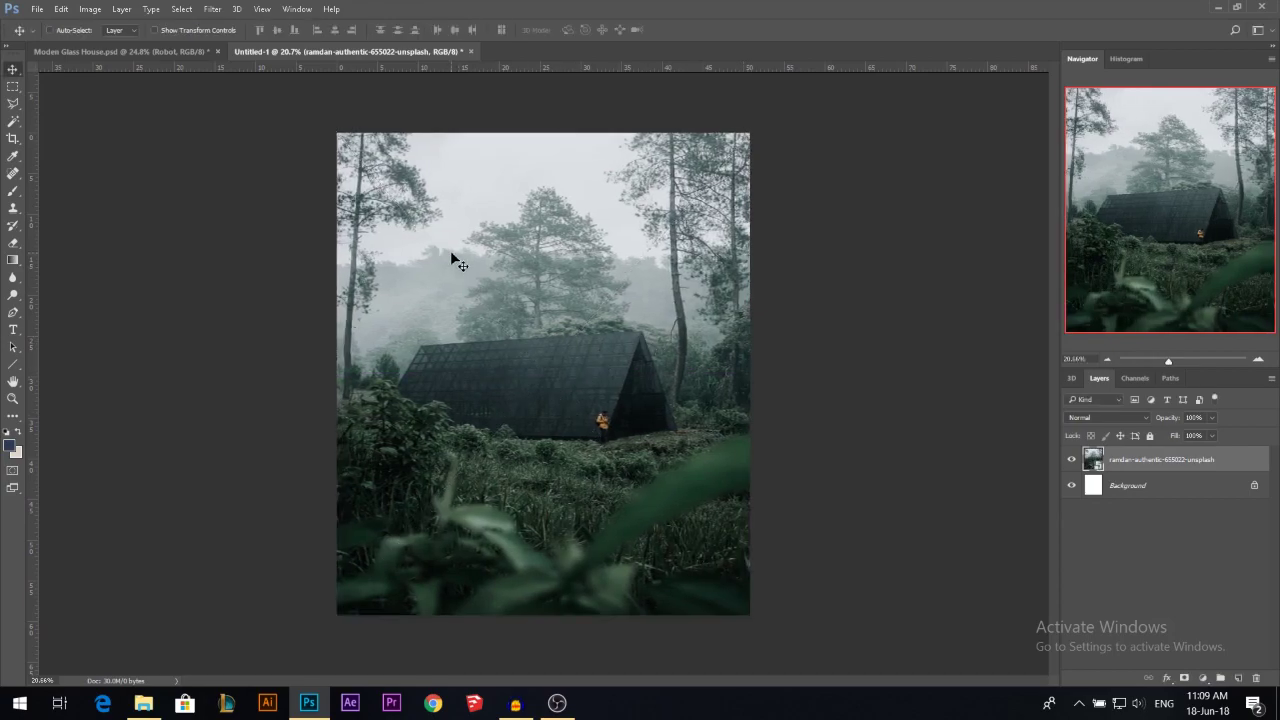
Widen the placed photo to about 45% so it overhangs both canvas sides, and stretch its lower edge below the canvas.
key("ctrl+t")
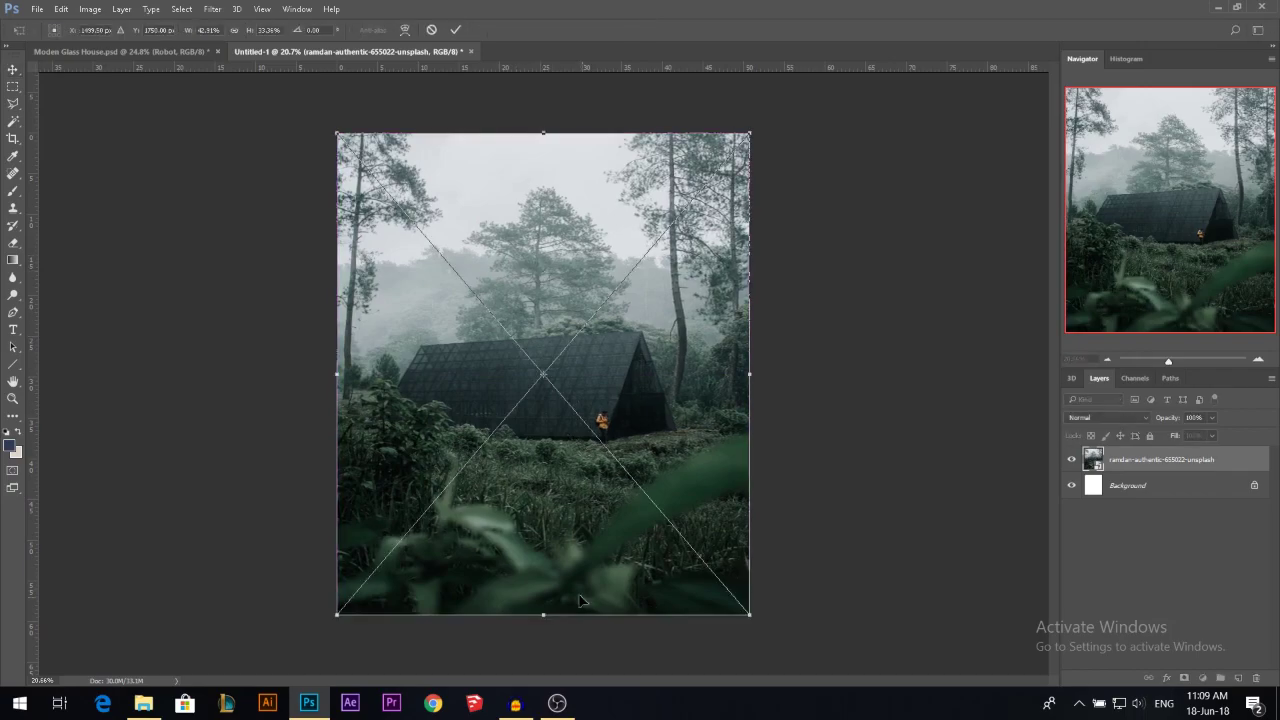
left_click_drag(751, 368, 762, 370)
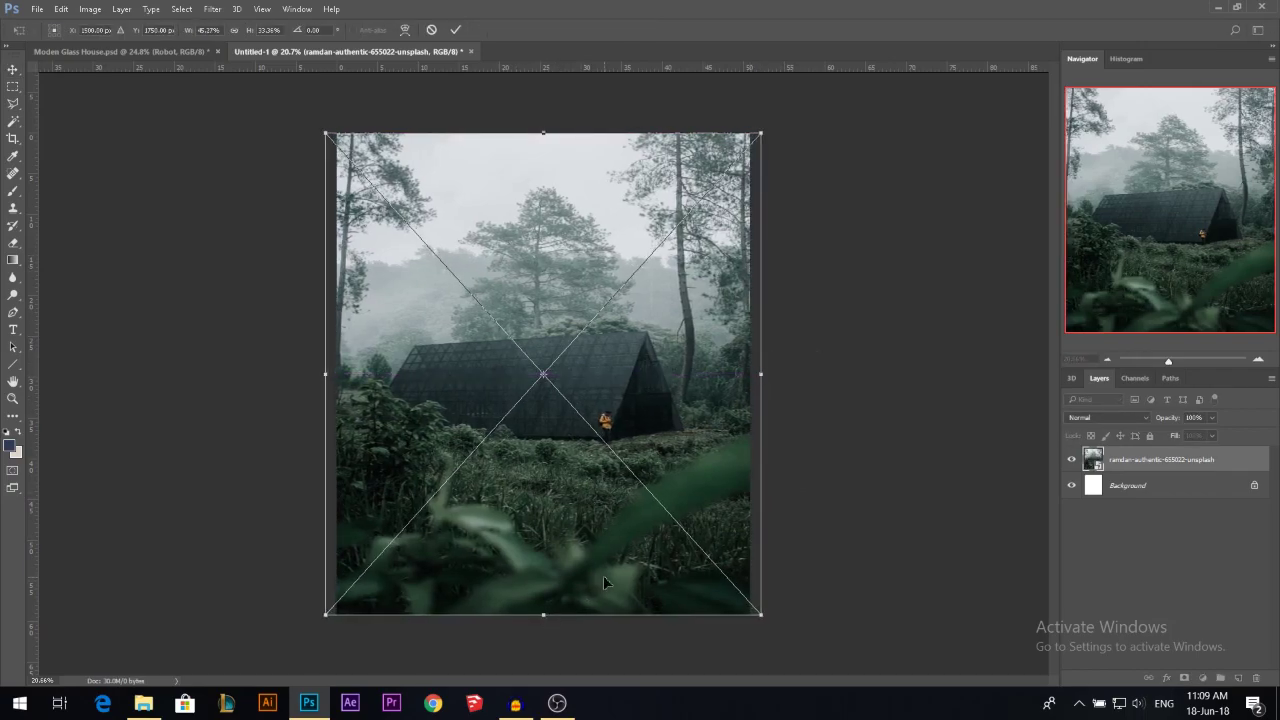
left_click_drag(549, 615, 545, 641)
key("Return")
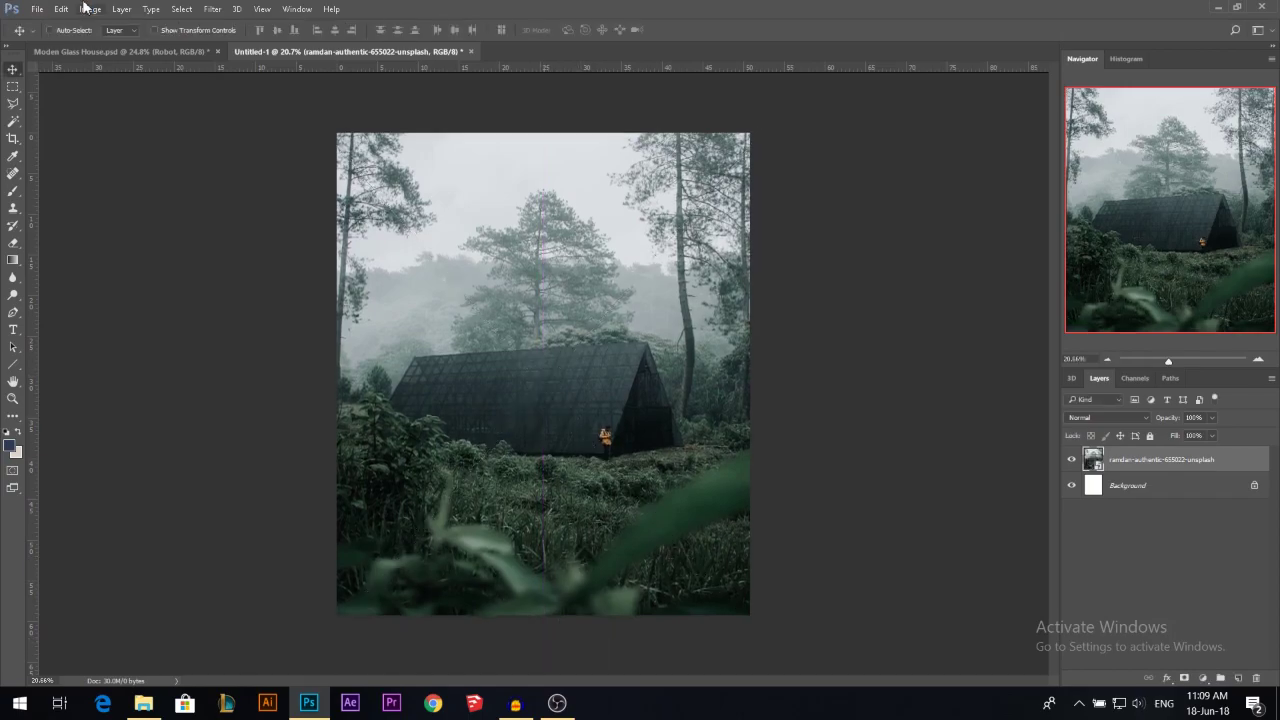
Check the document's pixel dimensions in Image Size without changing them.
left_click(90, 9)
left_click(146, 129)
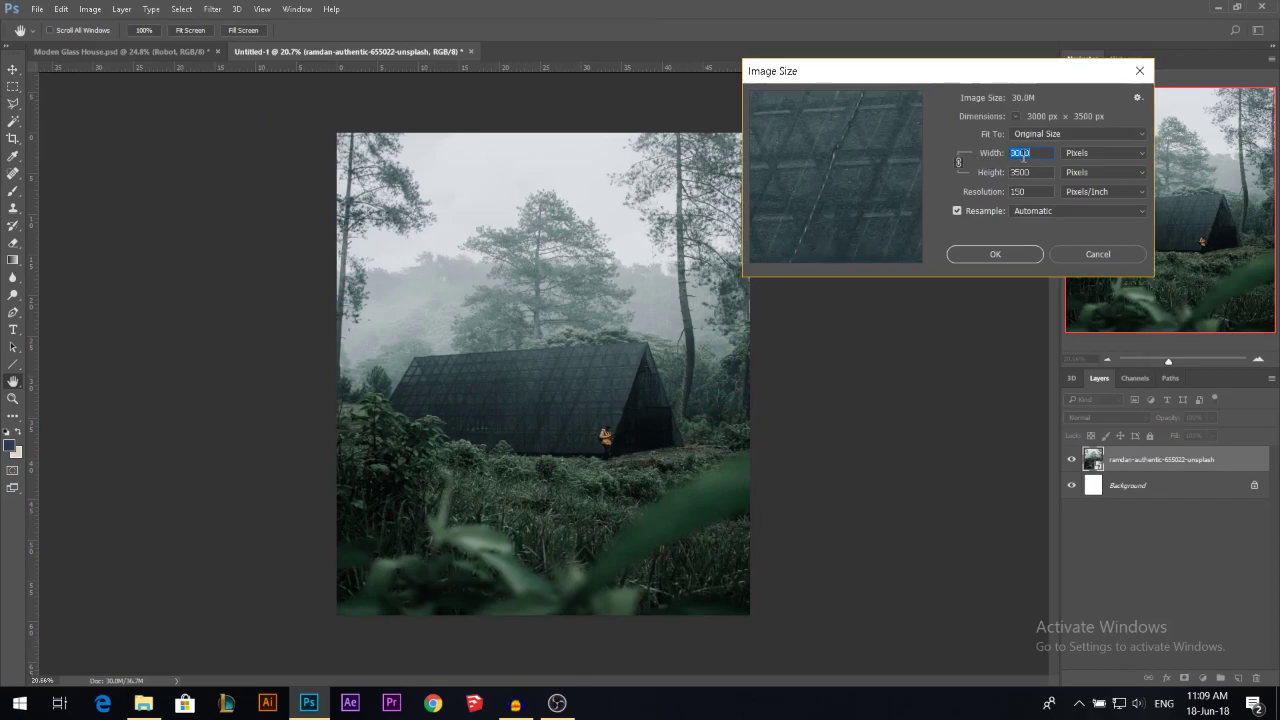
left_click(1073, 257)
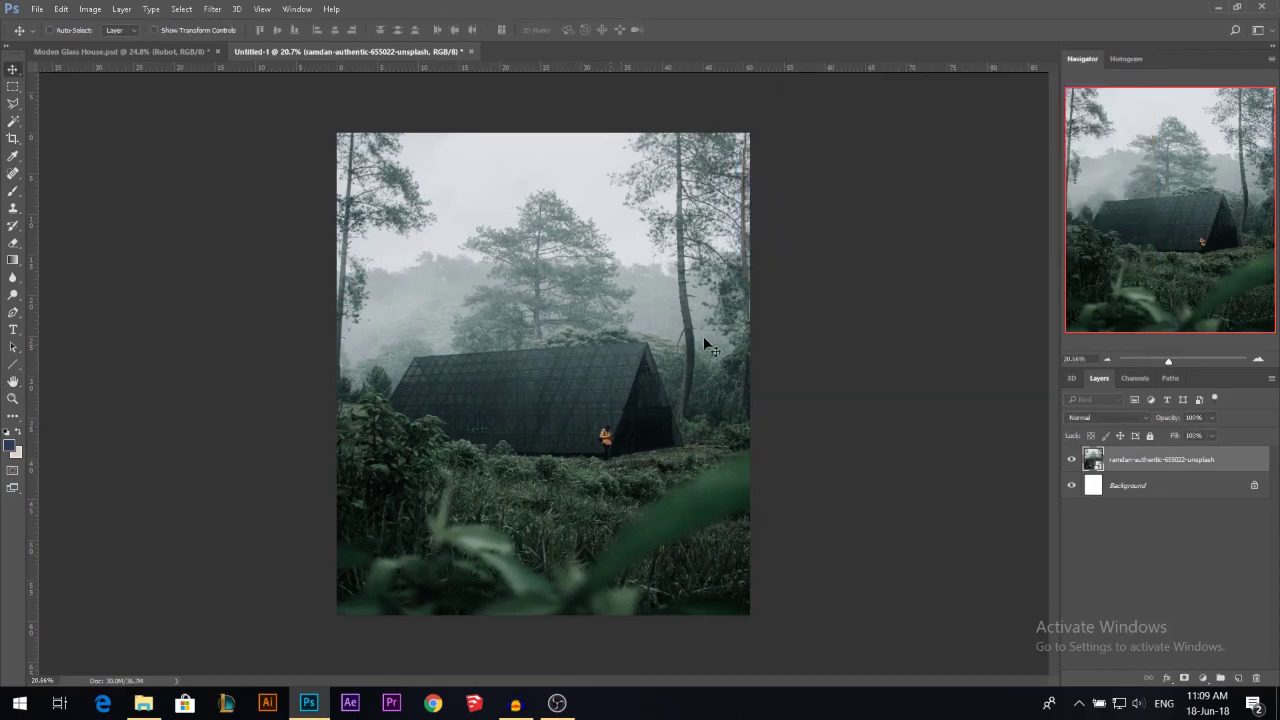
Try to paint with the Clone Stamp on the hut wall above the man in the yellow jacket.
scroll(600, 420, "up", 8)
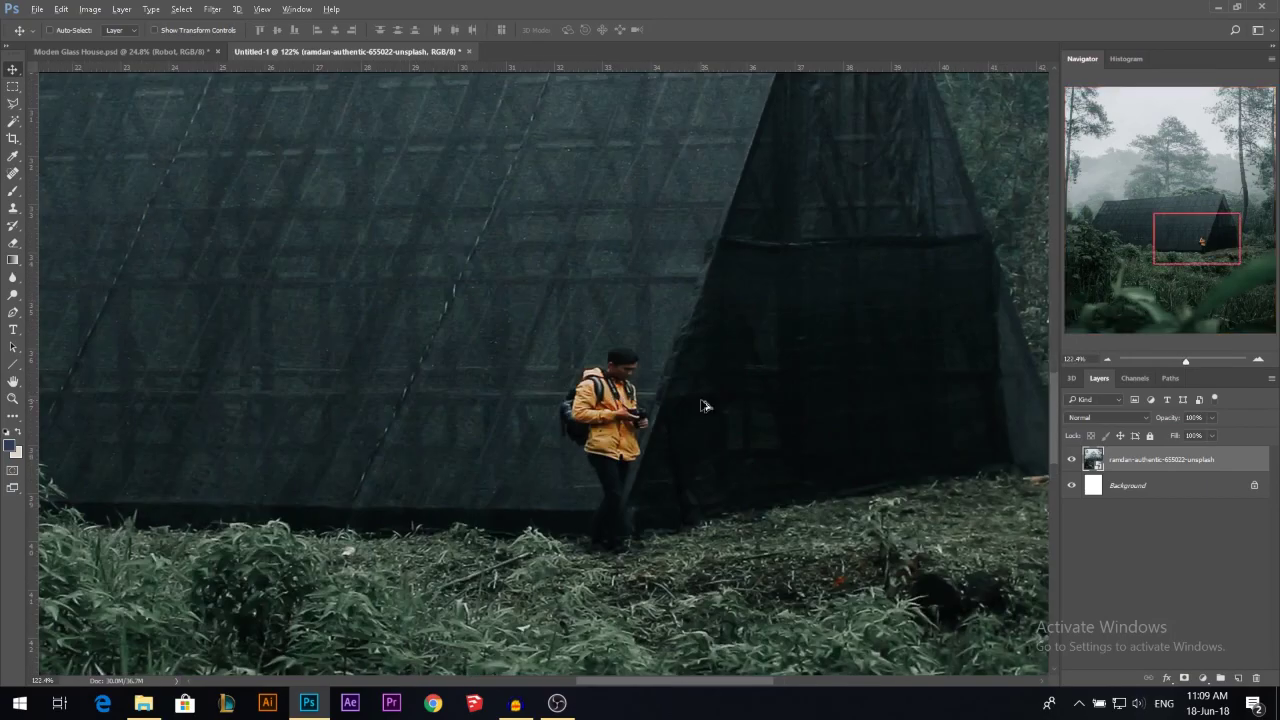
key("s")
key("alt+s")
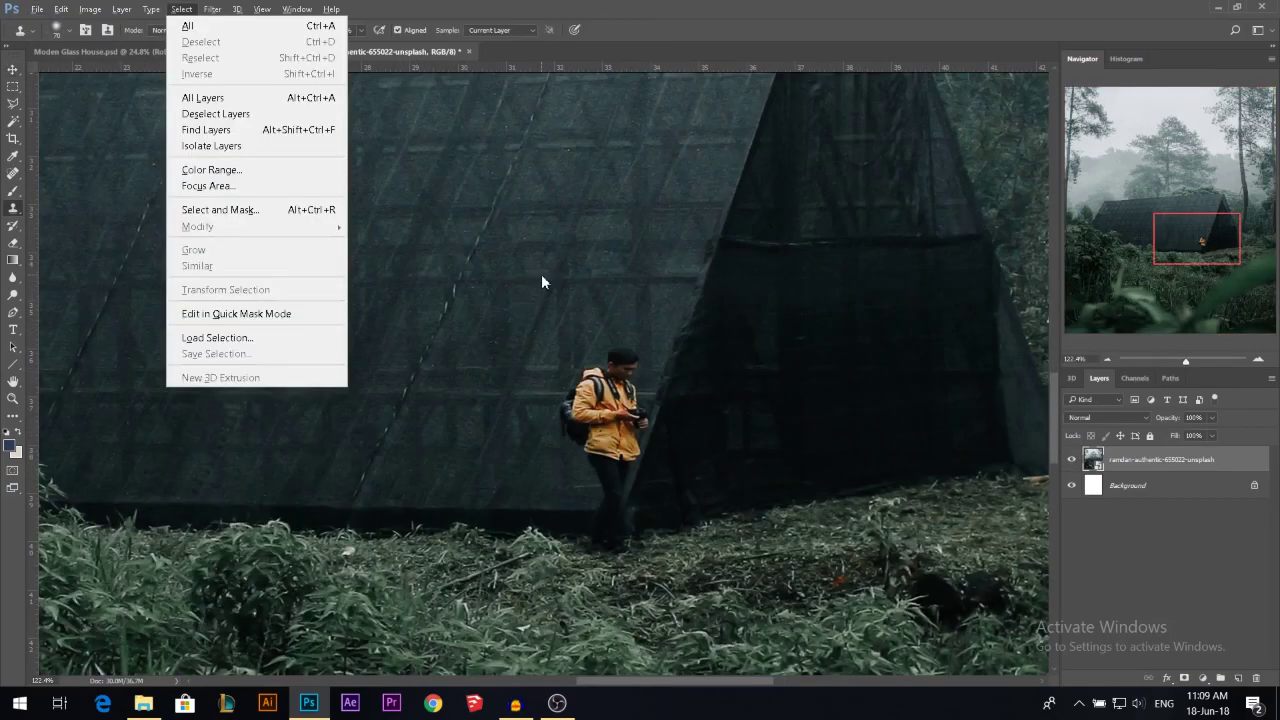
key("Escape")
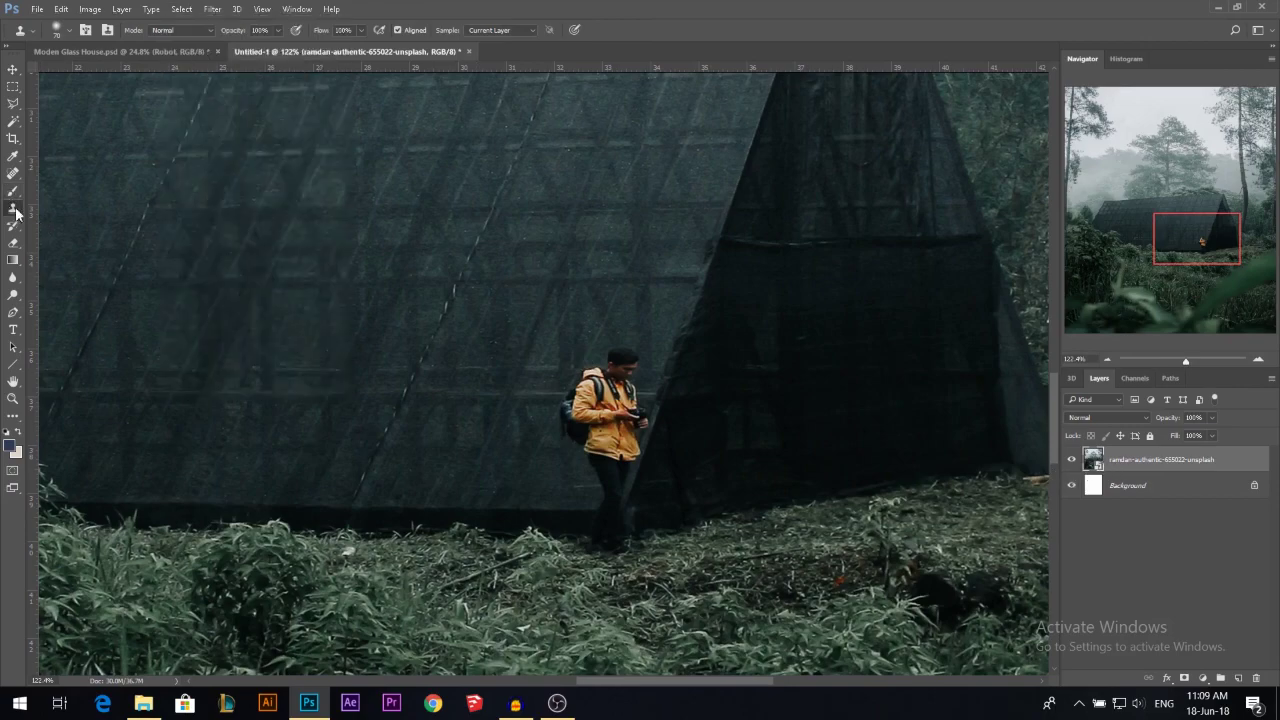
right_click(421, 310, "alt")
left_click(572, 289)
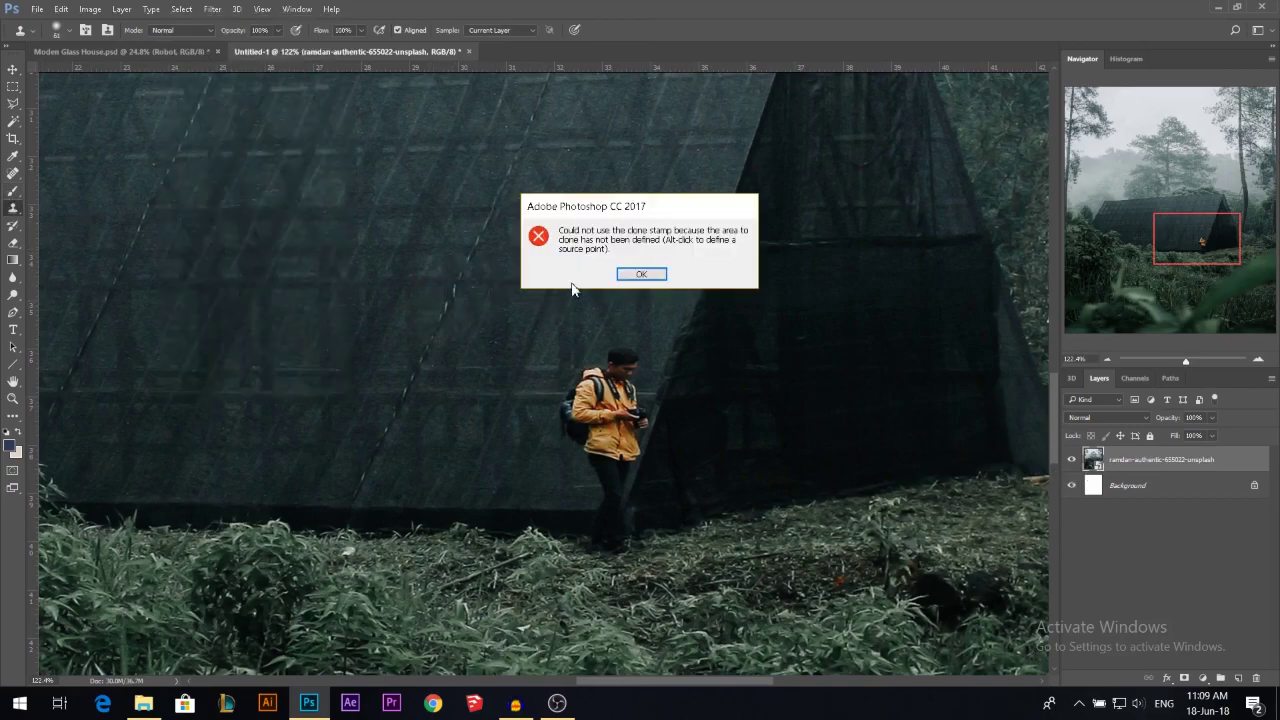
left_click(646, 277)
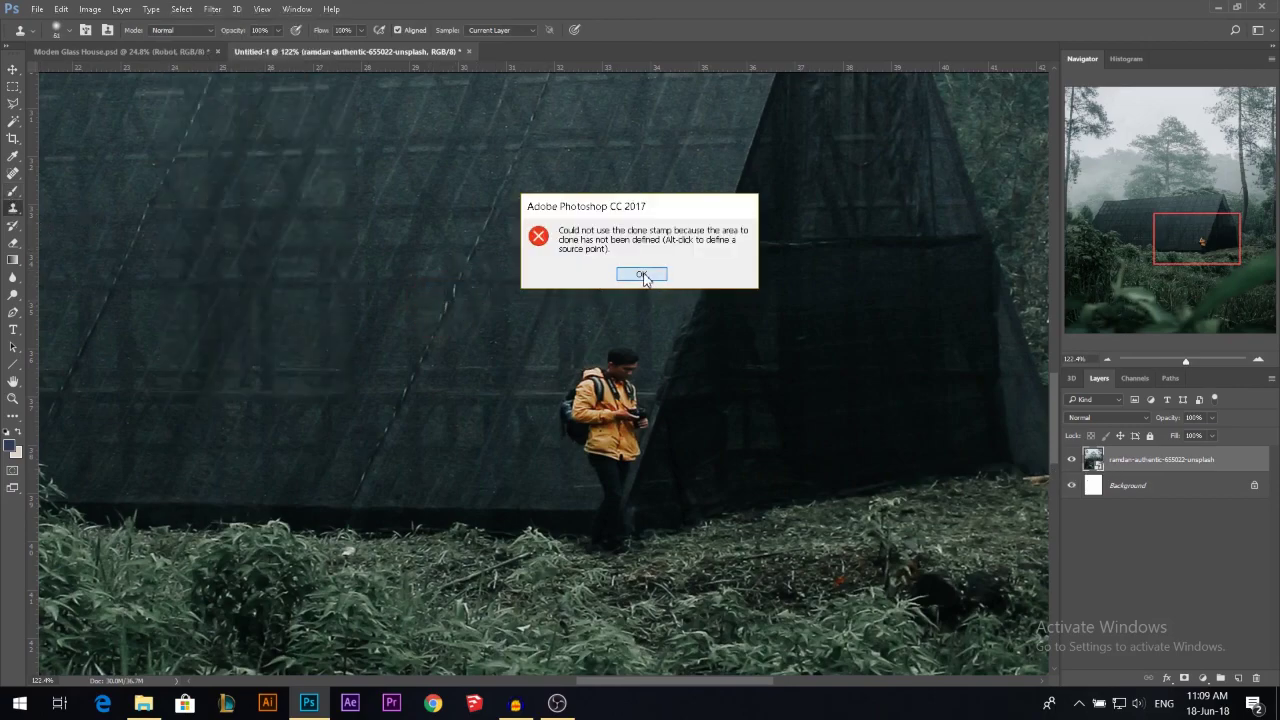
Rasterize the forest photo layer and adjust the Clone Stamp brush size.
right_click(1212, 468)
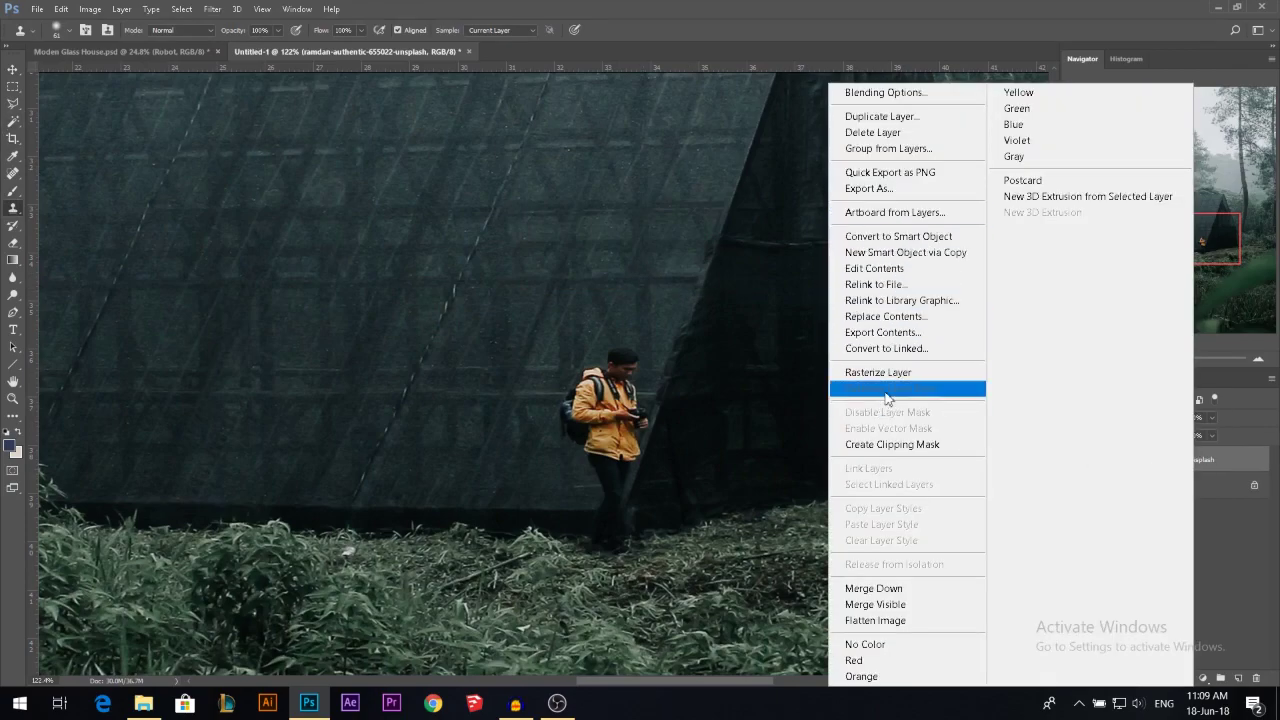
left_click(890, 372)
right_click(558, 358, "alt")
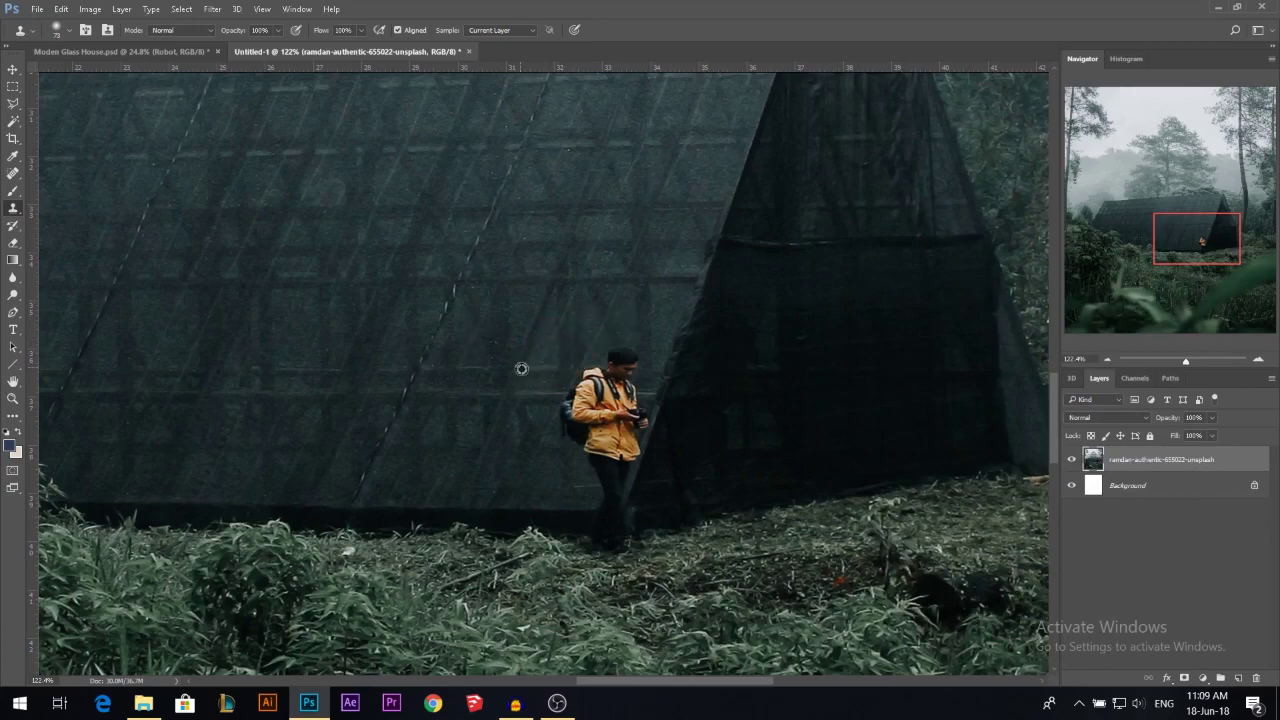
Draw a four-sided Polygonal Lasso selection around the man, following the front edge and base of the hut wall.
left_click(12, 102)
left_click(665, 358)
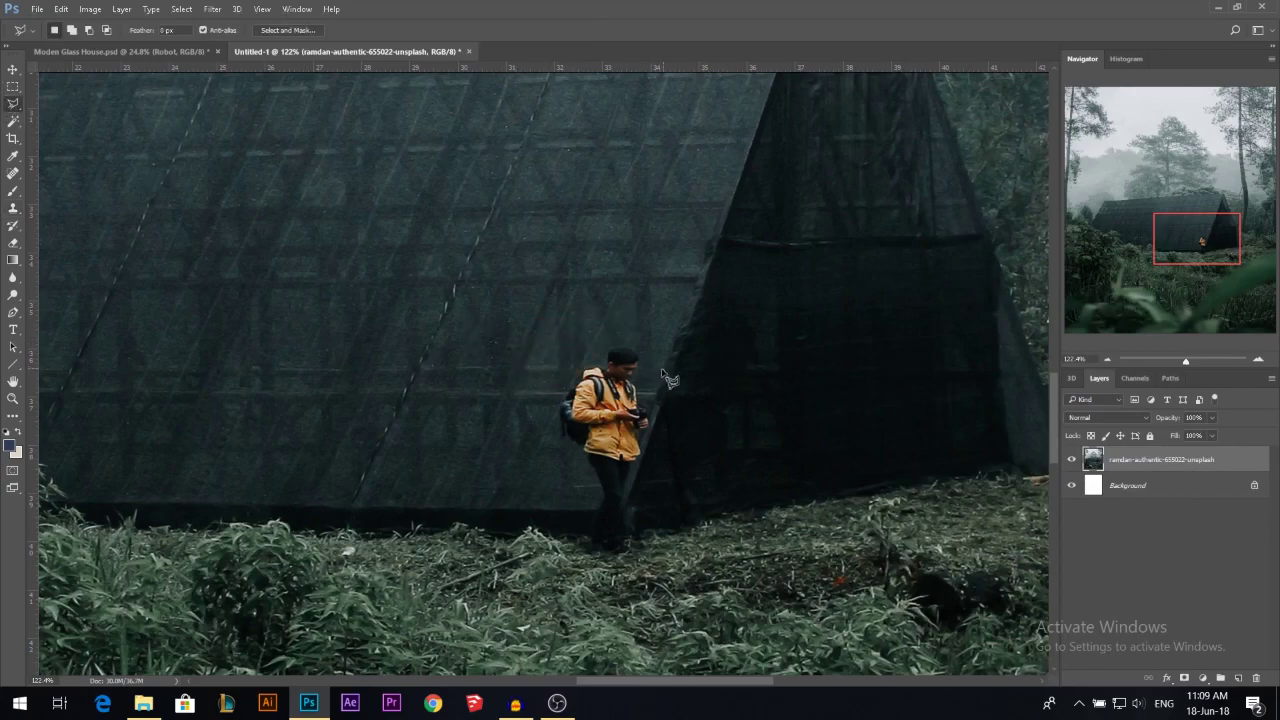
left_click(617, 510)
left_click(480, 507)
double_click(530, 247)
Clone hut wall texture over the man inside the selection with a soft brush of about 83 px, and deselect.
key("v")
key("s")
left_click(440, 344, "alt")
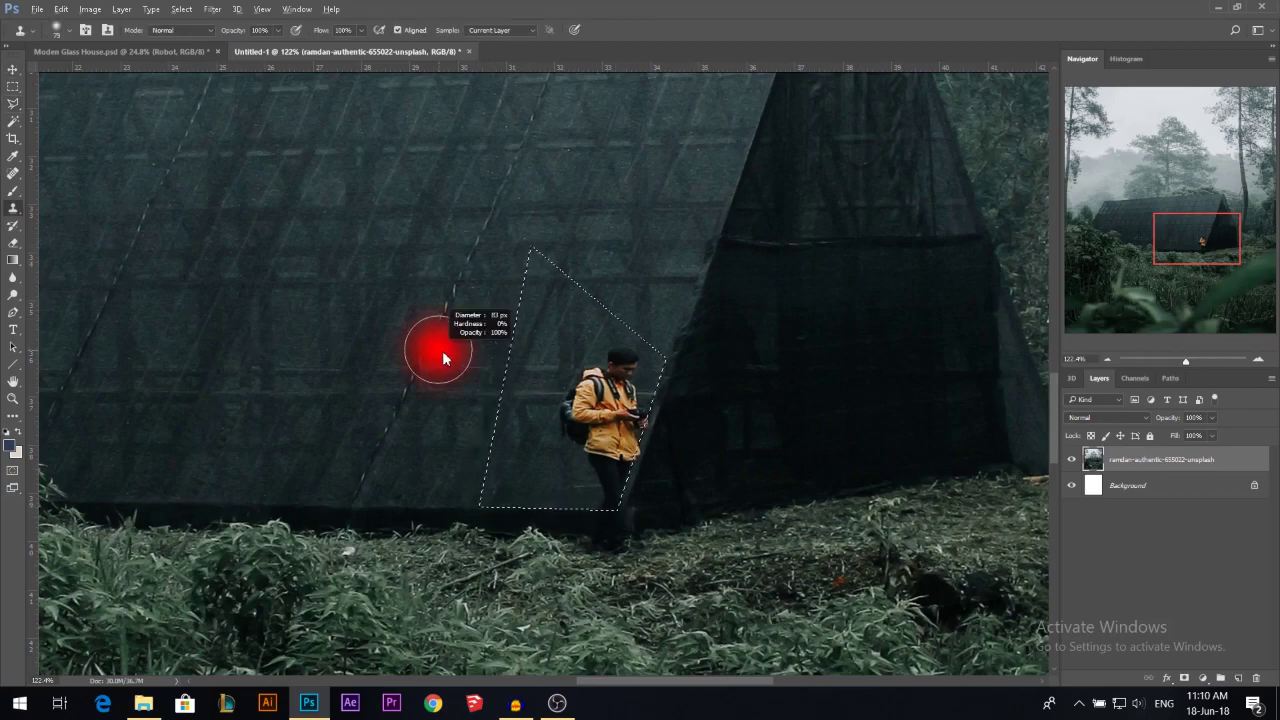
mouse_move(590, 385)
left_mouse_down()
mouse_move(615, 355)
mouse_move(590, 405)
mouse_move(574, 391)
mouse_move(605, 455)
mouse_move(587, 464)
left_mouse_up()
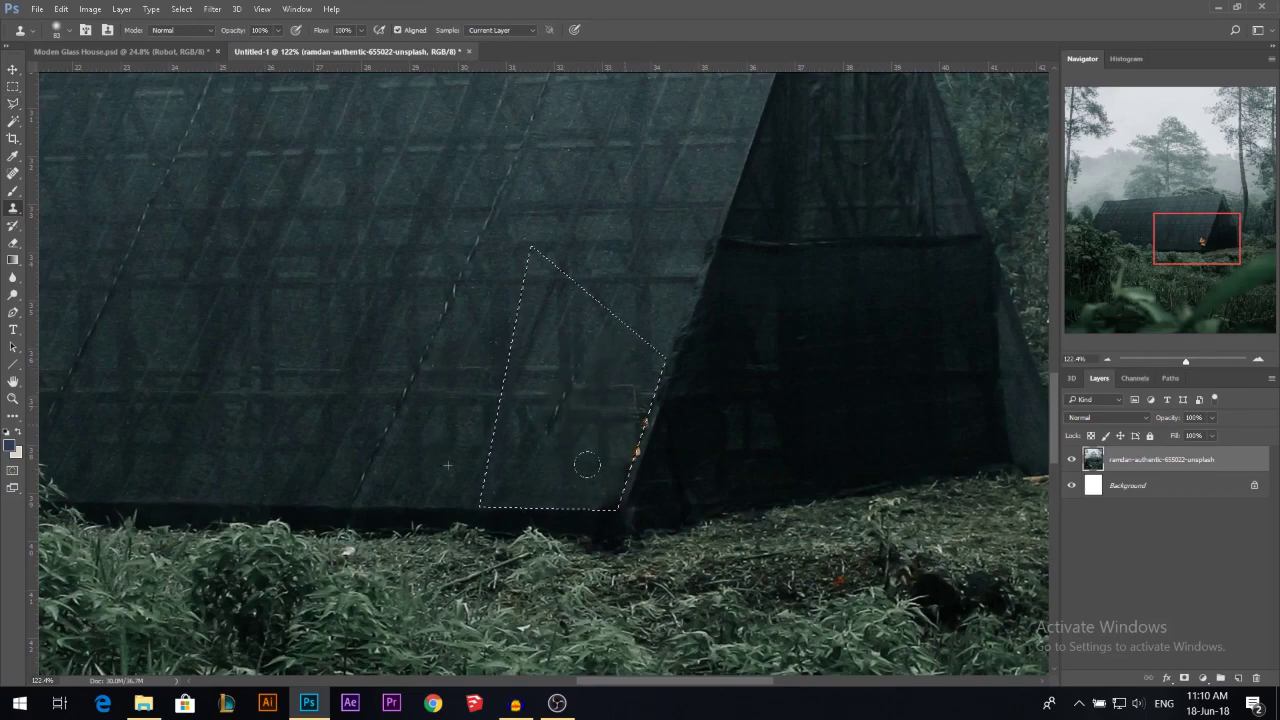
key("ctrl+d")
Shift the forest photo slightly to the right on the canvas with the Move tool.
scroll(726, 391, "down", 6)
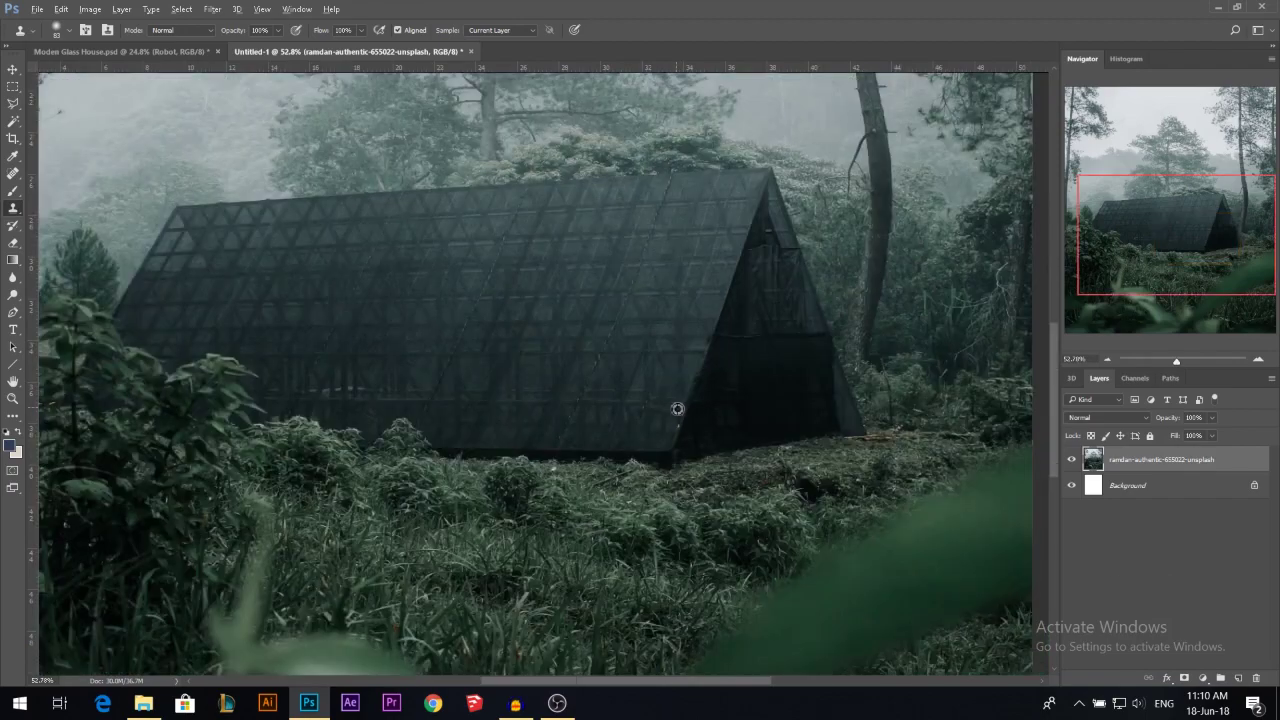
scroll(677, 410, "down", 3)
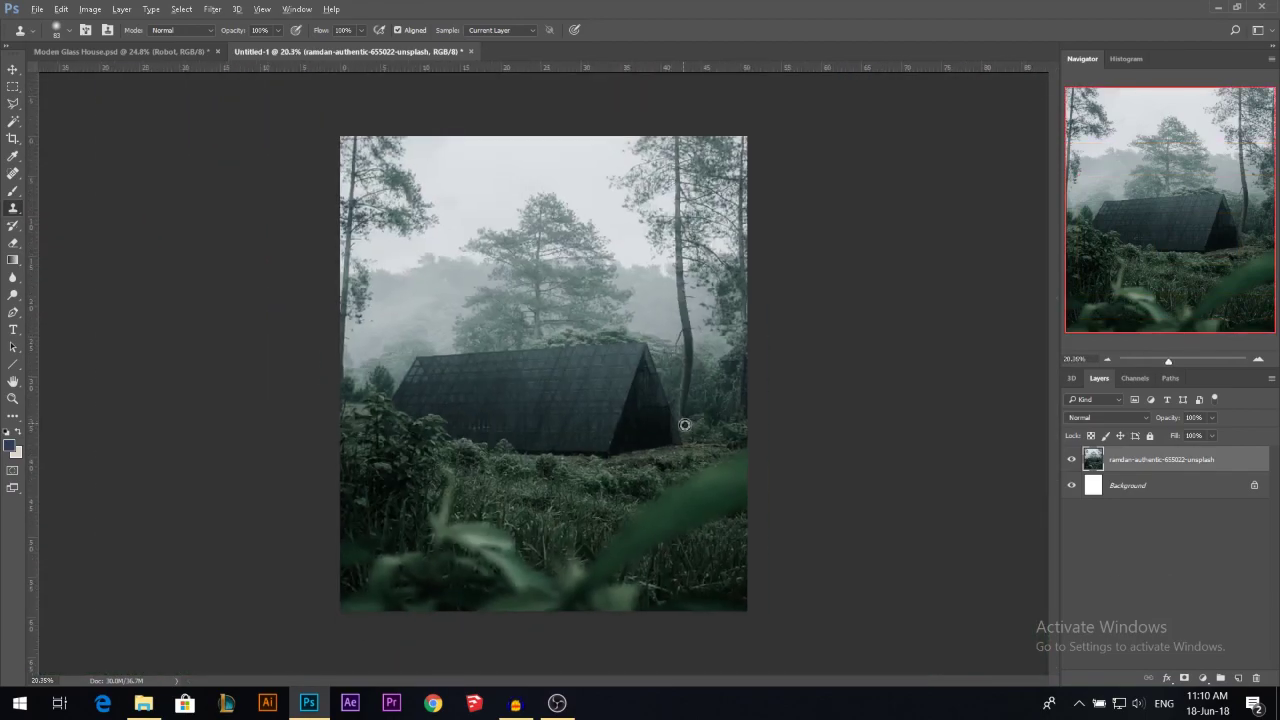
scroll(543, 386, "up", 1)
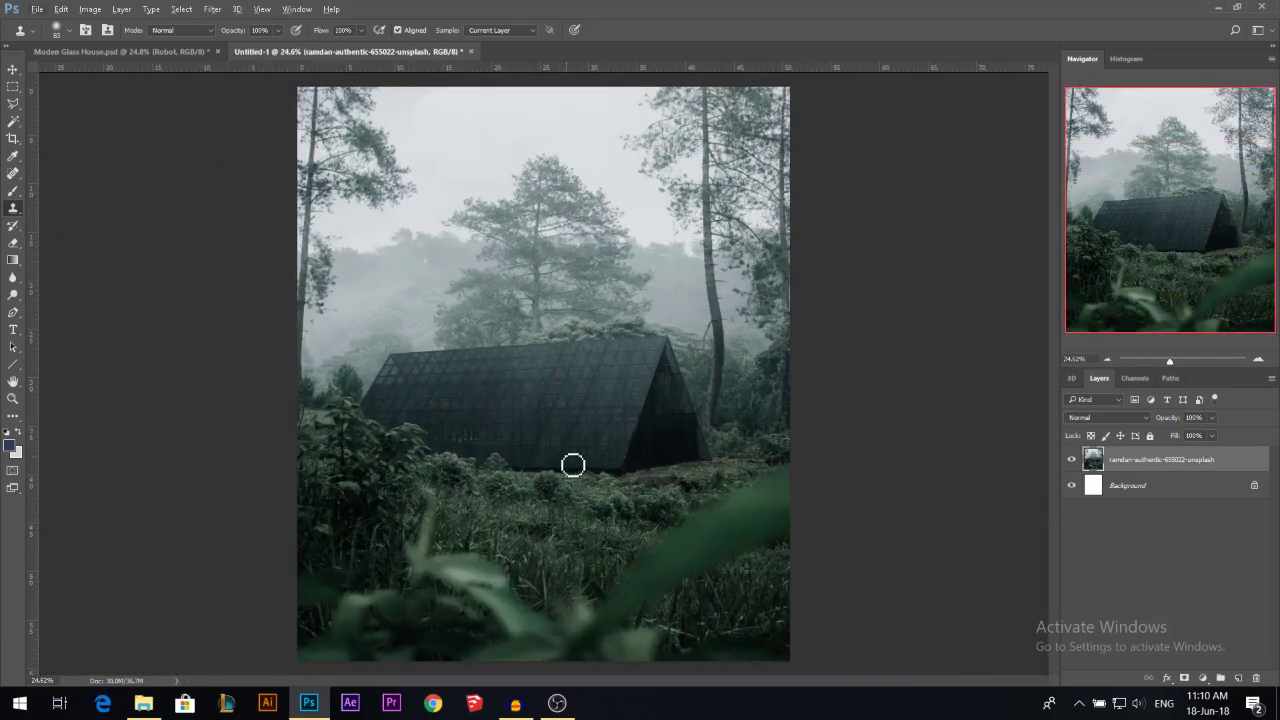
left_click(13, 70)
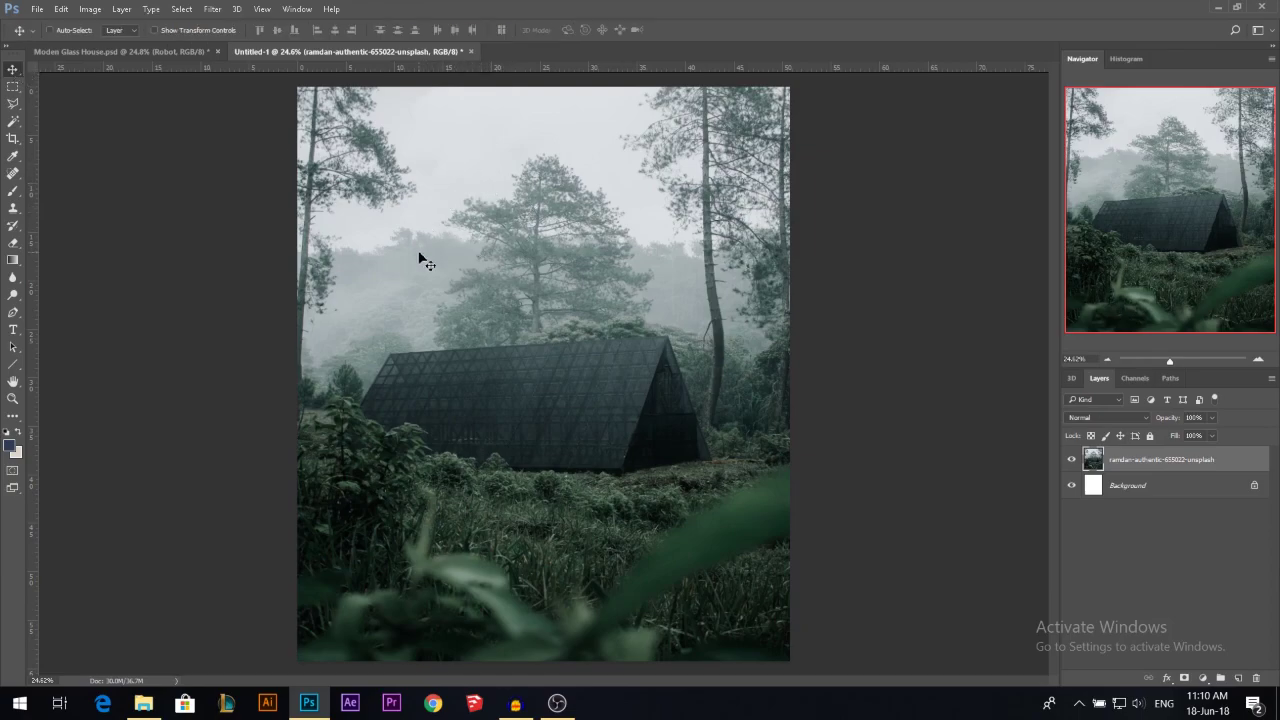
mouse_move(441, 355)
left_mouse_down()
mouse_move(466, 354)
mouse_move(447, 357)
left_mouse_up()
Outline the sky and background between the two tall tree trunks, following the hut's roofline, with the Polygonal Lasso.
left_click(13, 103)
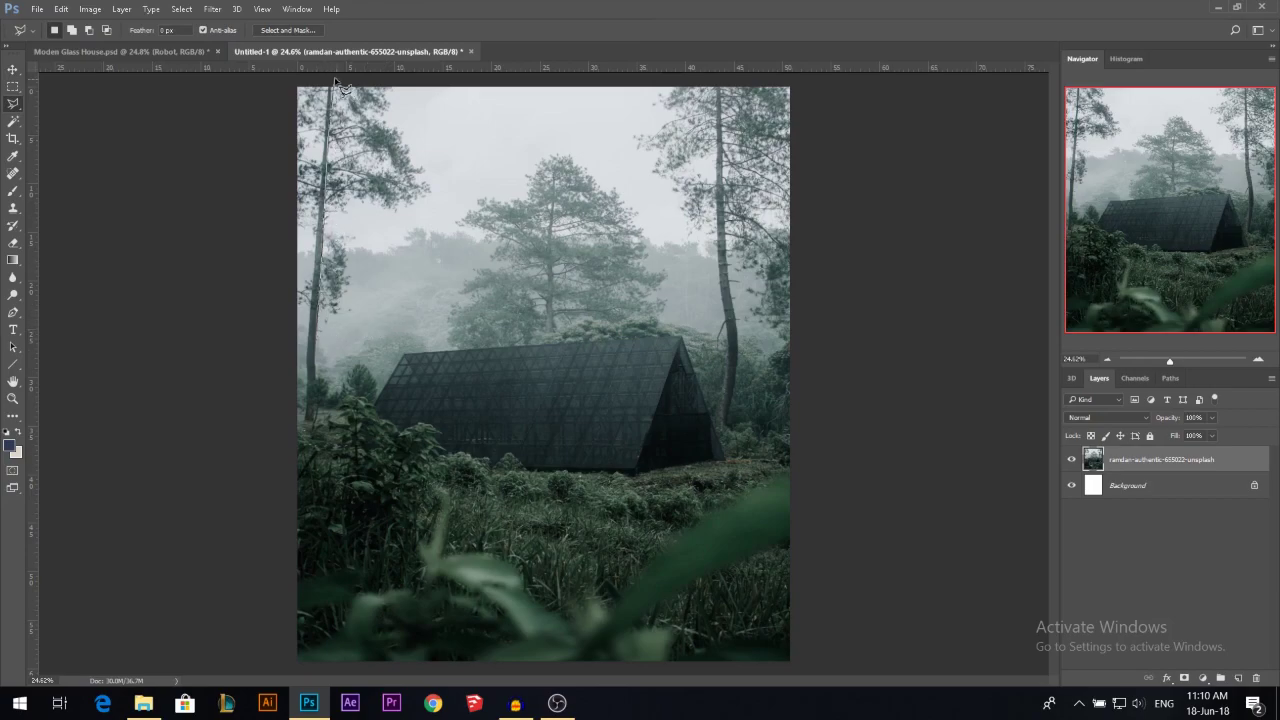
left_click(714, 80)
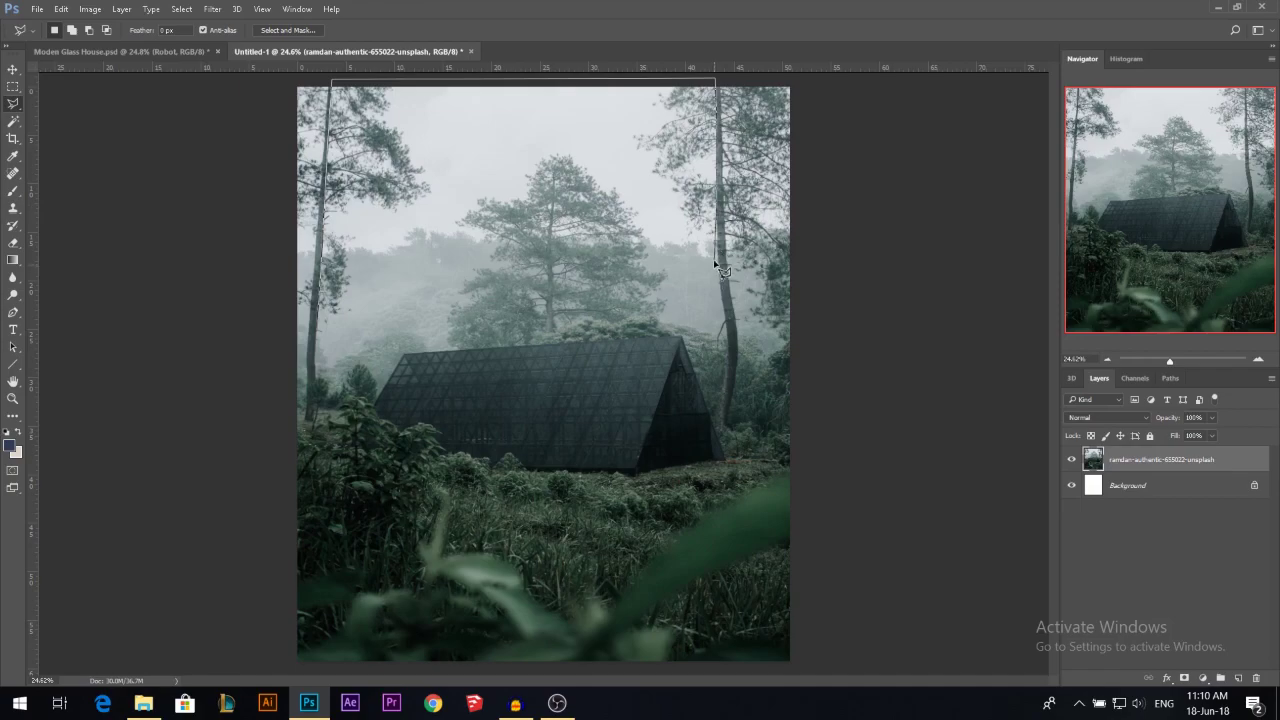
left_click(725, 314)
left_click(682, 337)
left_click(407, 352)
left_click(386, 383)
left_click(314, 380)
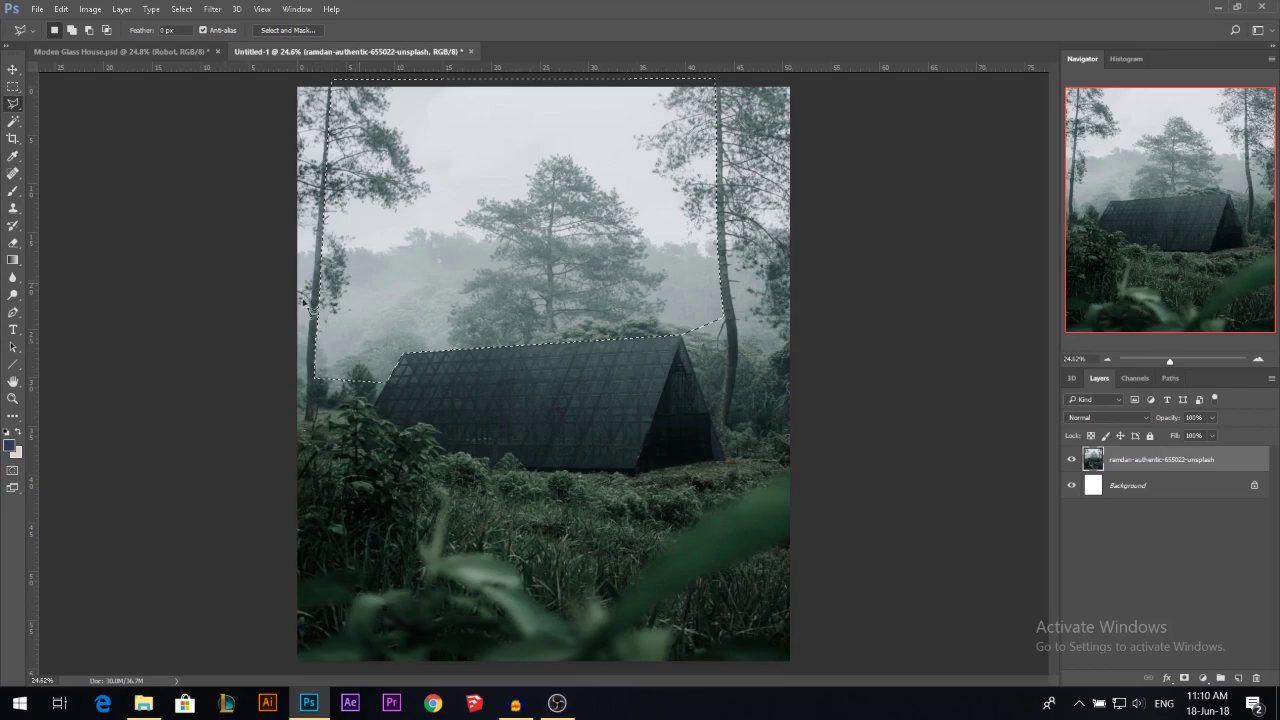
key("Return")
Add the sky and foliage area beyond the right tree trunk, out past the canvas edge, to the selection.
left_click(740, 323)
left_click(805, 327)
left_click(837, 104)
left_click(790, 80)
left_click(719, 85)
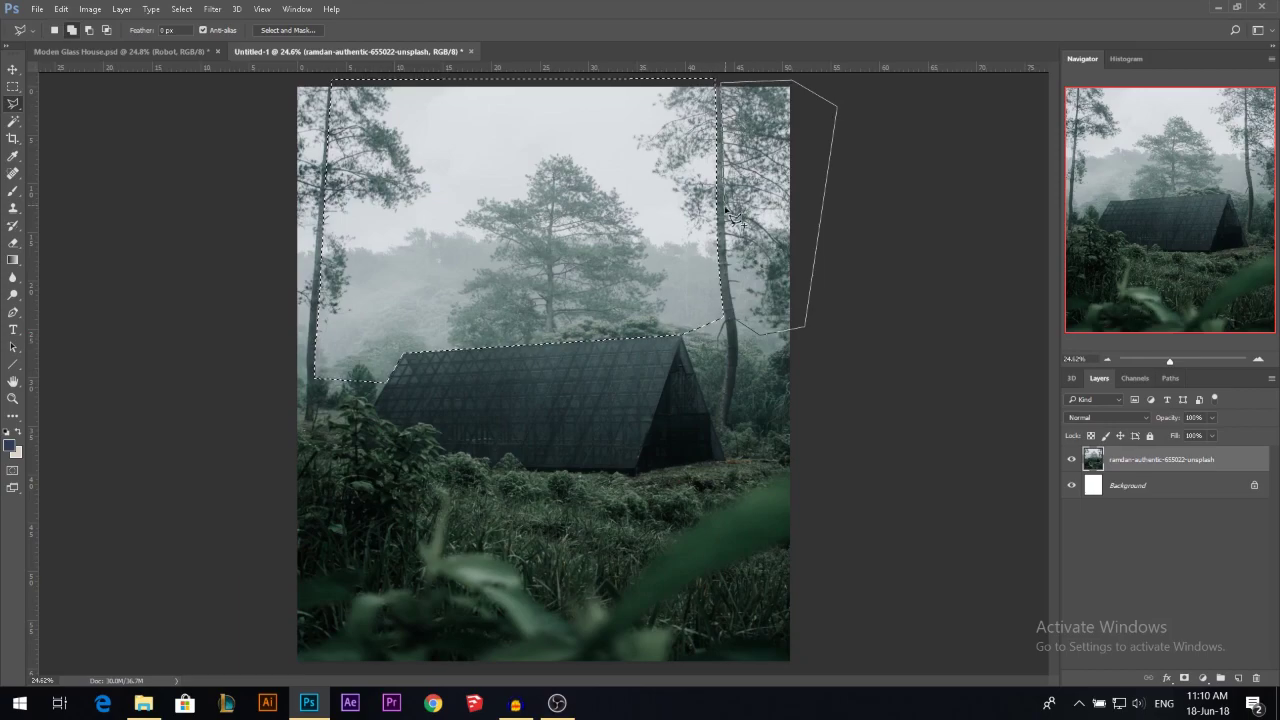
left_click(740, 323)
Add the narrow background strip outside the left tree trunk to the selection.
left_click(315, 378)
left_click(286, 368)
left_click(297, 81)
left_click(328, 78)
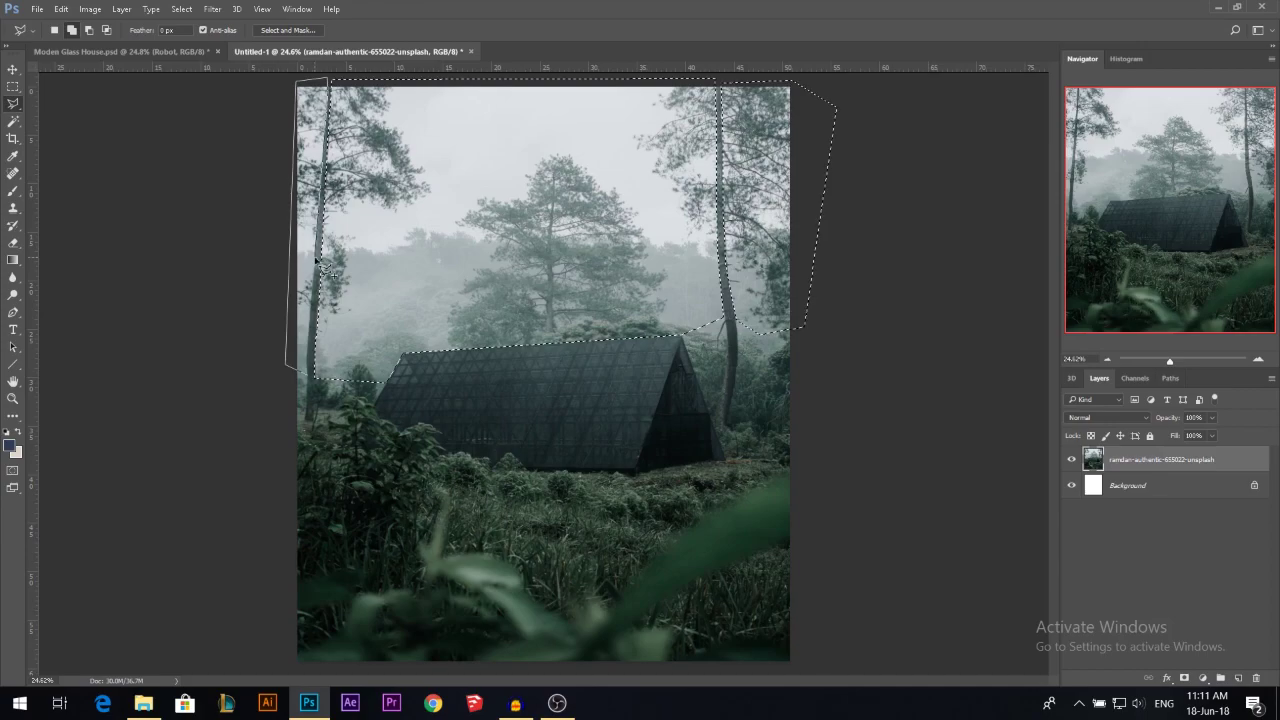
left_click(315, 378)
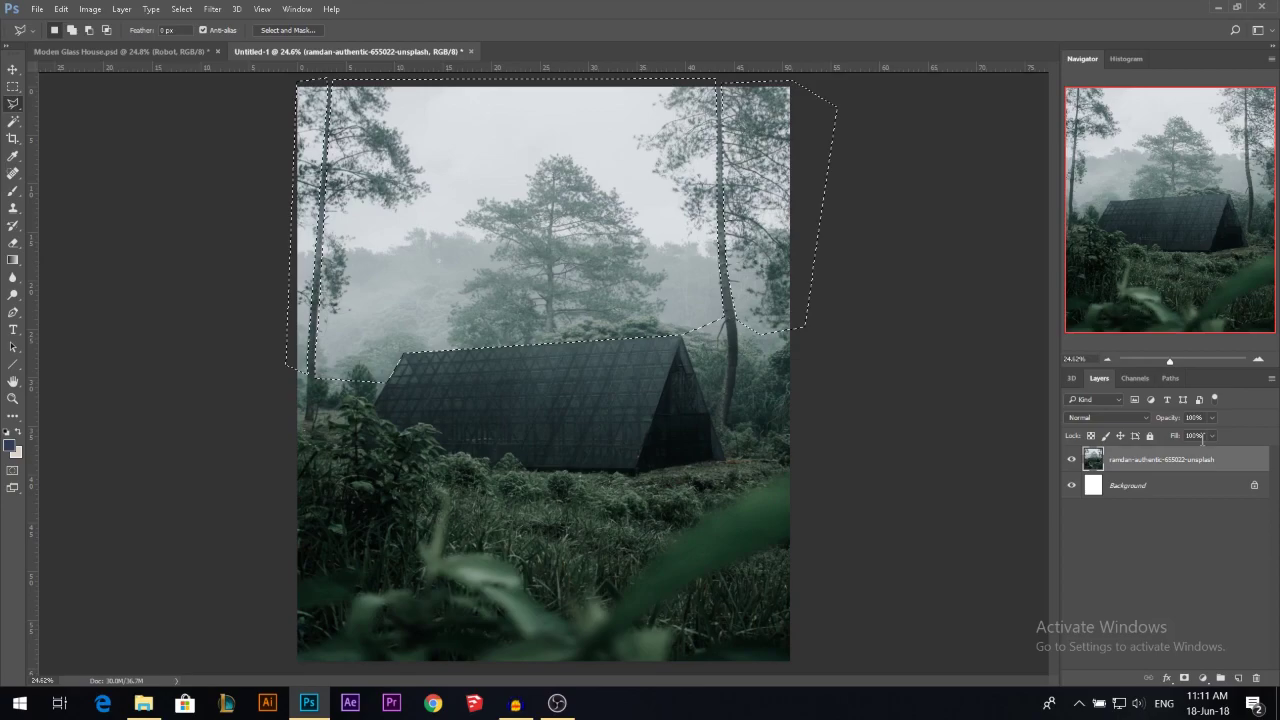
Fill the selected sky area with the dark blue foreground colour on a new layer, and deselect.
key("ctrl+shift+alt+n")
key("alt+BackSpace")
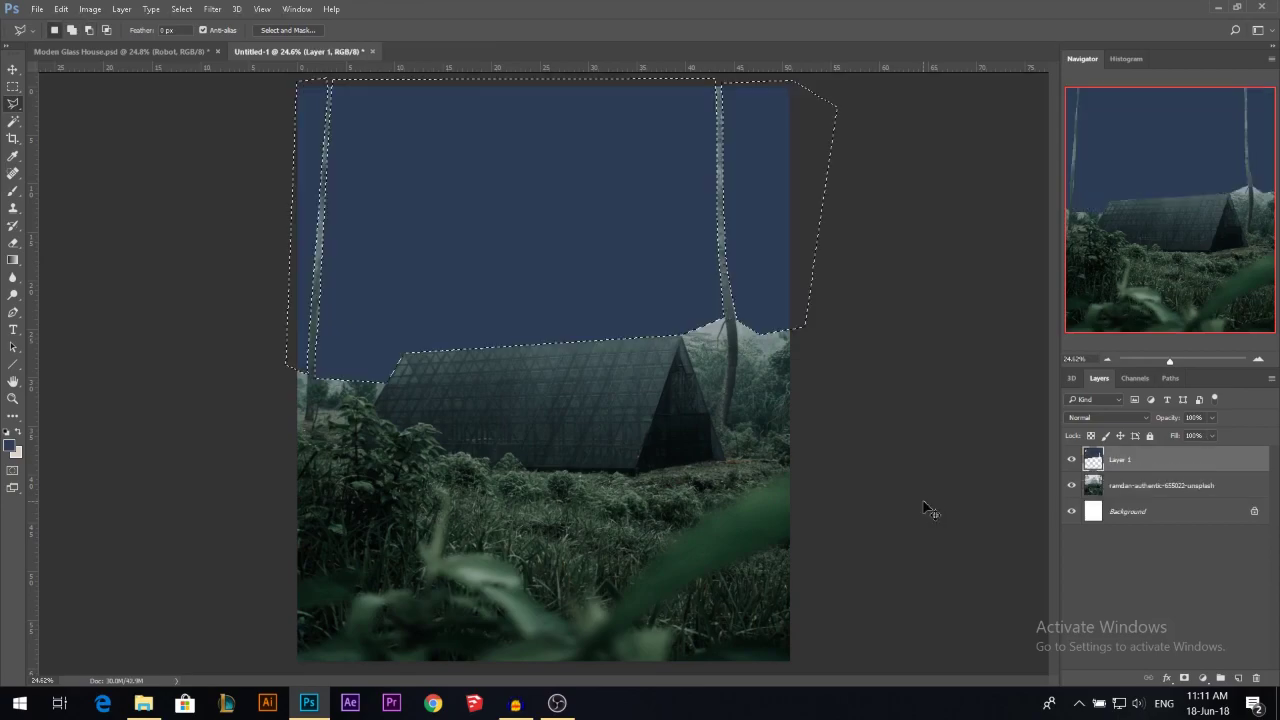
key("ctrl+d")
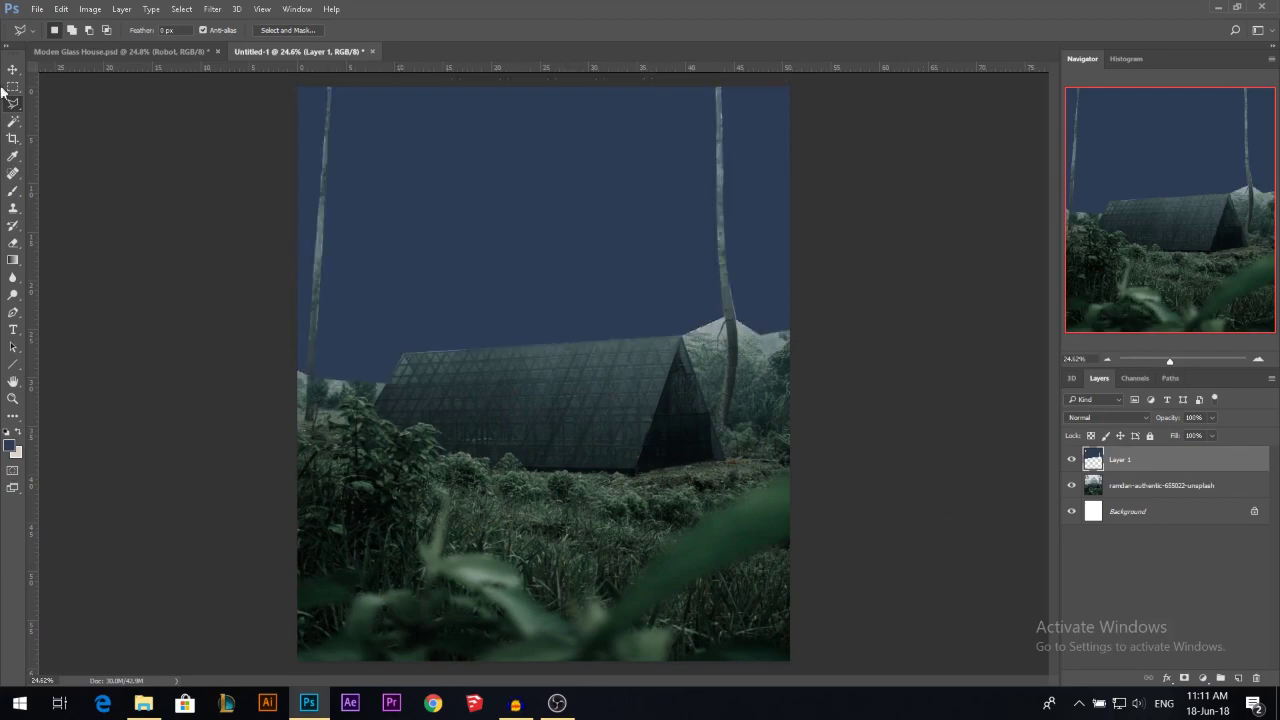
Hide the blue-filled Layer 1.
key("v")
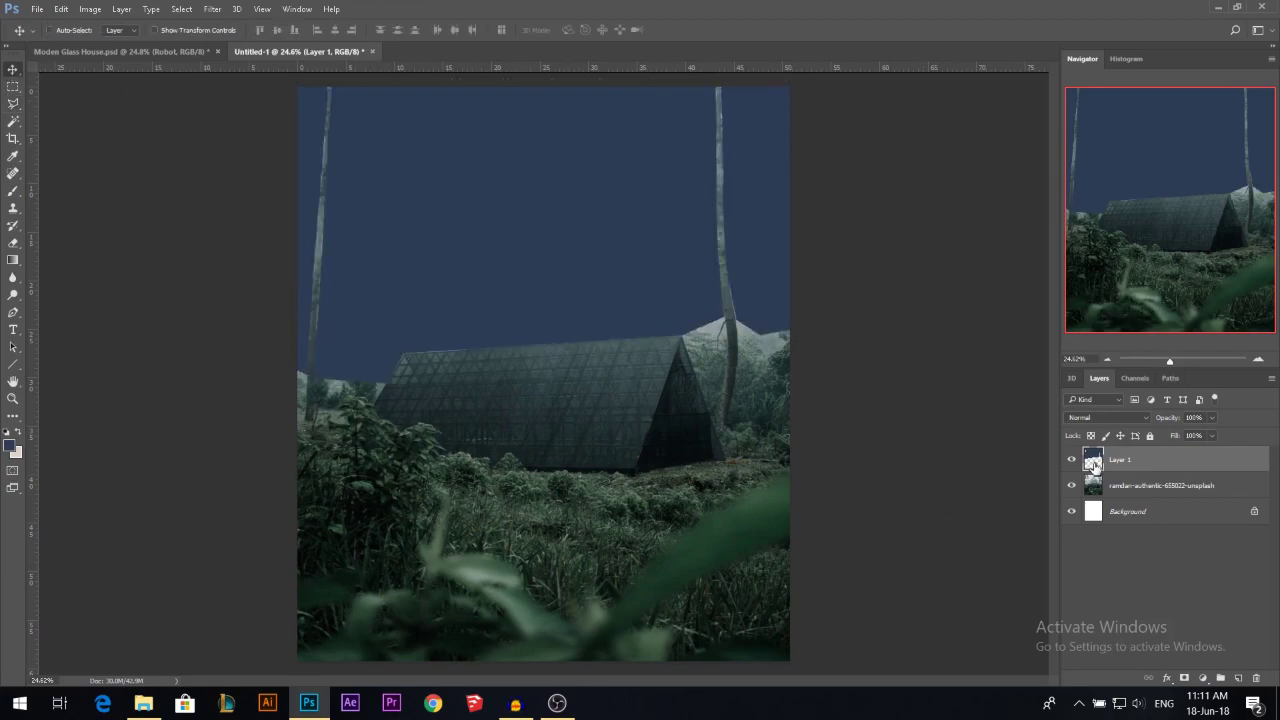
left_click(1094, 463, "ctrl")
left_click(1071, 459)
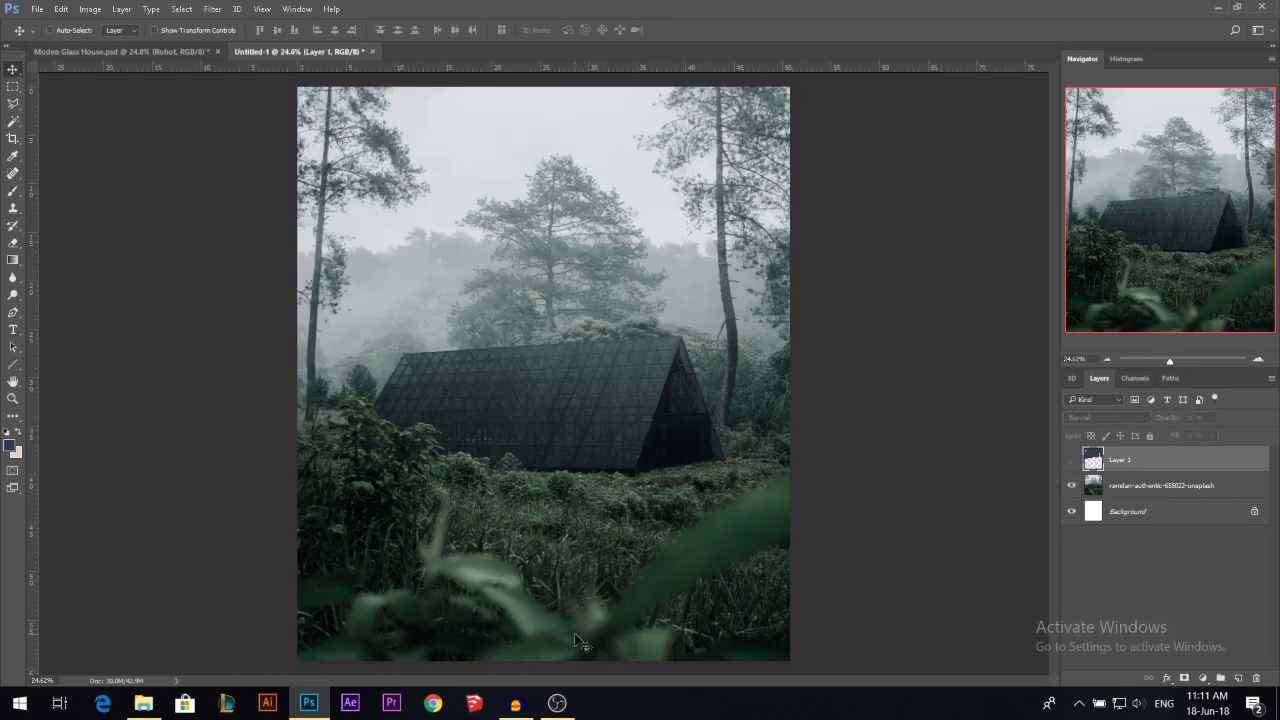
Place the kuschelirmel fantasy skies image from the New folder and stretch it across the canvas width over the upper half.
left_click(143, 703)
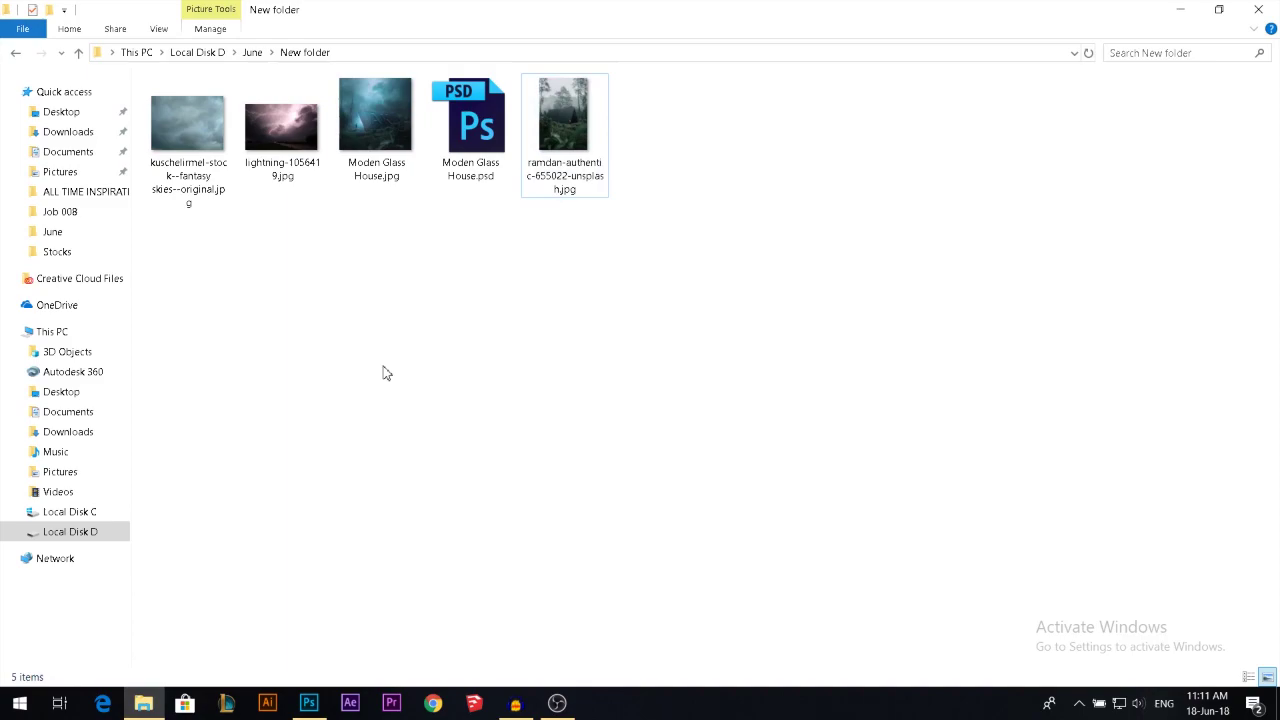
left_click_drag(200, 137, 519, 341)
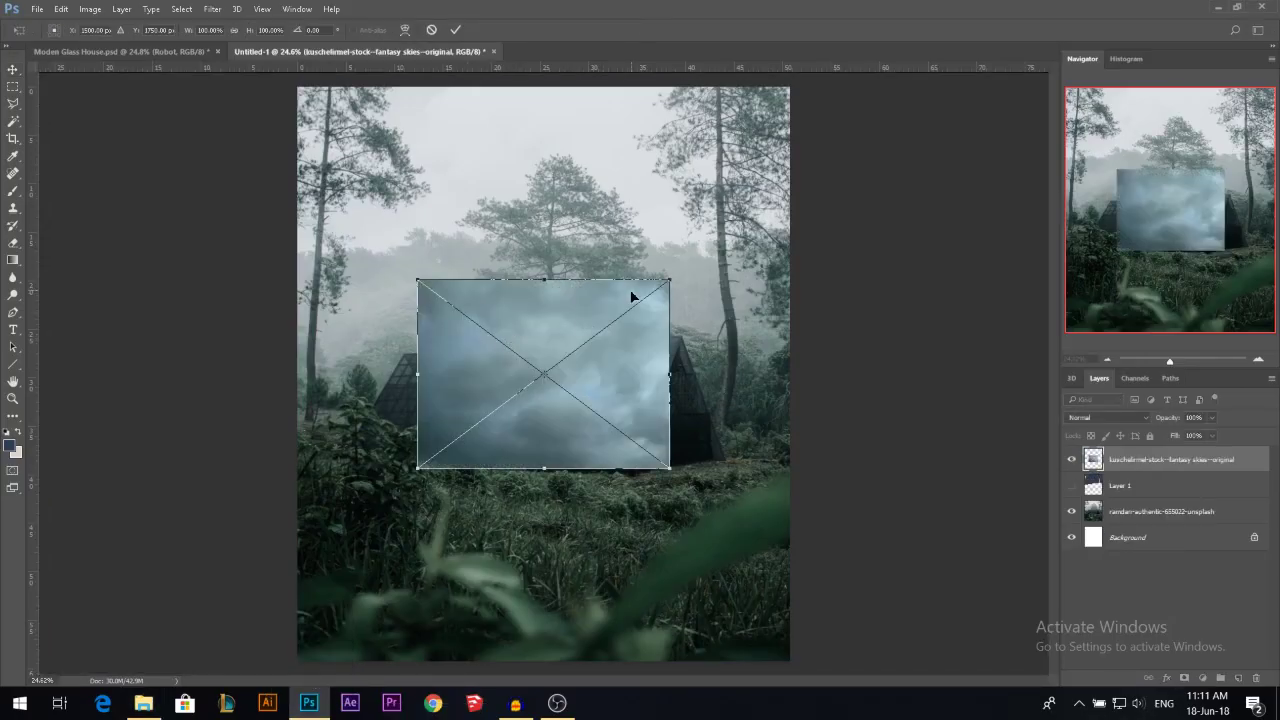
left_click_drag(668, 282, 732, 234)
left_click_drag(682, 351, 797, 228)
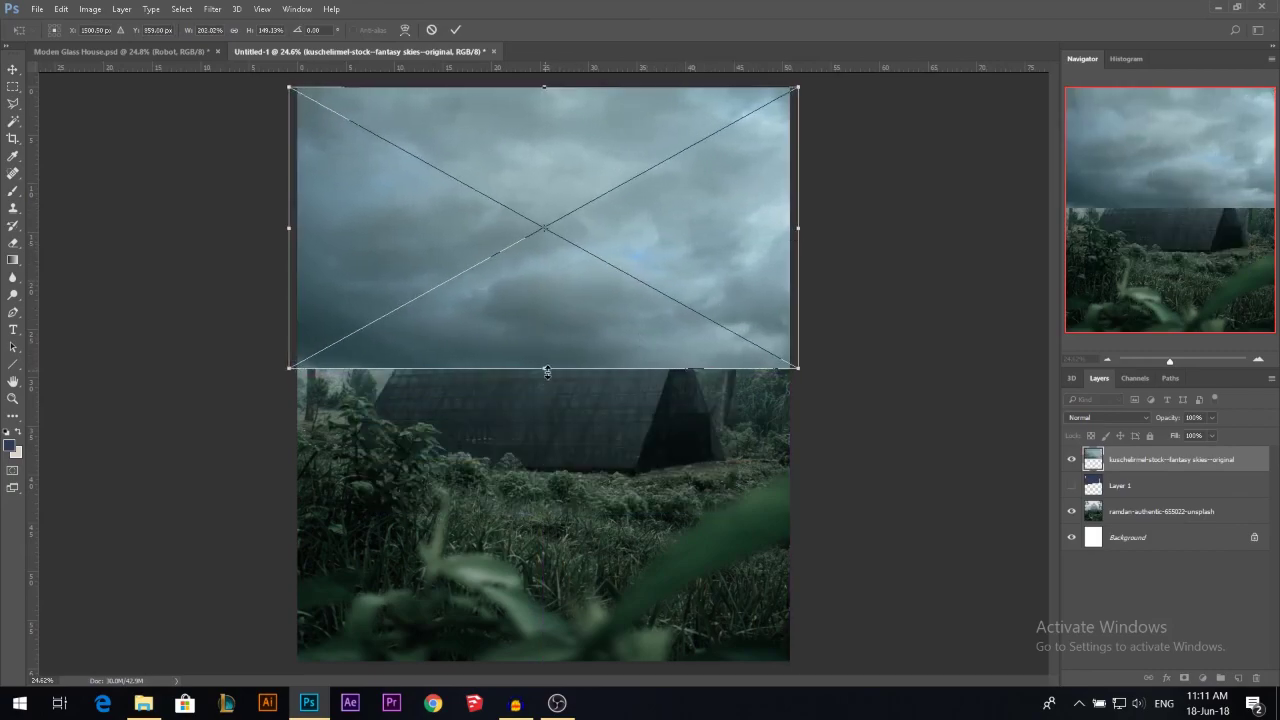
left_click_drag(282, 230, 297, 229)
left_click_drag(544, 368, 541, 386)
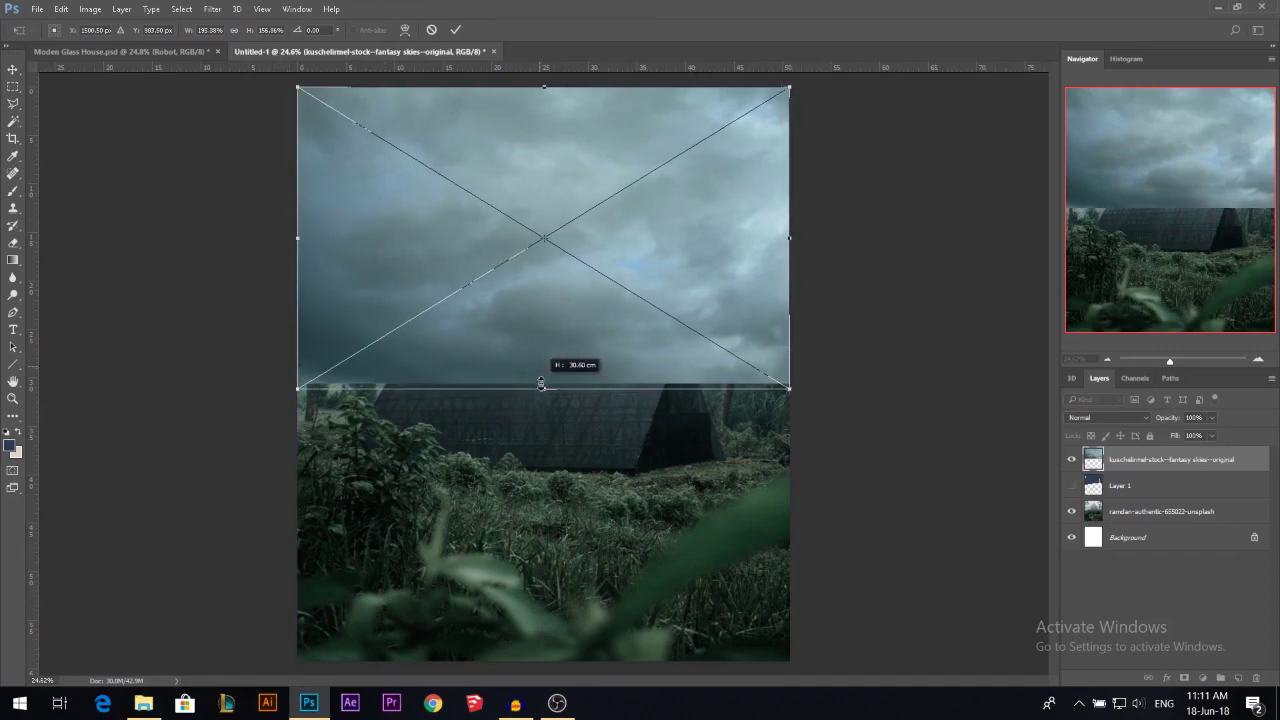
key("Return")
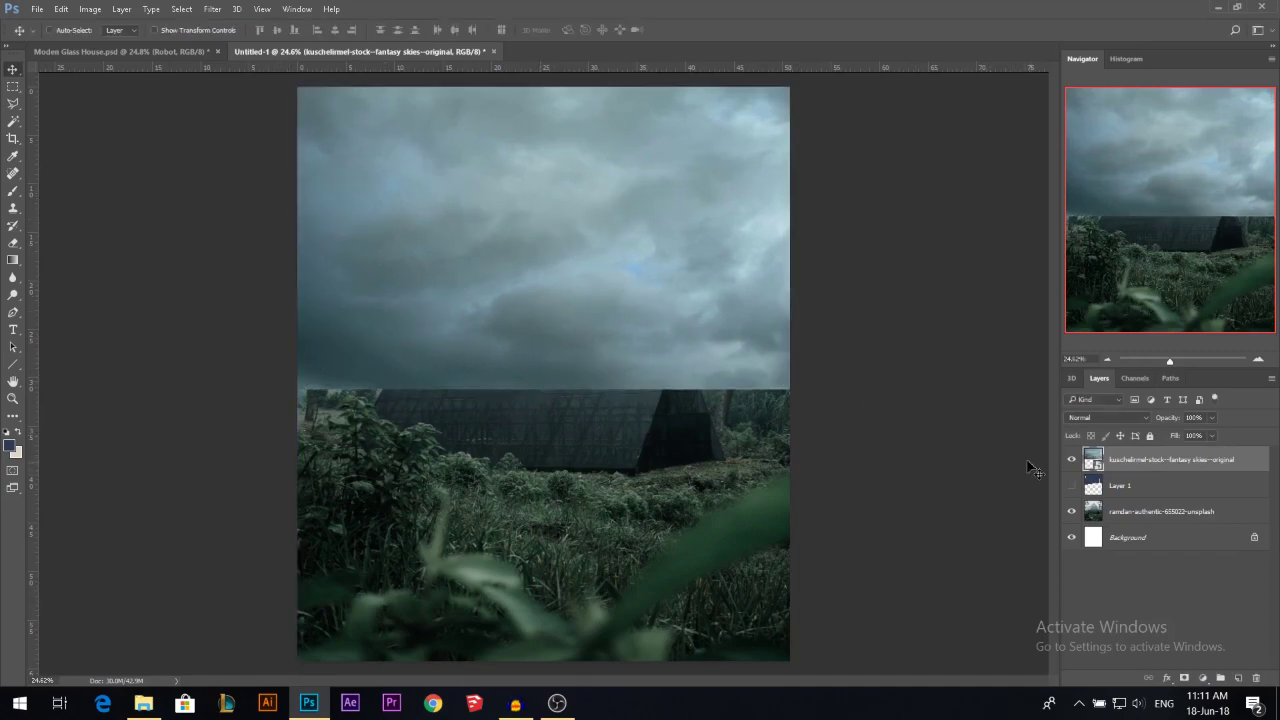
Mask the sky layer to Layer 1's outline and stretch the unlinked sky image slightly further down within the mask.
left_click(1094, 487, "ctrl")
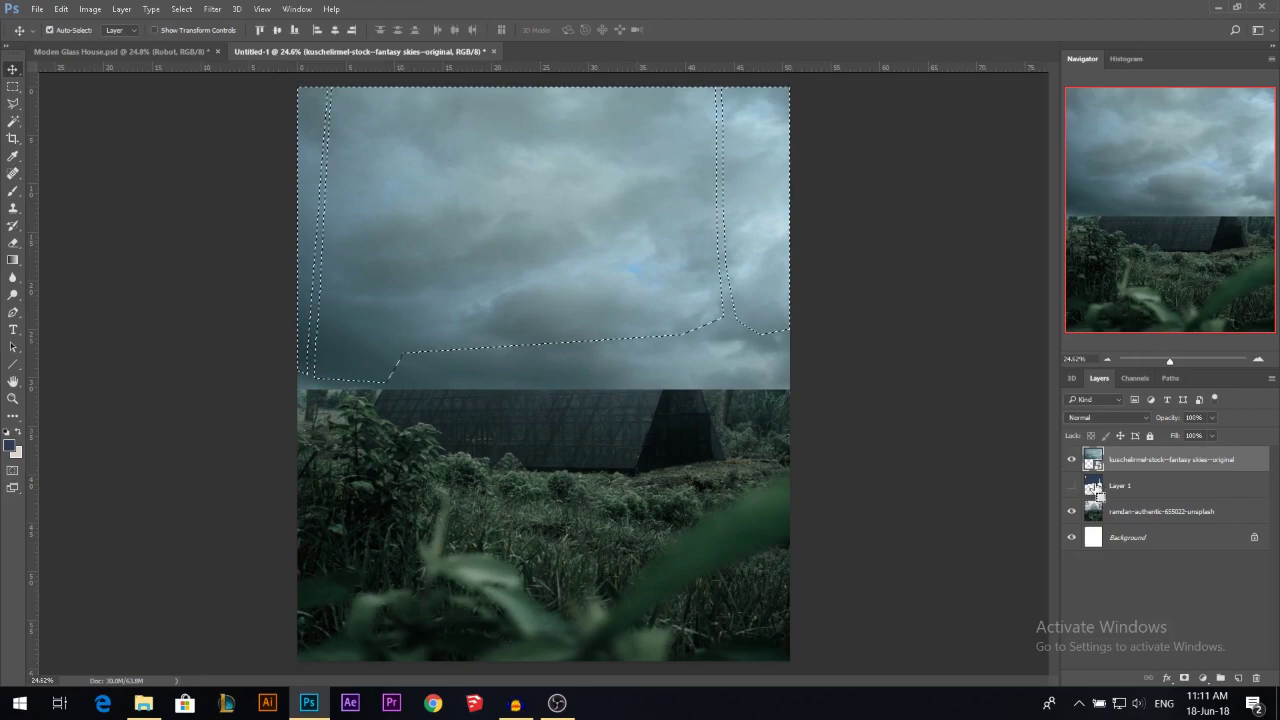
left_click(1184, 678)
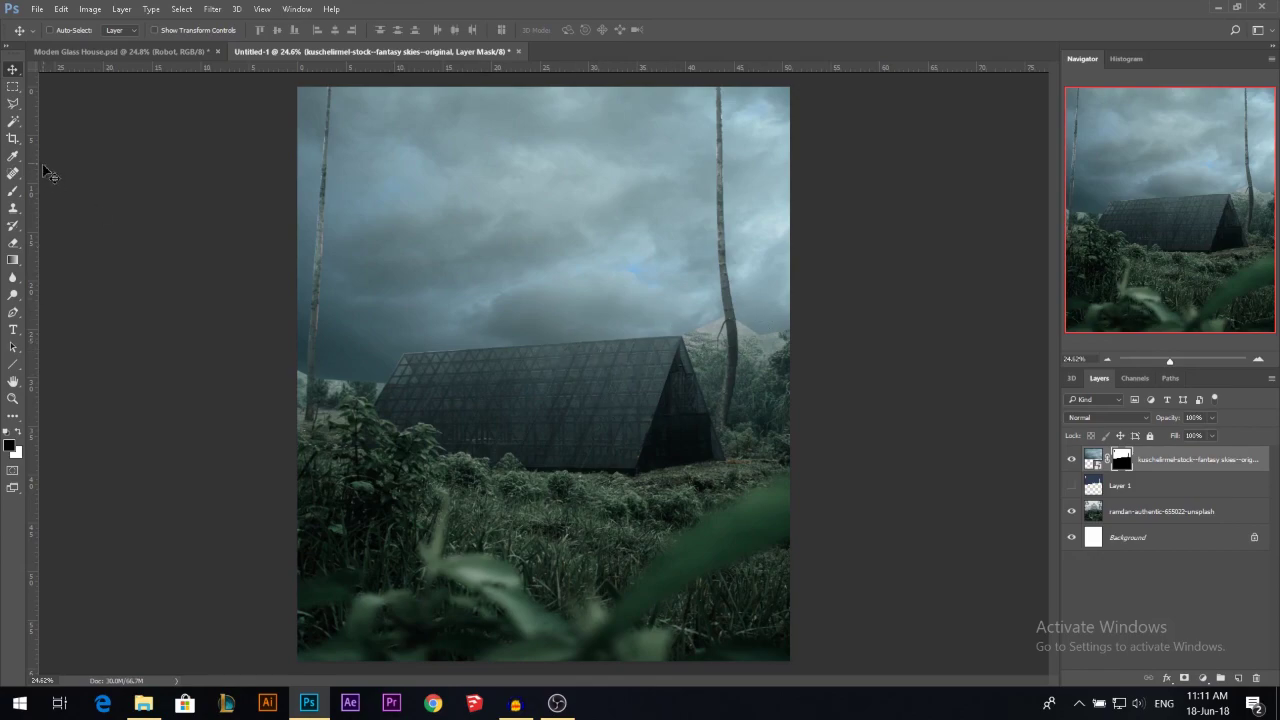
left_click(1090, 460)
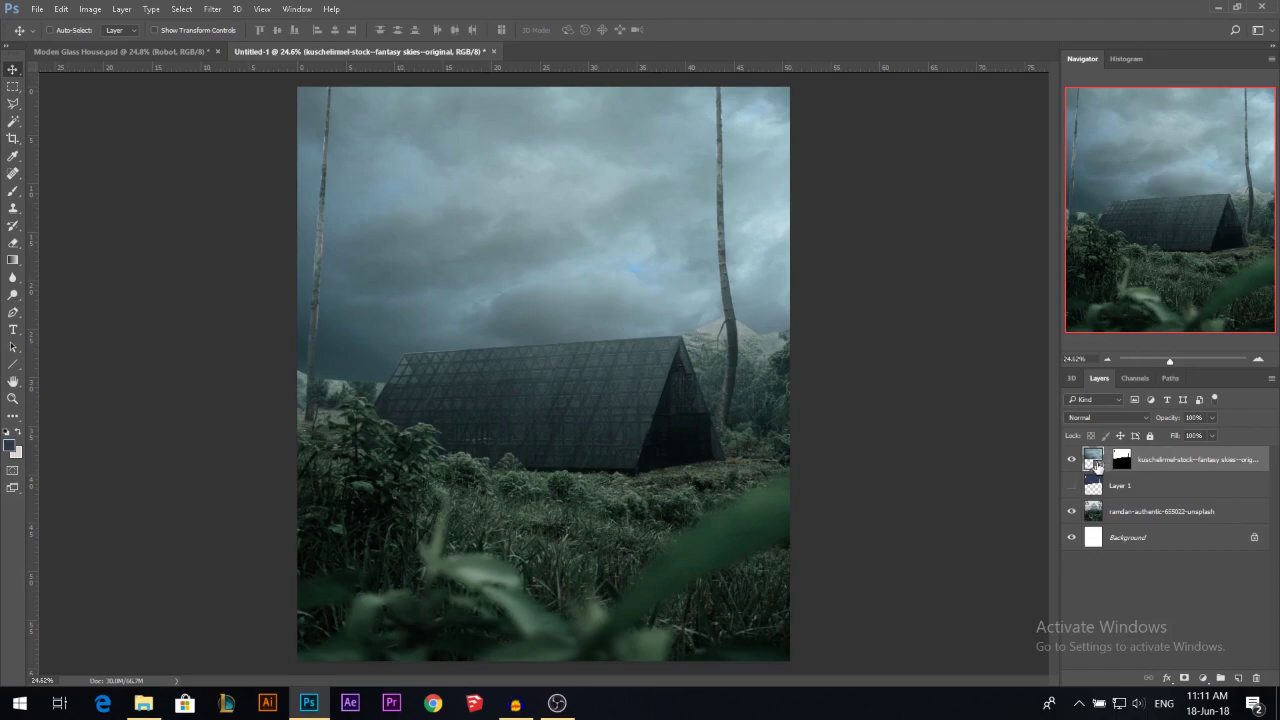
key("ctrl+t")
left_click_drag(543, 380, 544, 413)
key("Return")
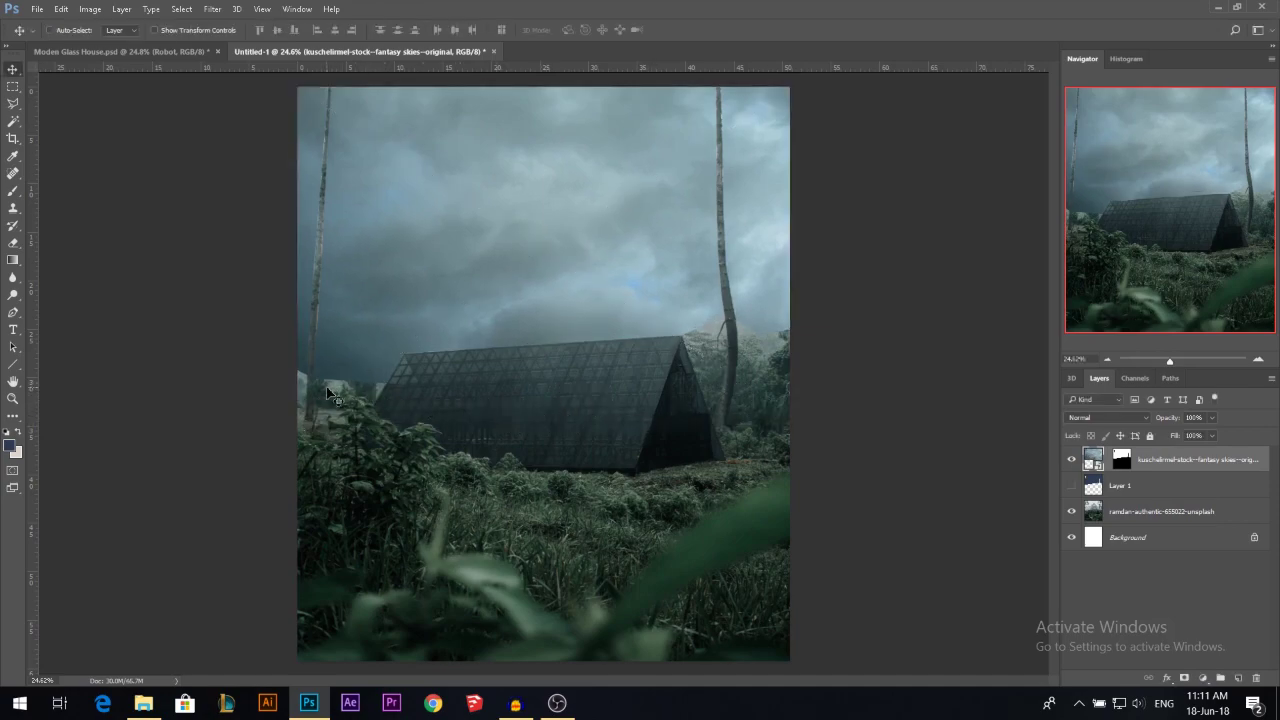
Prepare the 1000 px cloud-like brush at 35% opacity, reduced to about 626 px, for painting on the sky layer's mask.
left_click(1121, 461)
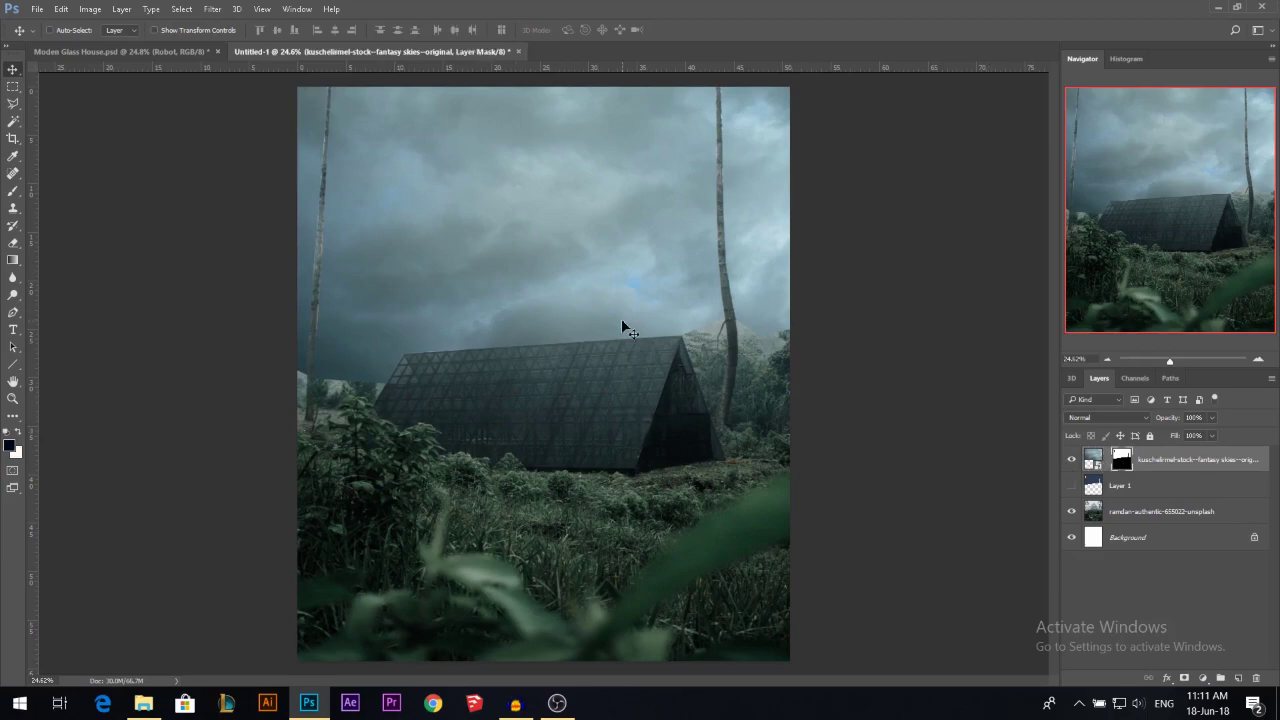
left_click(13, 190)
right_click(531, 297)
scroll(838, 485, "down", 3)
scroll(838, 485, "down", 5)
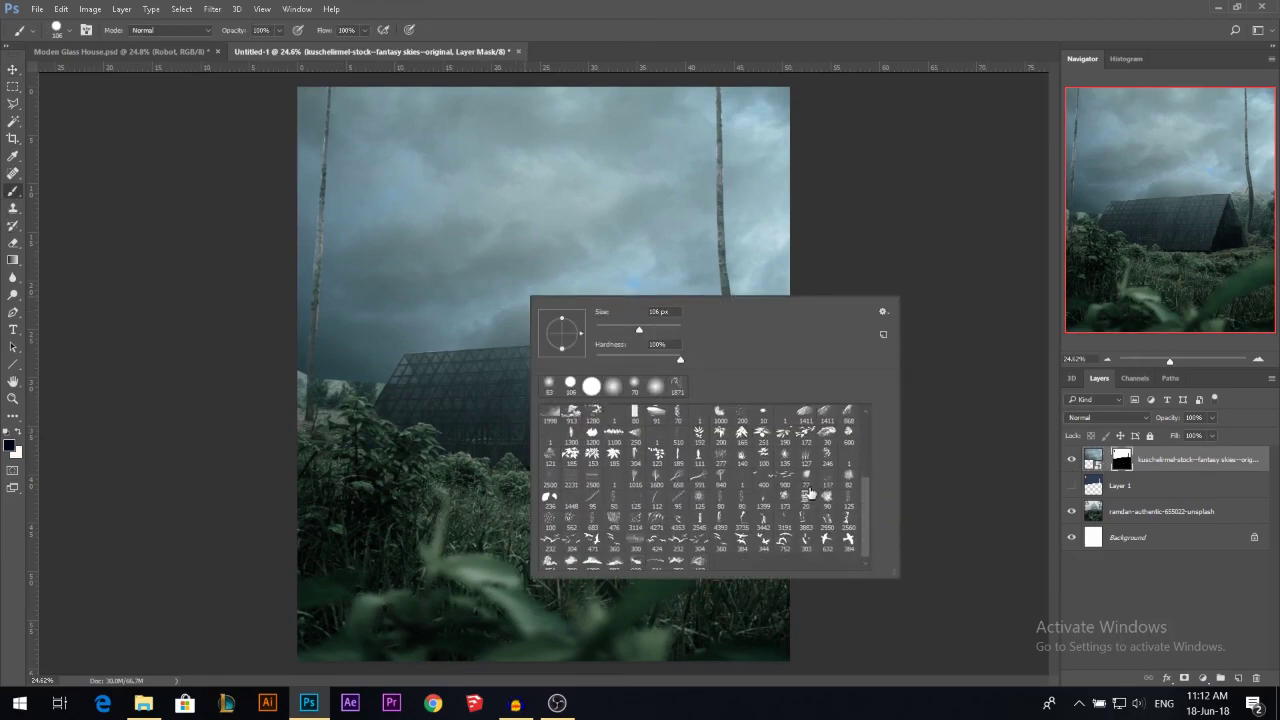
left_click(718, 445)
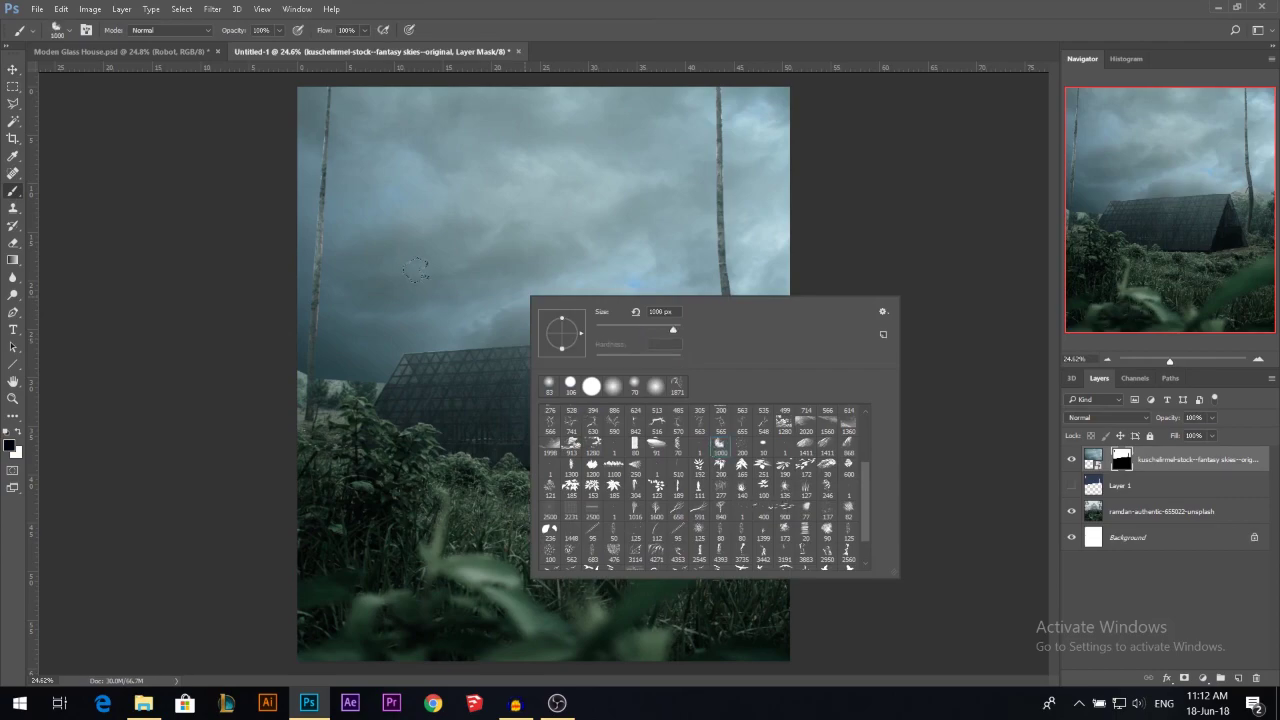
left_click(405, 302)
left_click_drag(246, 34, 202, 38)
left_click_drag(554, 323, 542, 323)
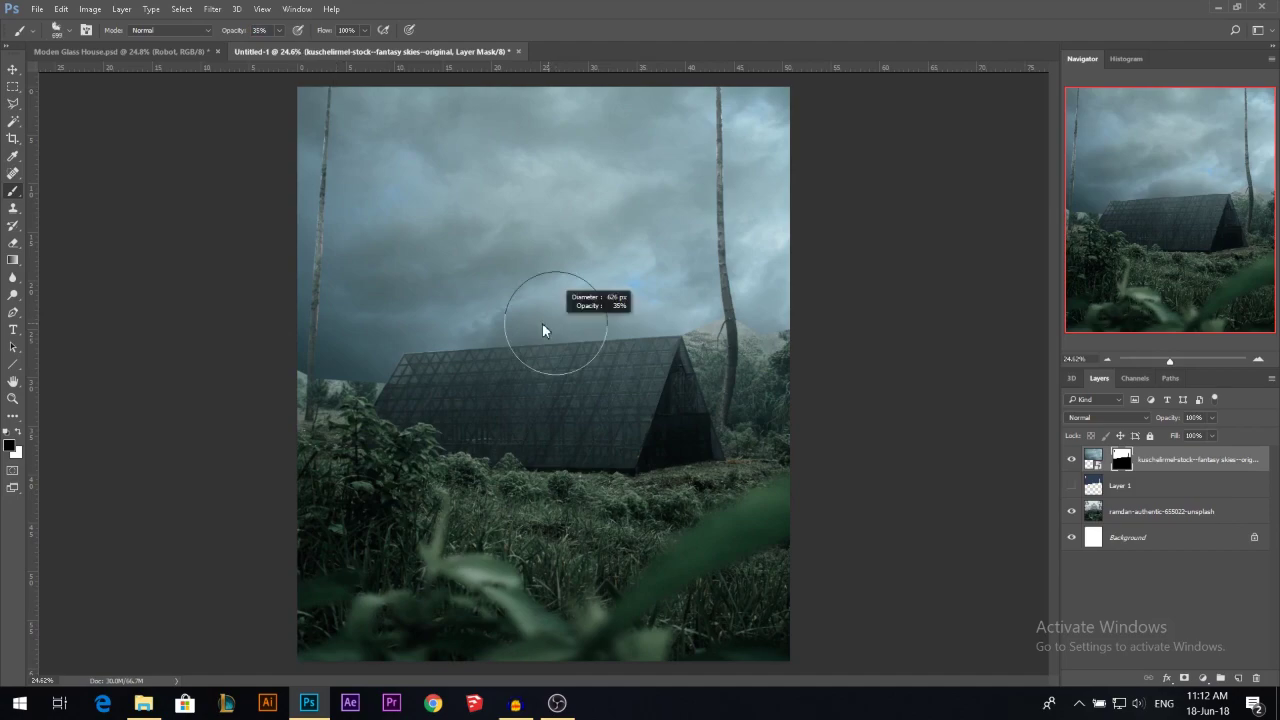
Paint black on the sky mask along the horizon on both sides of the hut to soften the hard sky edge.
left_click_drag(768, 322, 618, 318)
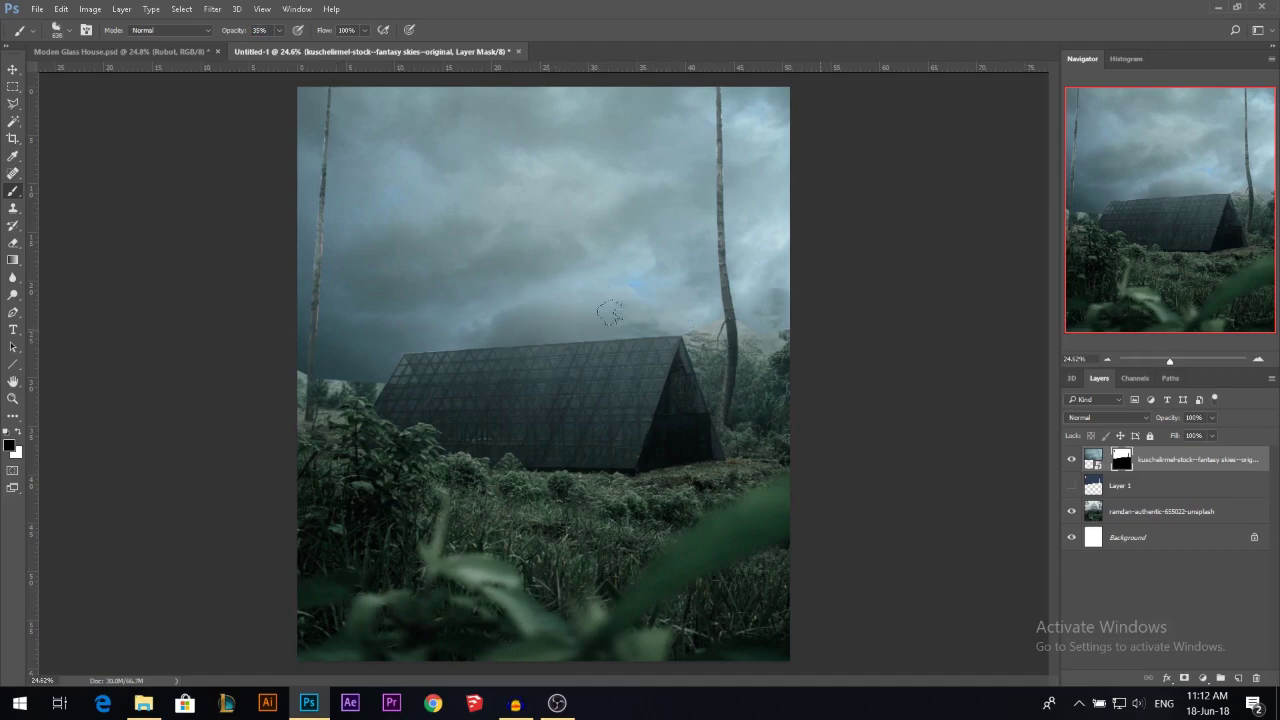
left_click(376, 352)
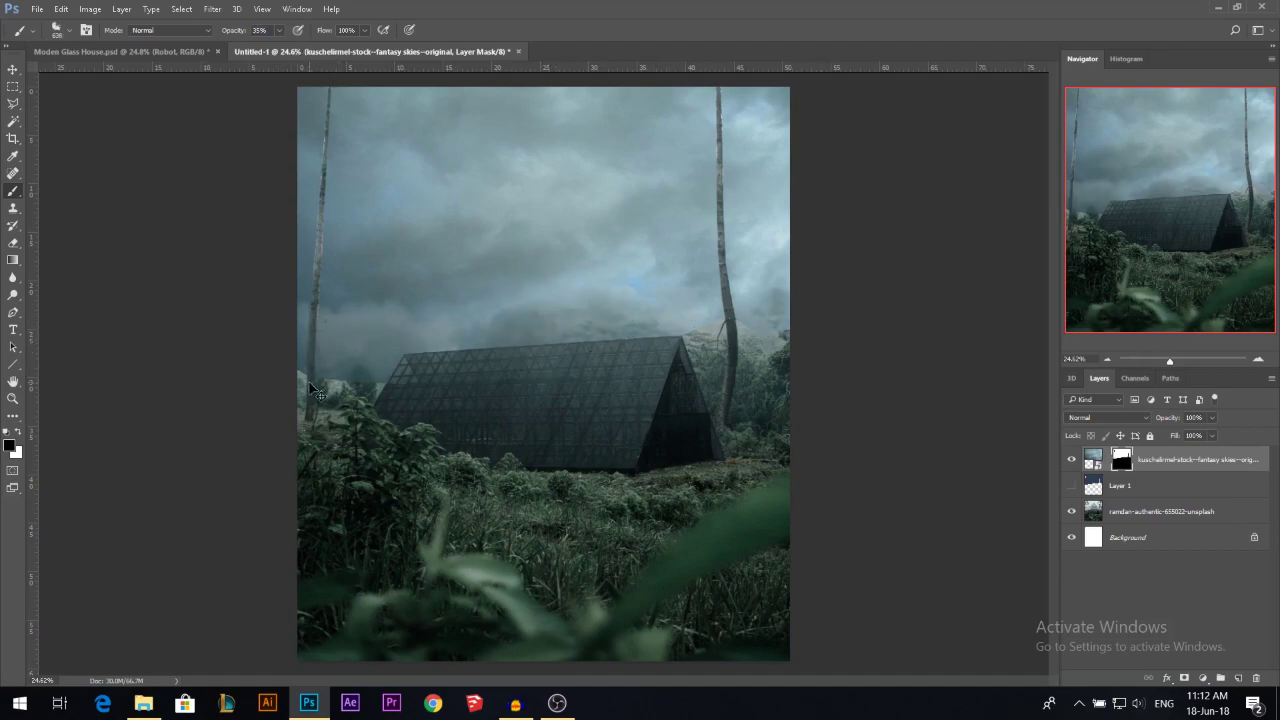
key("ctrl+z")
mouse_move(368, 369)
left_mouse_down()
mouse_move(316, 366)
mouse_move(391, 397)
left_mouse_up()
key("ctrl+z")
mouse_move(303, 383)
left_mouse_down()
mouse_move(395, 360)
mouse_move(183, 357)
mouse_move(390, 355)
left_mouse_up()
mouse_move(705, 352)
left_mouse_down()
mouse_move(676, 332)
mouse_move(645, 335)
mouse_move(803, 309)
left_mouse_up()
Paint white on the sky mask along the hut's roof ridge and the neighbouring horizon to add a misty sky haze.
key("x")
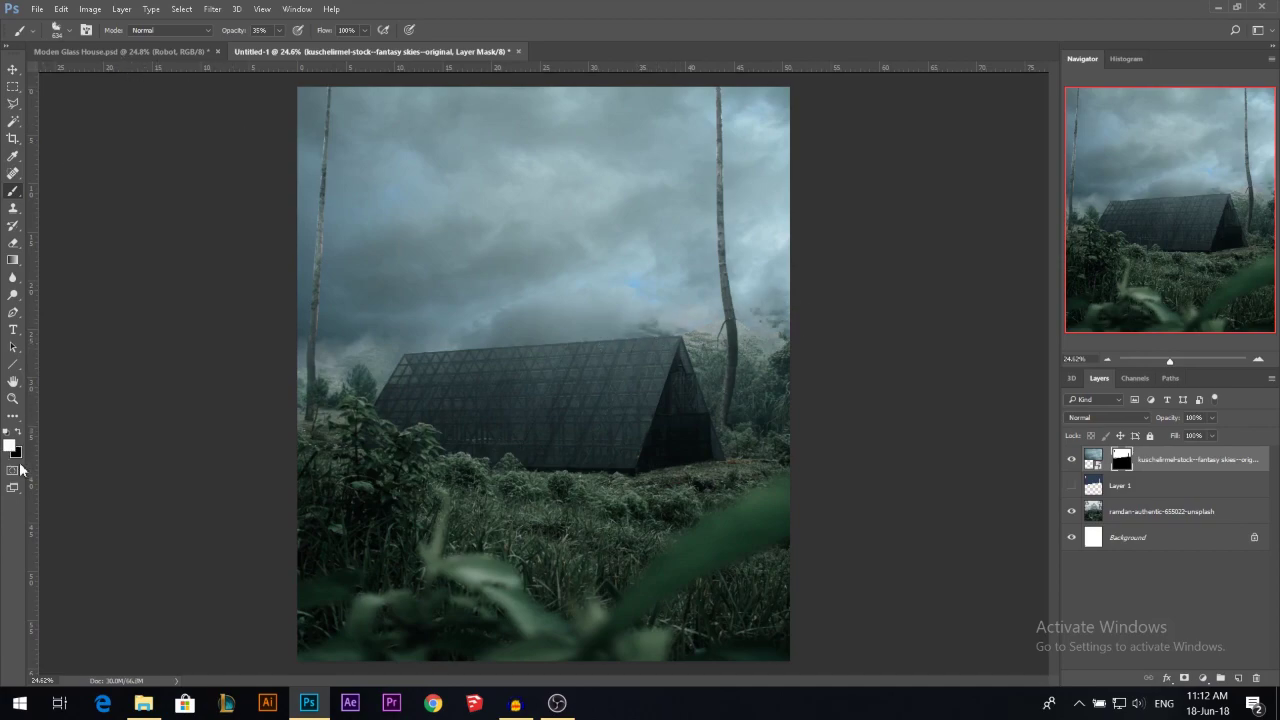
key("x")
key("x")
key("x")
key("x")
mouse_move(341, 334)
left_mouse_down()
mouse_move(249, 346)
mouse_move(442, 358)
mouse_move(476, 312)
left_mouse_up()
mouse_move(295, 372)
left_mouse_down()
mouse_move(530, 312)
mouse_move(420, 319)
mouse_move(739, 298)
mouse_move(644, 307)
mouse_move(838, 317)
mouse_move(603, 350)
left_mouse_up()
left_click_drag(684, 340, 749, 354)
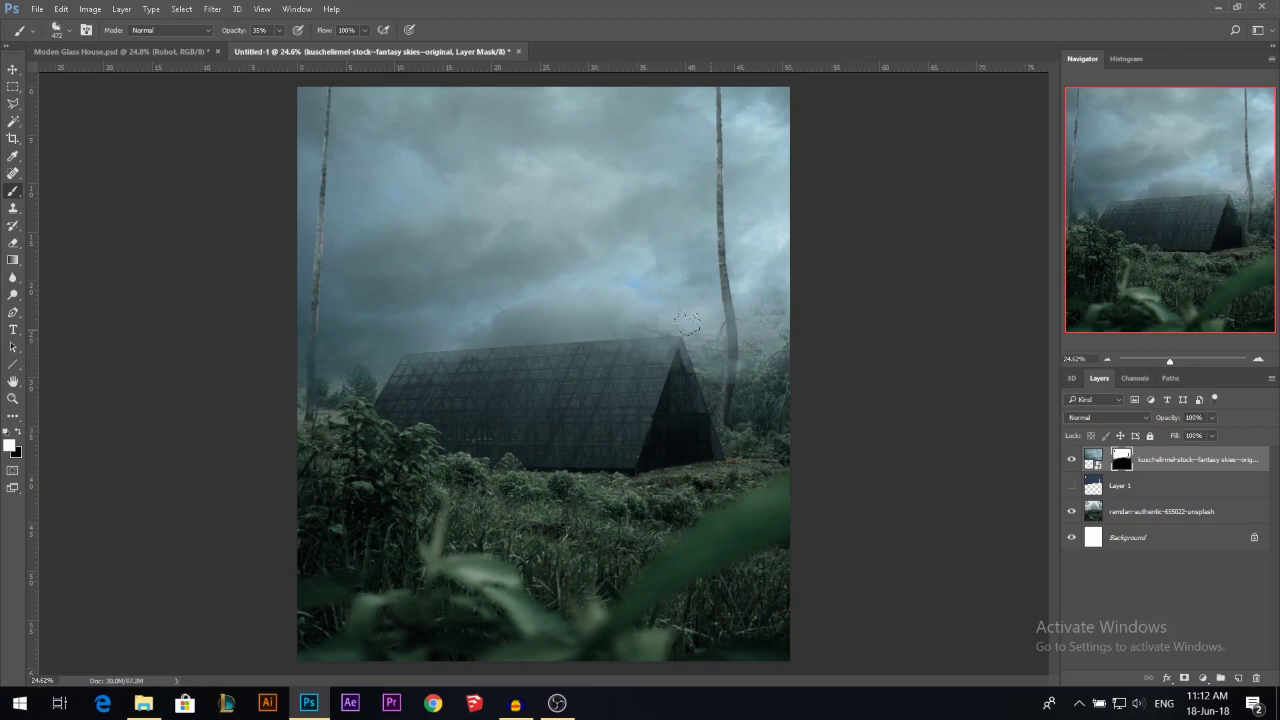
Paint white on the sky mask over the tree trunks to fade them into the clouds, undoing any stray stroke.
left_click_drag(723, 312, 717, 94)
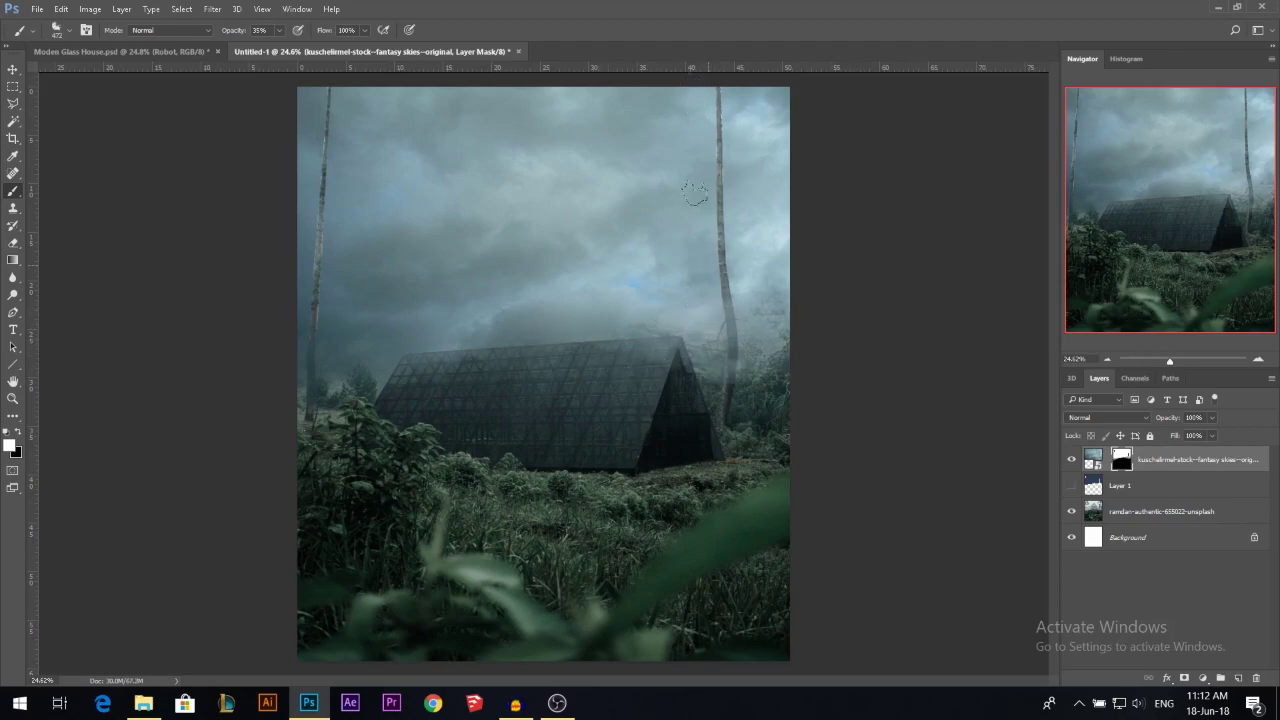
left_click_drag(710, 175, 719, 92)
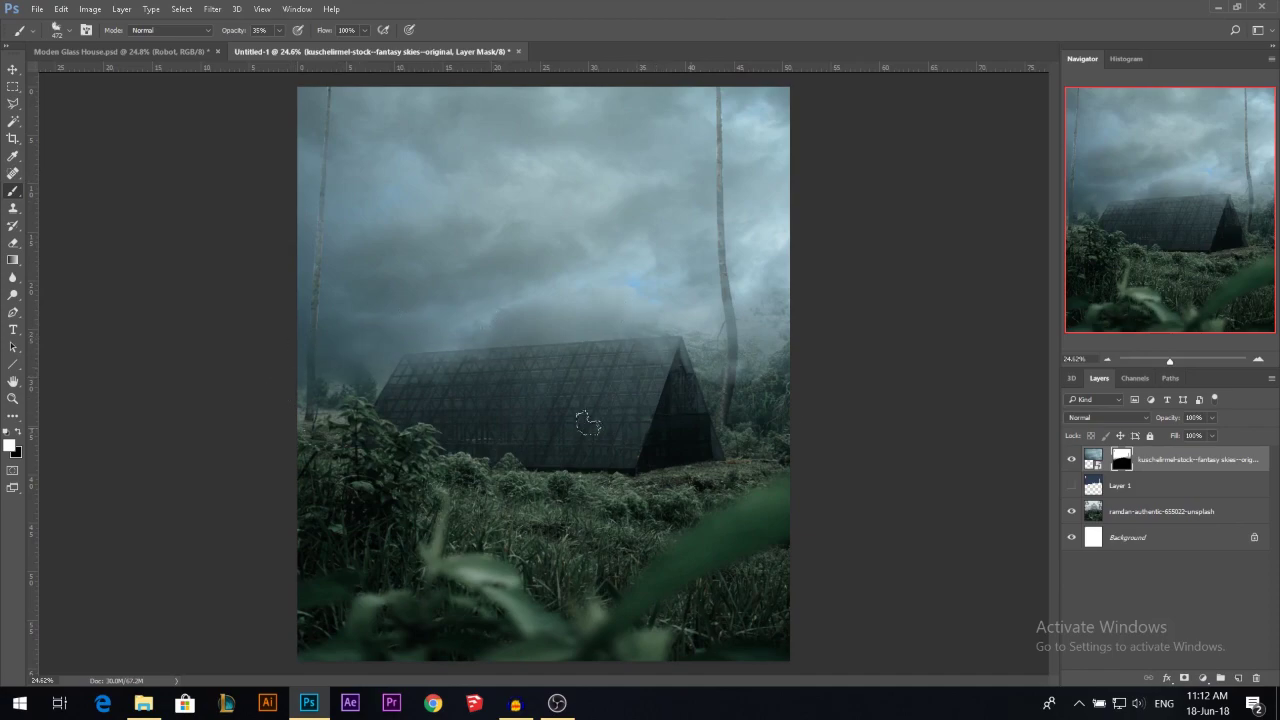
left_click_drag(730, 359, 775, 378)
key("ctrl+z")
Rasterize the sky layer's smart object.
left_click(13, 69)
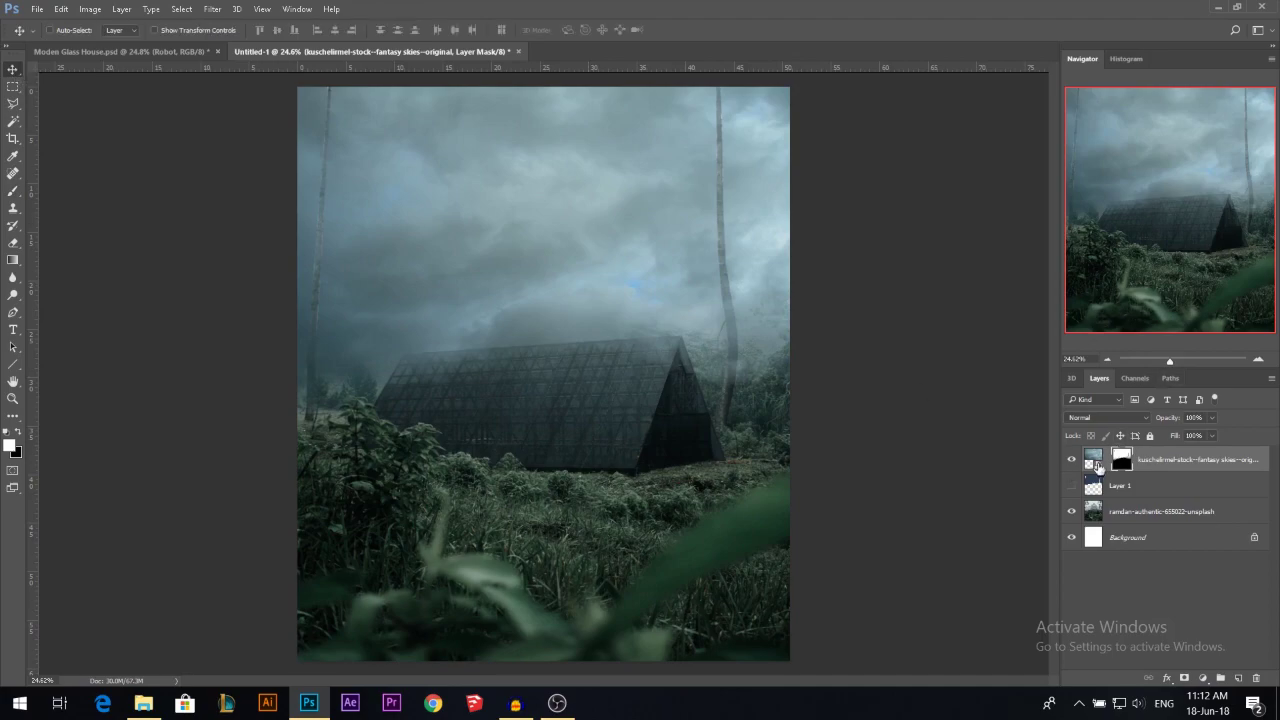
left_click(1093, 459)
key("e")
left_click(583, 309)
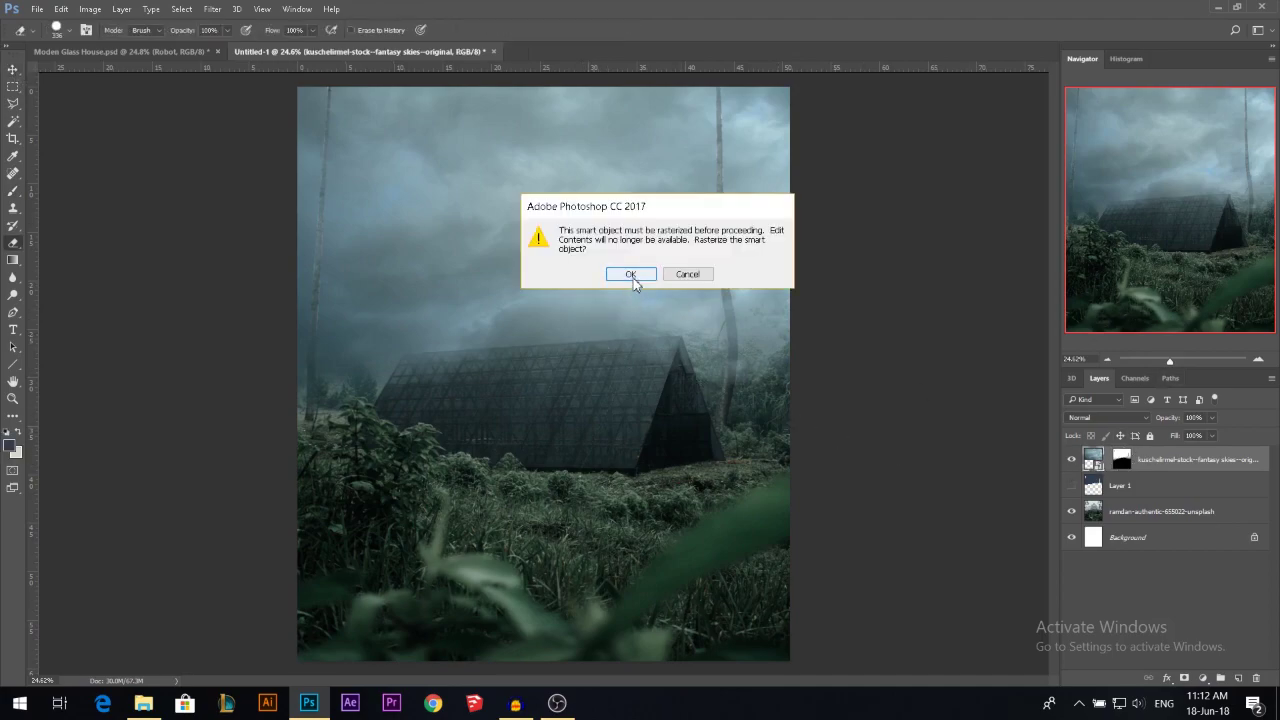
left_click(632, 276)
left_click(14, 69)
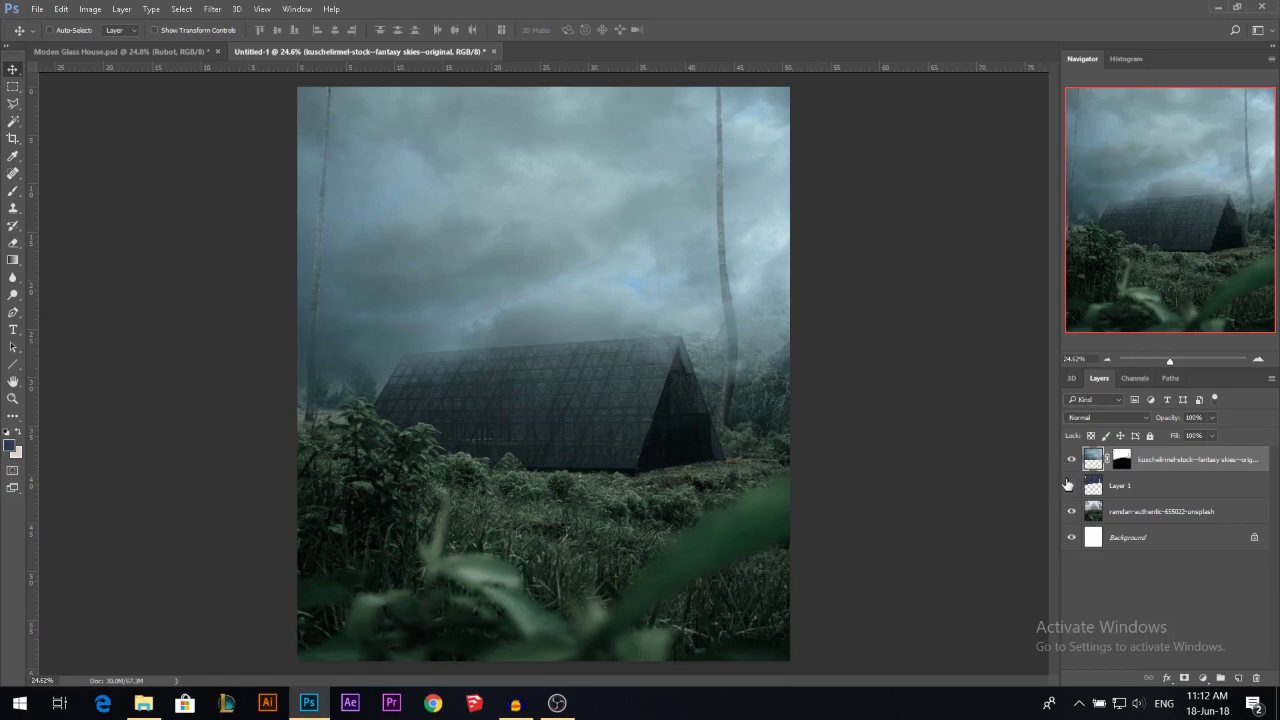
left_click(1070, 485)
Add a Curves adjustment clipped to the sky layer, moving the black point inward and lowering the white point's output to darken the sky.
left_click(1203, 679)
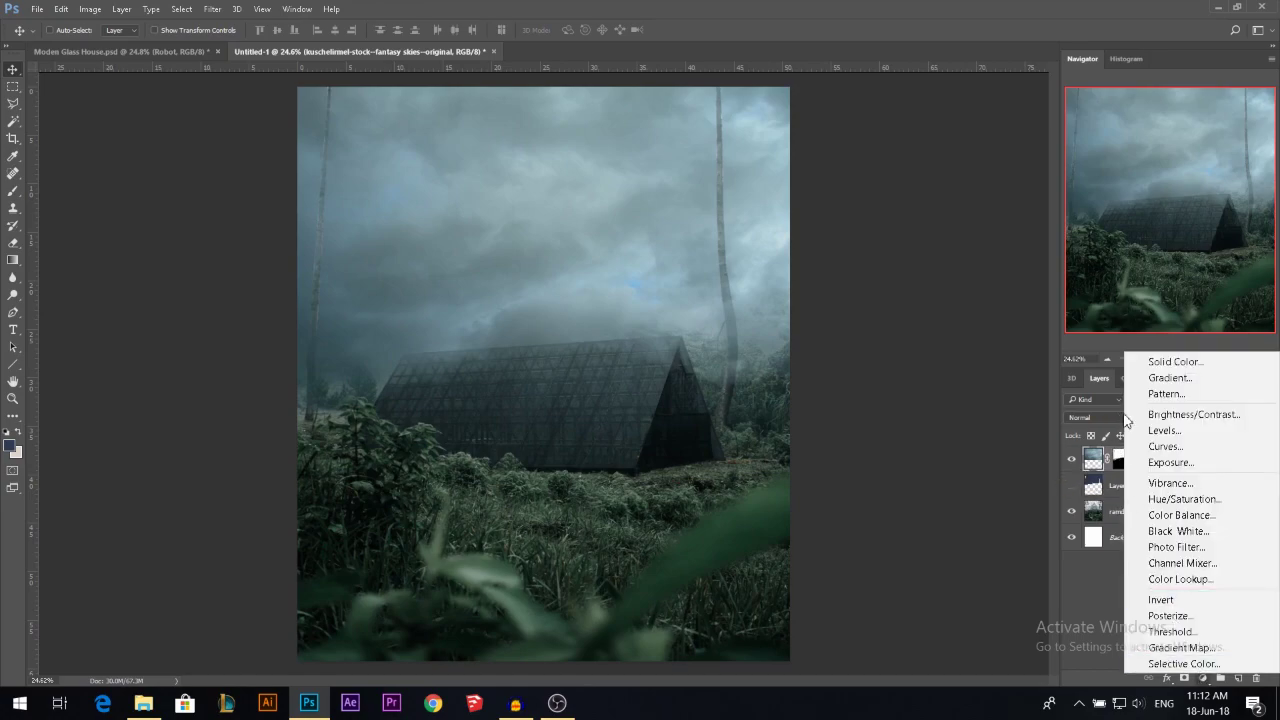
left_click(1162, 448)
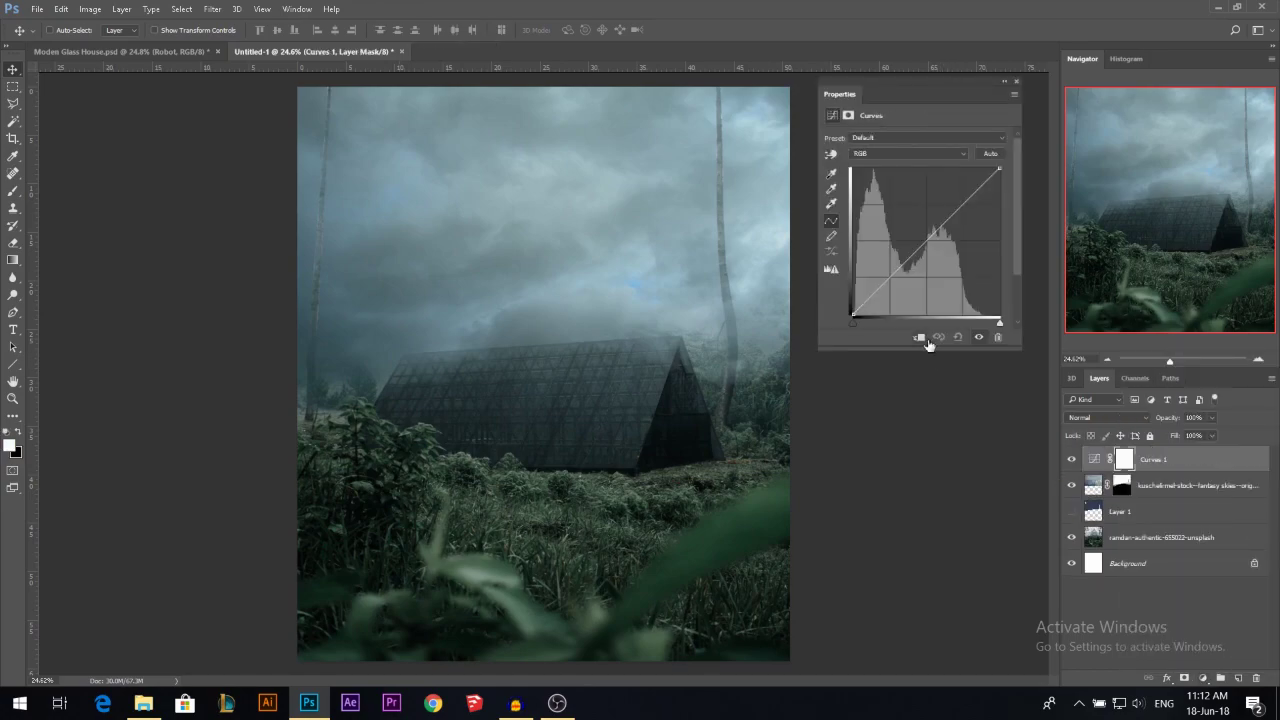
left_click(937, 338)
left_click_drag(852, 322, 861, 325)
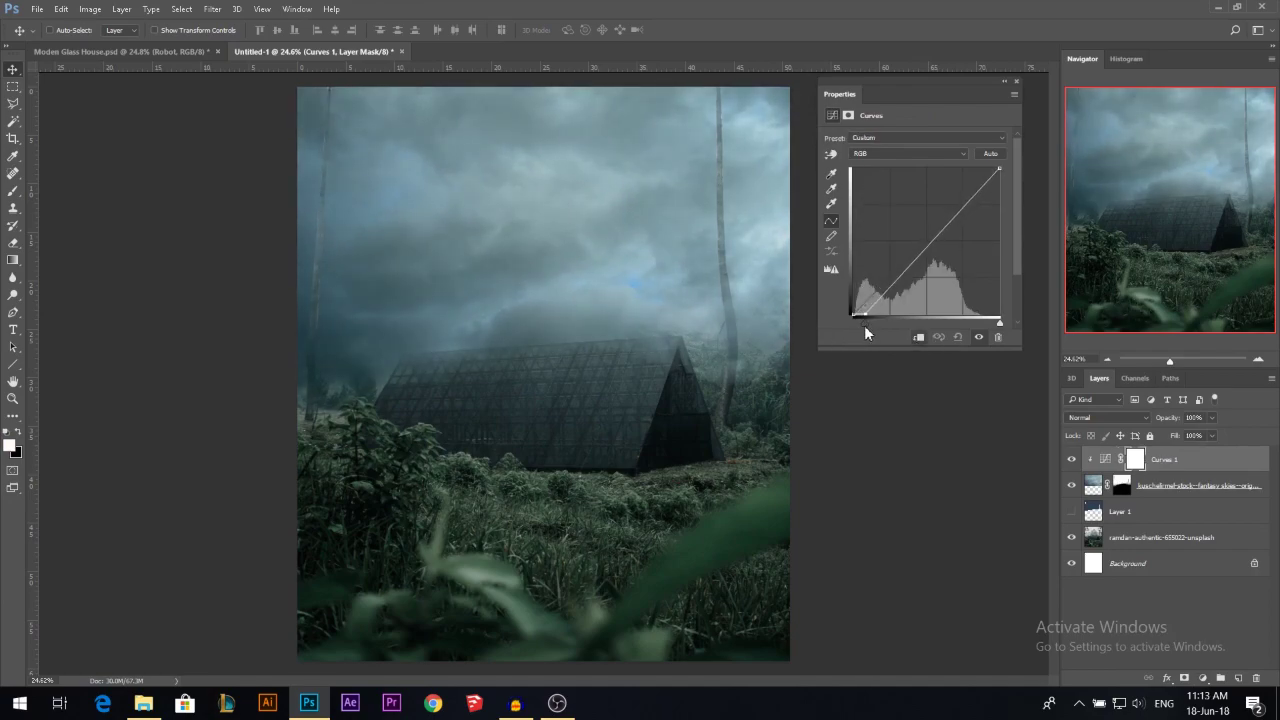
left_click_drag(999, 169, 1011, 221)
left_click(912, 285)
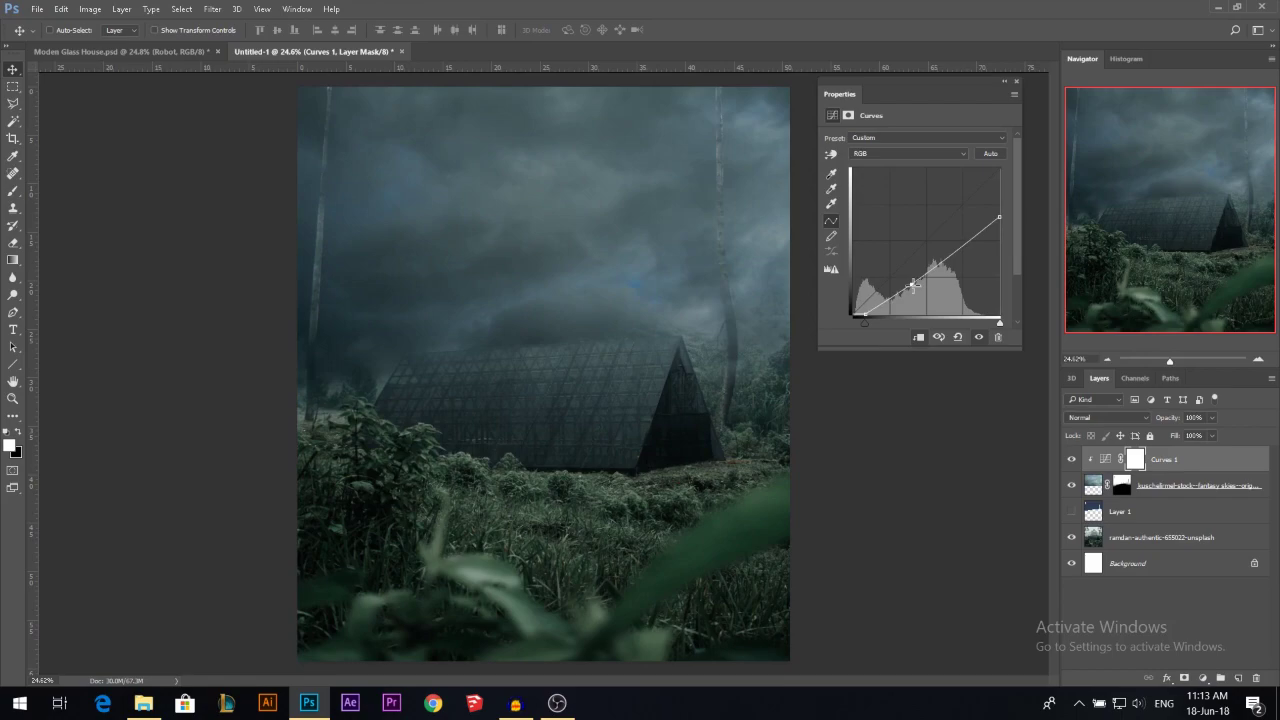
left_click(1015, 84)
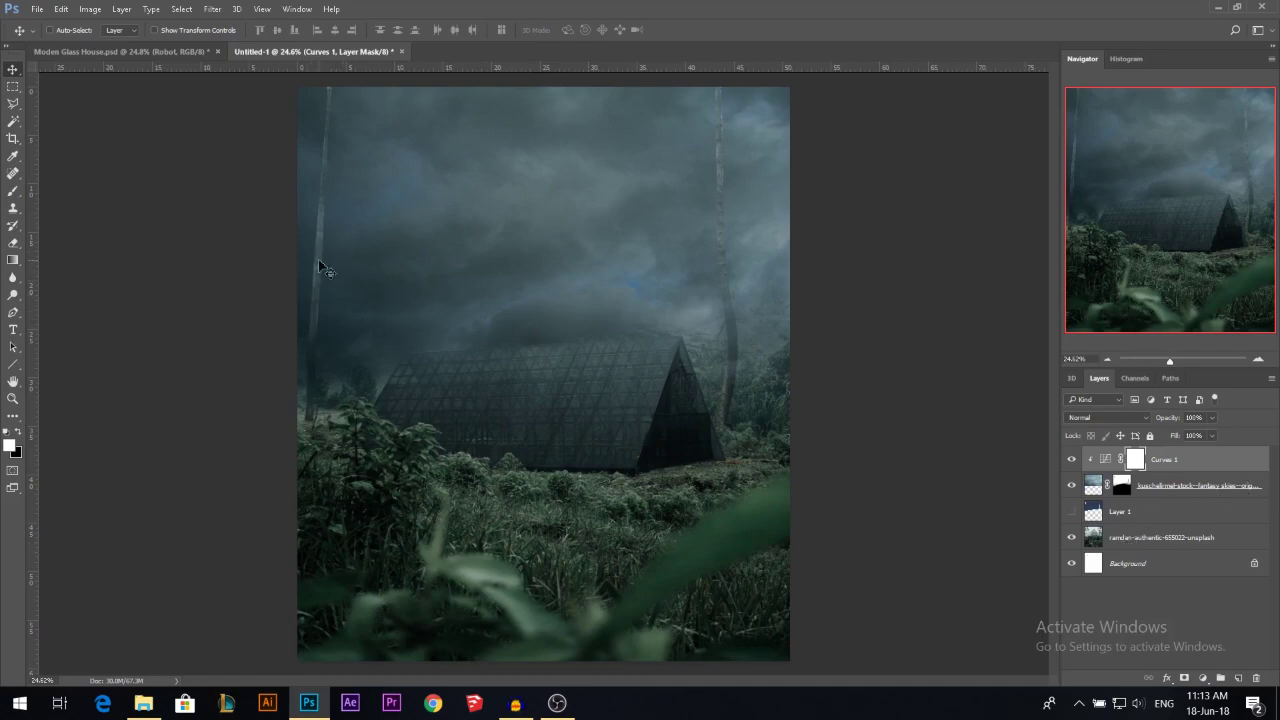
Darken both tree trunks on the ramdan-authentic photo layer using the Burn tool with the Midtones range at 50% exposure.
left_click(1125, 547)
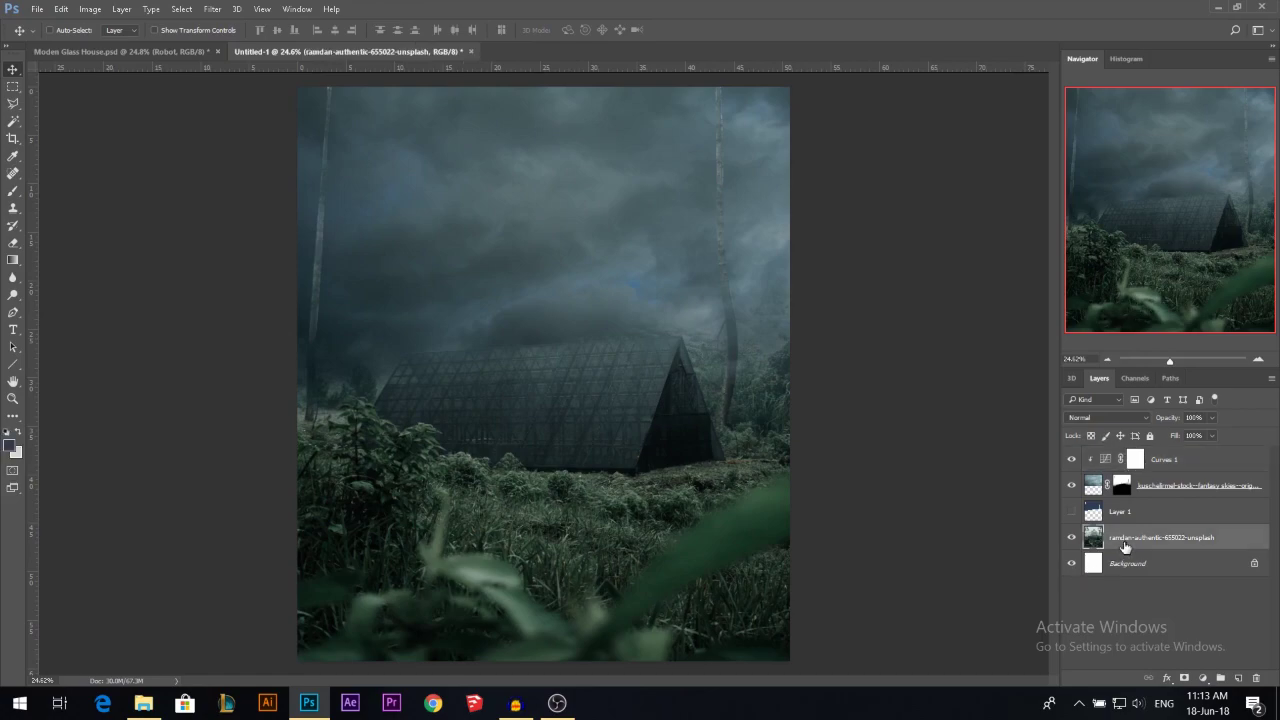
left_click(13, 294)
left_click(66, 308)
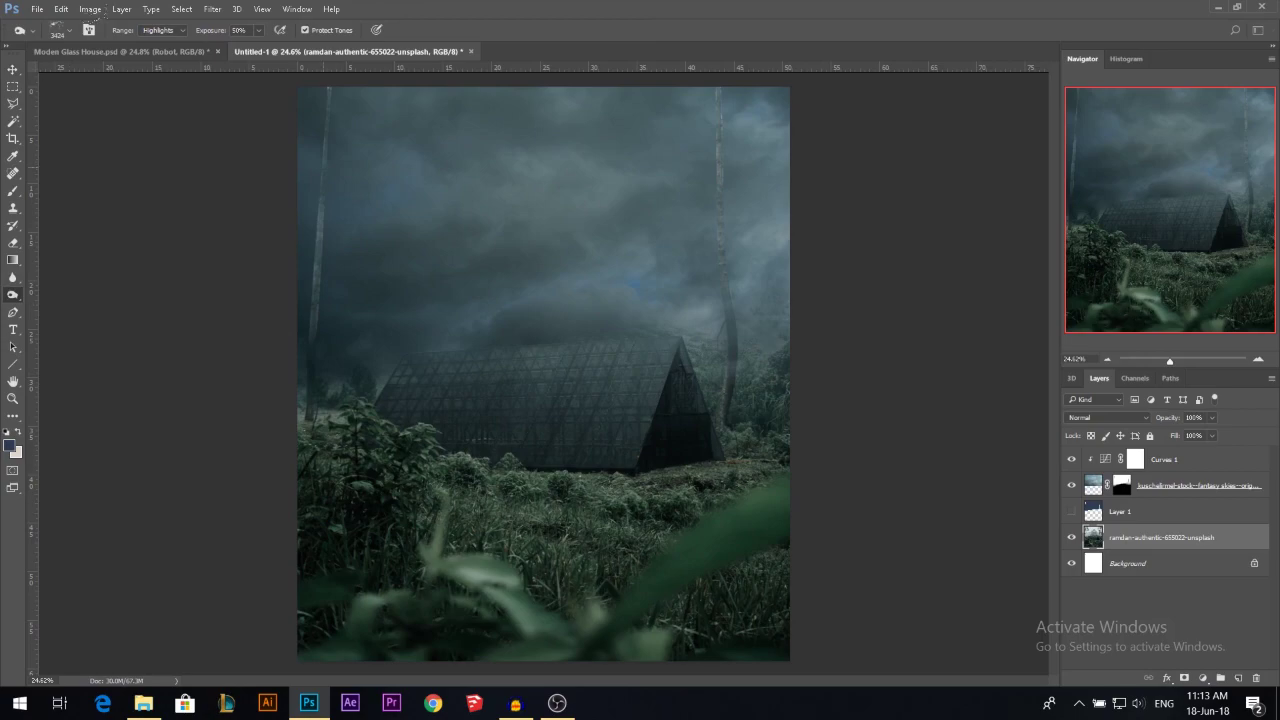
right_click(454, 210)
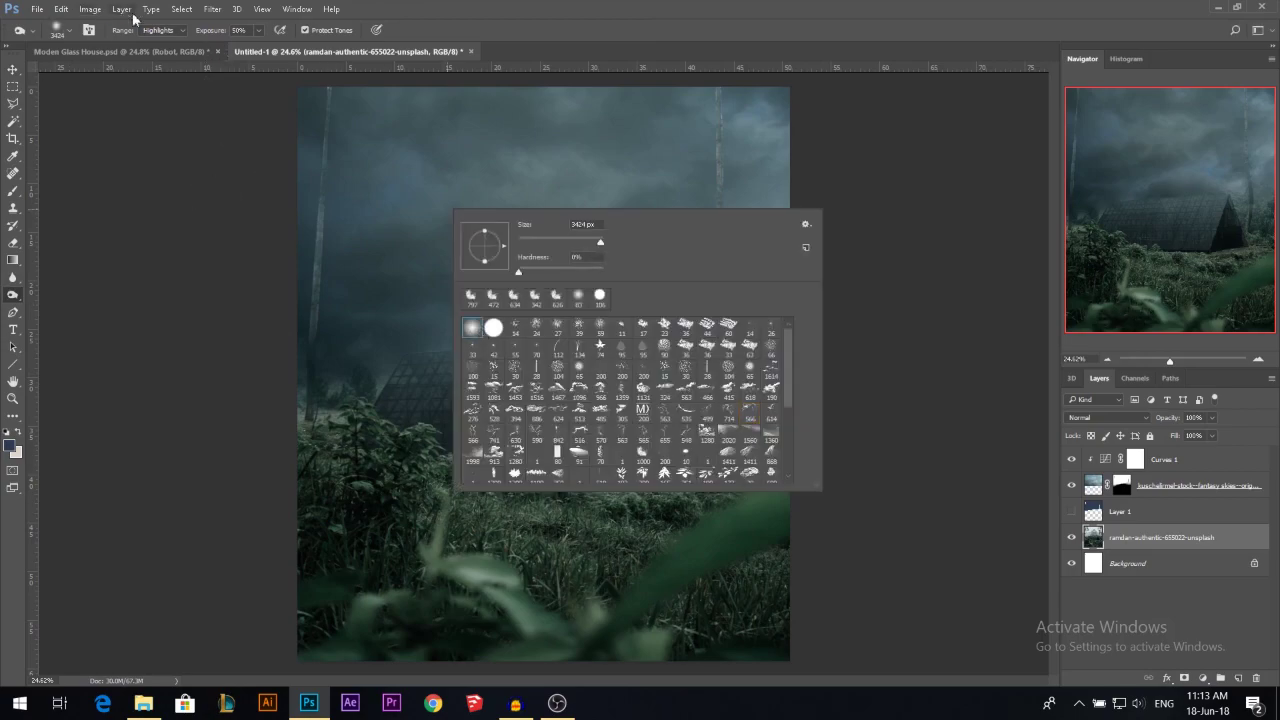
left_click(172, 31)
left_click(170, 49)
left_click_drag(431, 255, 192, 252)
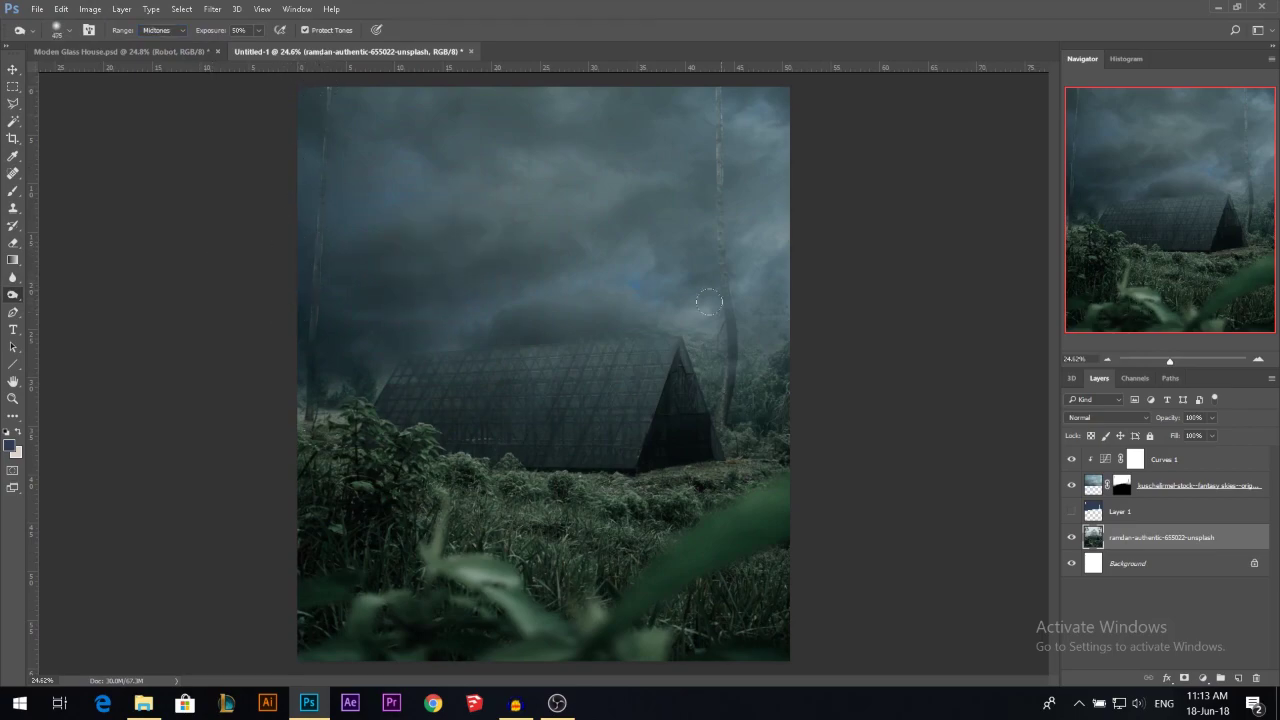
mouse_move(683, 24)
left_mouse_down()
mouse_move(719, 160)
mouse_move(719, 100)
left_mouse_up()
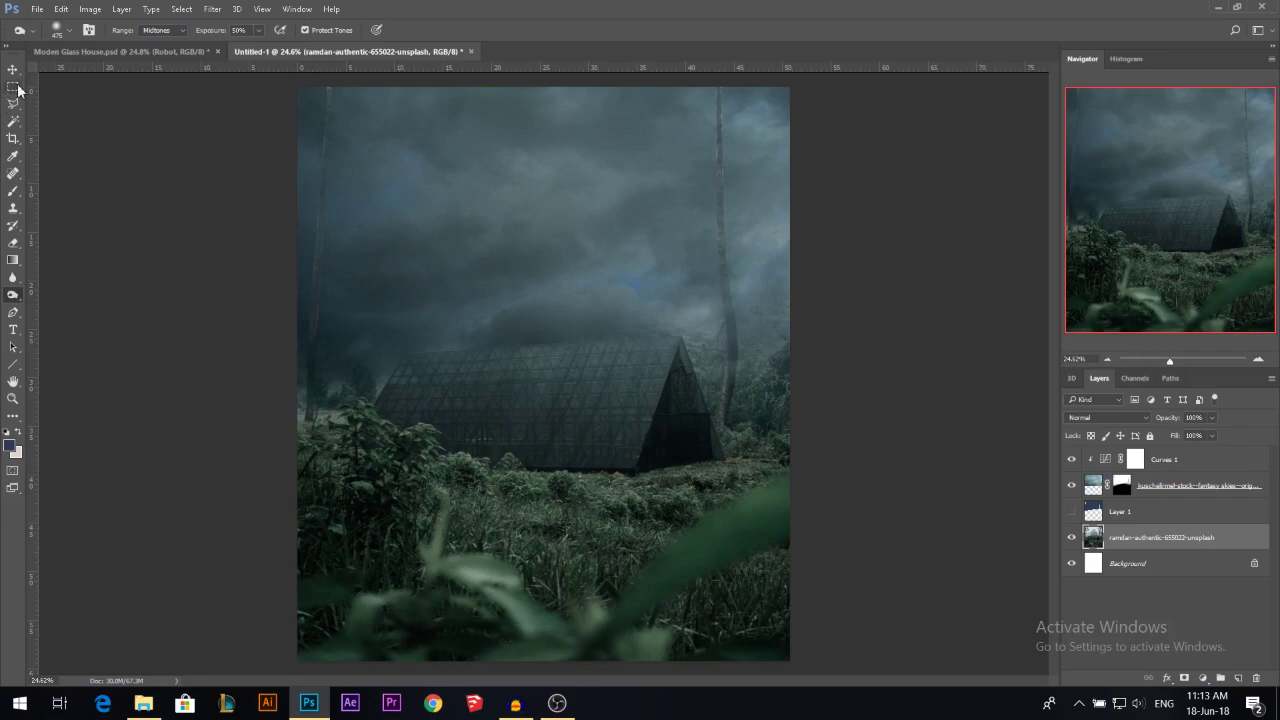
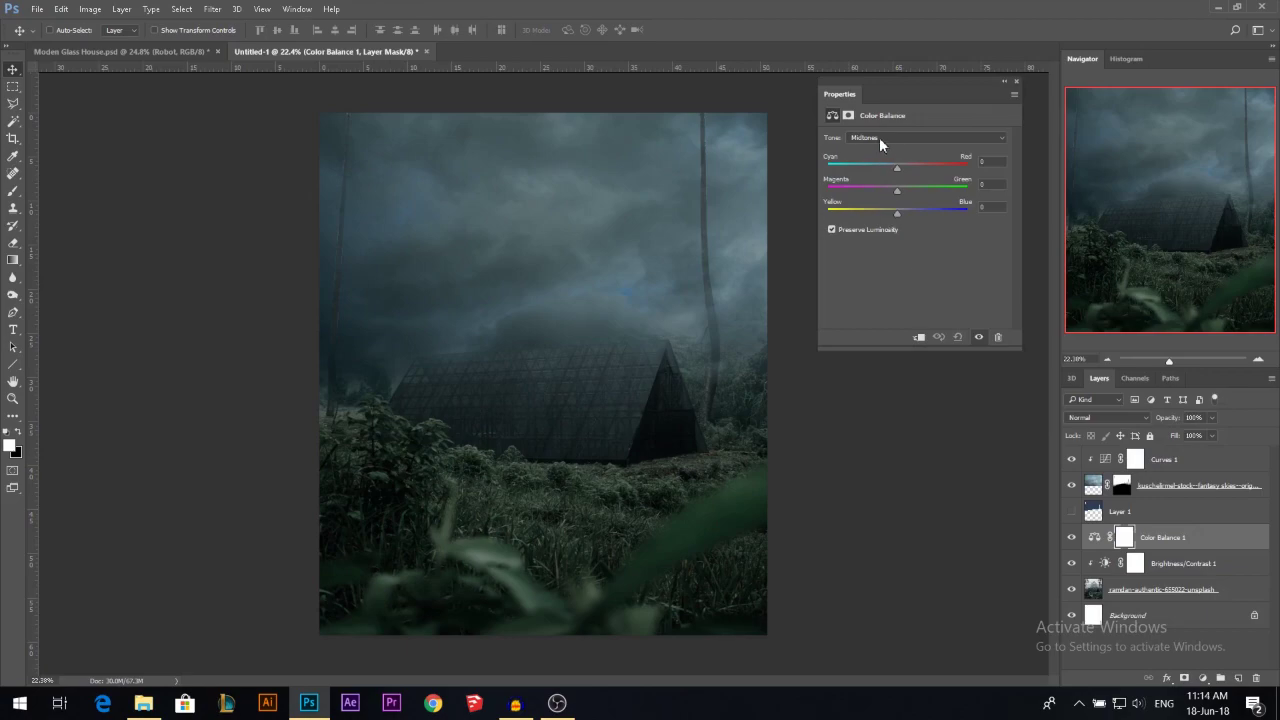
Shift the Color Balance adjustment toward cyan and blue across the tonal ranges, and clip it to the hut photo layer.
left_click(871, 152)
left_click(890, 163)
left_click(900, 137)
left_click(875, 163)
left_click(902, 212)
left_click(889, 166)
left_click(900, 137)
left_click(900, 152)
left_click(1016, 82)
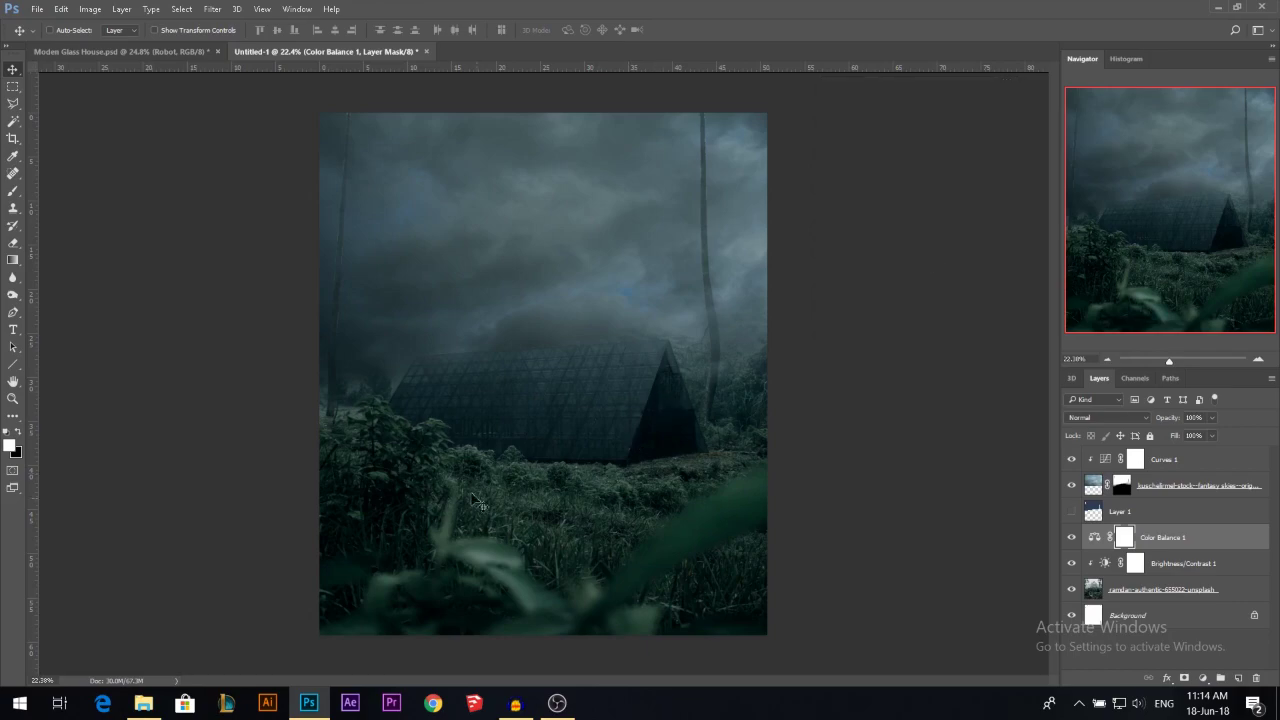
left_click(1152, 551, "alt")
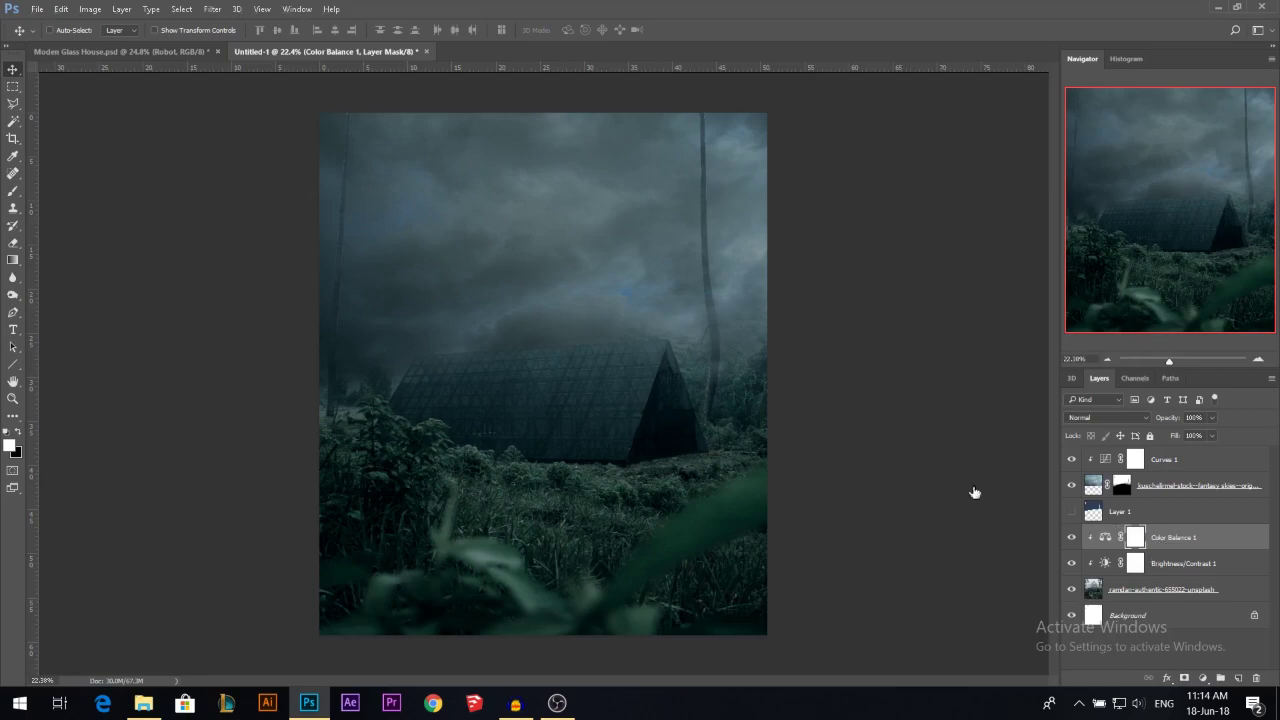
Add a Hue/Saturation adjustment clipped to the hut photo layer, with Saturation set to -22.
left_click(1202, 678)
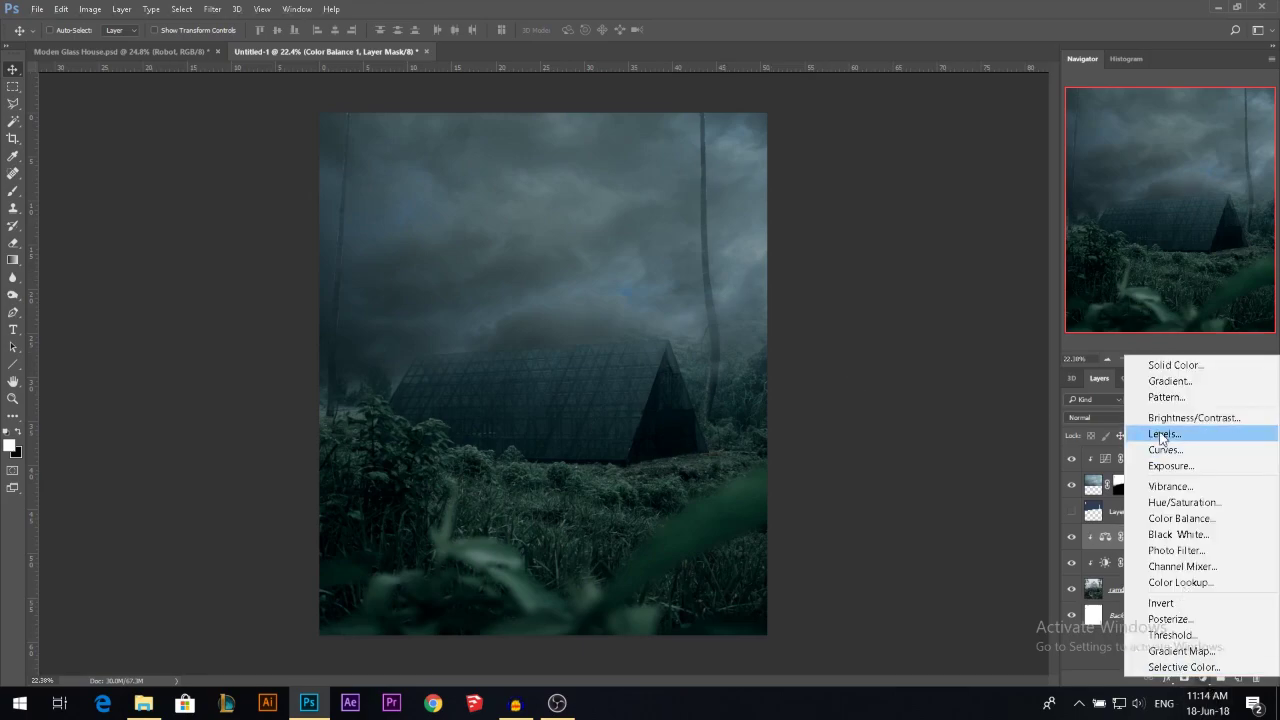
left_click(1180, 502)
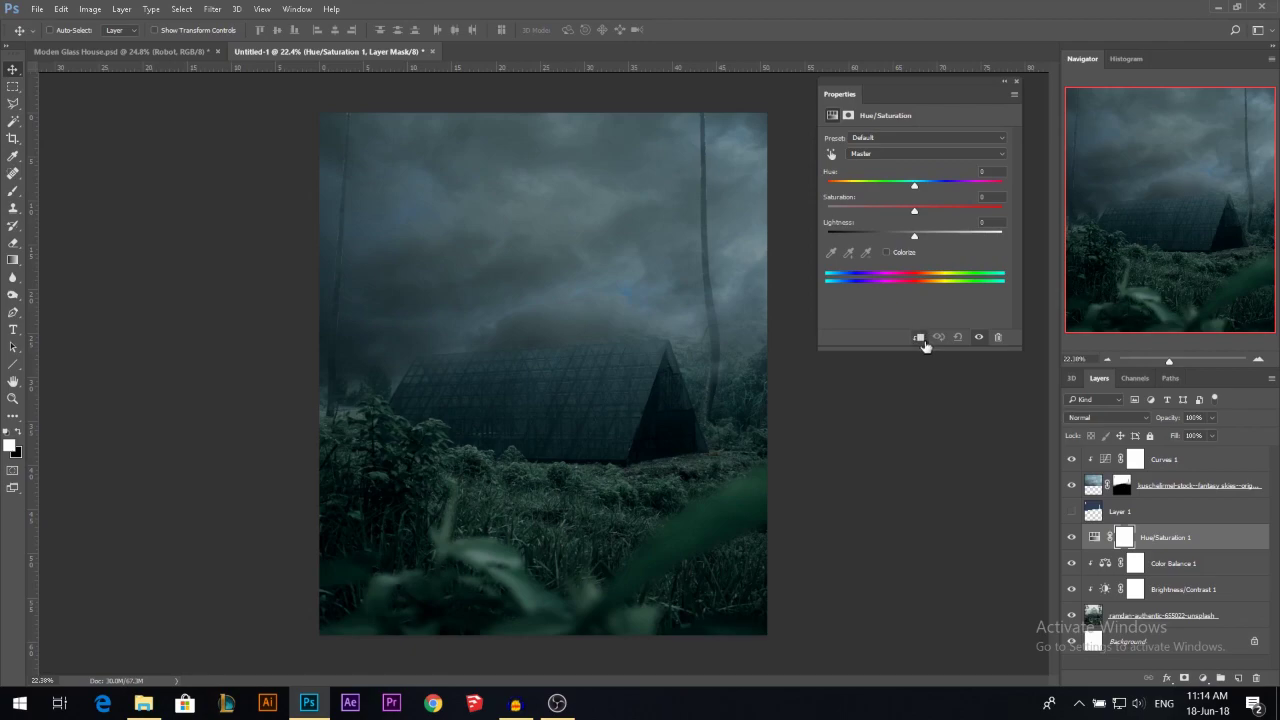
left_click(919, 337)
left_click(895, 212)
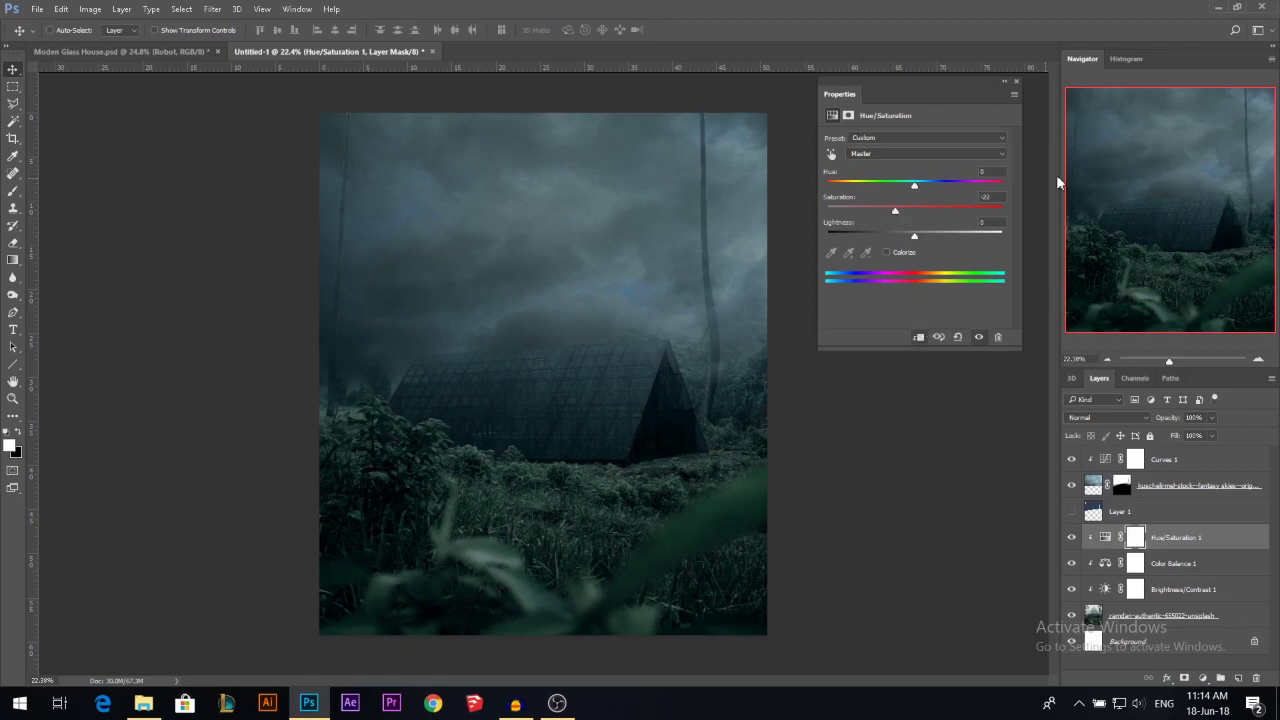
left_click(1016, 83)
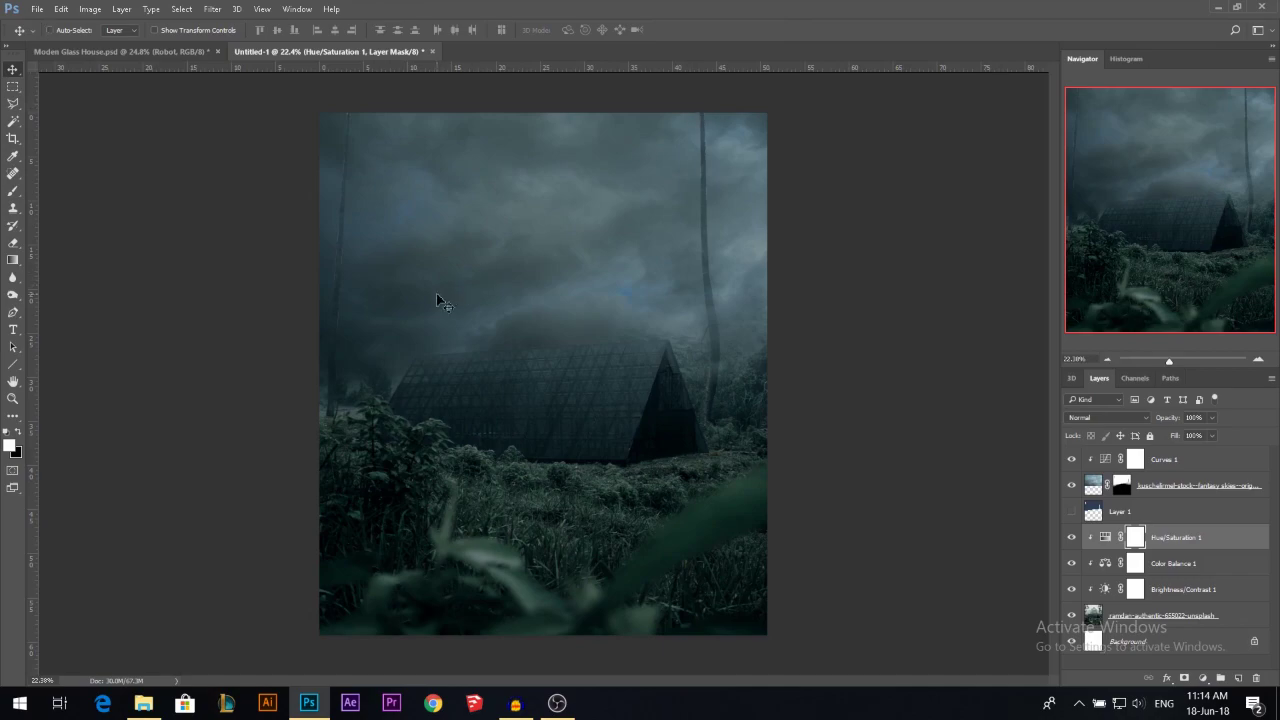
Paint the sky layer's mask at 35% opacity on both sides of the hut to blend the clouds into the horizon.
left_click(1090, 486)
left_click(1127, 489)
key("x")
key("b")
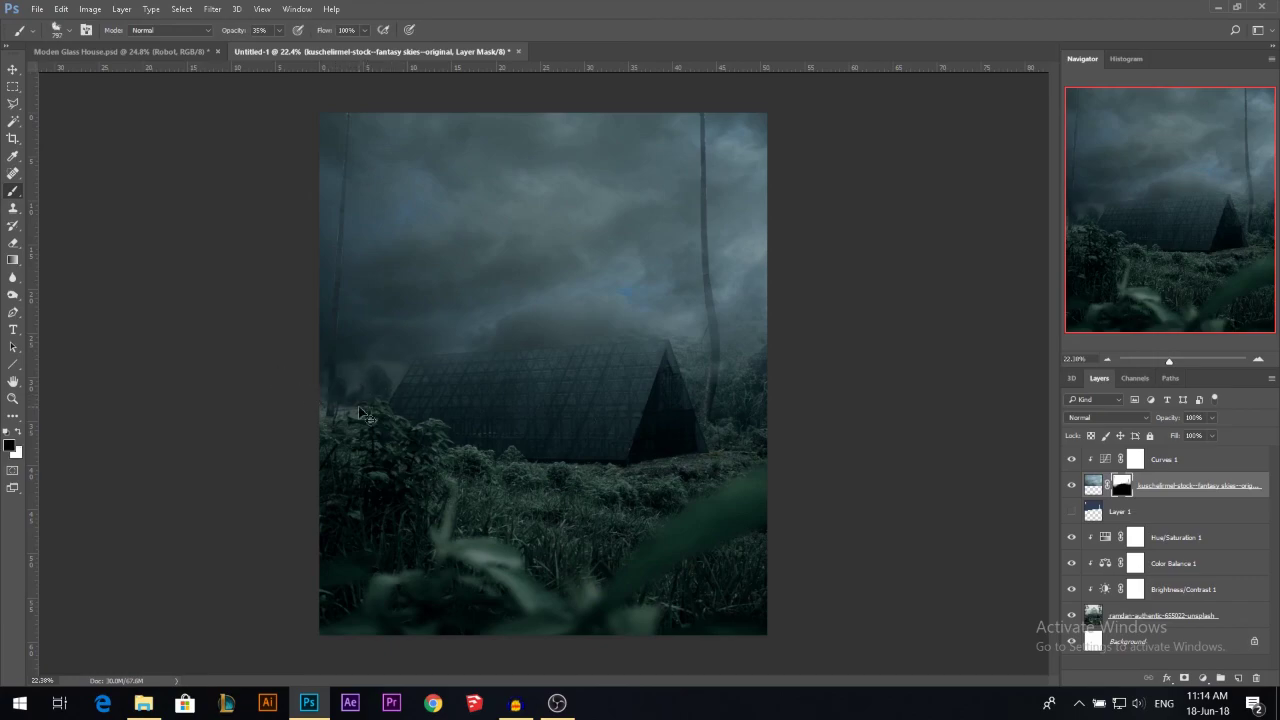
mouse_move(314, 391)
left_mouse_down()
mouse_move(761, 391)
mouse_move(625, 346)
mouse_move(758, 371)
mouse_move(202, 366)
left_mouse_up()
left_click_drag(650, 388, 677, 394)
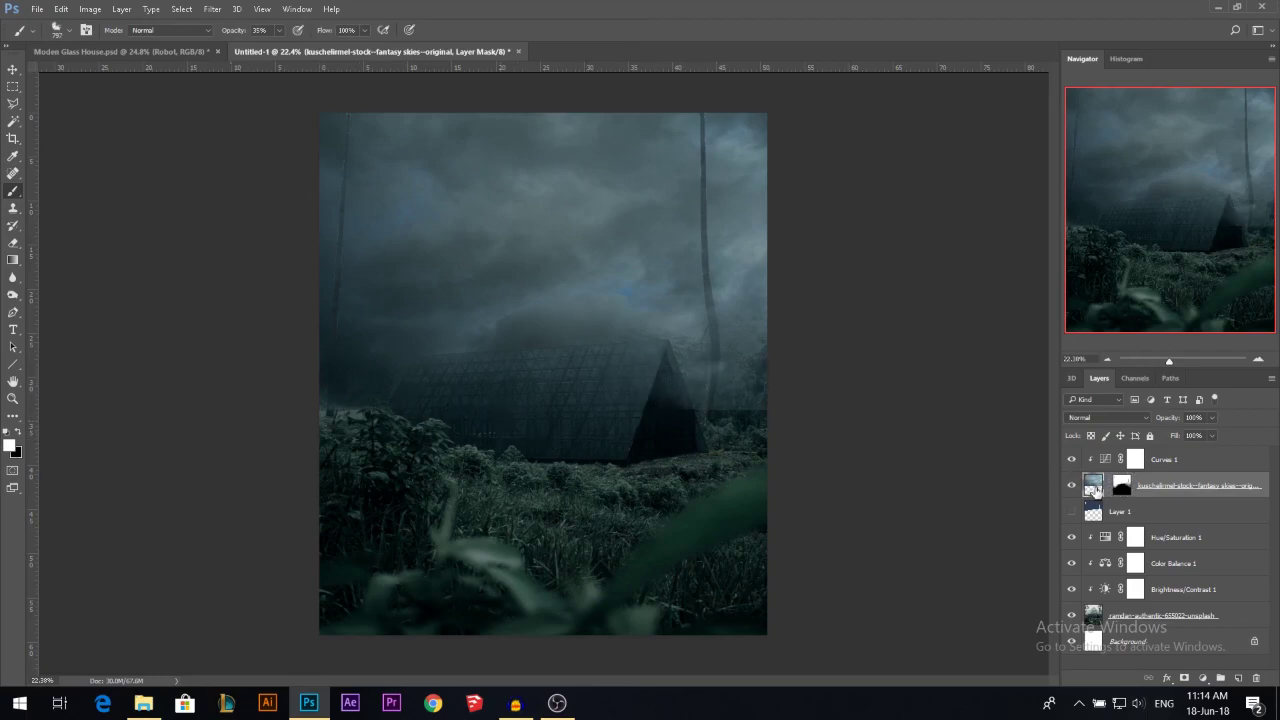
Transform the sky image independently of its mask, extending the clouds lower behind the hut.
left_click(1095, 487)
key("ctrl+t")
left_click_drag(545, 411, 540, 452)
key("b")
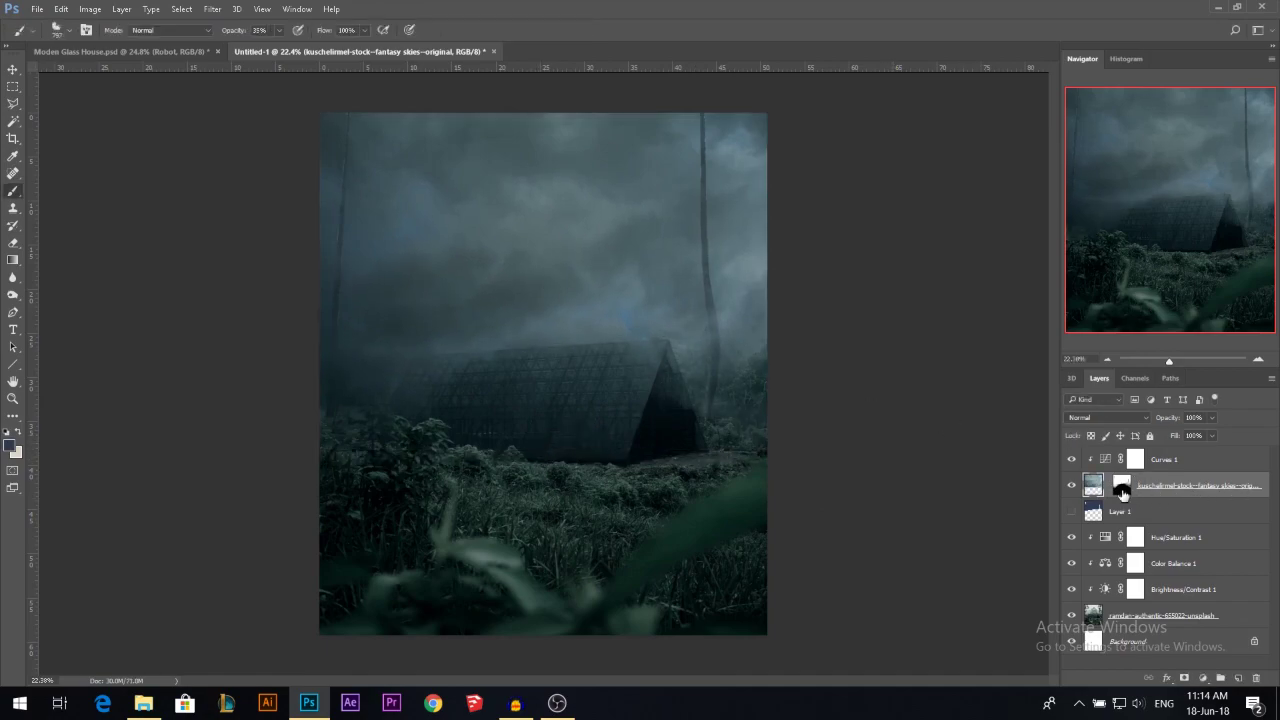
Paint white on the sky layer's mask at 35% opacity over both tree trunks to fade them into the clouds.
left_click(1121, 488)
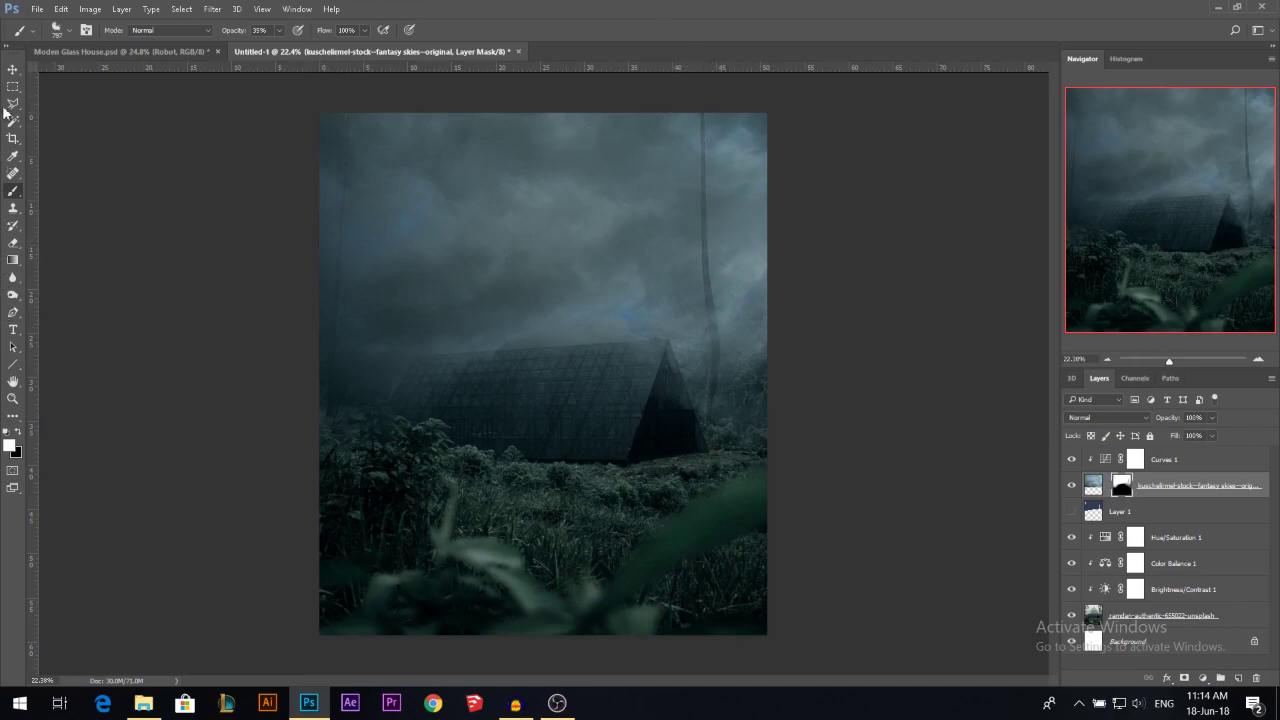
left_click_drag(387, 124, 360, 124)
mouse_move(699, 149)
left_mouse_down()
mouse_move(694, 177)
mouse_move(706, 122)
mouse_move(704, 137)
mouse_move(720, 137)
left_mouse_up()
left_click(13, 68)
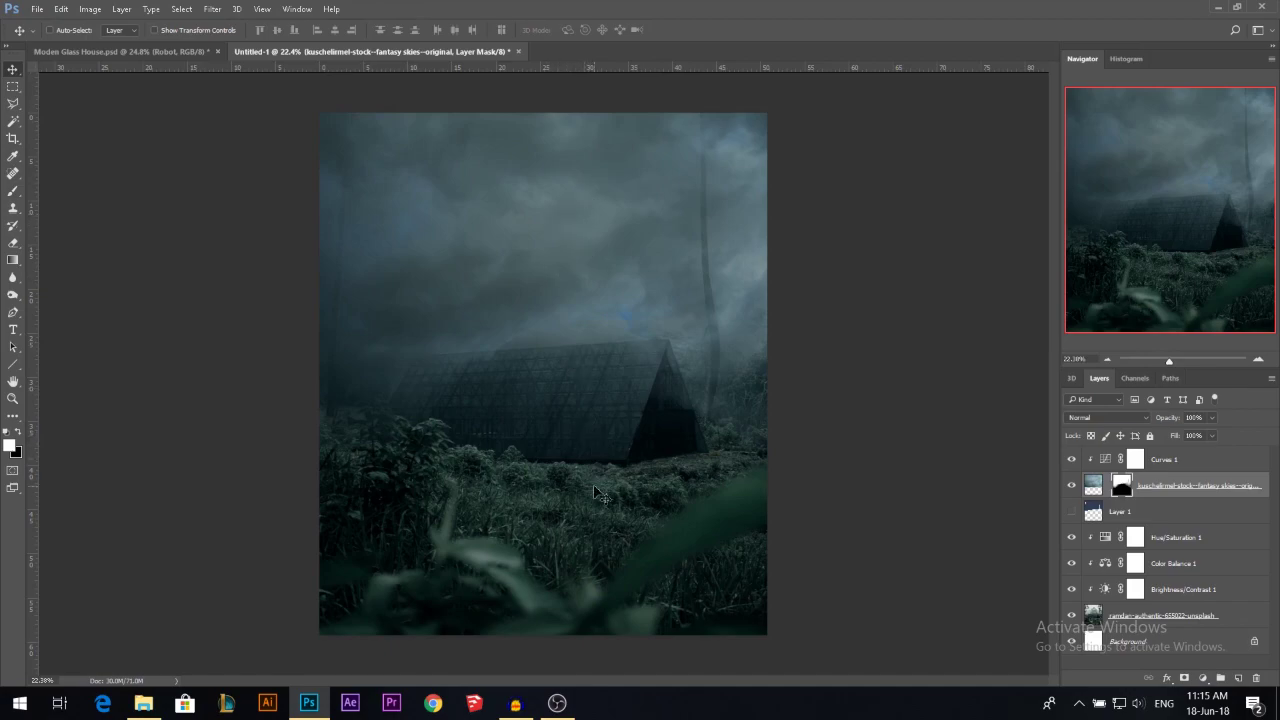
Place lightning-1056419.jpg from the New folder into the hut composite.
left_click(143, 703)
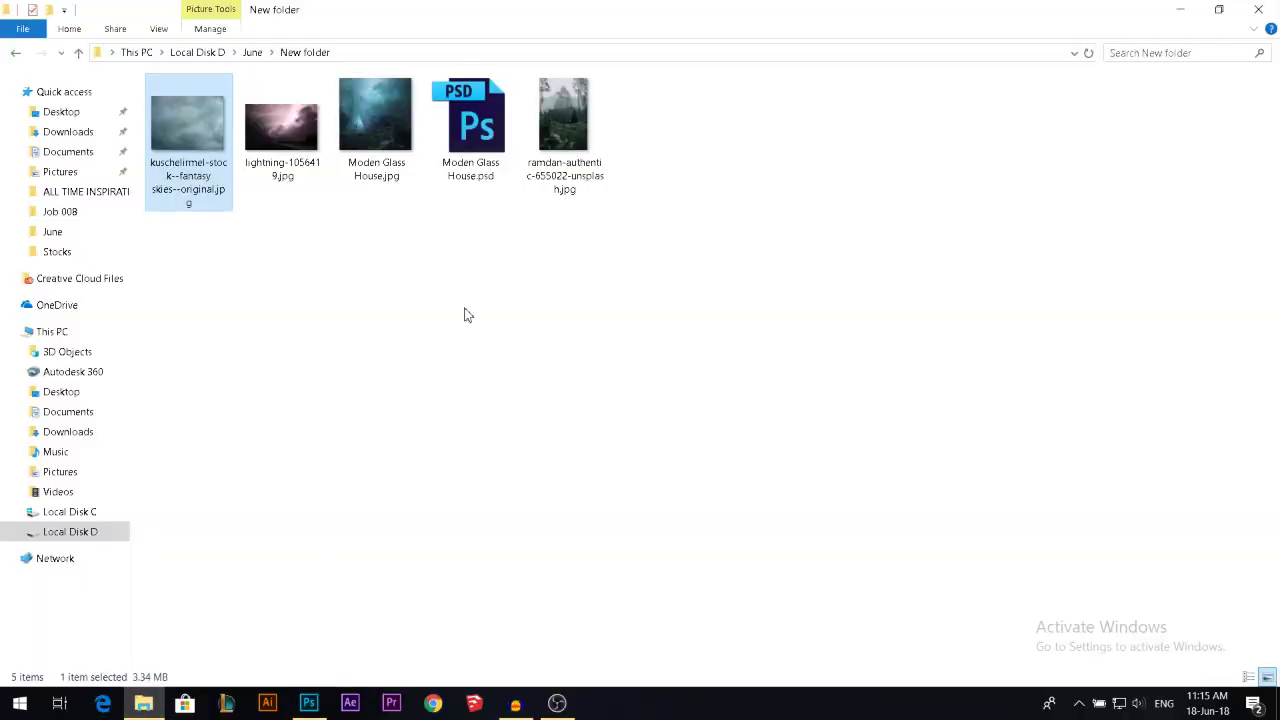
left_click_drag(296, 127, 586, 274)
key("Return")
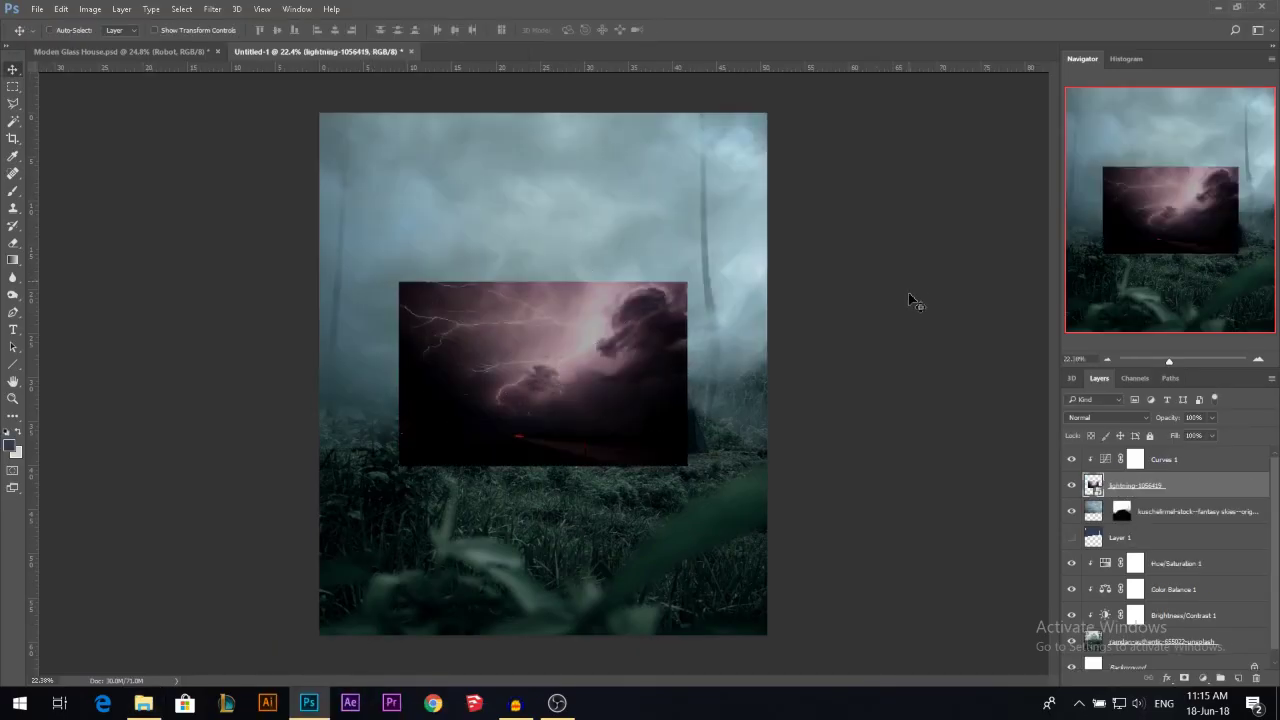
Move the lightning layer above Curves 1 and clip Curves 1 to the sky layer again.
left_click_drag(1143, 488, 1150, 468)
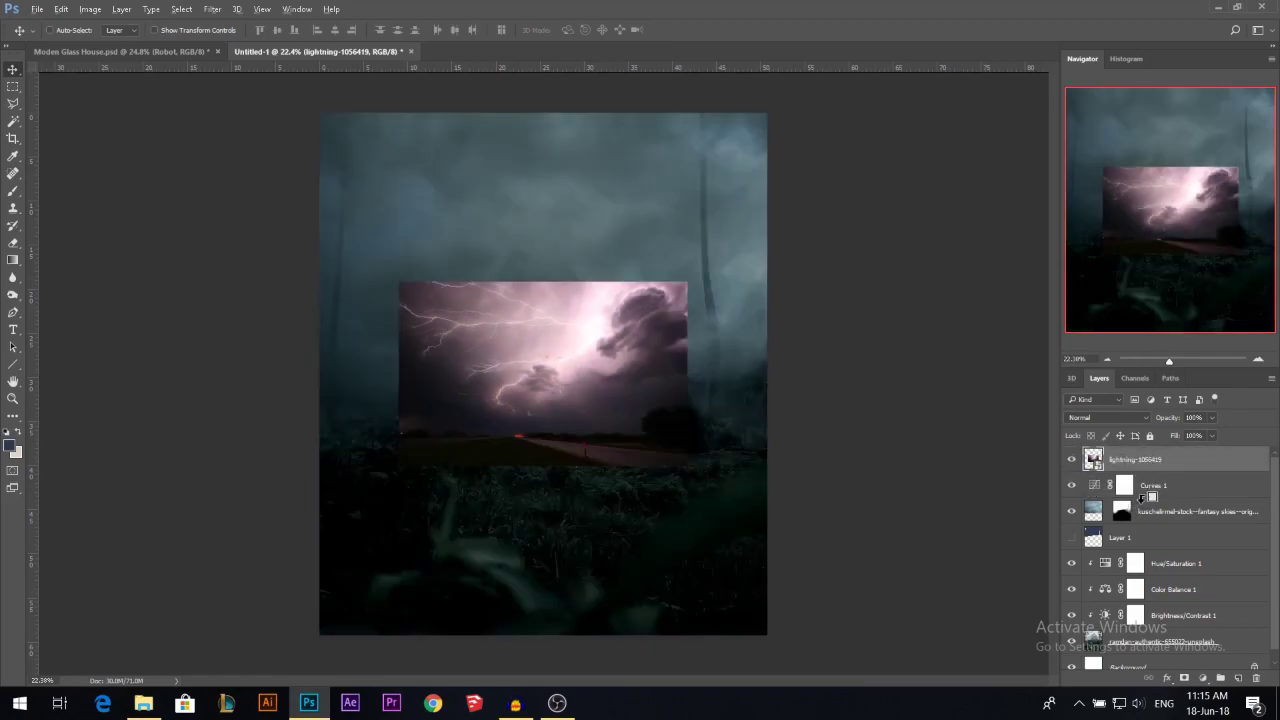
key("ctrl+z")
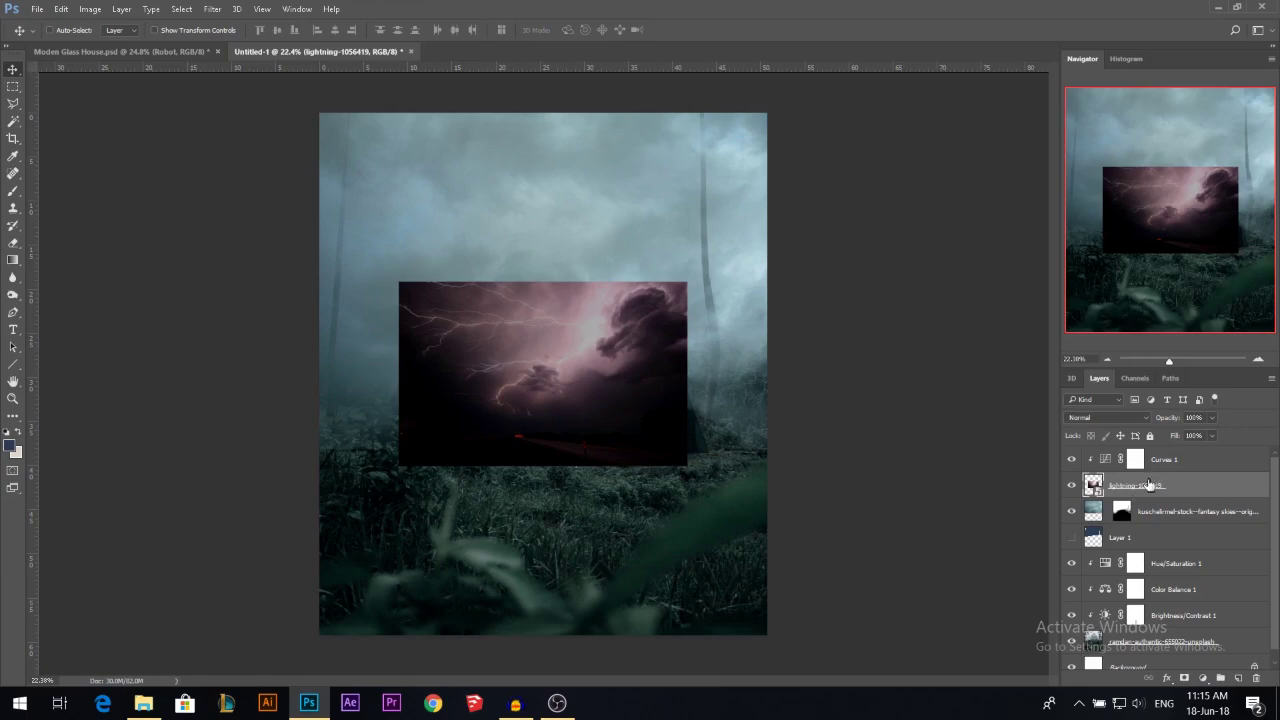
left_click_drag(1150, 484, 1150, 457)
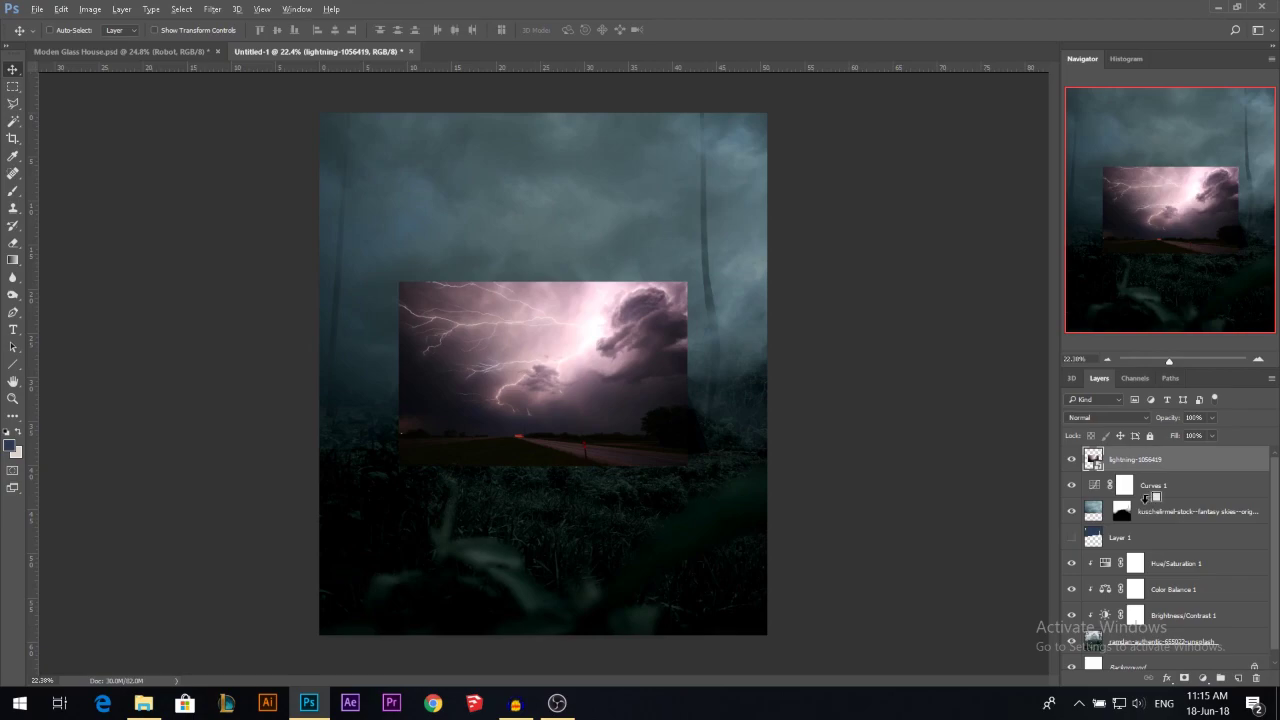
left_click(1145, 497, "alt")
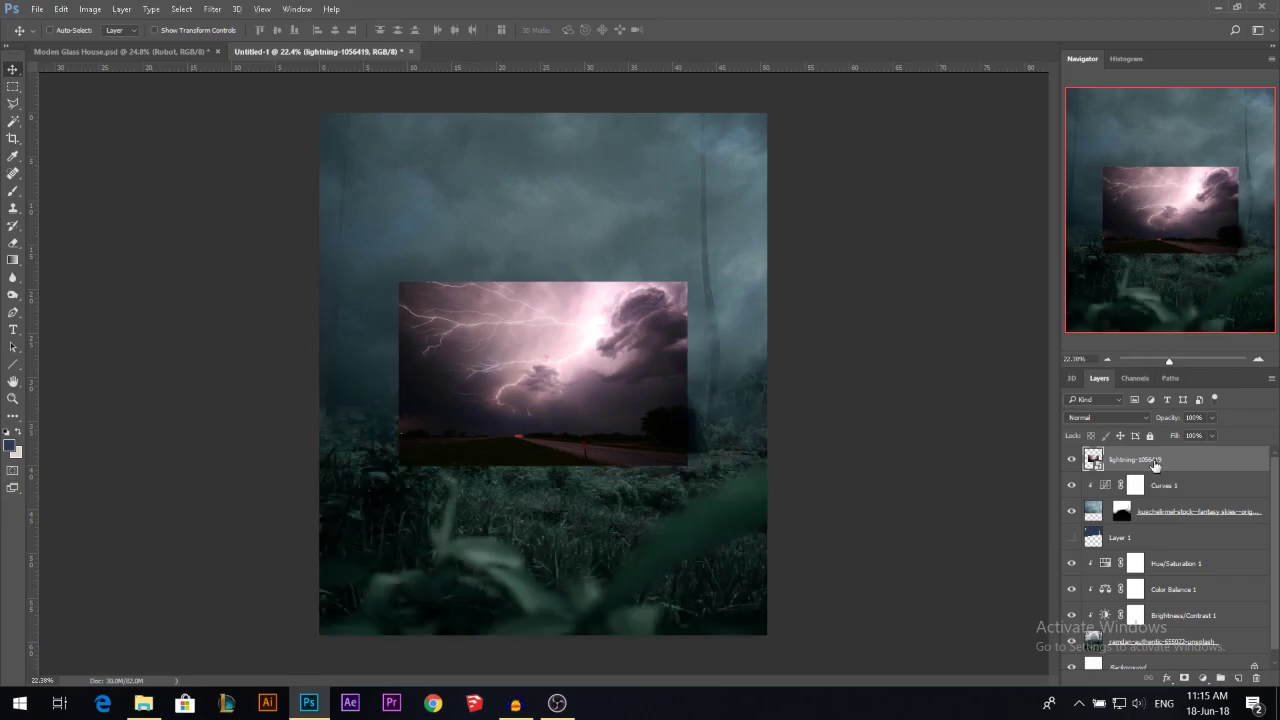
Enlarge the lightning image to about 200% width, stretch it taller, tilt it counterclockwise, and set its blend mode to Screen.
left_click_drag(611, 371, 608, 326)
key("ctrl+t")
left_click_drag(689, 238, 832, 144)
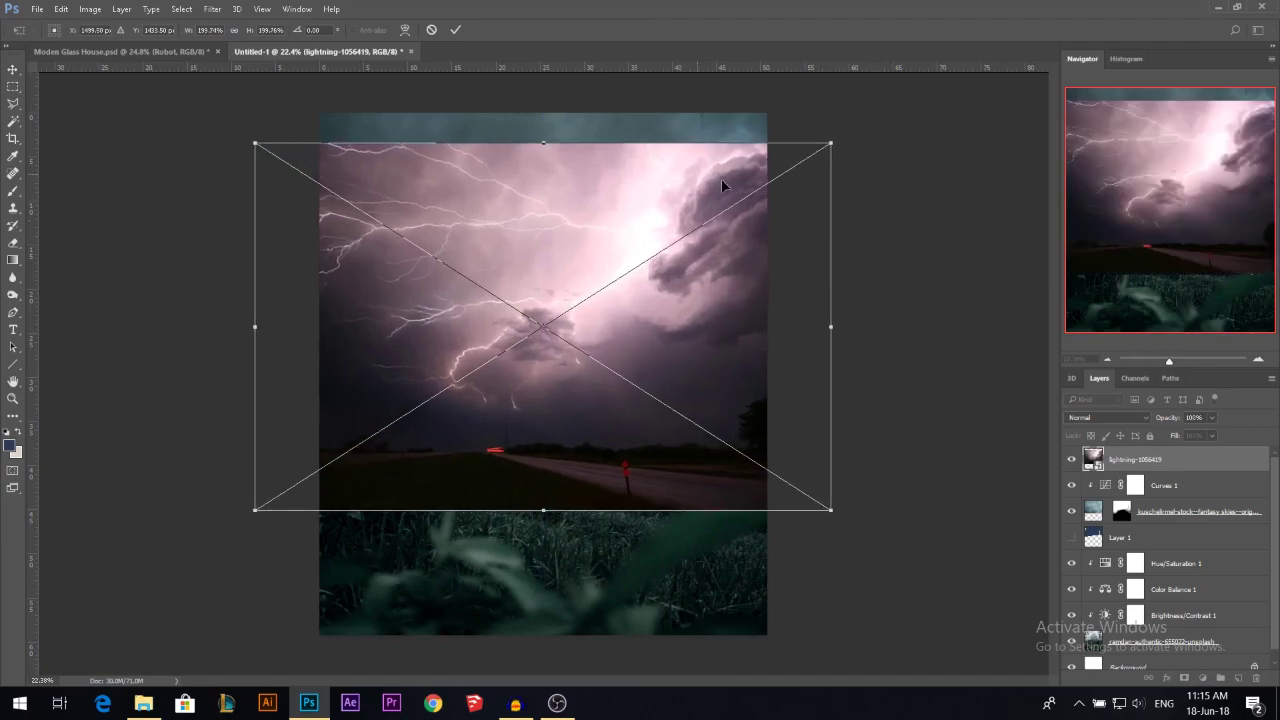
left_click_drag(536, 146, 549, 100)
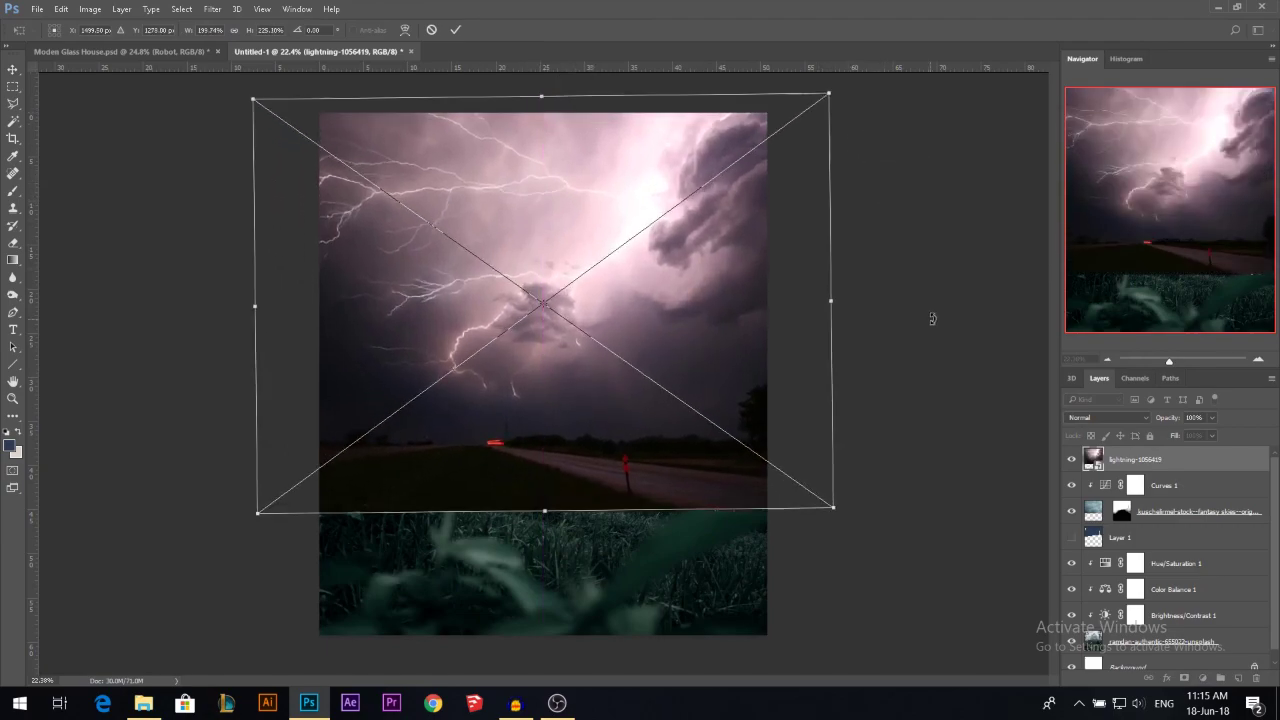
left_click_drag(934, 320, 922, 251)
left_click_drag(506, 100, 498, 60)
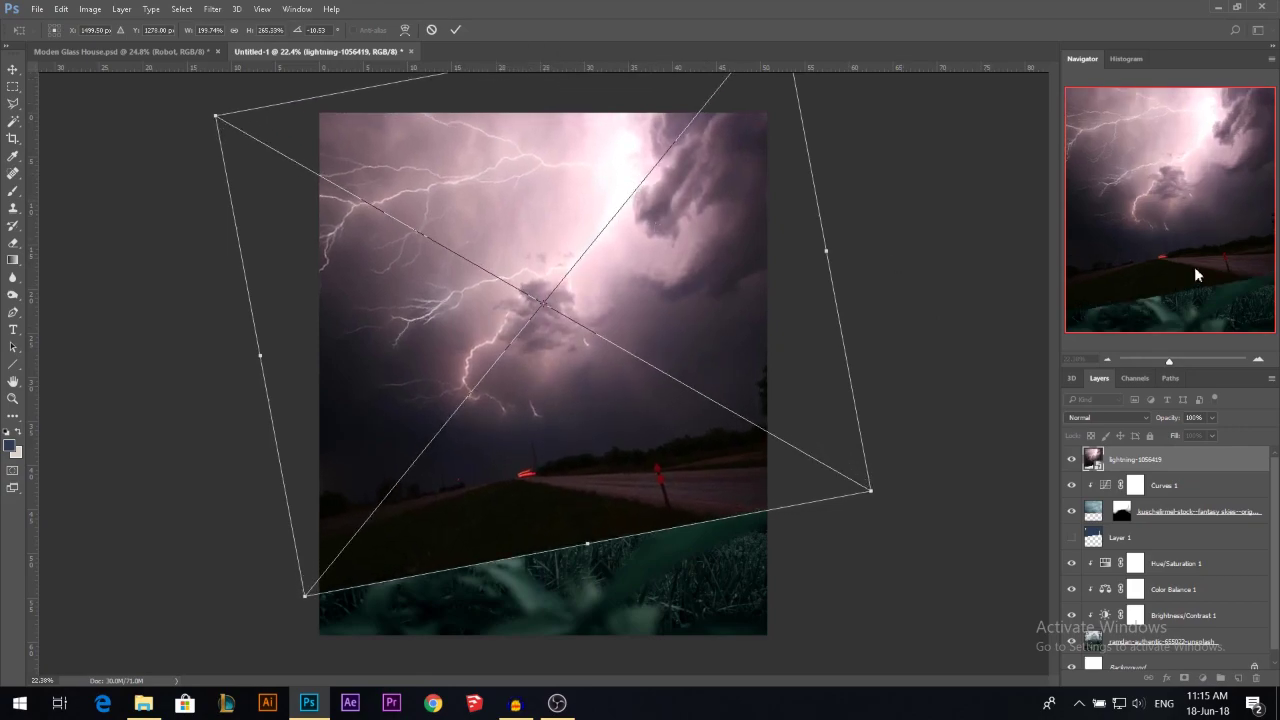
key("Return")
left_click(1102, 417)
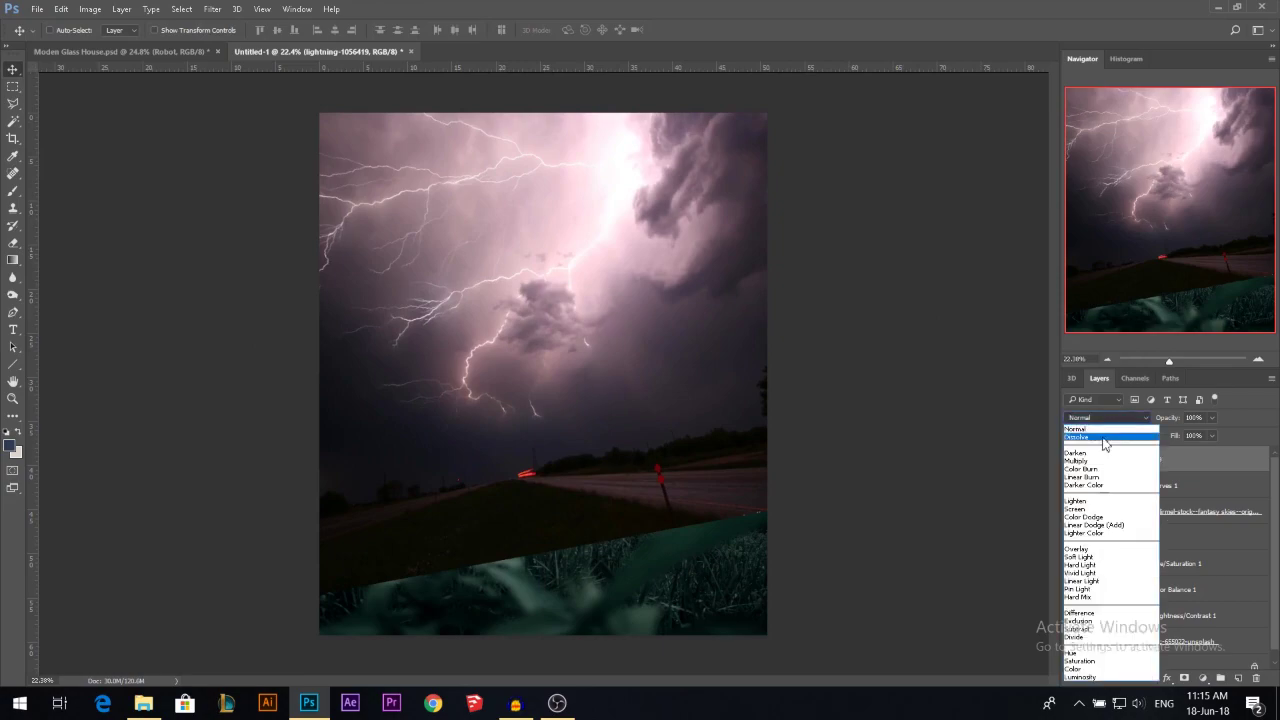
left_click(1080, 509)
Flip the lightning image horizontally, rotate it to about 43°, and position its bolts above the hut.
key("ctrl")
key("ctrl+t")
right_click(632, 305)
left_click(688, 506)
left_click_drag(898, 345, 943, 351)
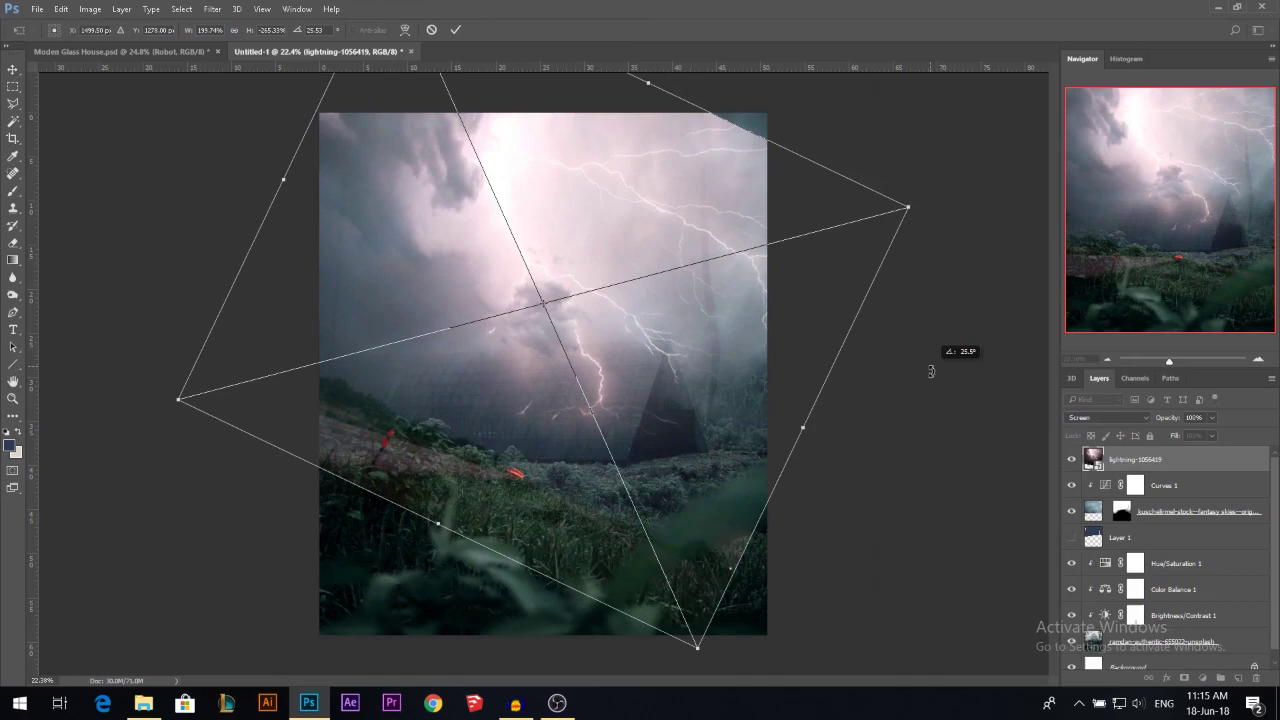
left_click_drag(675, 385, 619, 362)
left_click_drag(809, 300, 880, 431)
left_click_drag(683, 389, 682, 383)
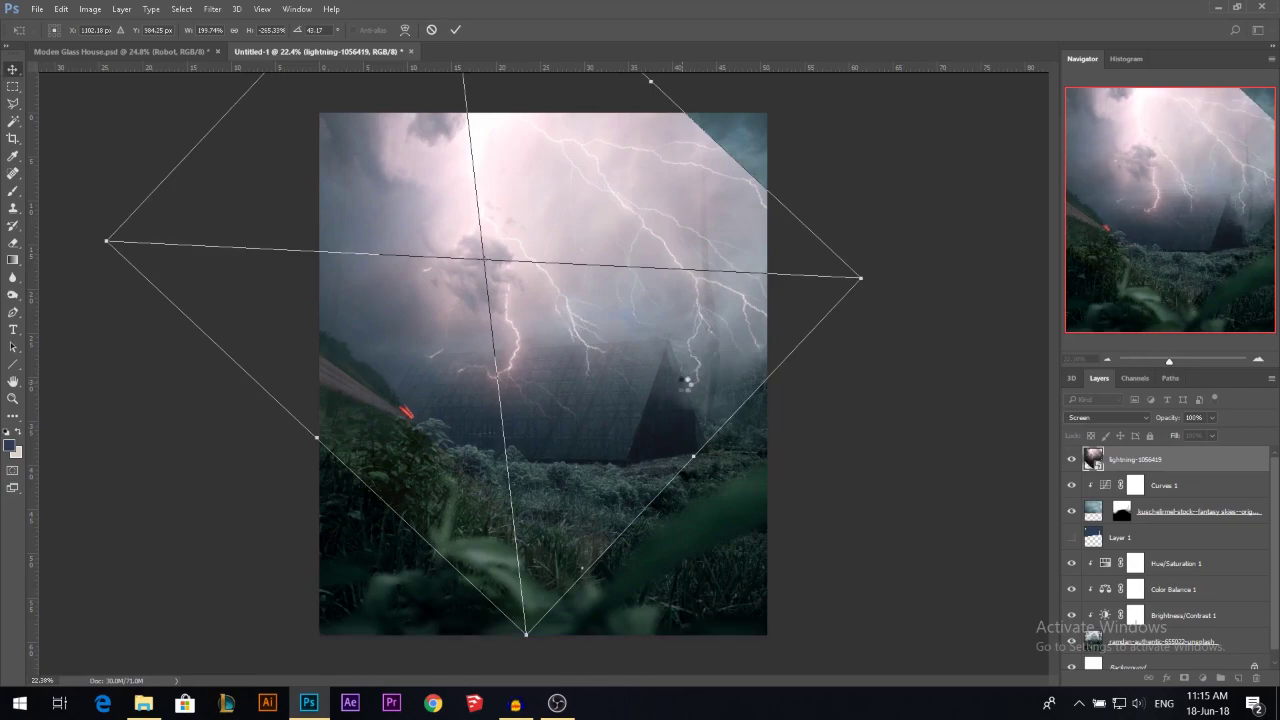
key("Return")
Rasterize the lightning layer, then stretch, skew and rotate it to cover the sky's upper-right corner.
right_click(1170, 458)
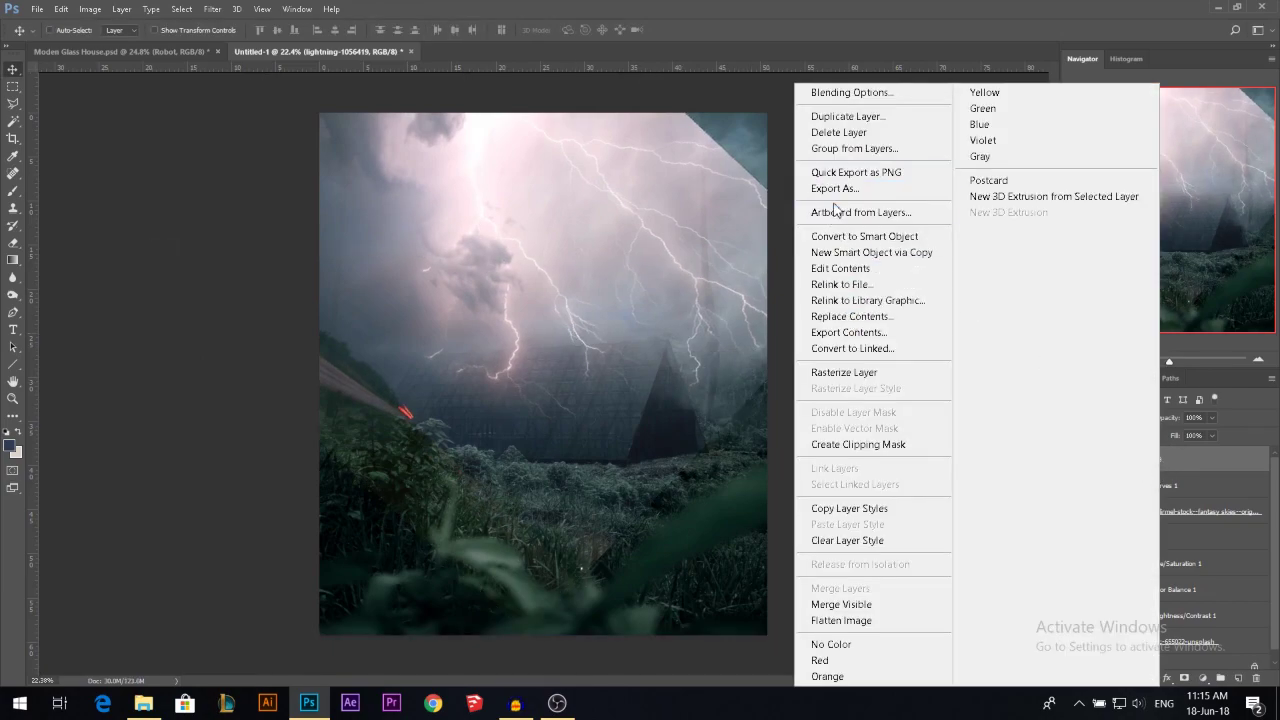
left_click(840, 373)
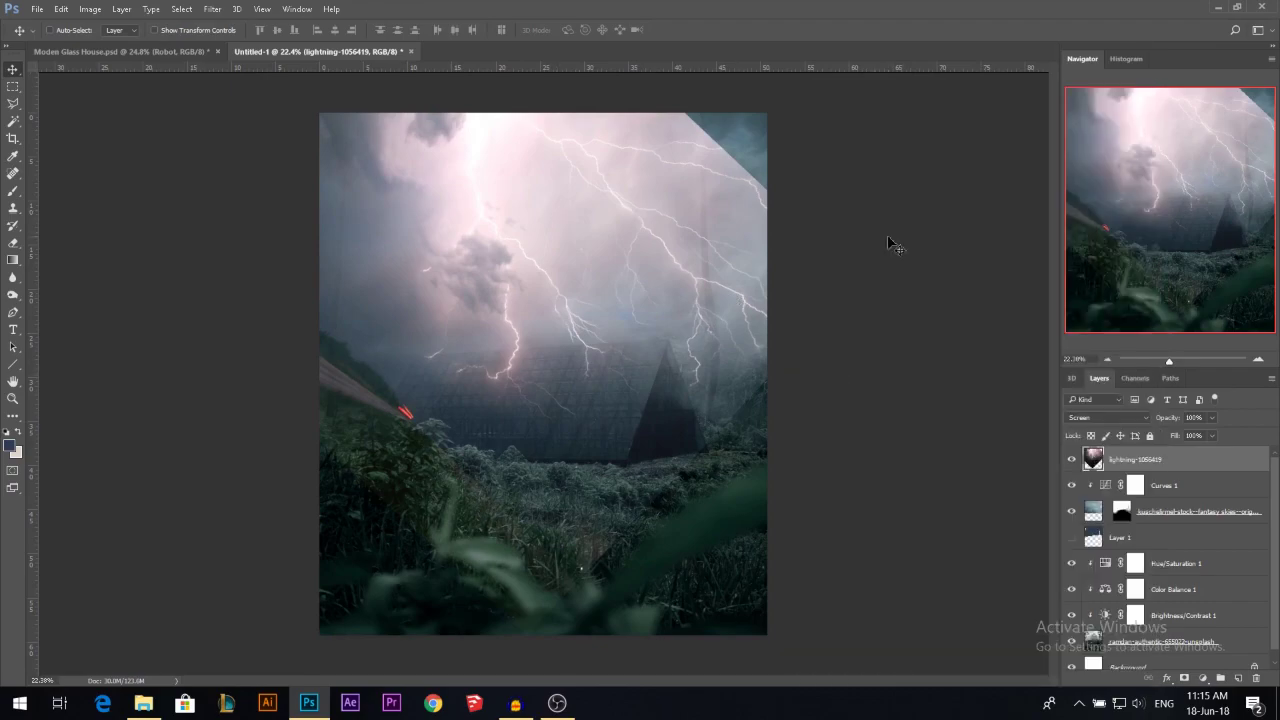
key("ctrl+t")
key("ctrl+minus")
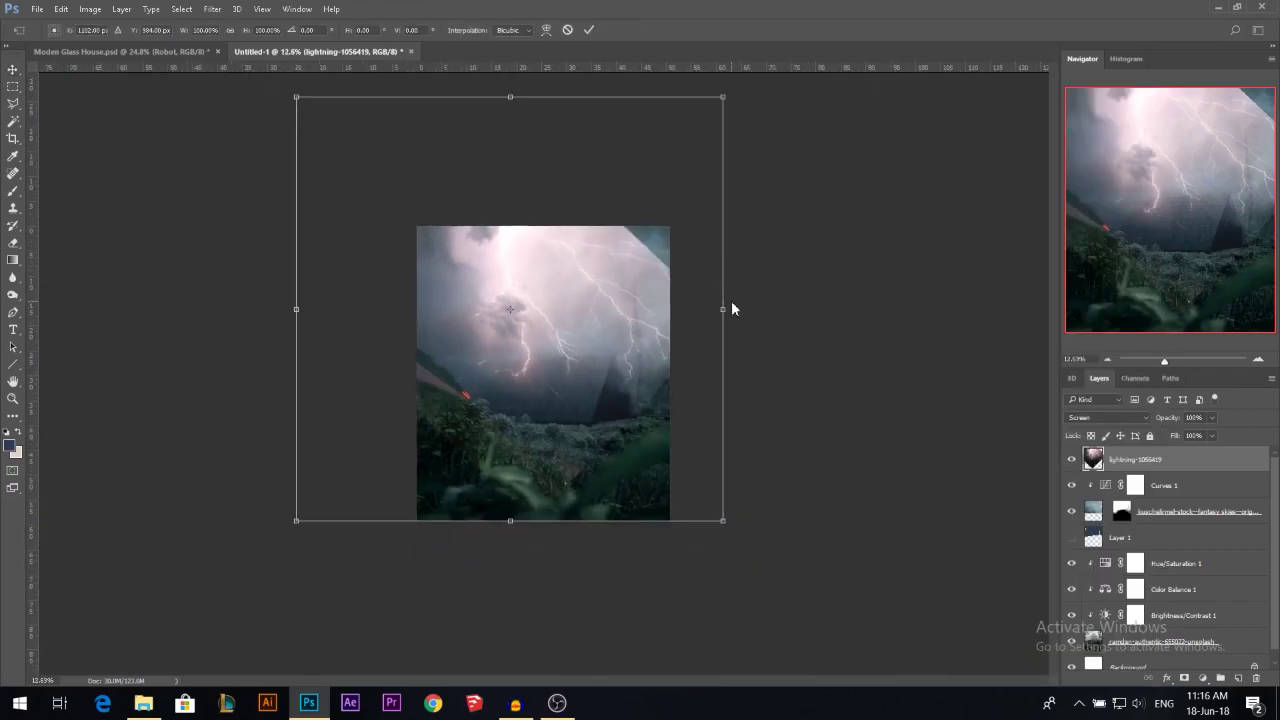
left_click_drag(724, 314, 775, 298)
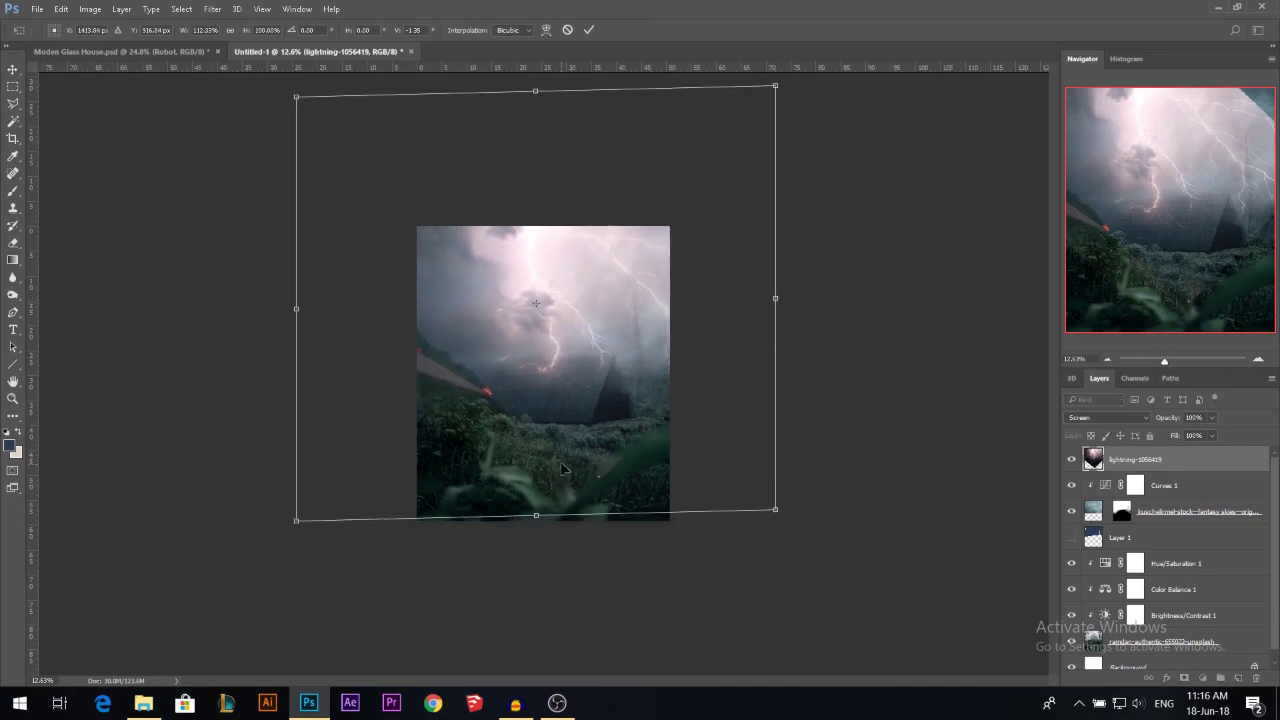
left_click_drag(535, 519, 510, 540)
left_click_drag(786, 90, 803, 67)
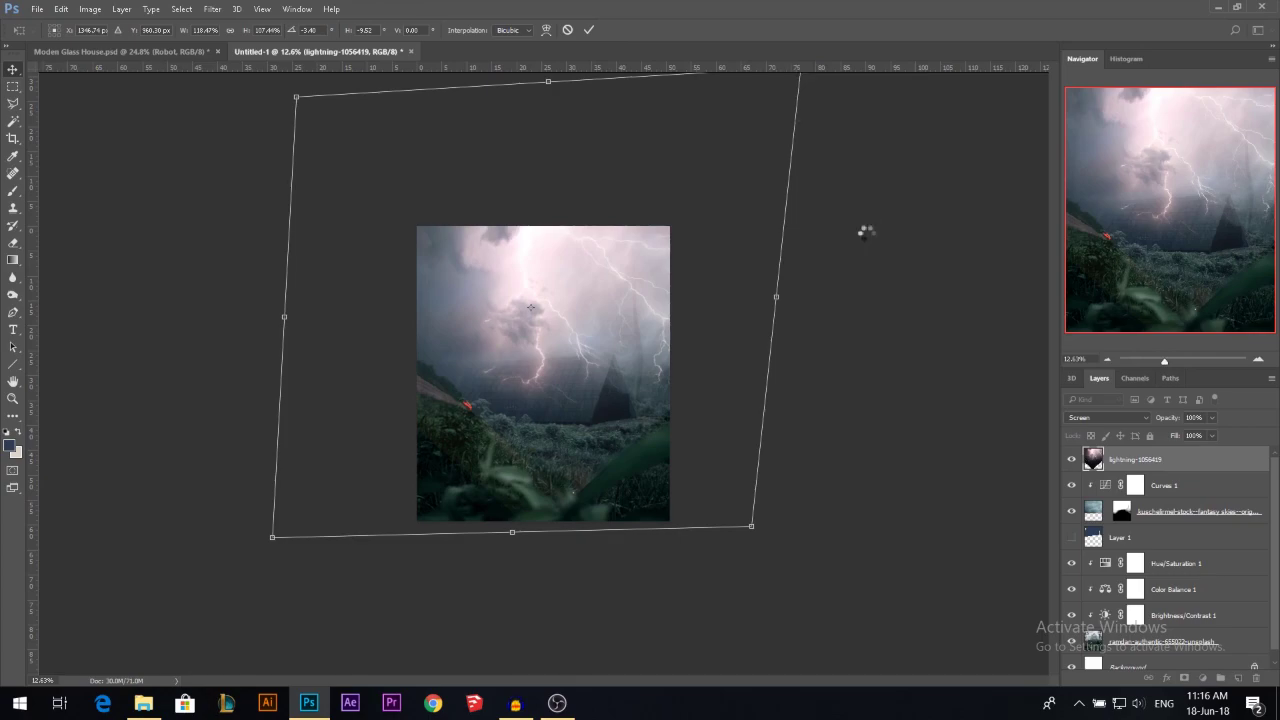
left_click_drag(866, 231, 896, 238)
left_click_drag(637, 385, 634, 369)
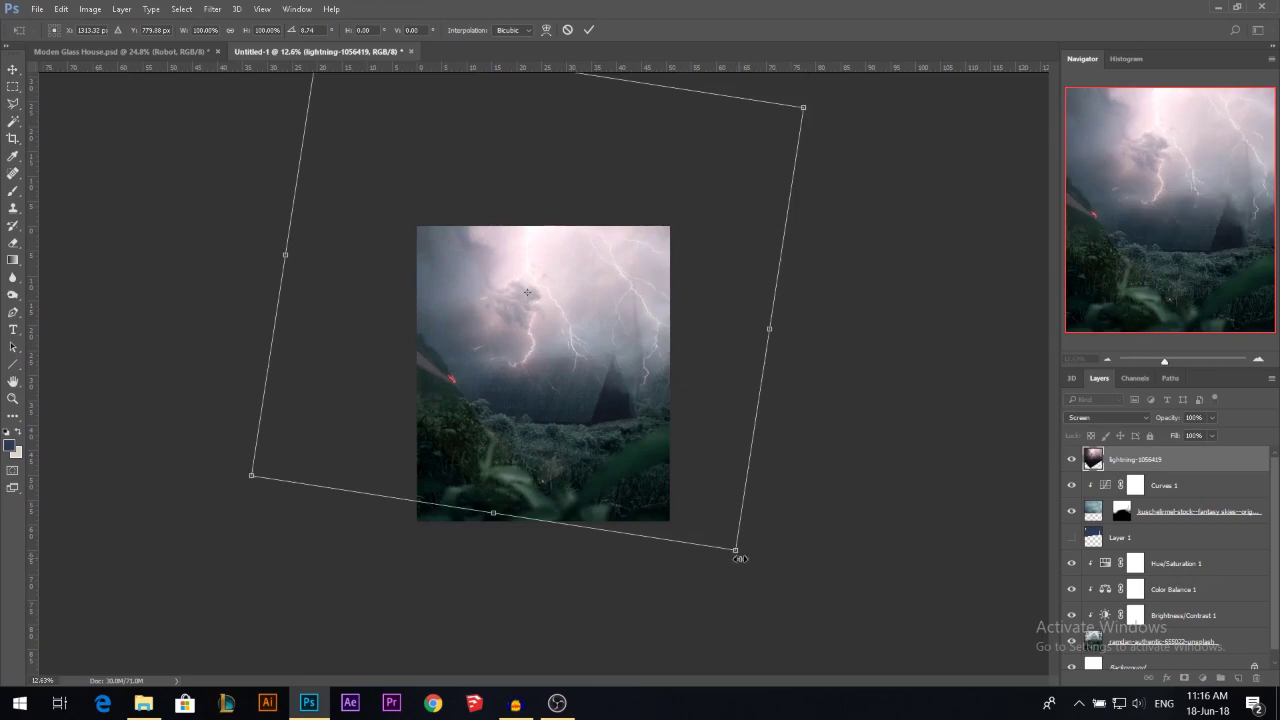
Scale the lightning layer down to about 97% and nudge it so it still fills the sky.
left_click_drag(738, 553, 713, 522)
key("ctrl+z")
left_click_drag(617, 438, 618, 454)
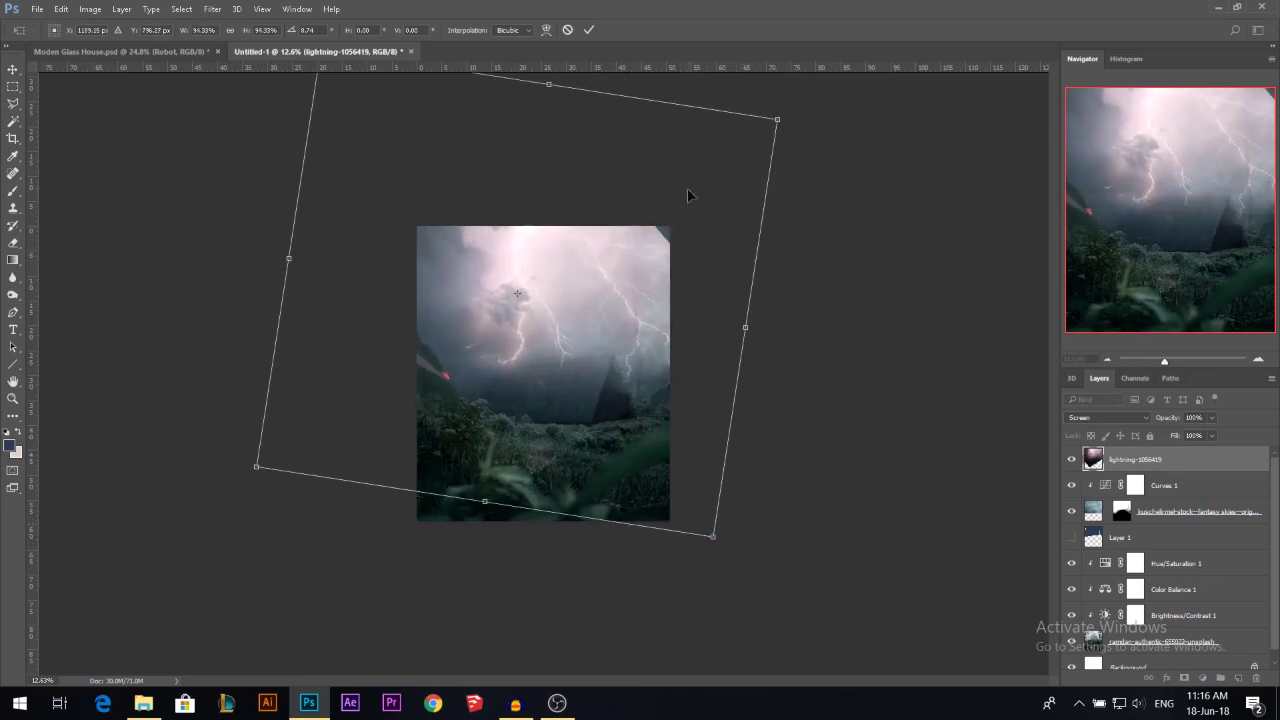
left_click_drag(781, 121, 796, 112)
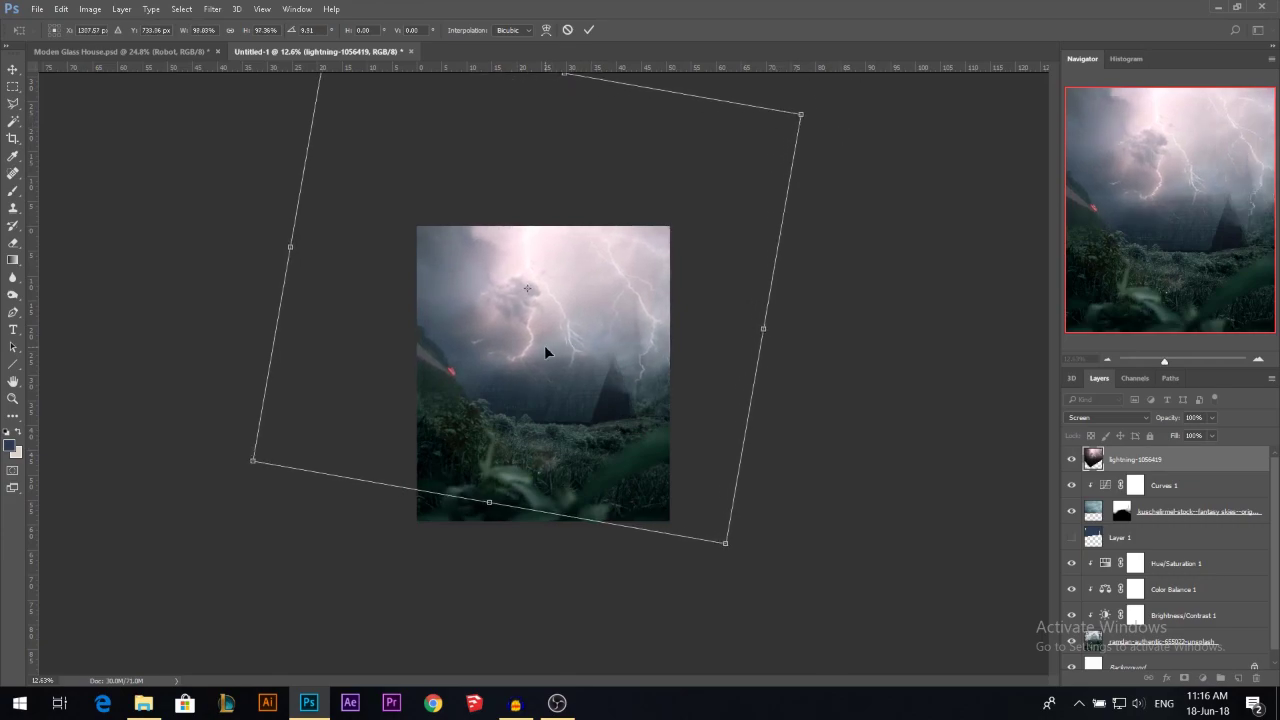
left_click_drag(538, 373, 531, 374)
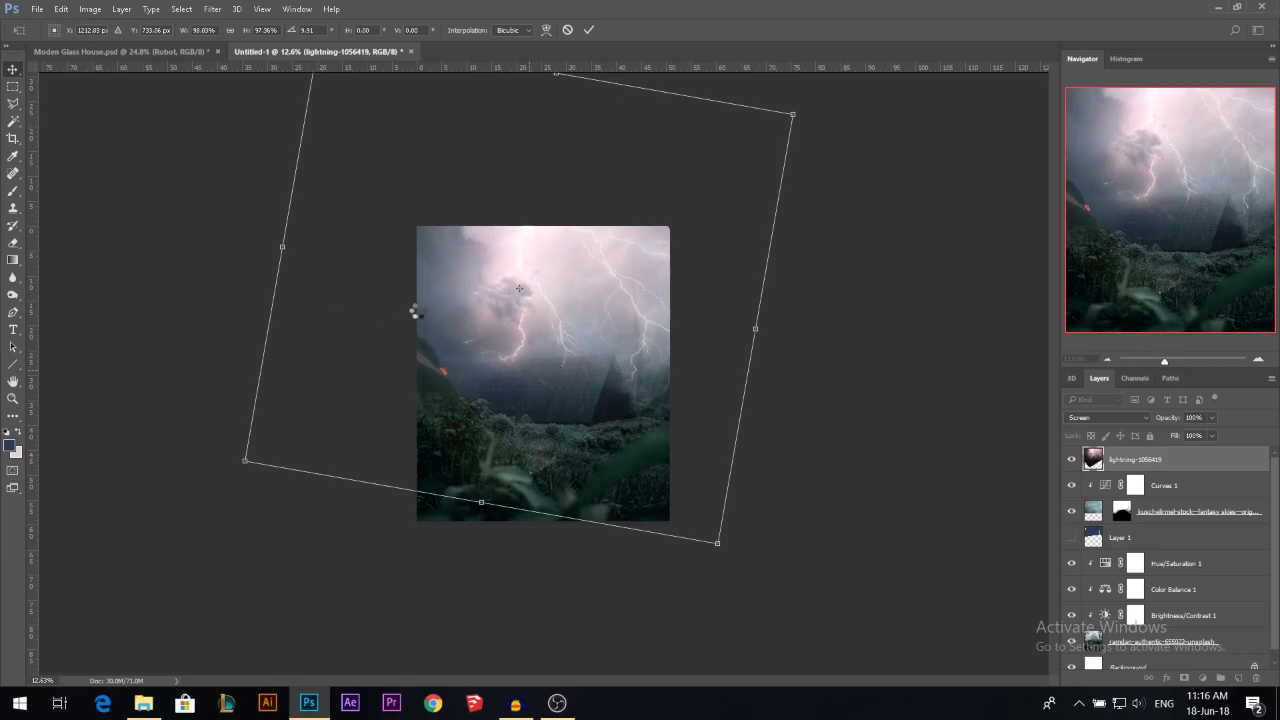
key("Return")
Add a mask to the lightning layer and paint black at 100% opacity to hide its road and ground over the hut and grass.
scroll(577, 366, "up", 3)
scroll(576, 365, "up", 1)
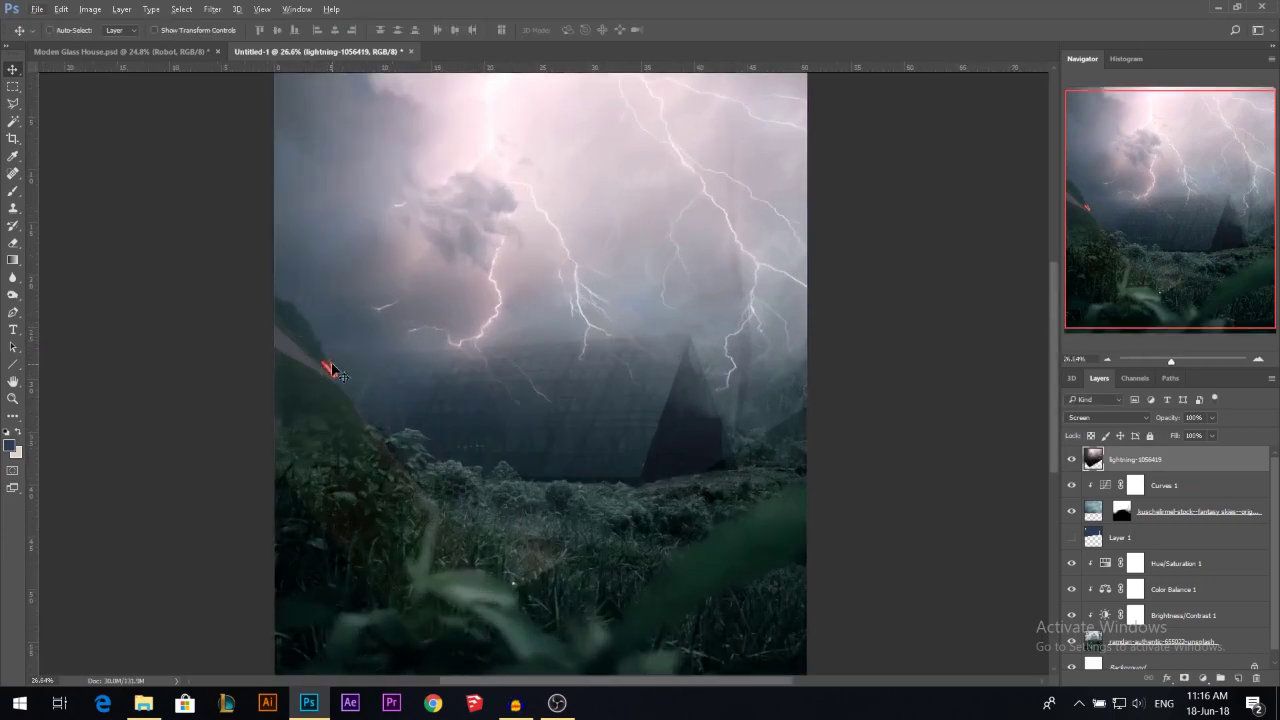
left_click(1185, 678)
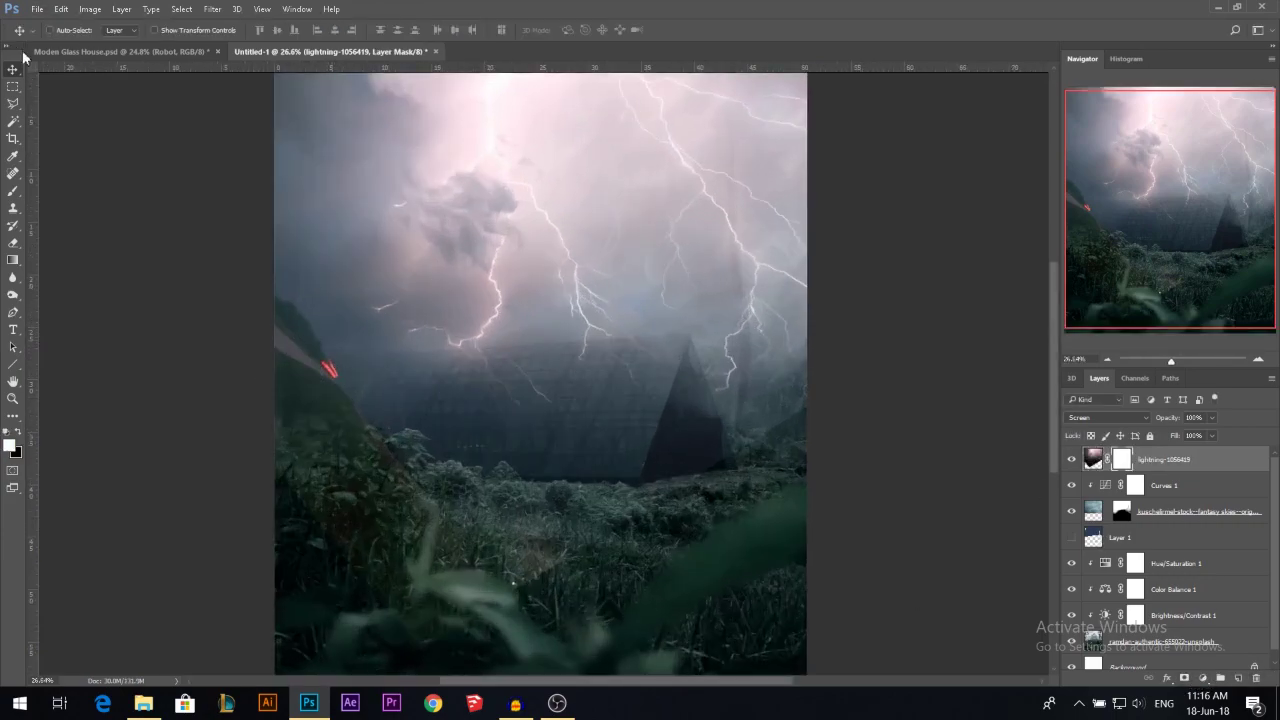
left_click(13, 191)
scroll(416, 258, "down", 3)
right_click(390, 308, "alt")
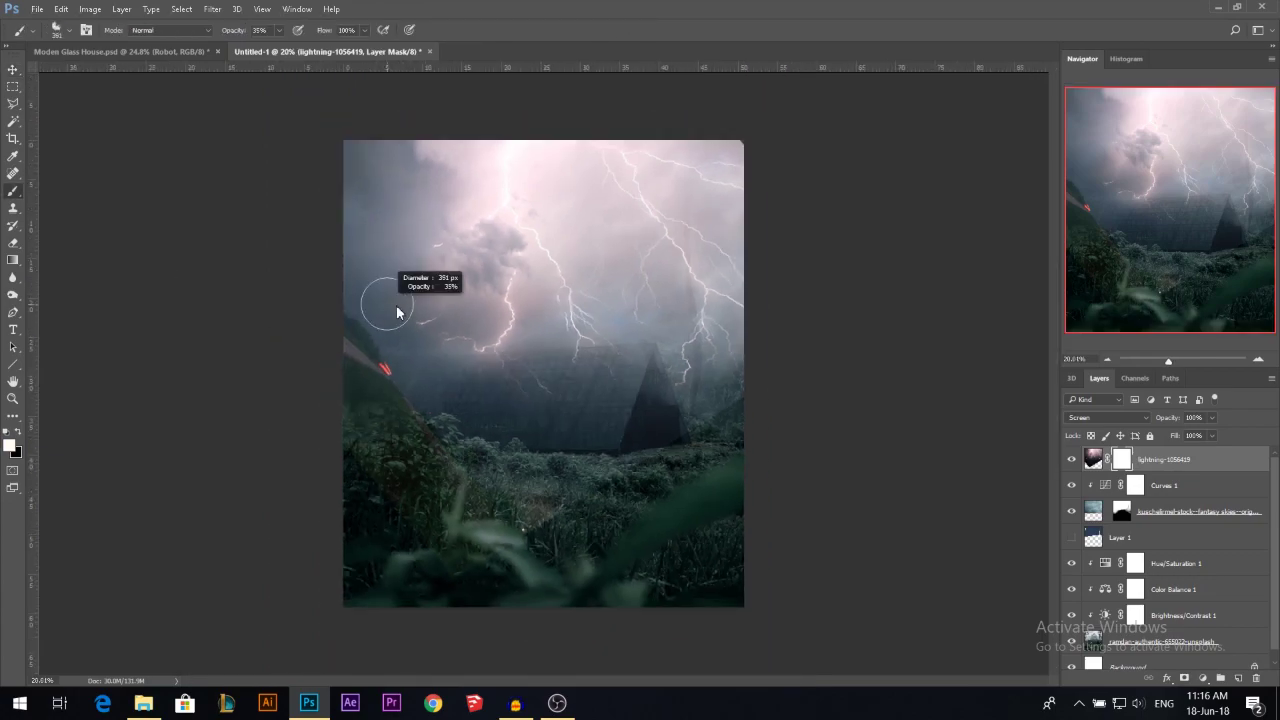
key("0")
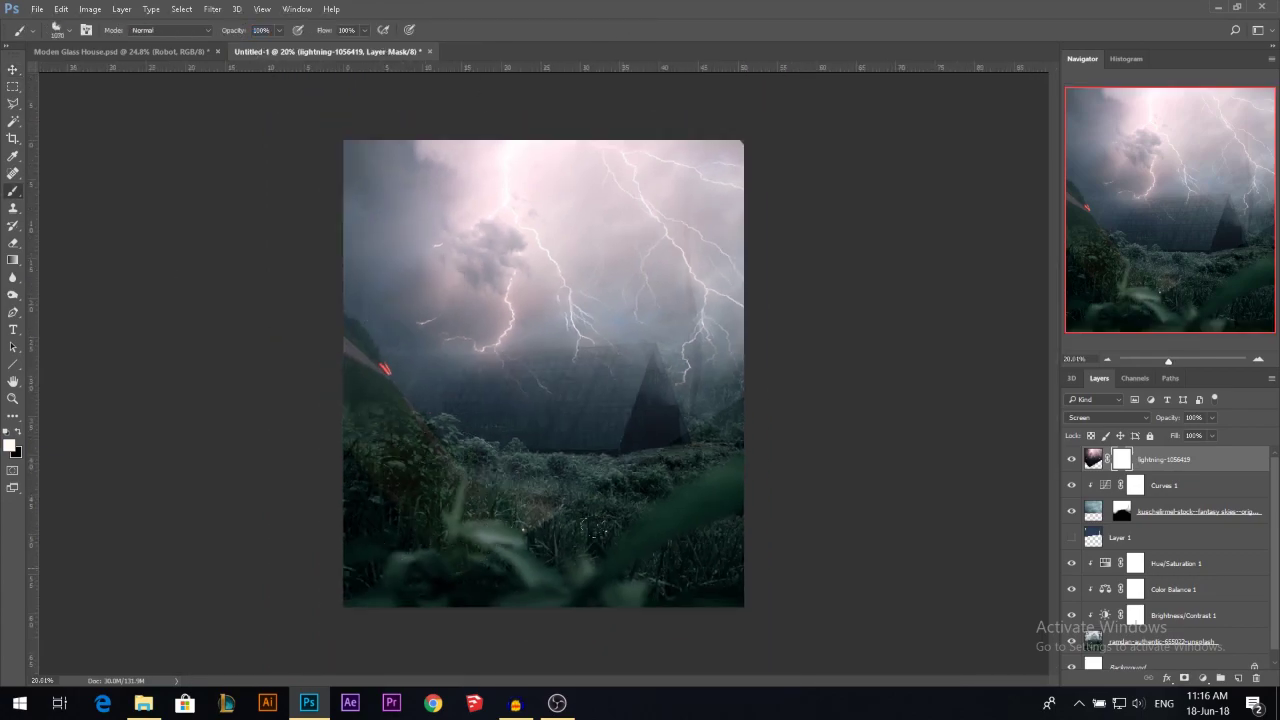
left_click(18, 432)
mouse_move(615, 531)
left_mouse_down()
mouse_move(690, 450)
mouse_move(763, 297)
mouse_move(281, 387)
mouse_move(354, 377)
mouse_move(328, 388)
left_mouse_up()
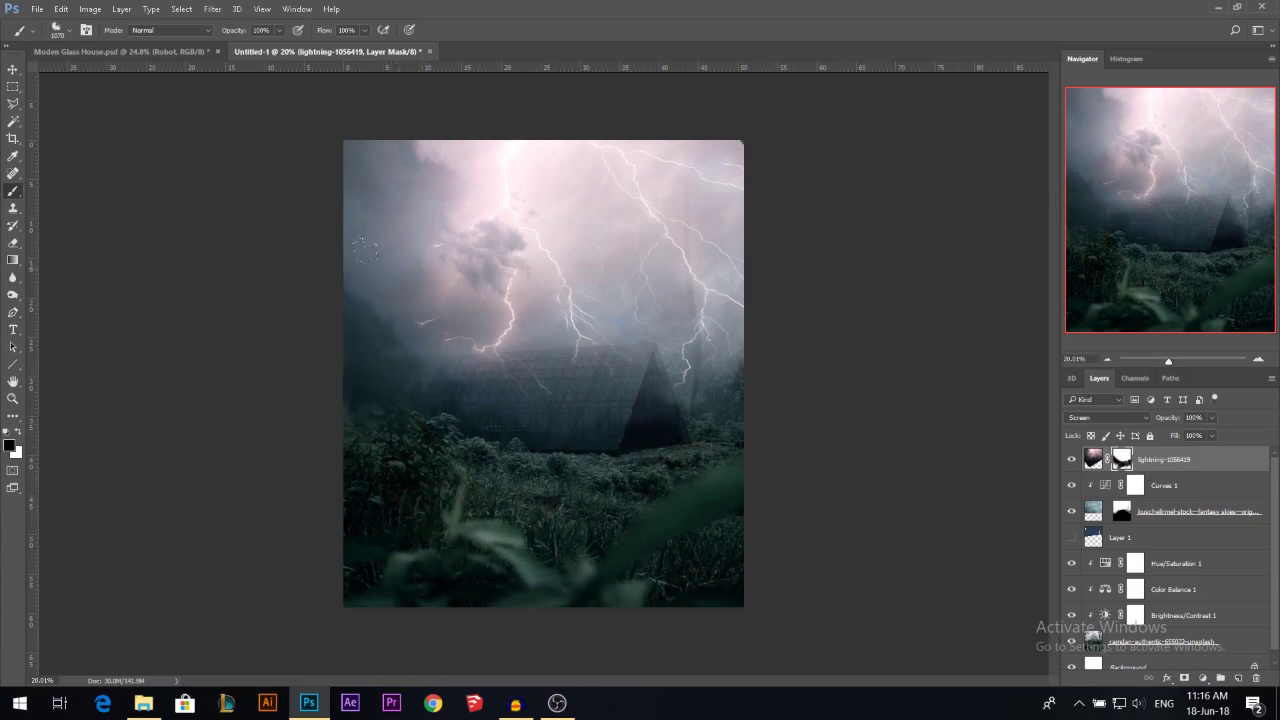
Darken the lightning image with Curves: black point input 62, white point output 204, and a midtone point at input 102, output 29.
left_click(1094, 460)
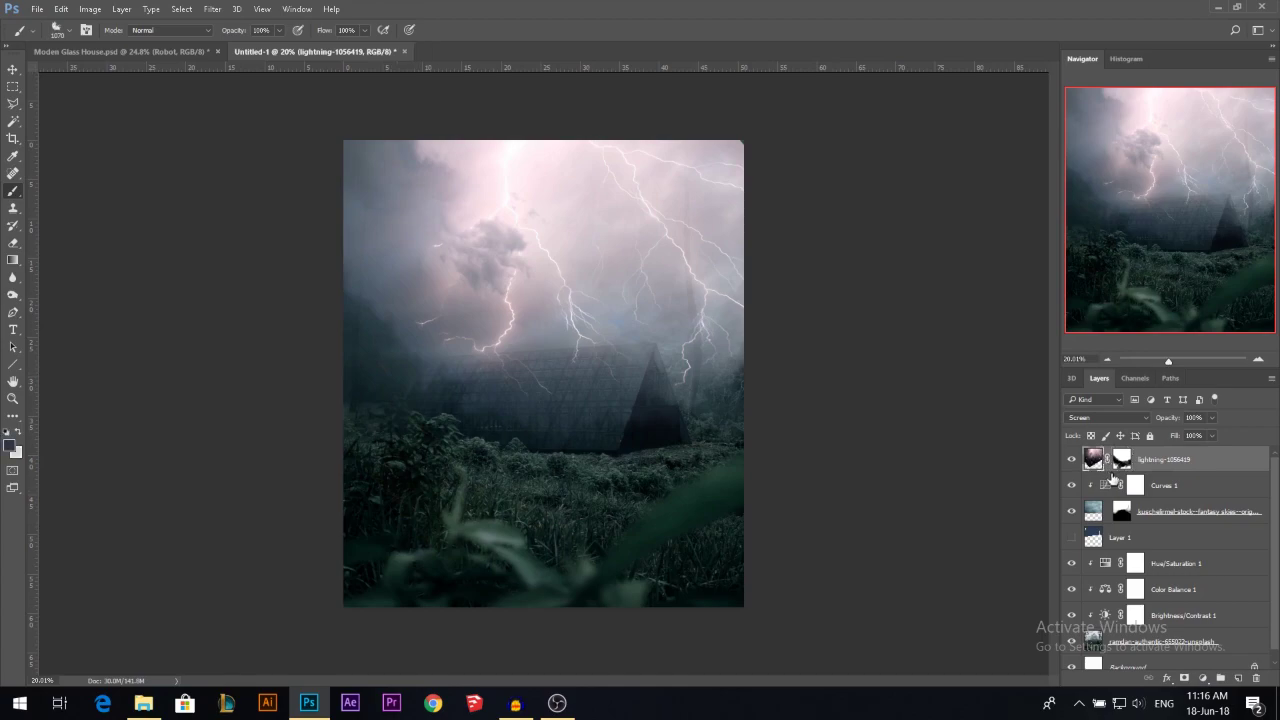
key("ctrl+m")
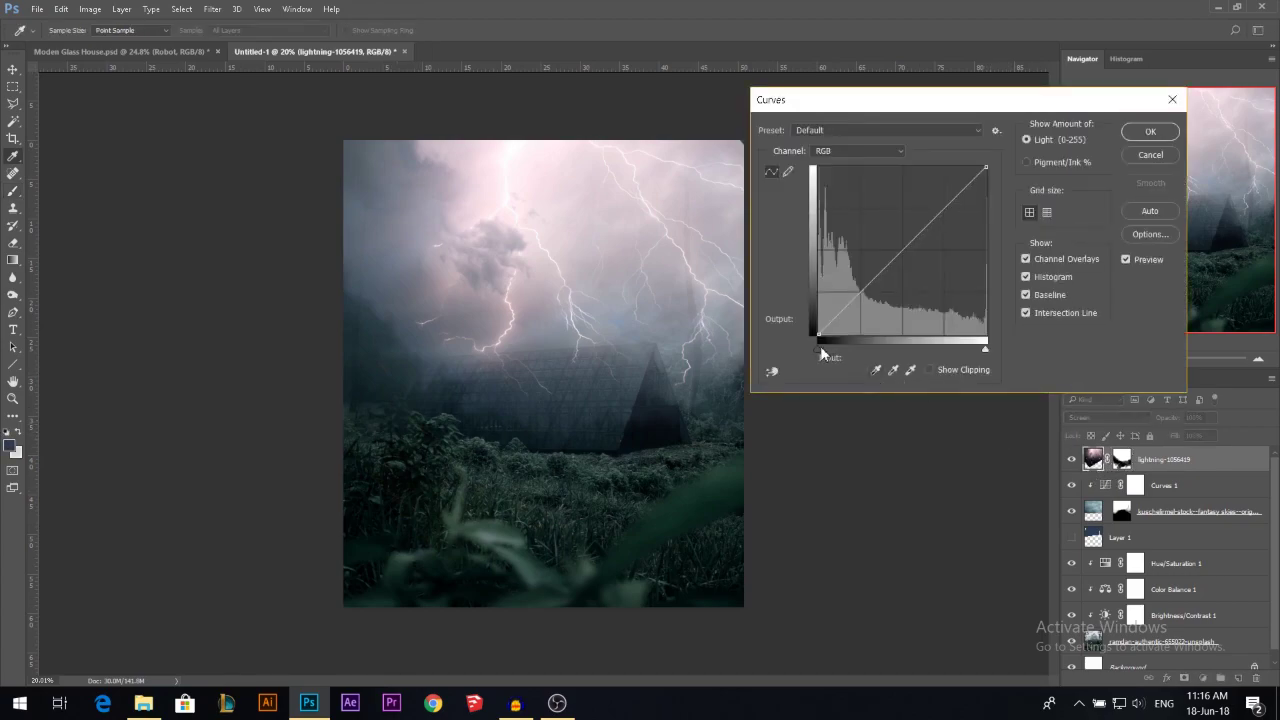
left_click_drag(819, 350, 845, 356)
left_click_drag(987, 167, 985, 243)
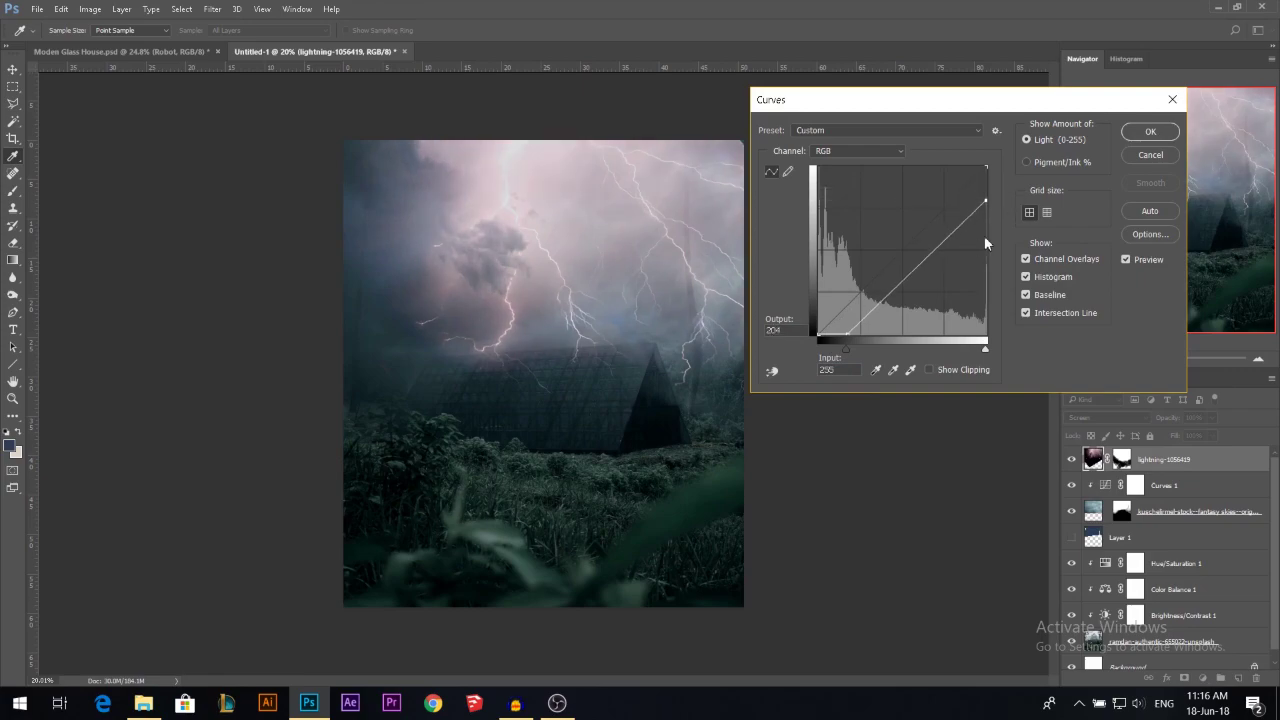
left_click_drag(845, 353, 859, 358)
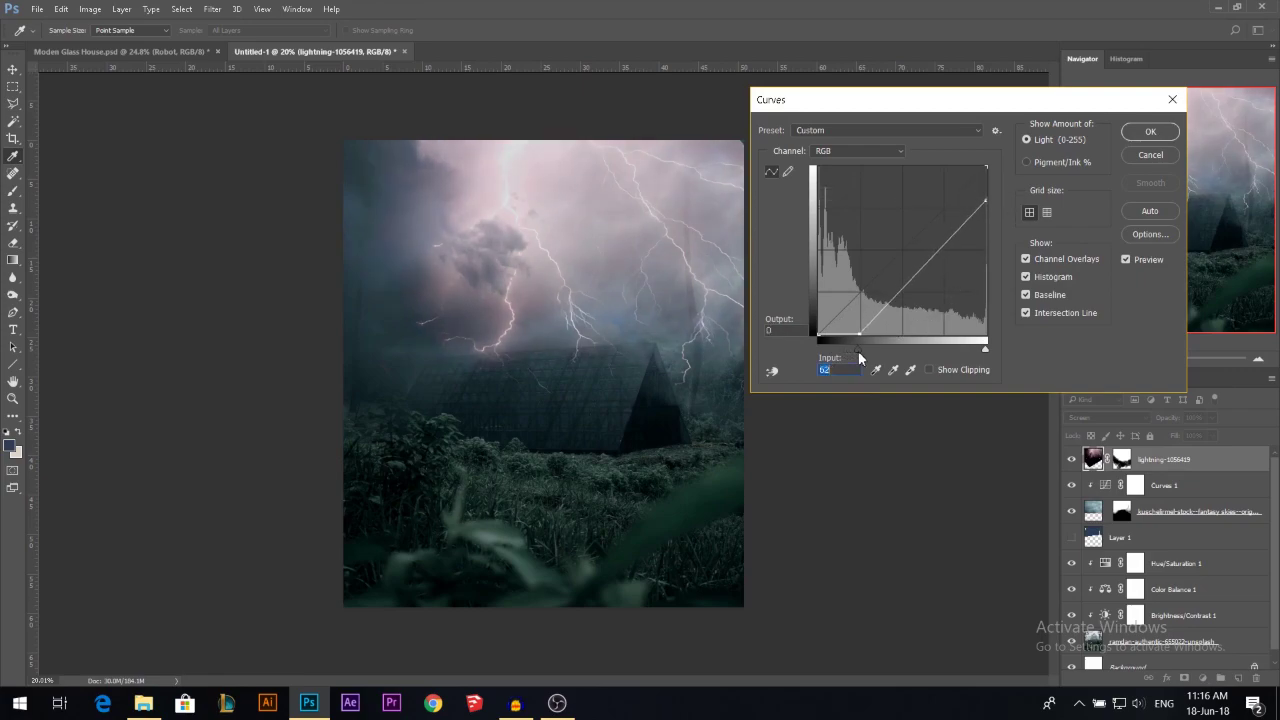
left_click(887, 316)
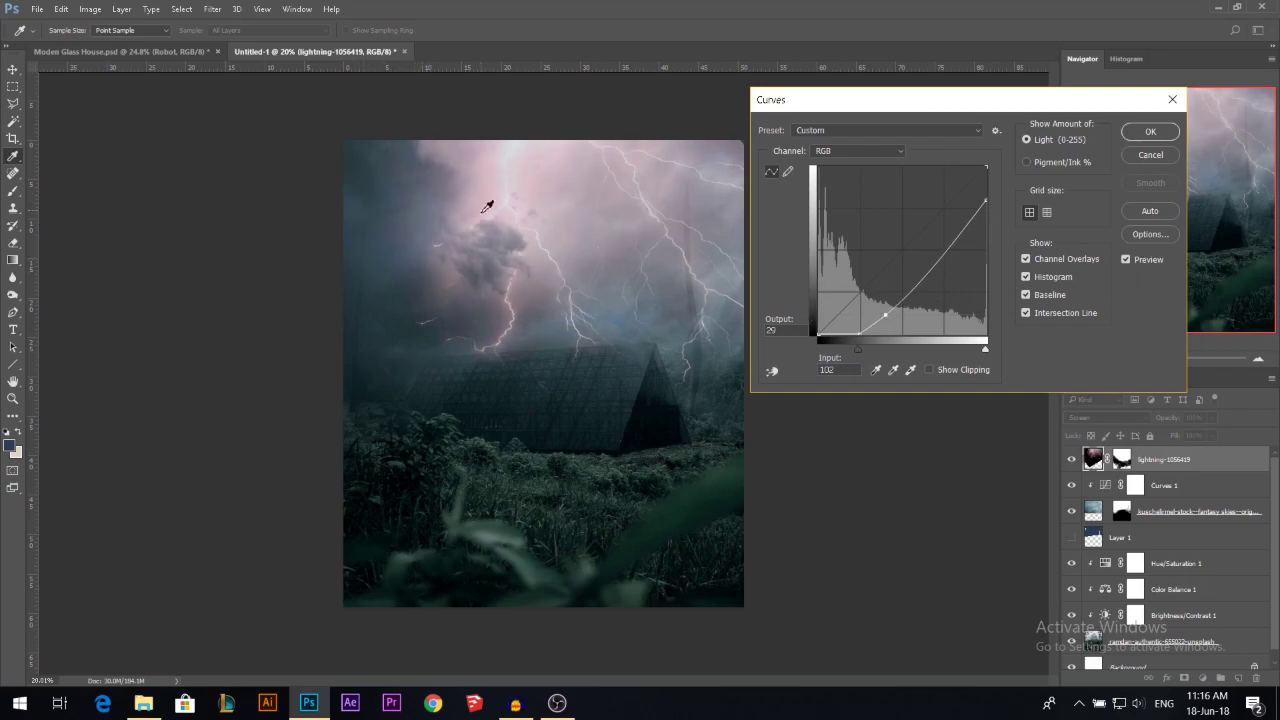
left_click(1151, 132)
Shift the lightning to the left and paint black on its mask to hide the hard edge in the sky's upper-right corner.
key("v")
left_click_drag(574, 249, 525, 251)
left_click(1121, 459)
key("d")
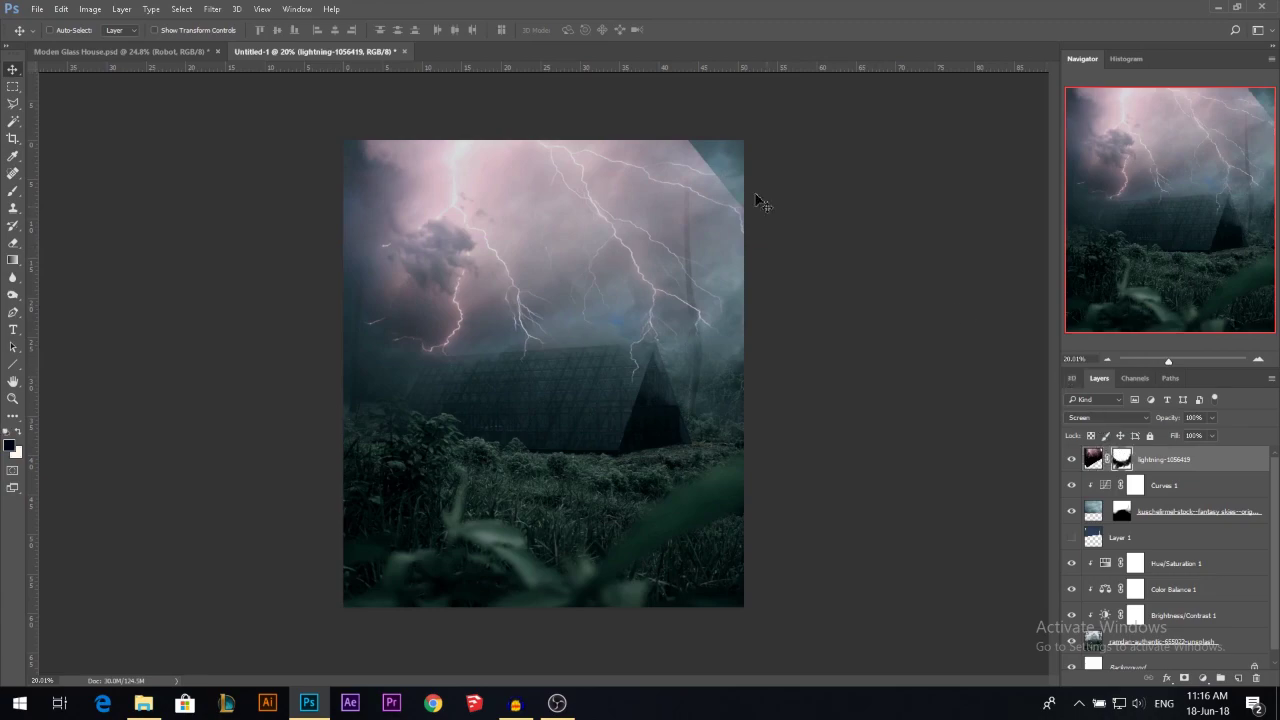
key("b")
left_click(703, 160)
left_click(688, 158)
key("ctrl+z")
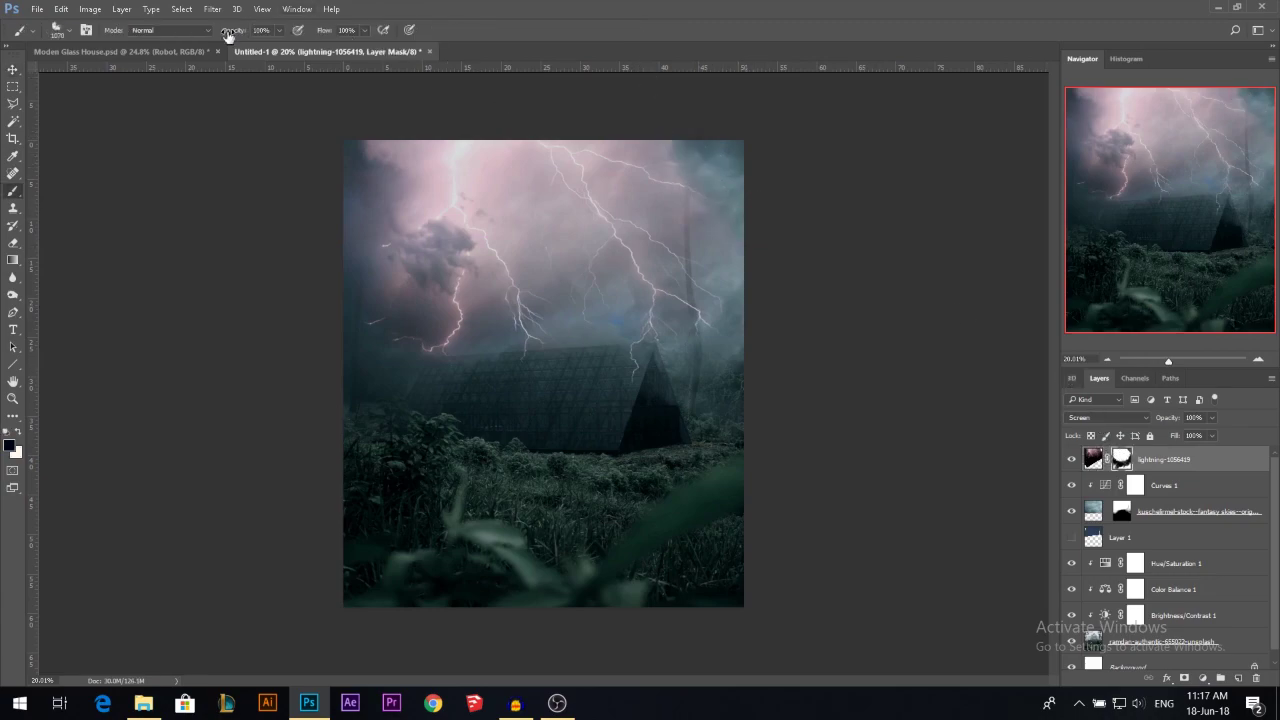
right_click(612, 191)
left_click(722, 135)
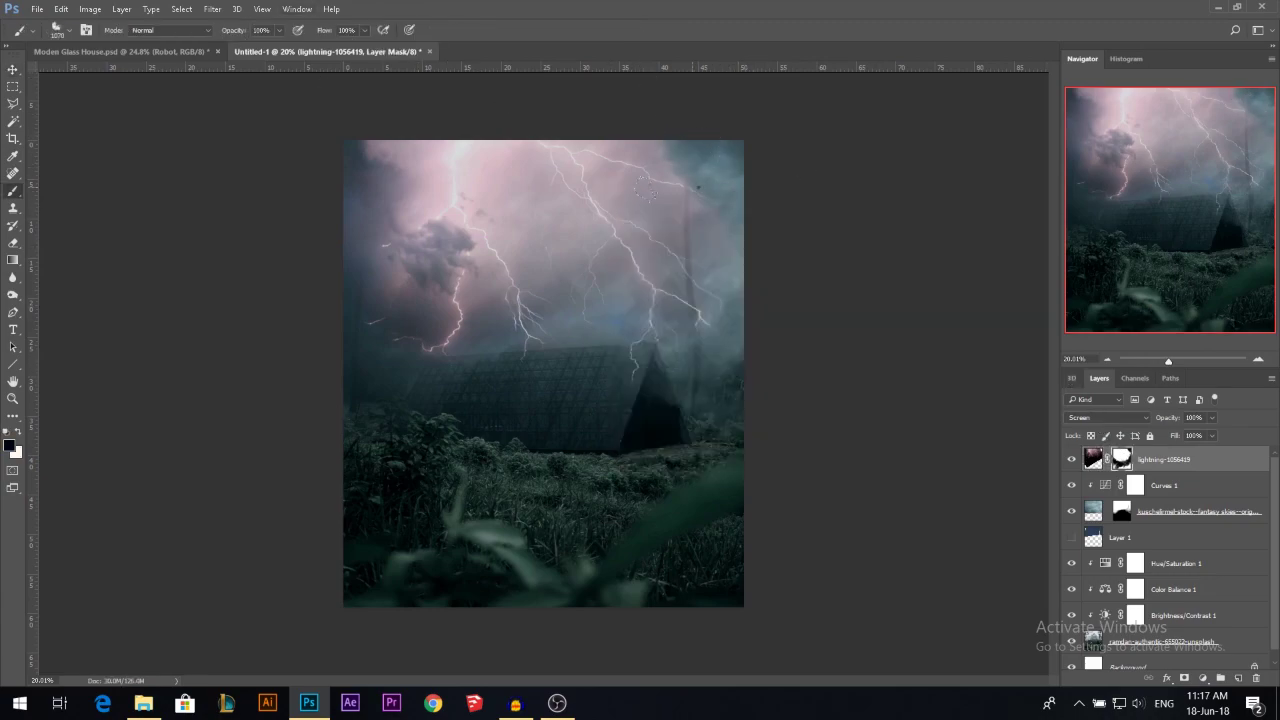
Fade the lightning layer's bright sky and outer bolts by painting black on its mask with a soft brush at 31% opacity.
right_click(697, 187)
left_click(716, 306)
left_click(472, 222)
key("ctrl+z")
mouse_move(250, 37)
left_mouse_down()
mouse_move(212, 42)
mouse_move(182, 125)
left_mouse_up()
mouse_move(392, 212)
left_mouse_down()
mouse_move(405, 290)
mouse_move(524, 334)
left_mouse_up()
left_click(667, 187)
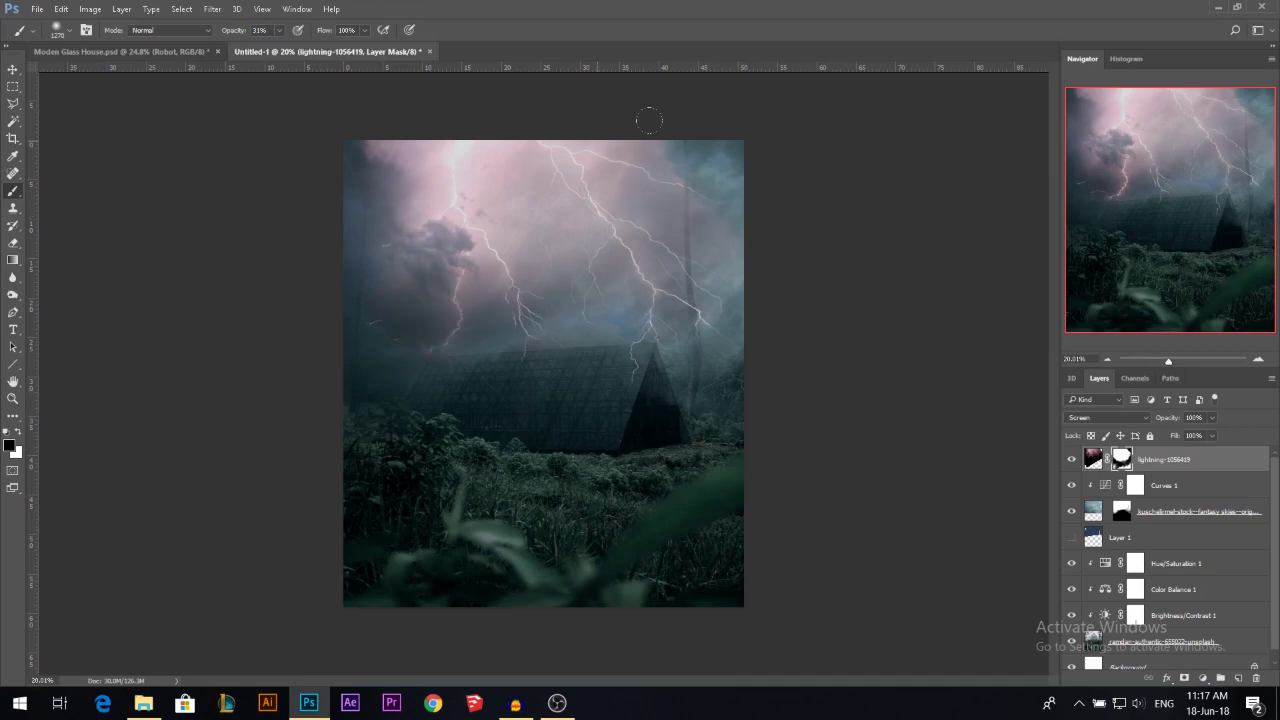
left_click_drag(648, 121, 530, 165)
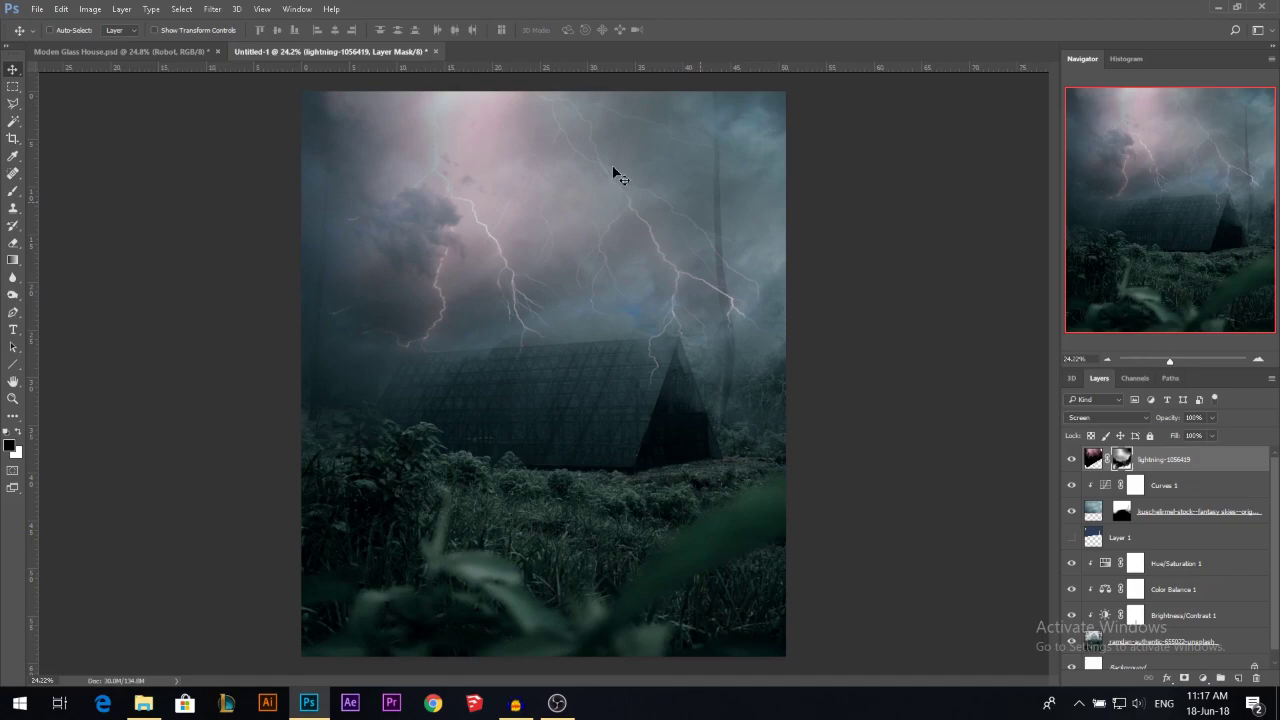
Colorize the lightning image blue with hue 209 and saturation 20, and lower the layer's opacity to about 80%.
key("ctrl+u")
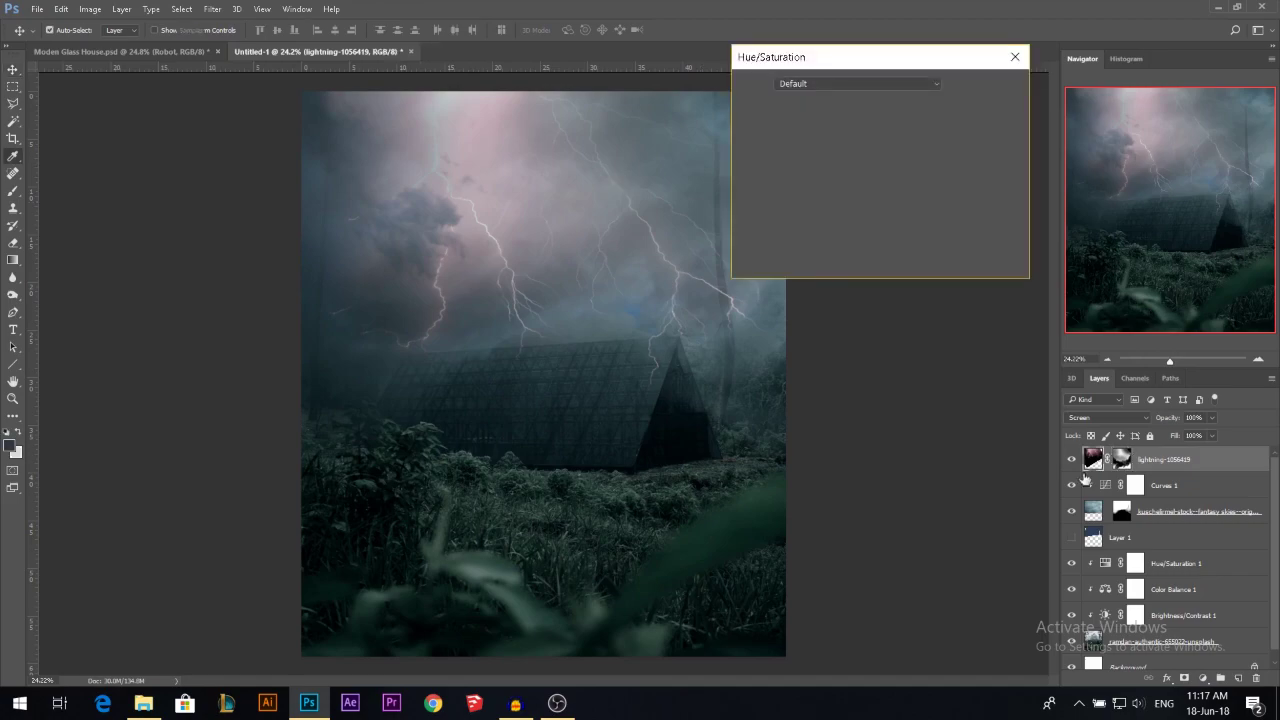
left_click(978, 218)
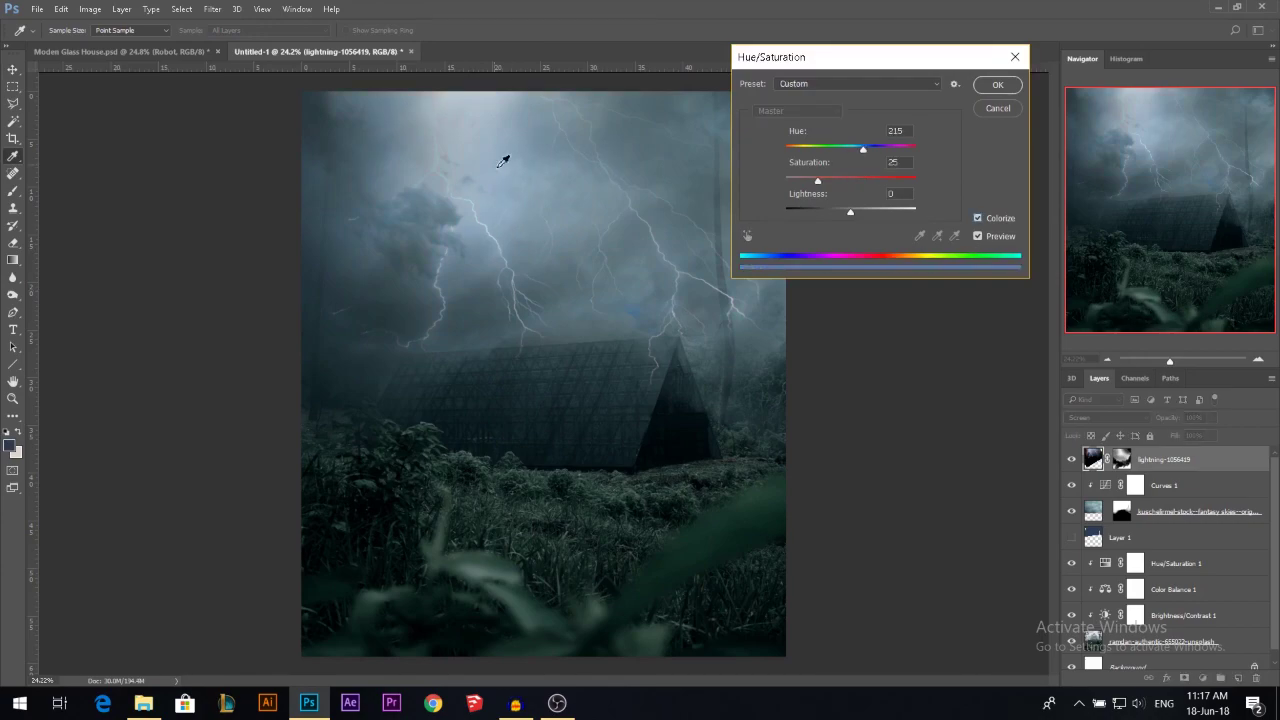
left_click_drag(863, 148, 882, 181)
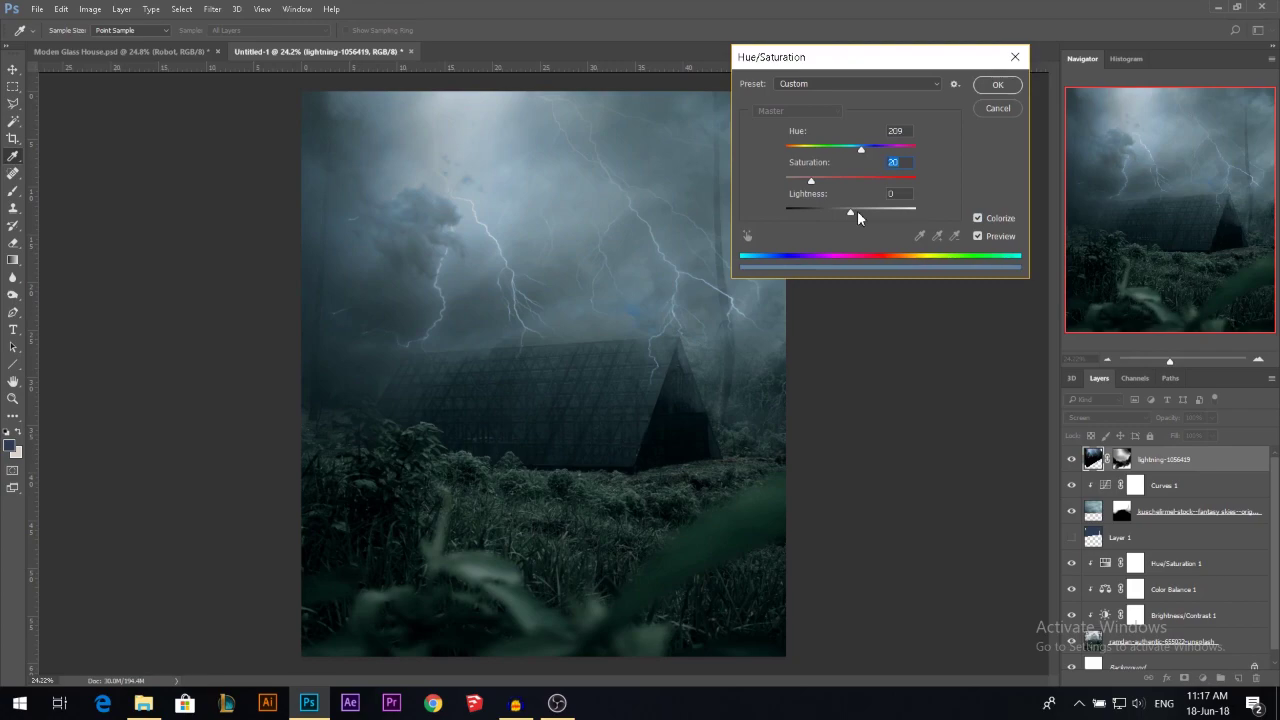
left_click_drag(853, 211, 849, 219)
key("Return")
key("v")
left_click_drag(1176, 421, 1161, 424)
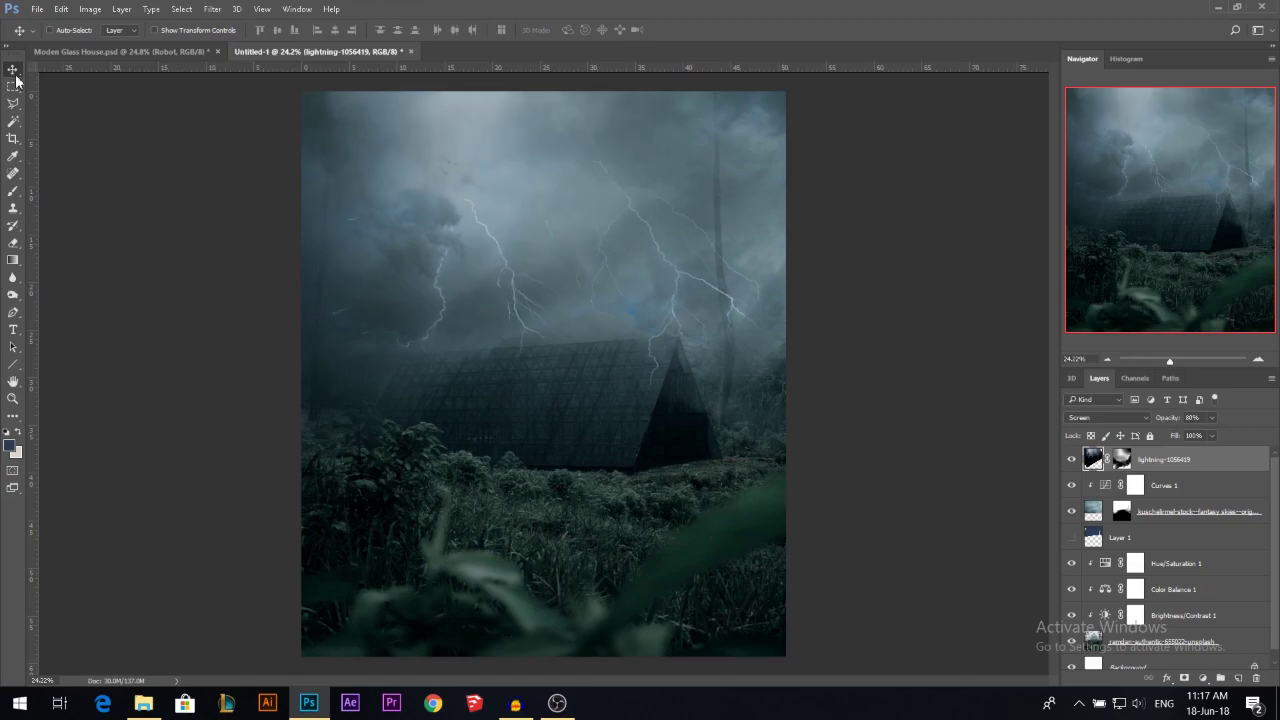
Outline the hut's open front and the area beside it with a polygonal selection that follows the roof's edge.
scroll(683, 404, "up", 3)
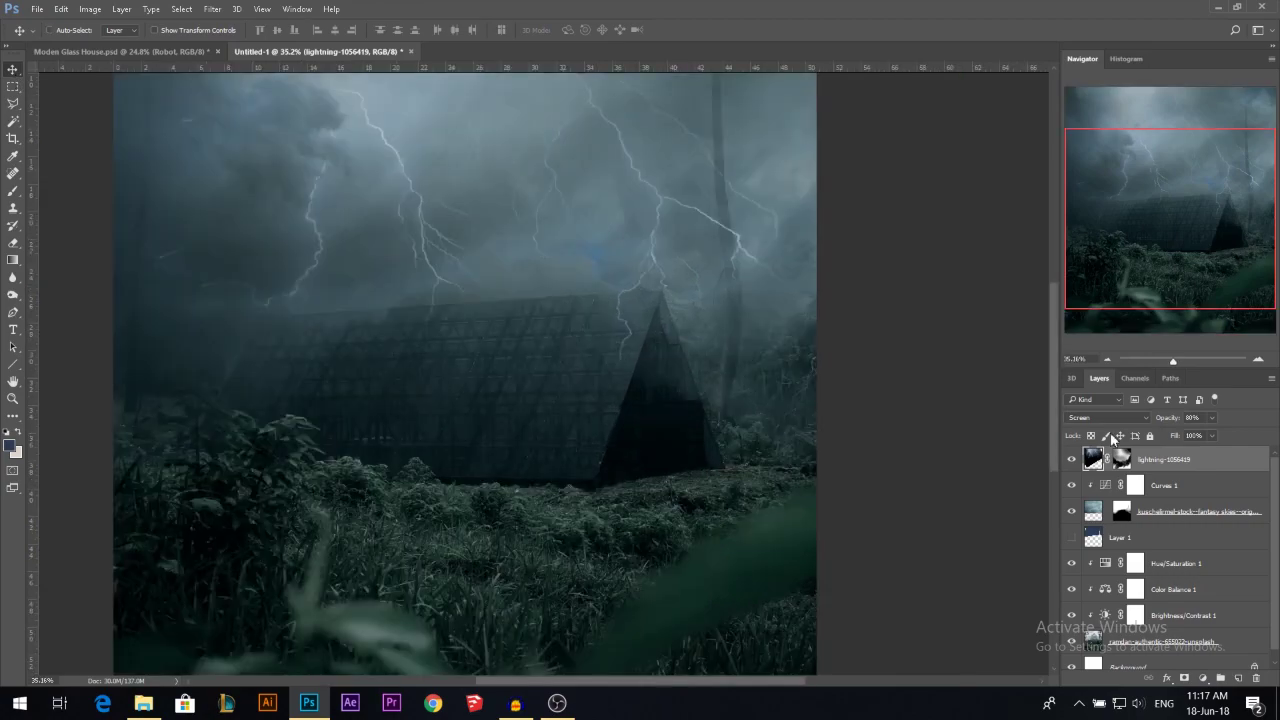
scroll(1120, 441, "down", 1)
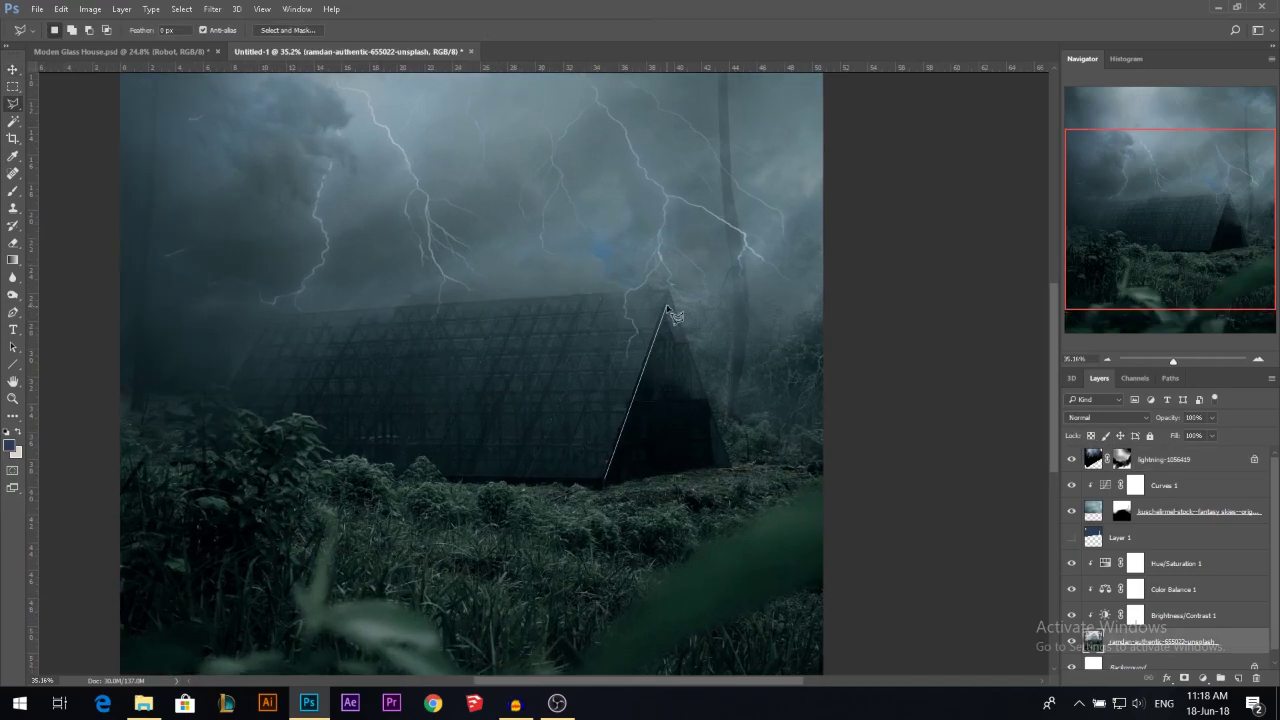
left_click(666, 302)
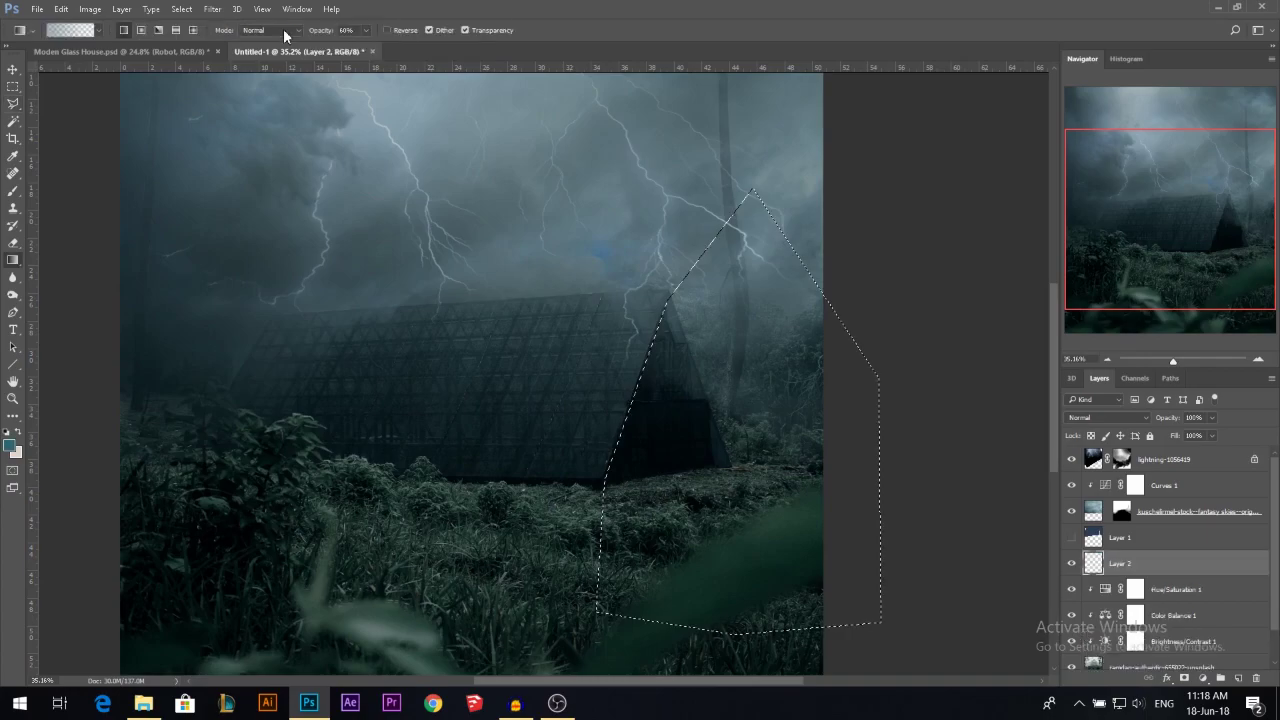
Fill the selection on Layer 2 with a teal glow, using 60% opacity gradients in Linear Dodge (Add) mode, linear and radial.
left_click(283, 28)
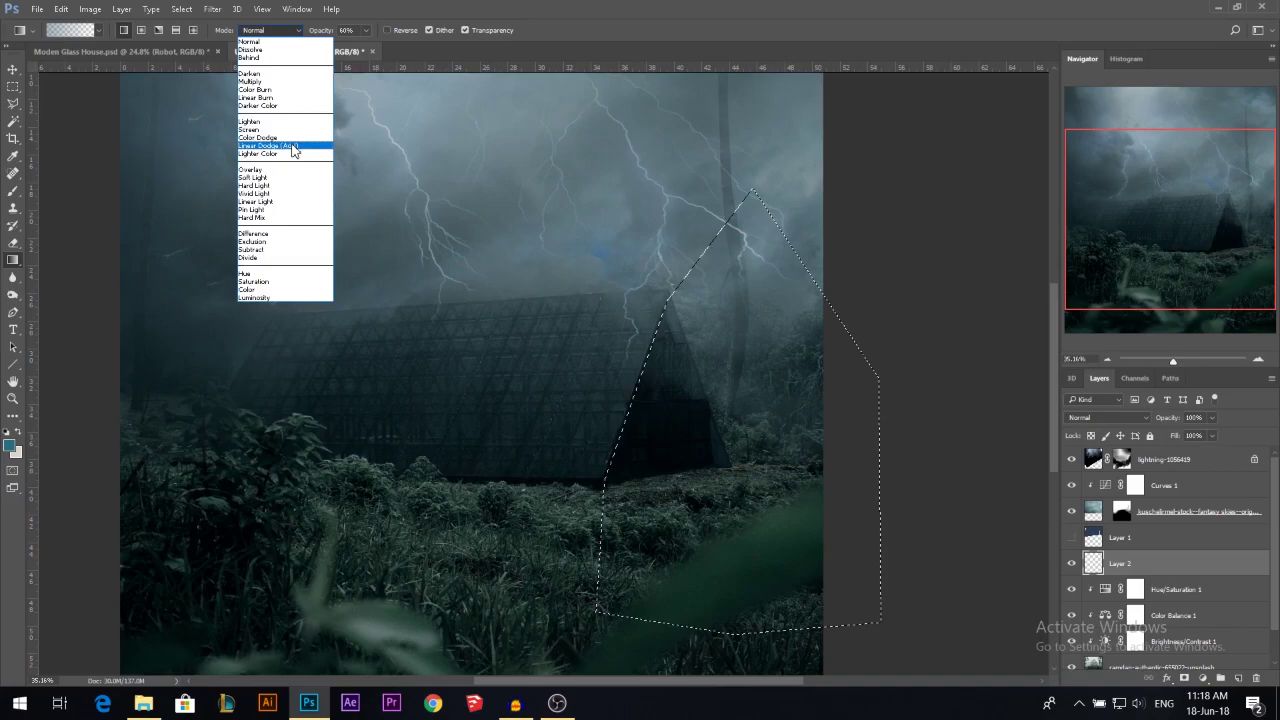
left_click(293, 147)
left_click_drag(622, 386, 791, 501)
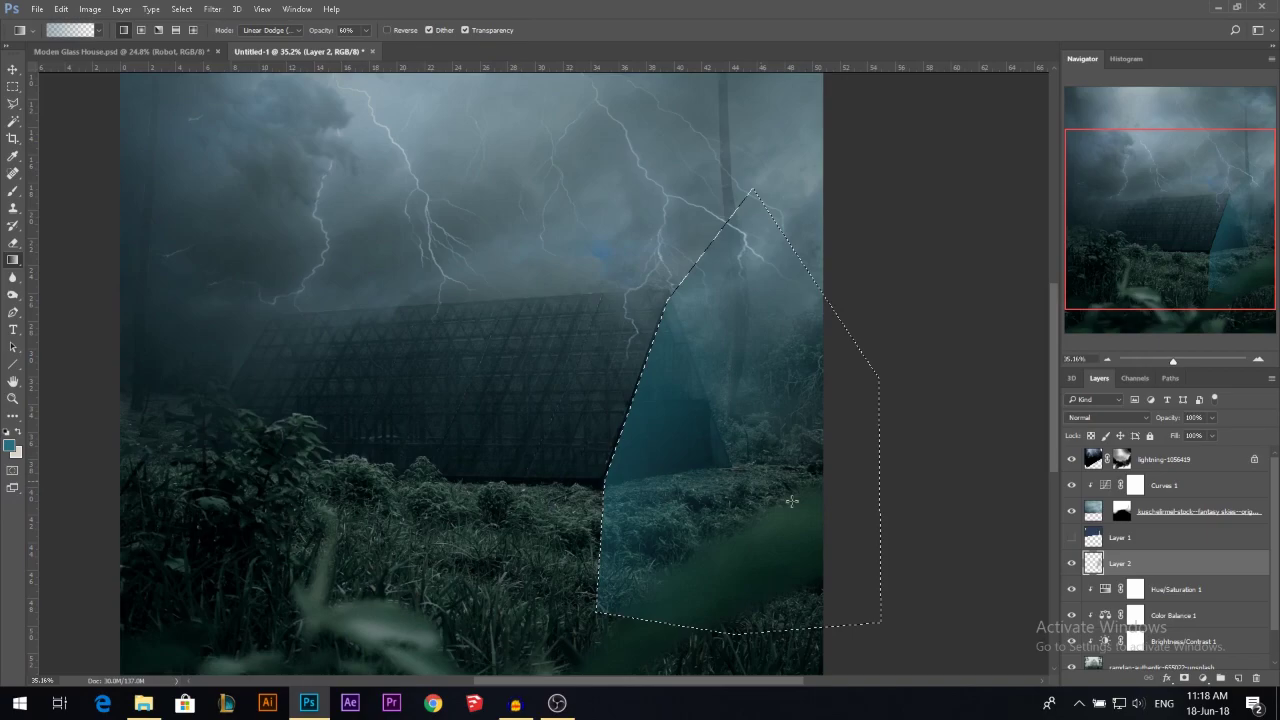
left_click_drag(791, 501, 748, 494)
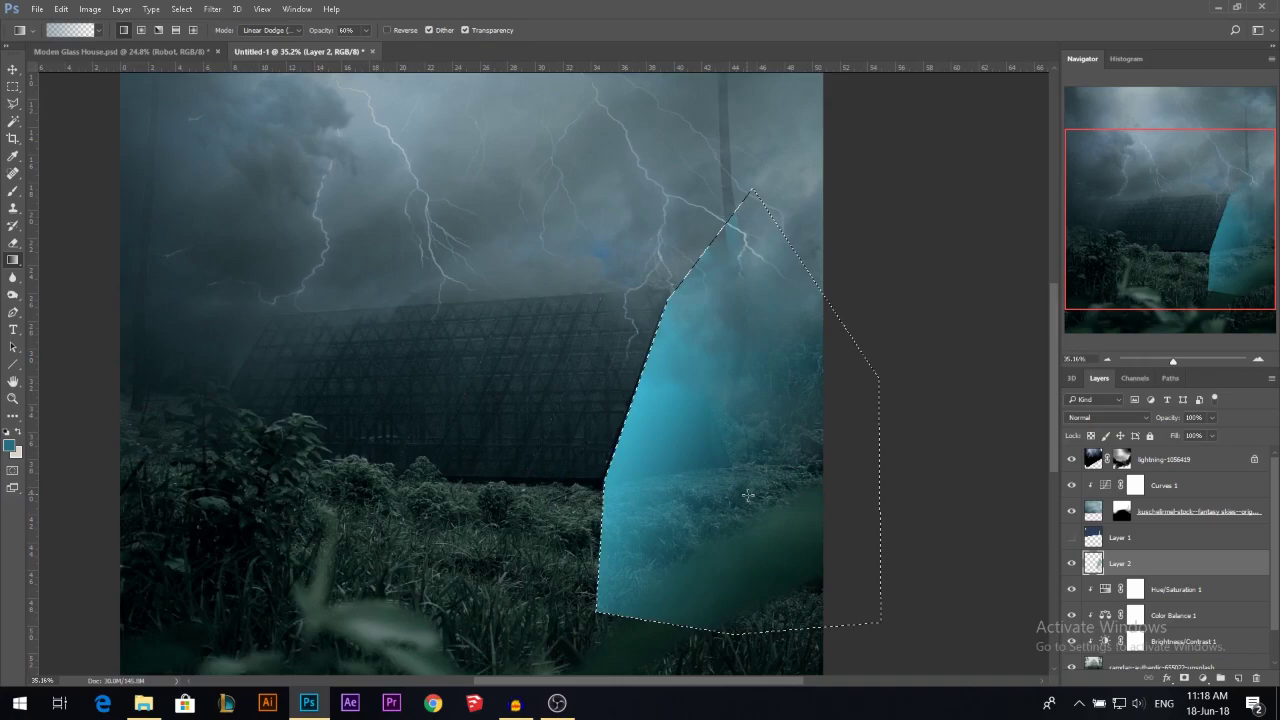
key("ctrl+z")
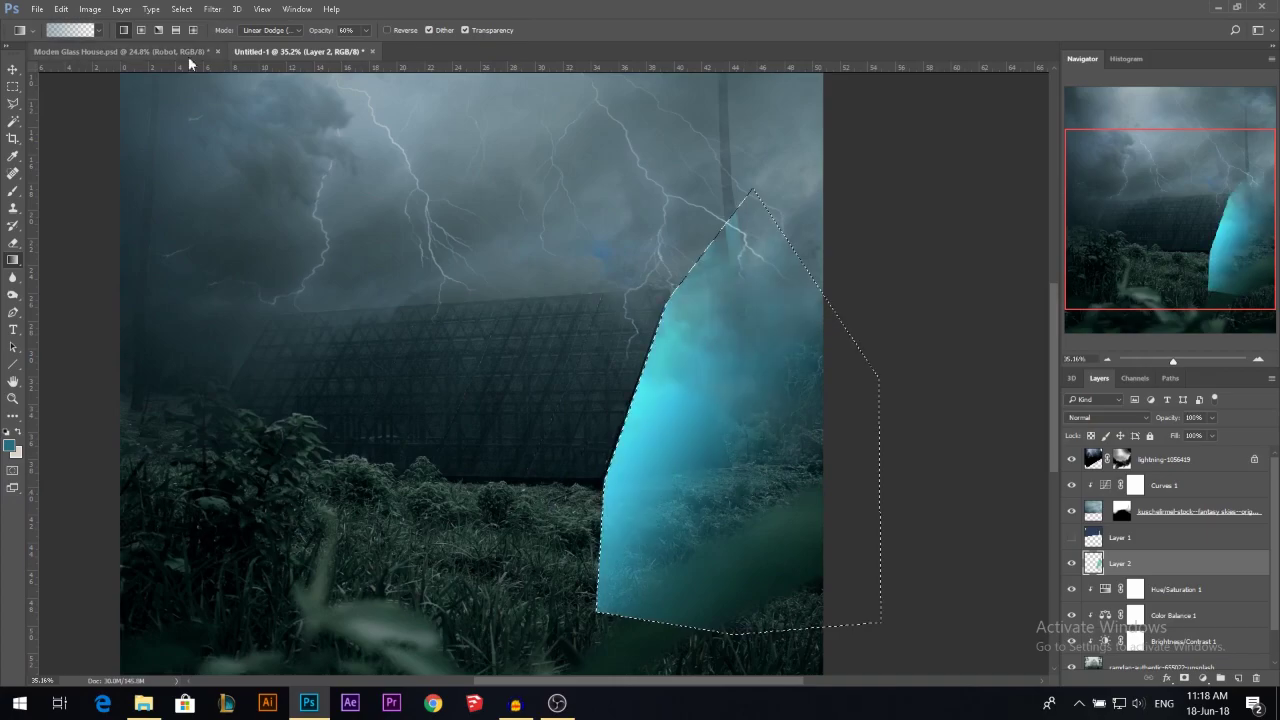
left_click(141, 30)
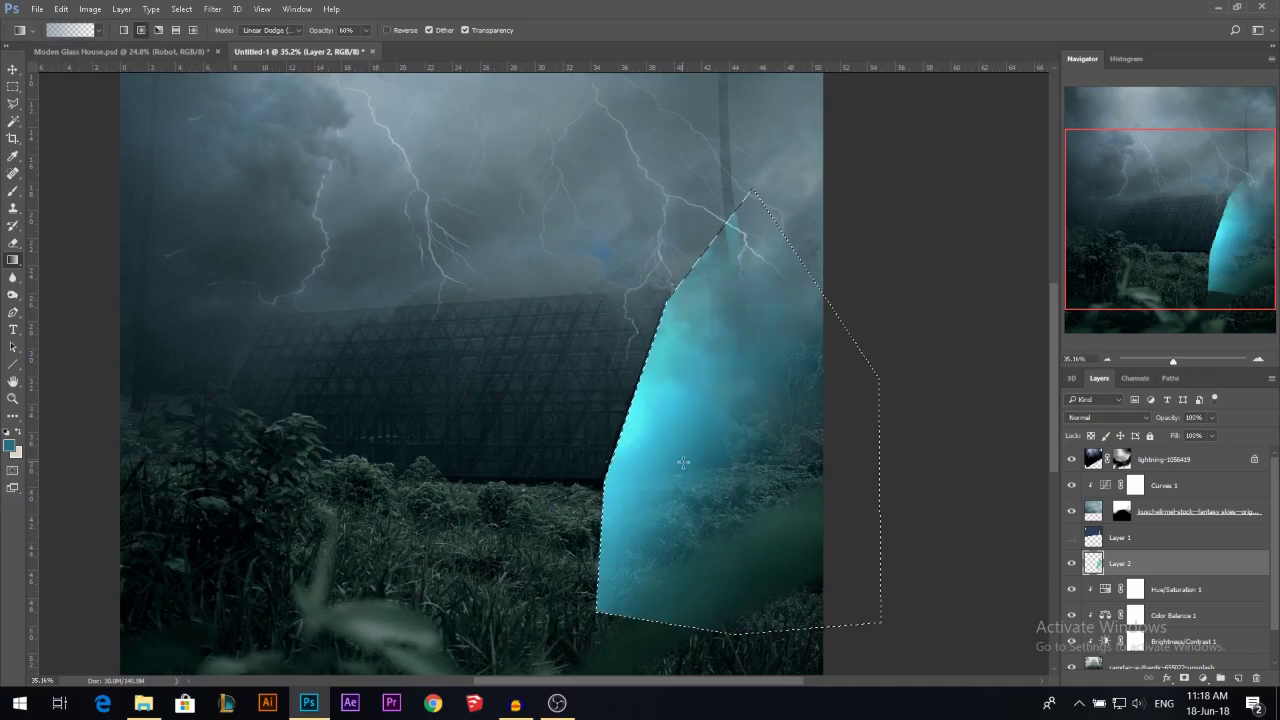
key("ctrl+z")
Enlarge the teal glow slightly with Free Transform and try a Gaussian Blur with a radius of 69.7 pixels on it.
key("ctrl+t")
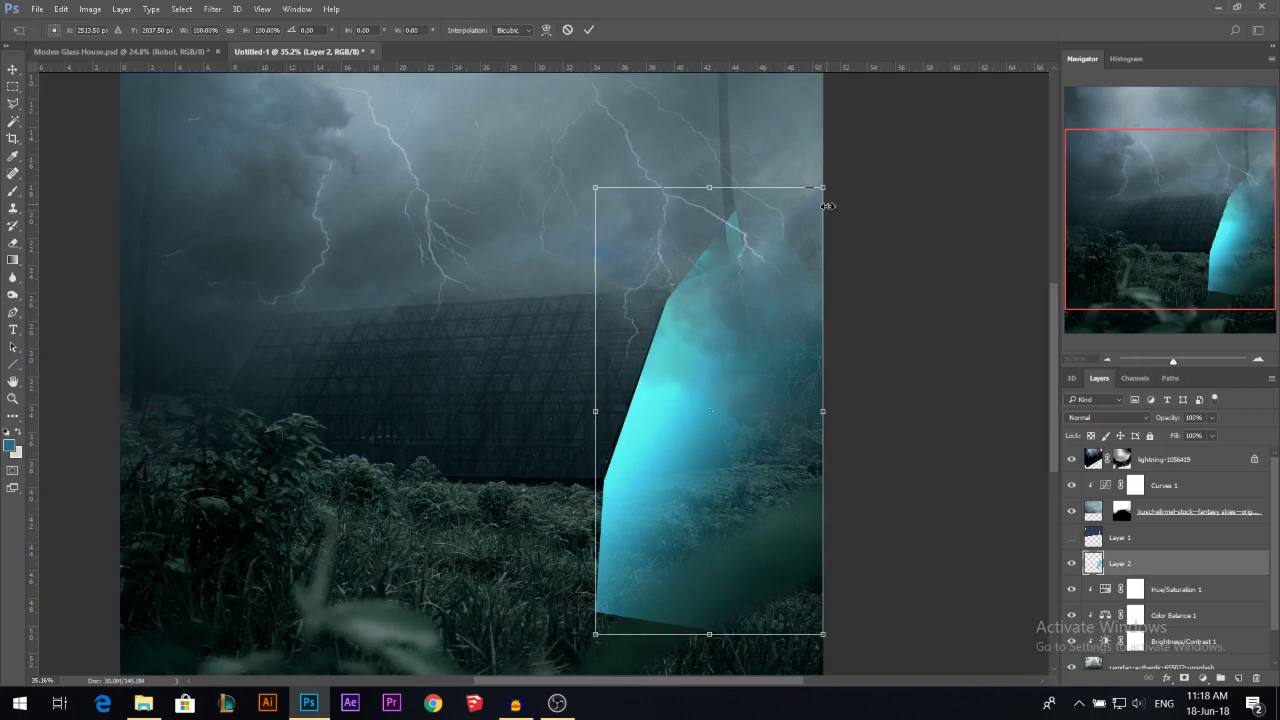
key("Return")
key("g")
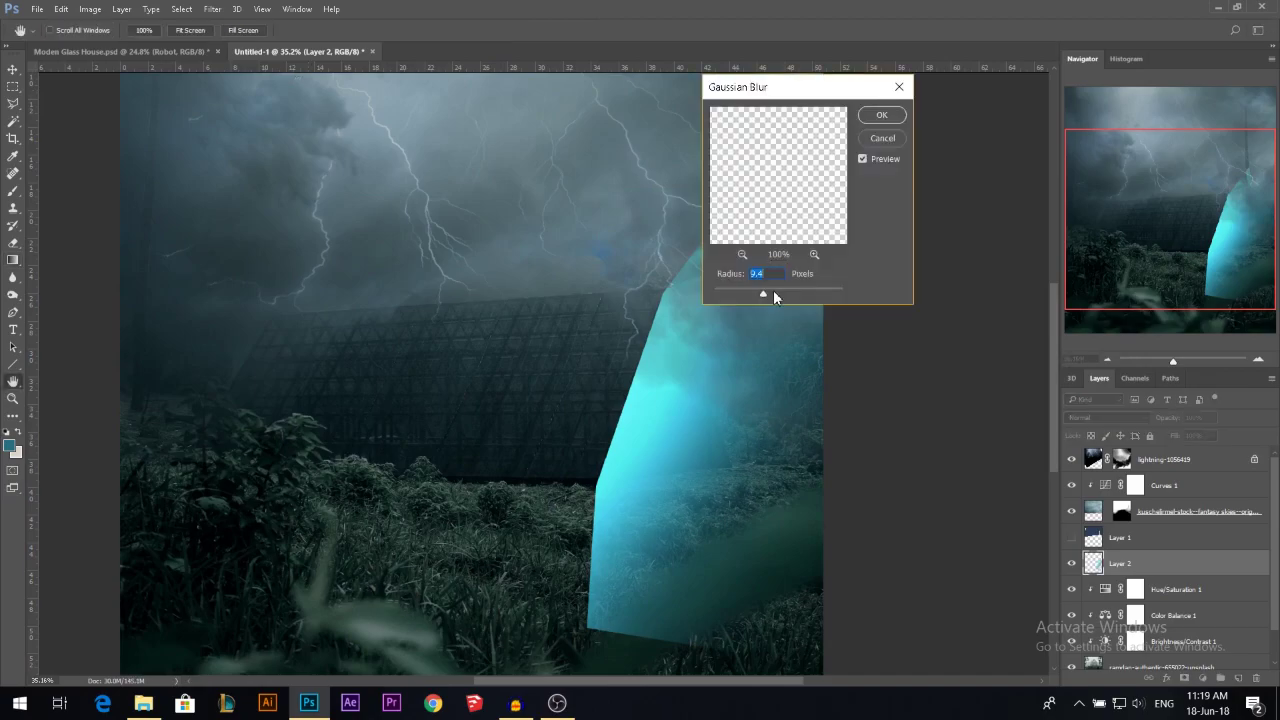
left_click_drag(773, 291, 789, 294)
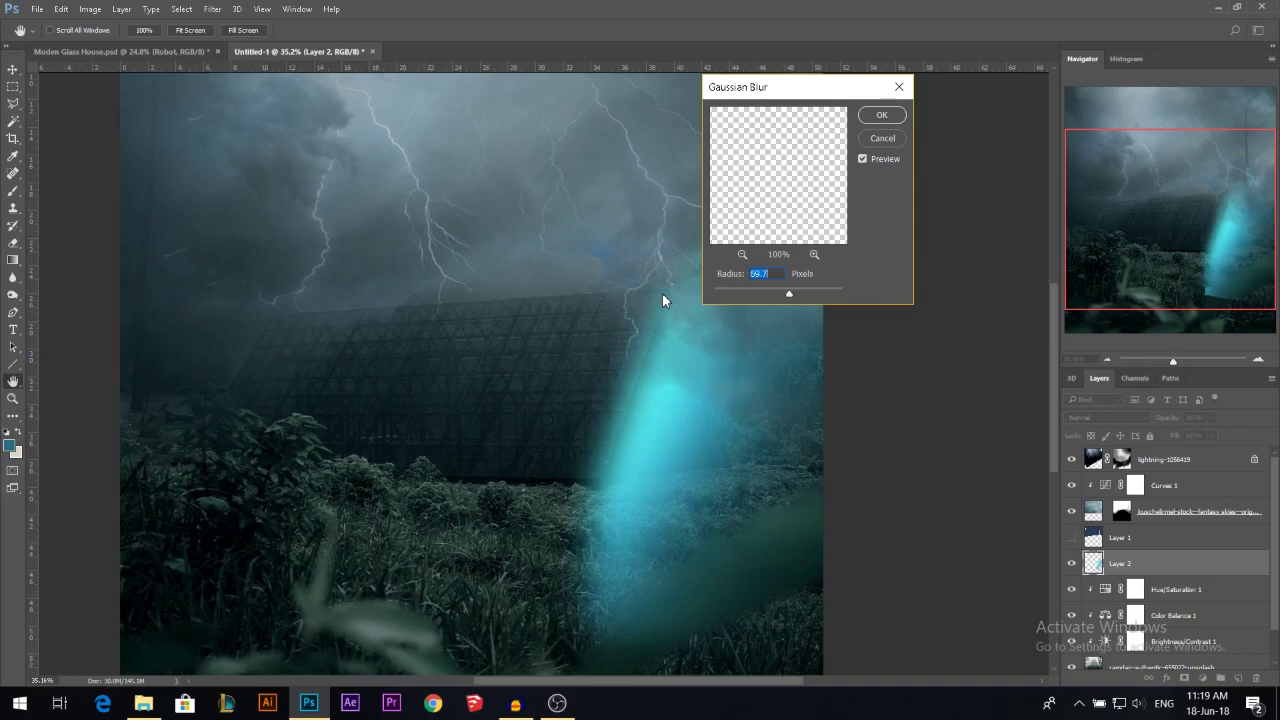
key("Escape")
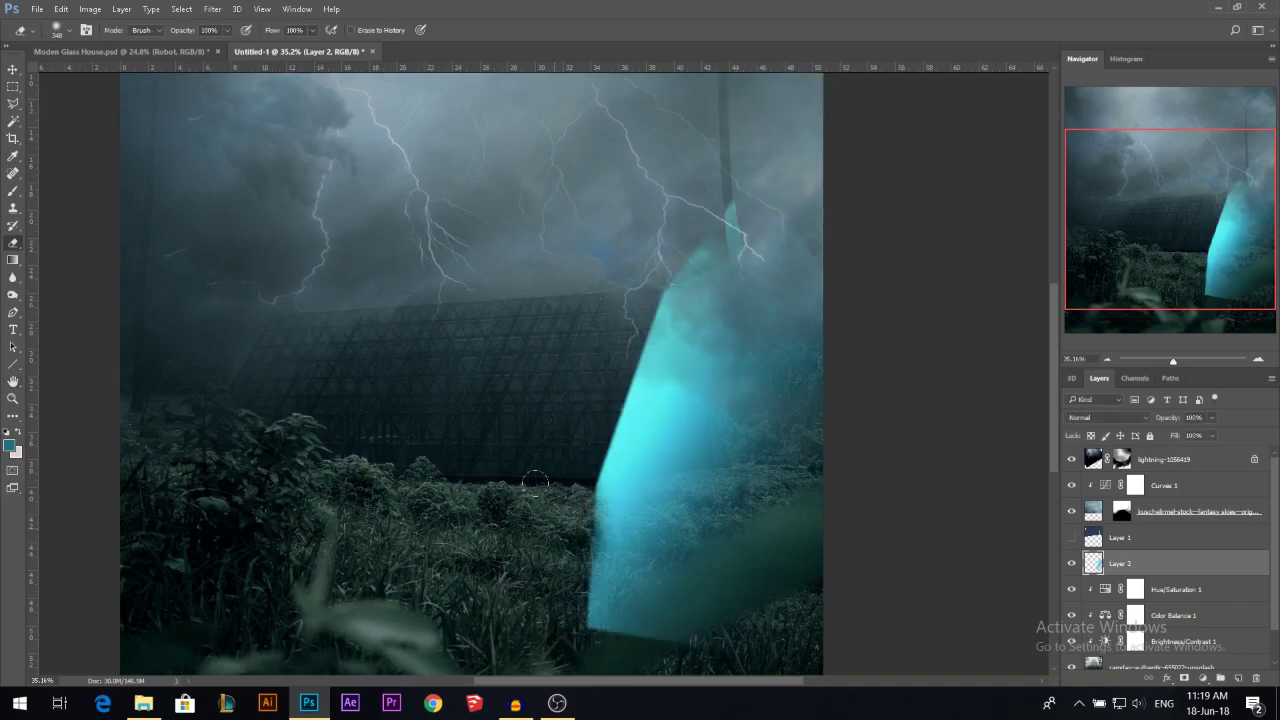
Erase the teal glow over the large foreground leaf and the grass below the hut's entrance with a soft eraser.
left_click_drag(600, 630, 806, 516)
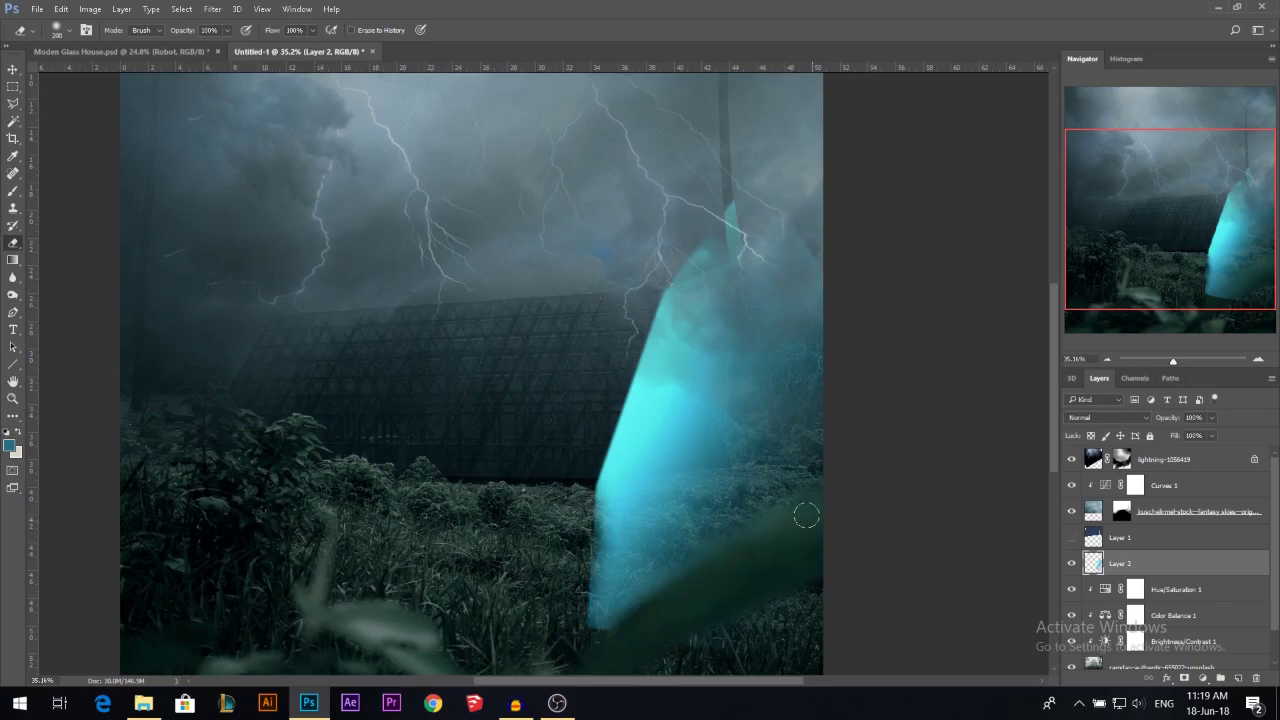
scroll(806, 516, "down", 1)
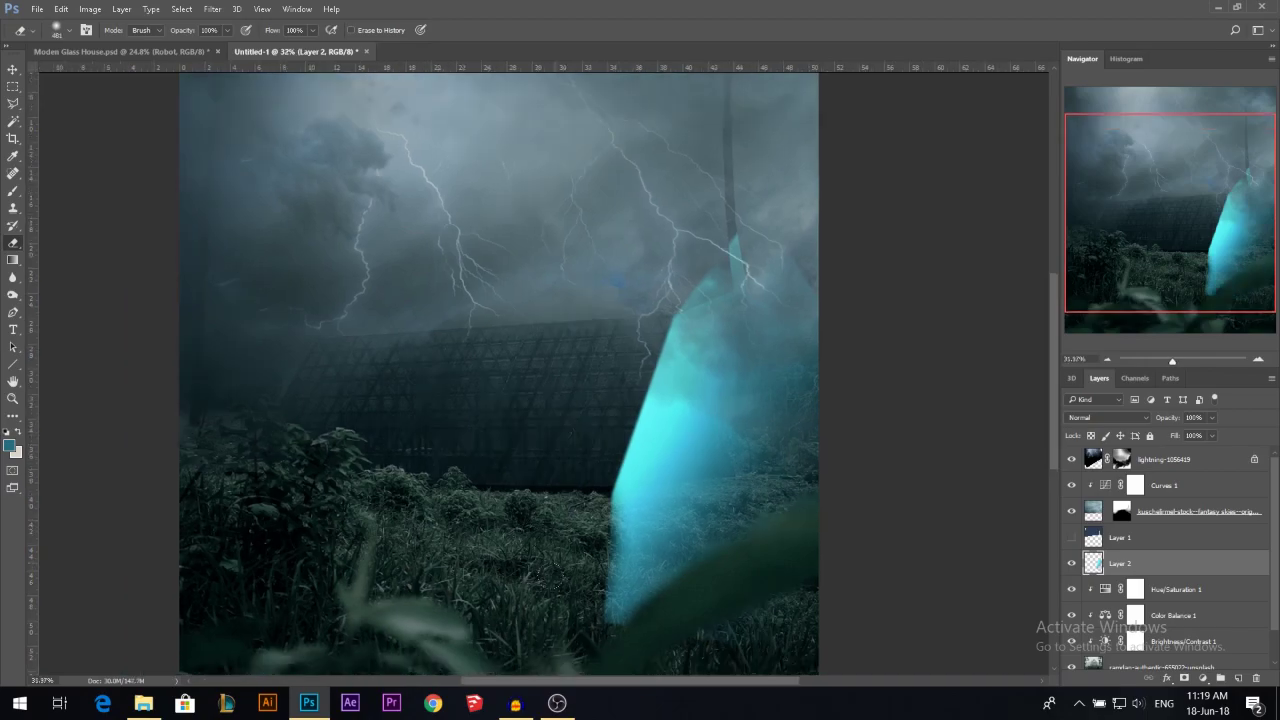
left_click(556, 577)
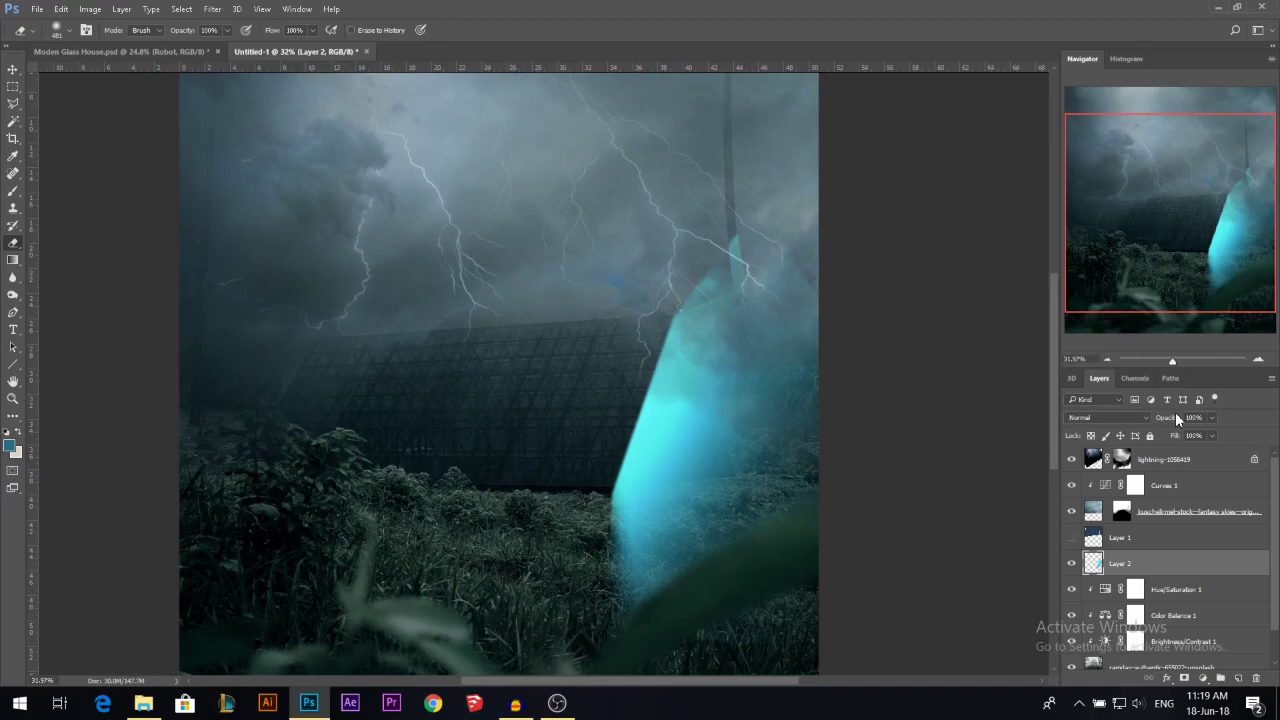
left_click(1108, 418)
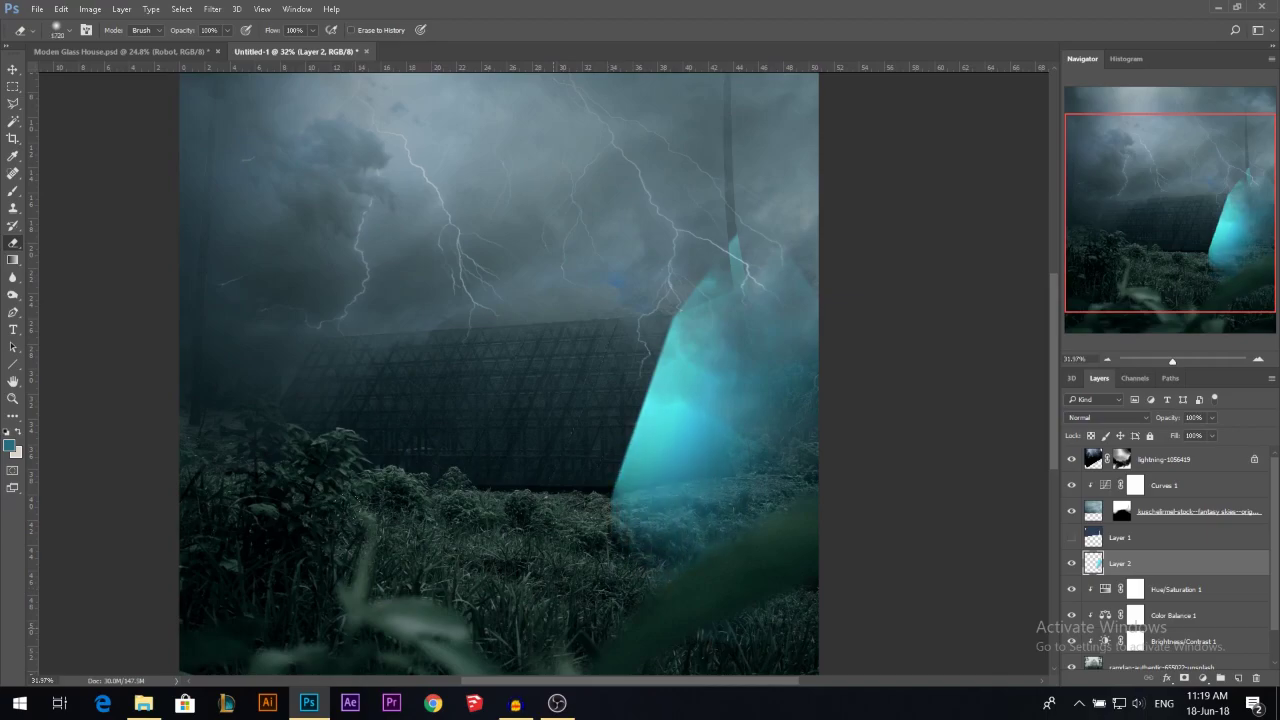
Erase the teal glow that spills into the sky above the hut's peak, reducing the eraser size for the finer areas.
left_click(805, 200)
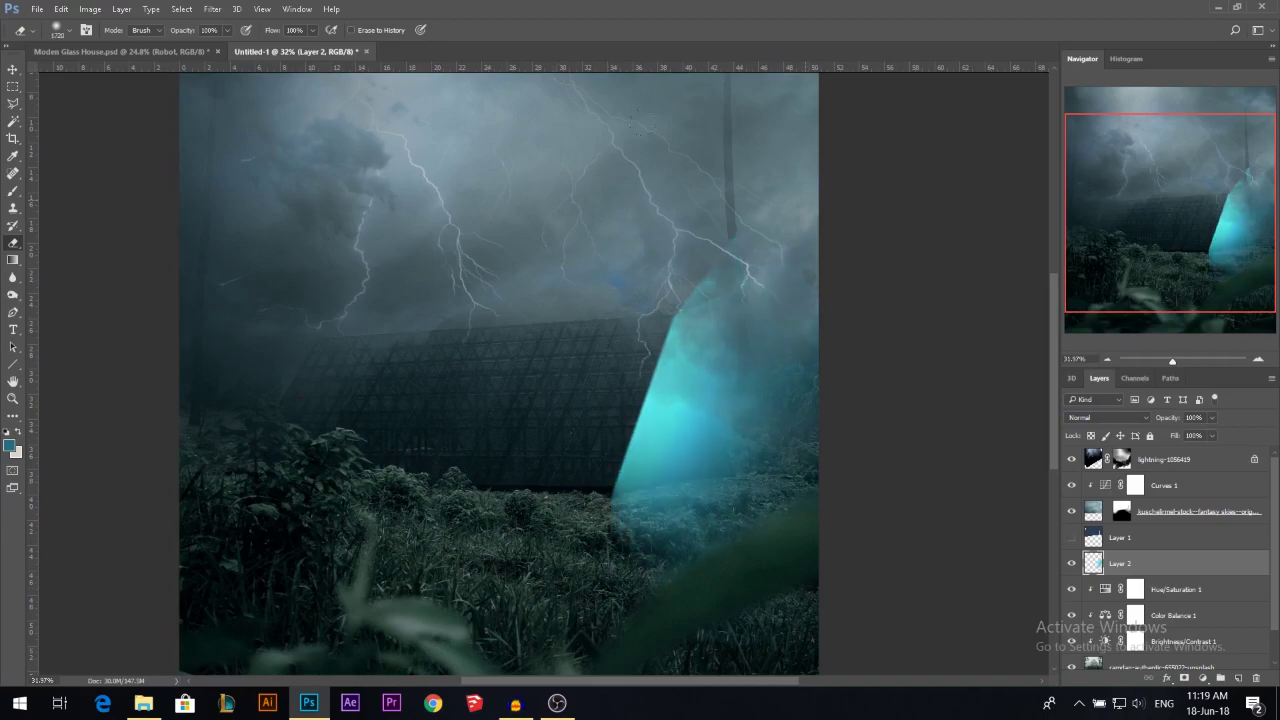
key("bracketleft")
key("bracketleft")
key("bracketleft")
key("bracketleft")
key("bracketleft")
key("bracketleft")
key("bracketleft")
key("bracketleft")
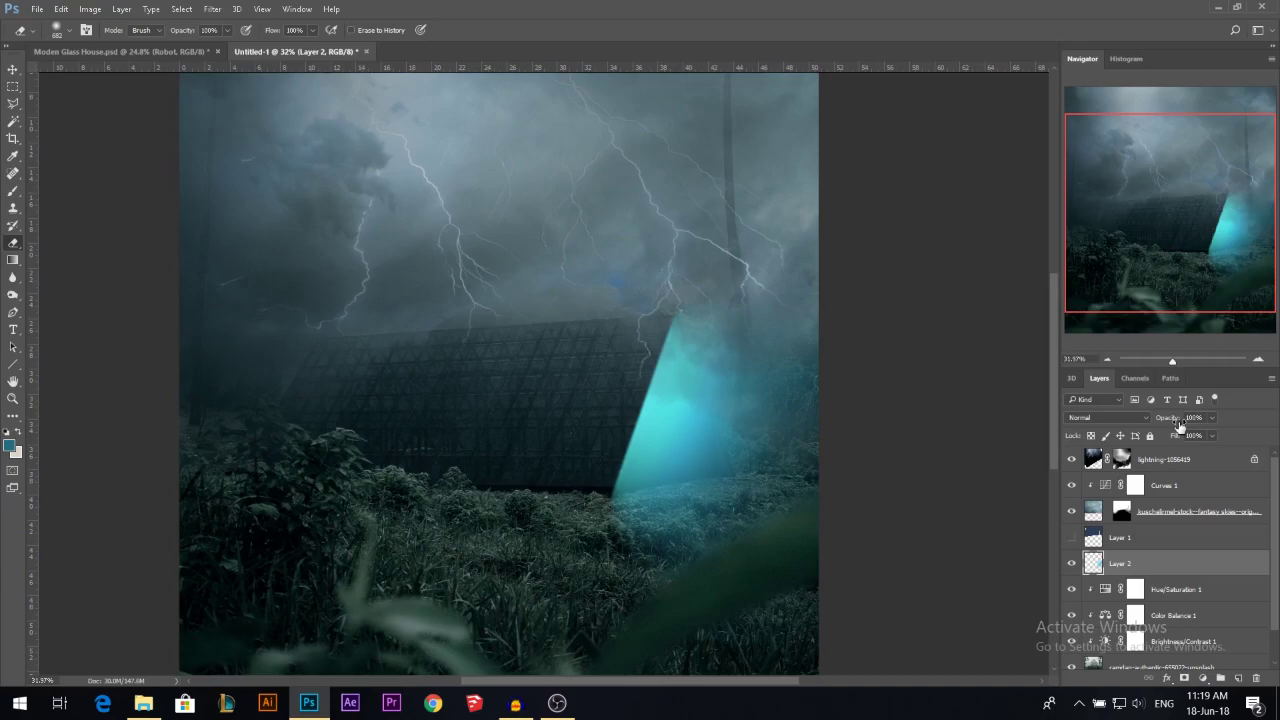
Set the teal glow layer's opacity to 100% and add a layer mask to it.
left_click_drag(1180, 426, 1168, 423)
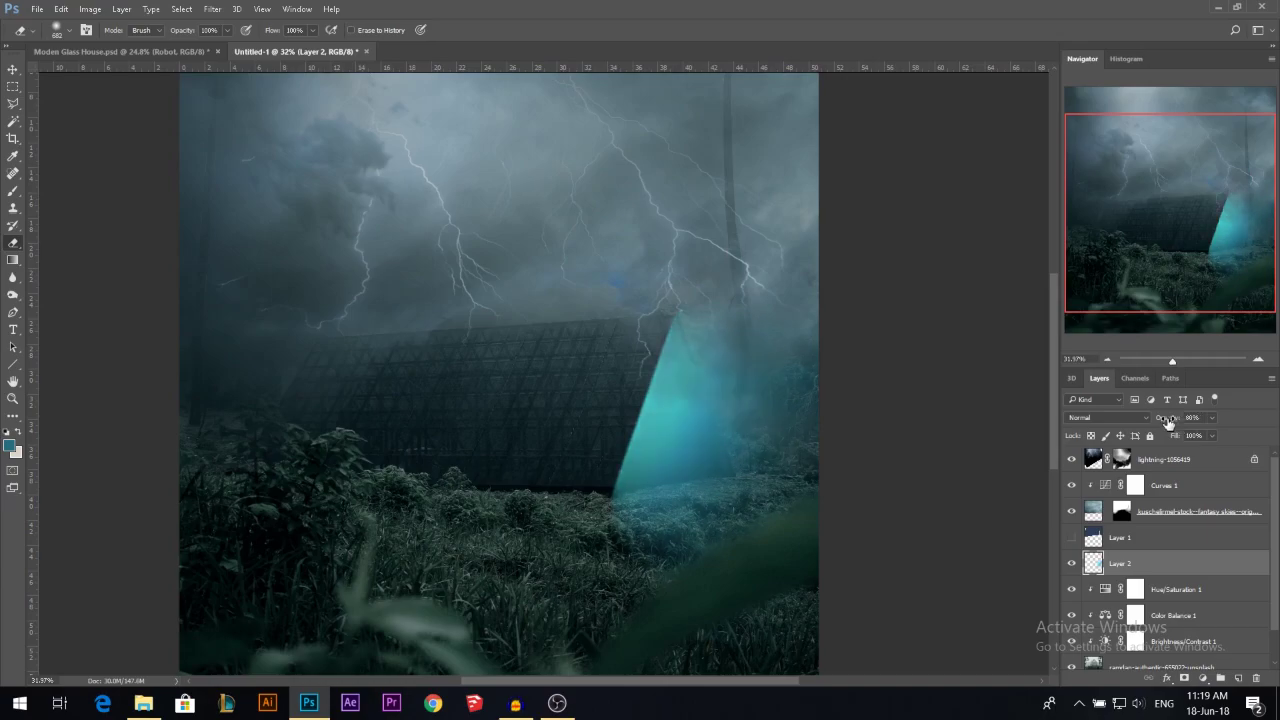
left_click_drag(1168, 423, 1187, 424)
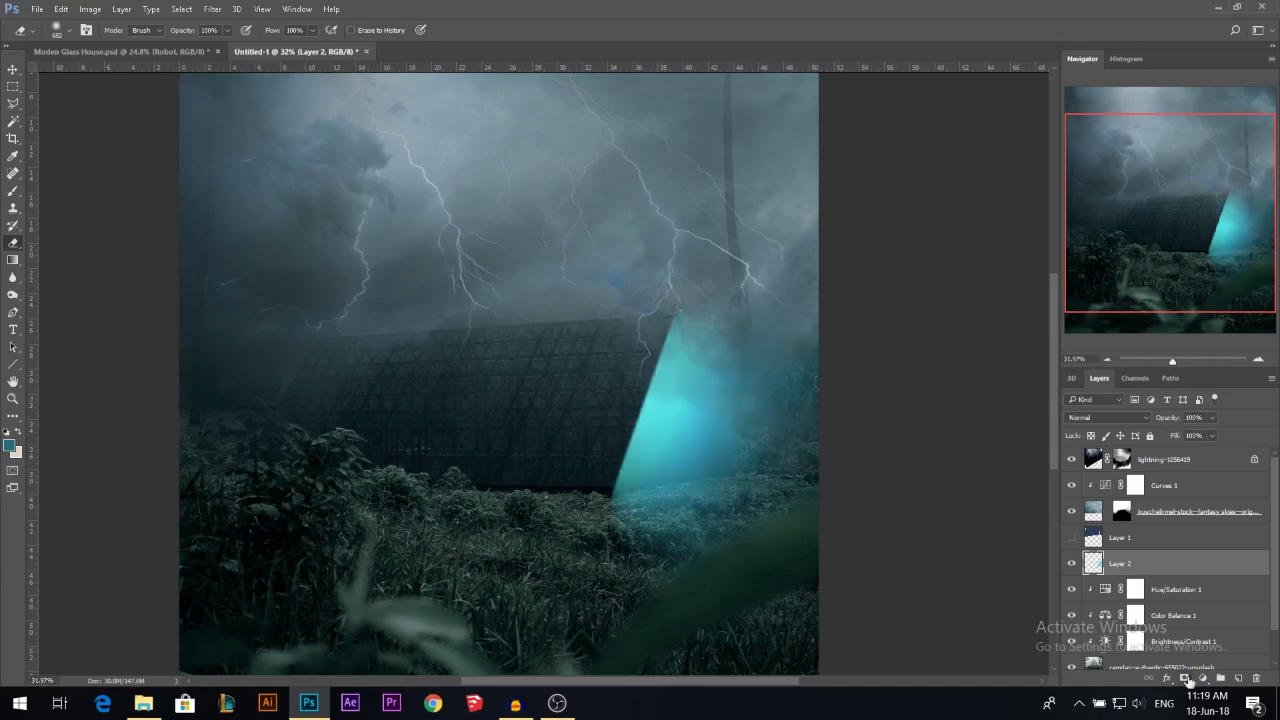
left_click(1185, 678)
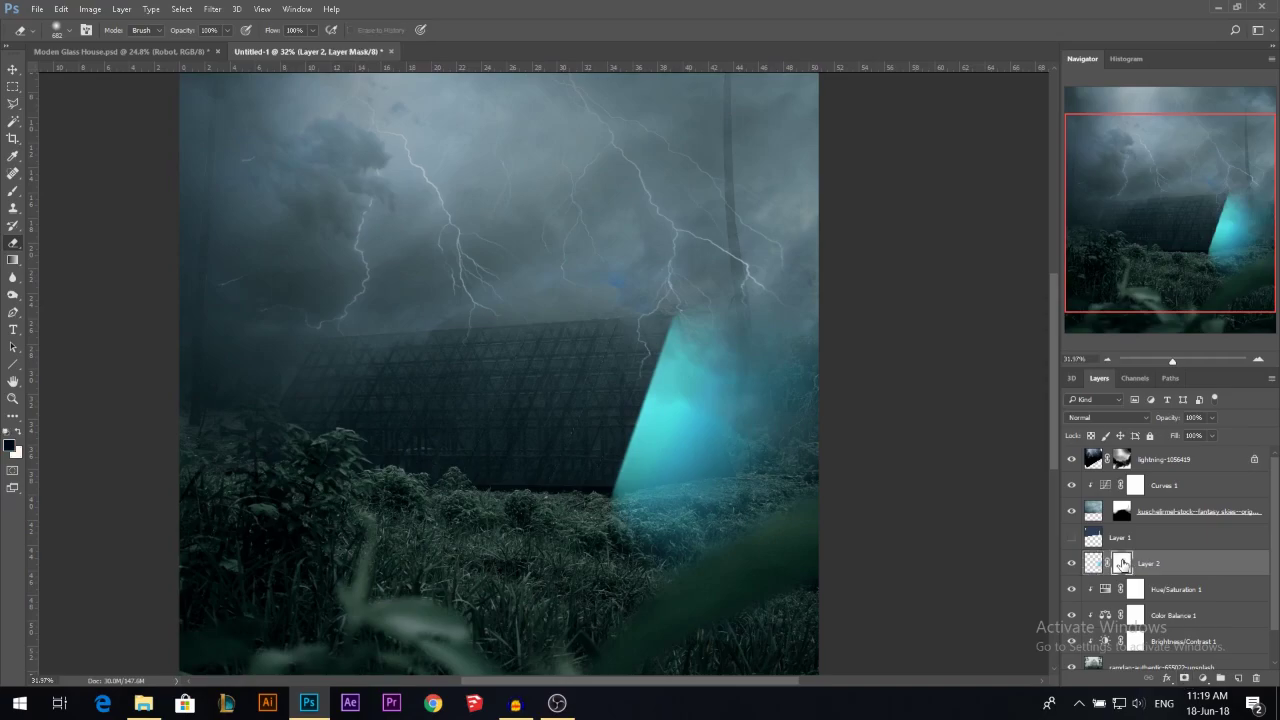
Paint black on the teal glow layer's mask with a soft brush at 40% opacity to fade the glow near the entrance's base.
key("b")
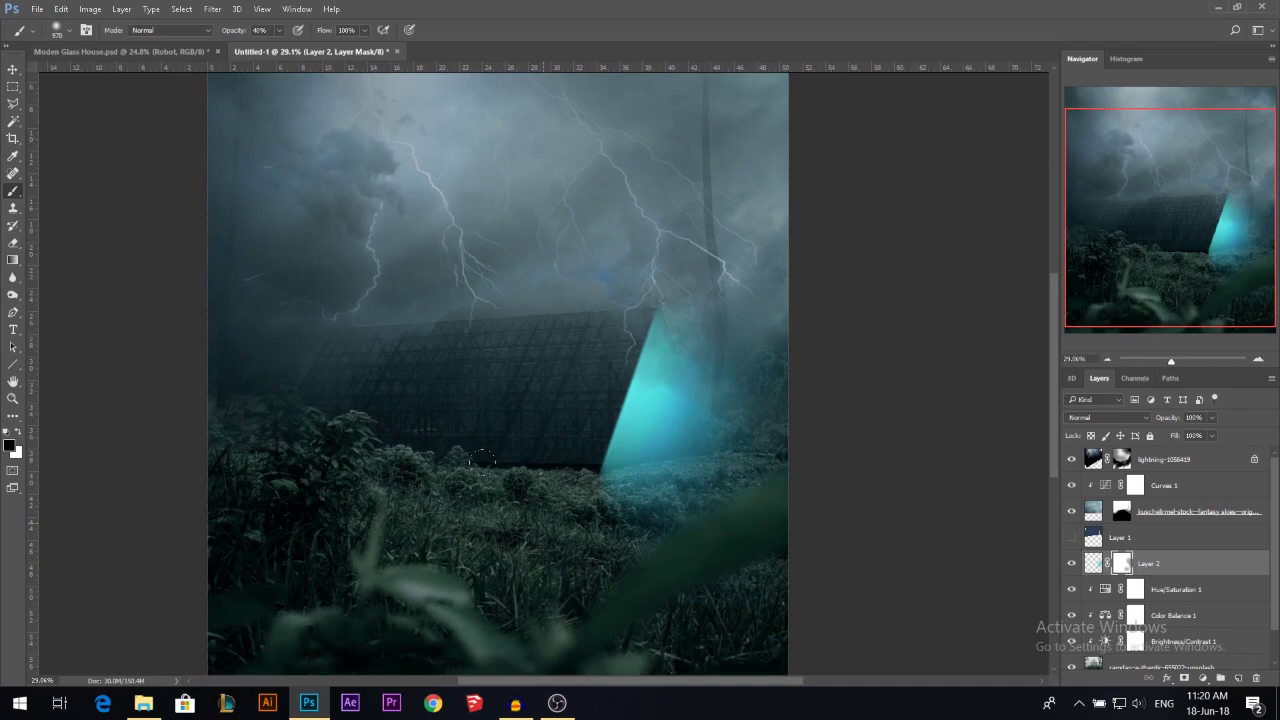
left_click_drag(481, 460, 505, 466)
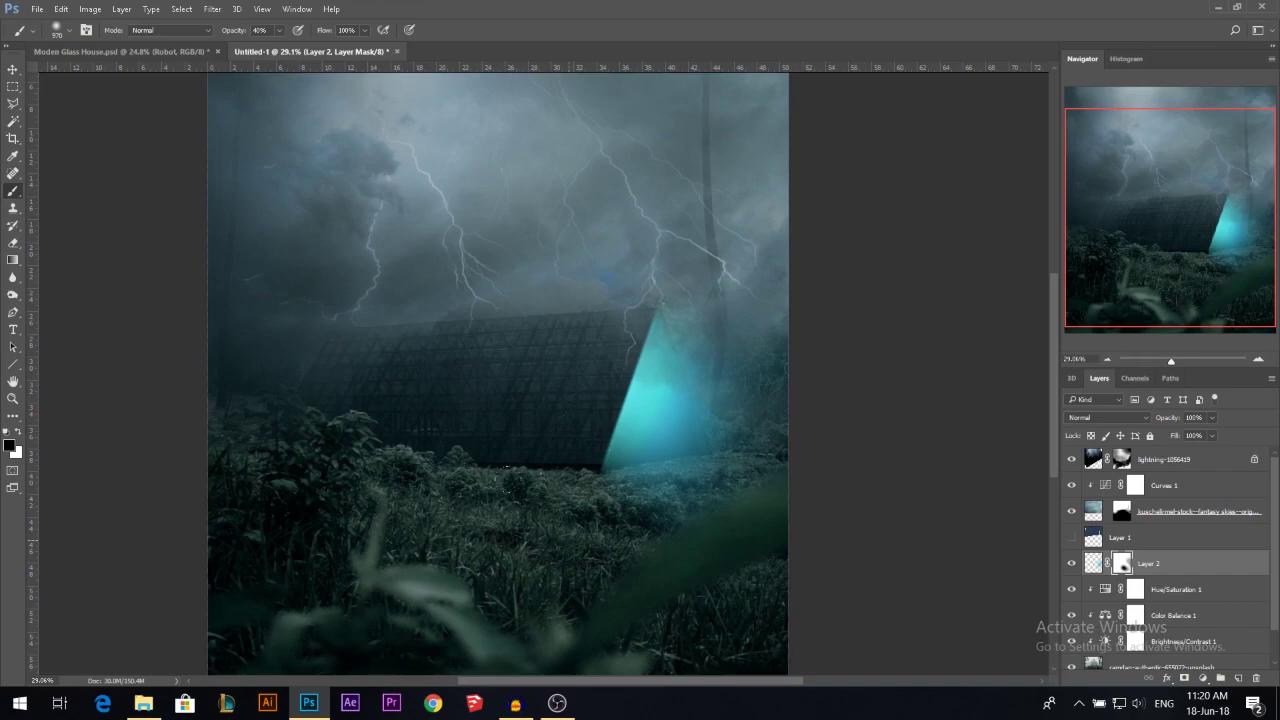
left_click(558, 408)
left_click_drag(1192, 417, 1176, 424)
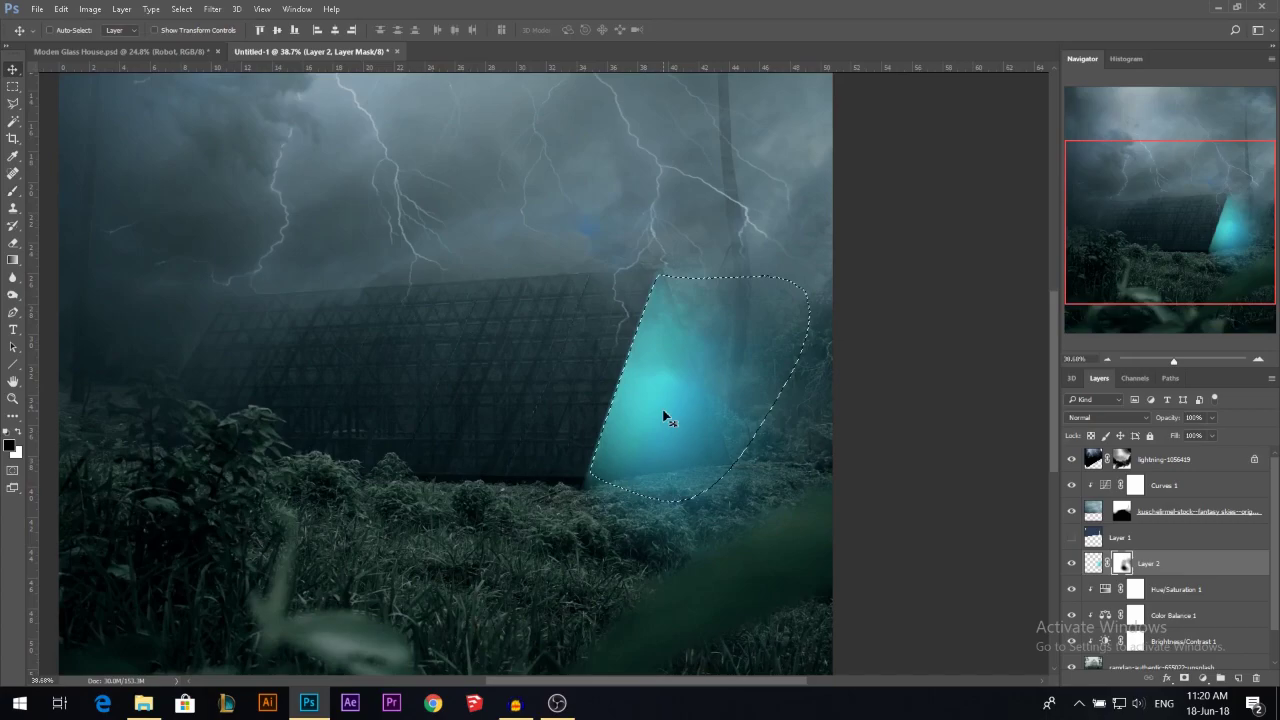
Sample the bright teal (#48cfd1) from the glow and add a radial Linear Dodge gradient at 60% opacity within the selected entrance on Layer 2.
key("g")
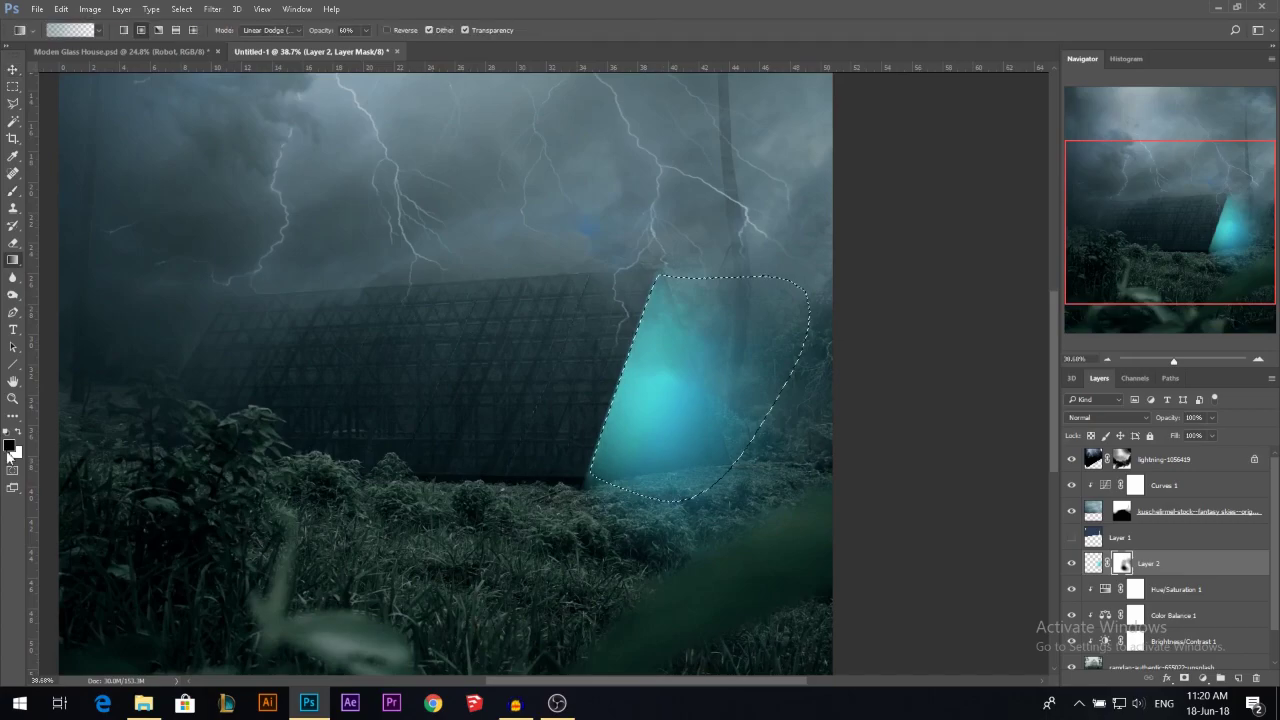
key("x")
left_click(9, 446)
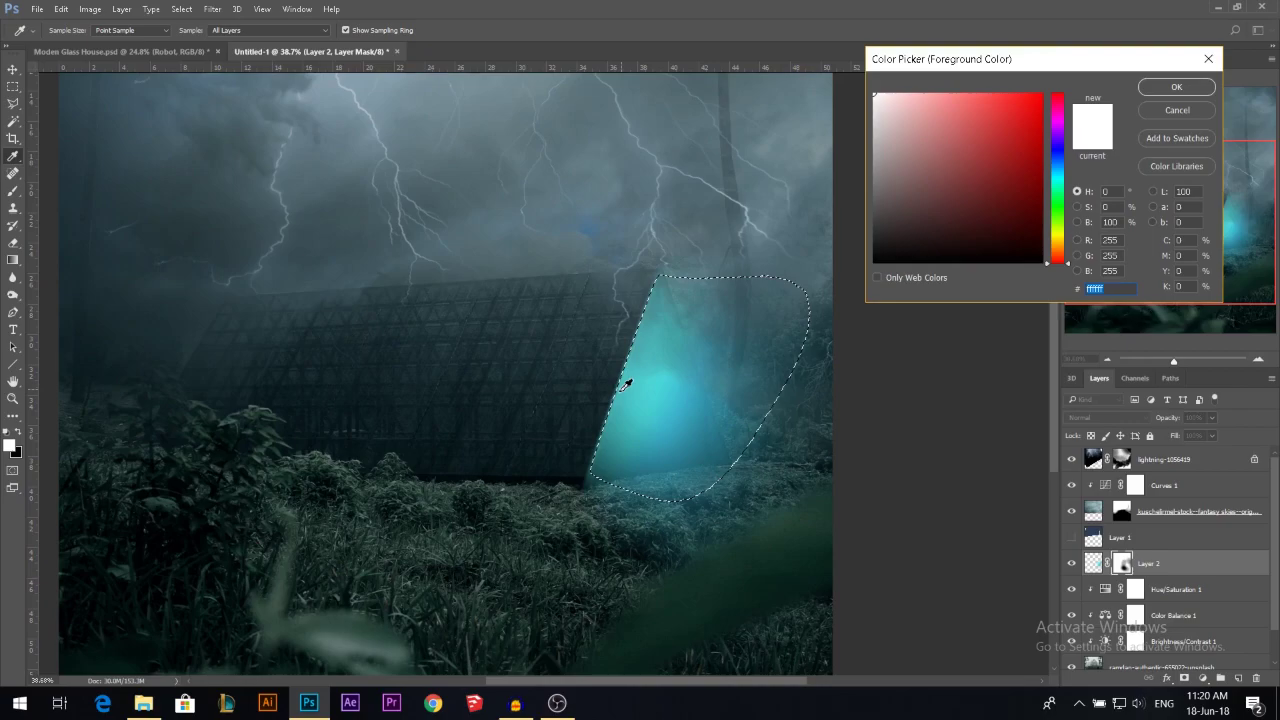
left_click(671, 428)
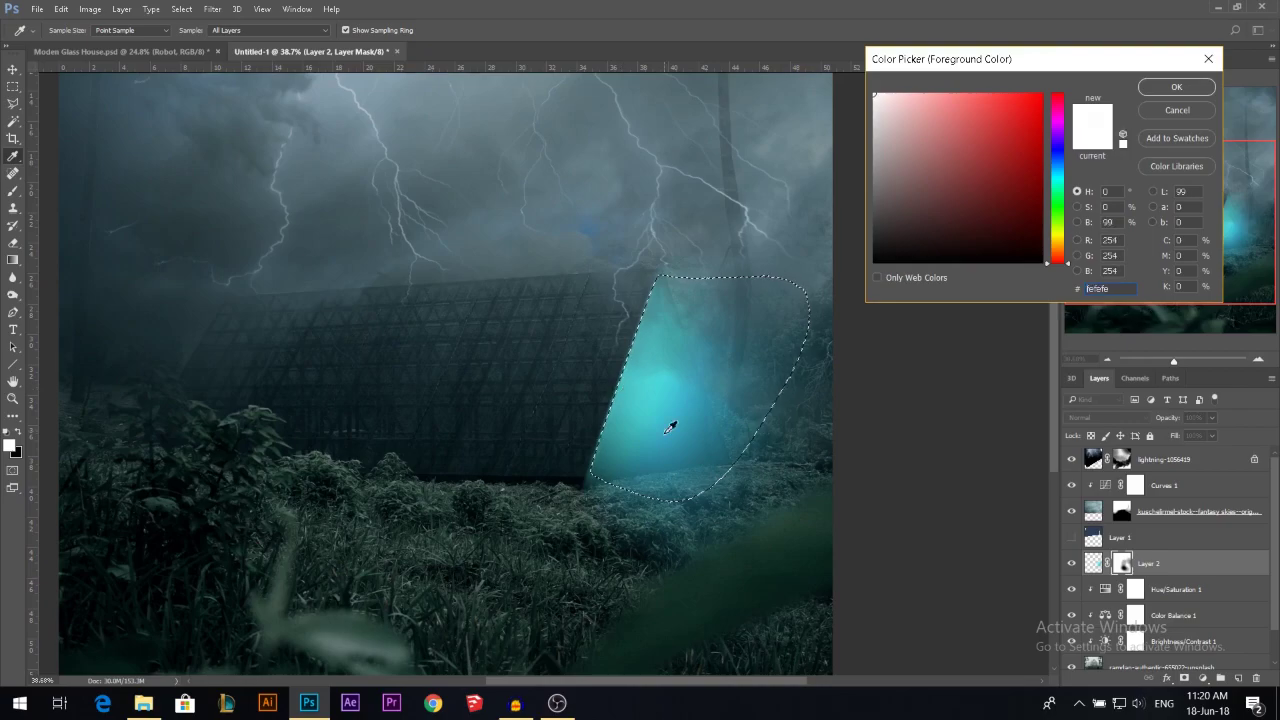
key("Return")
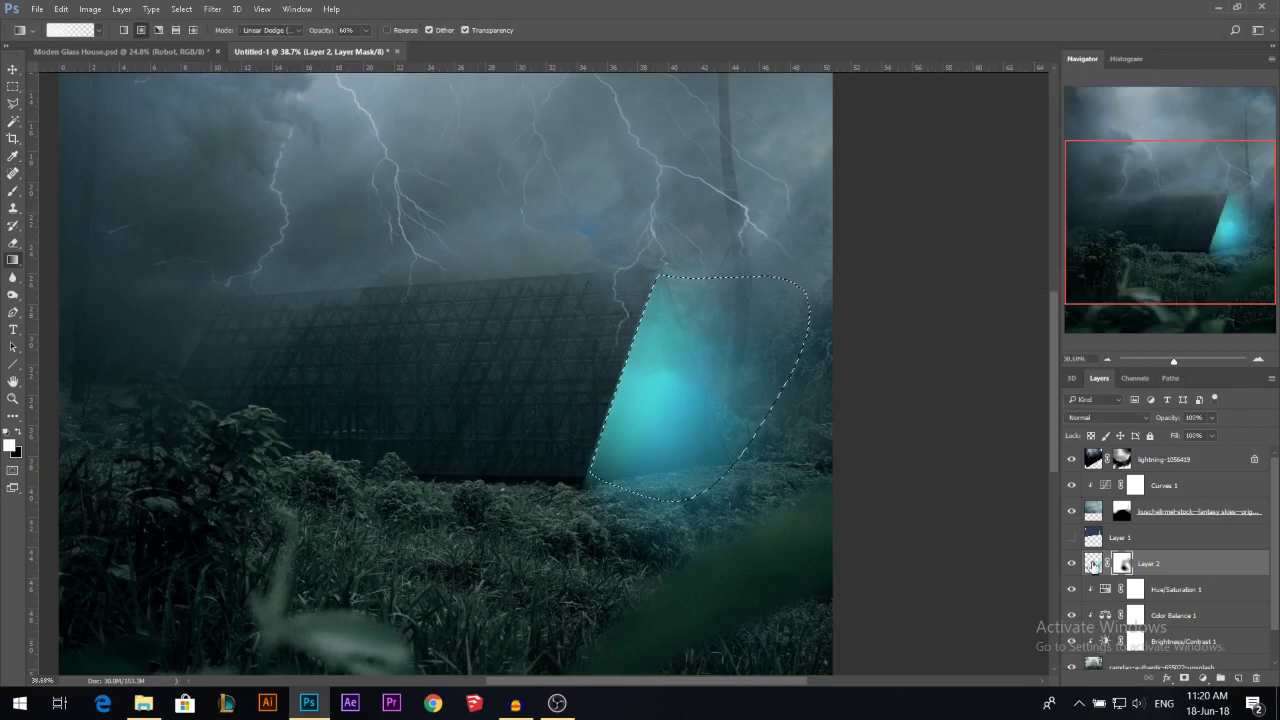
left_click(1094, 567)
left_click(9, 446)
left_click(650, 402)
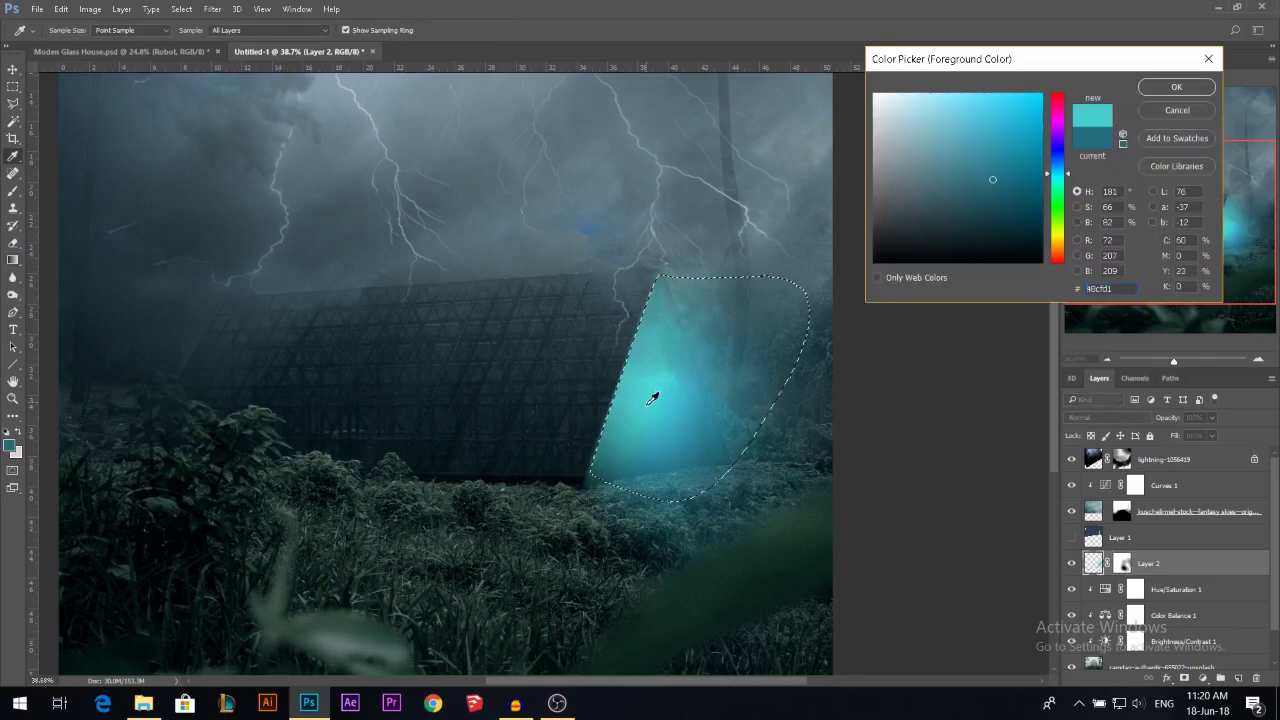
key("Return")
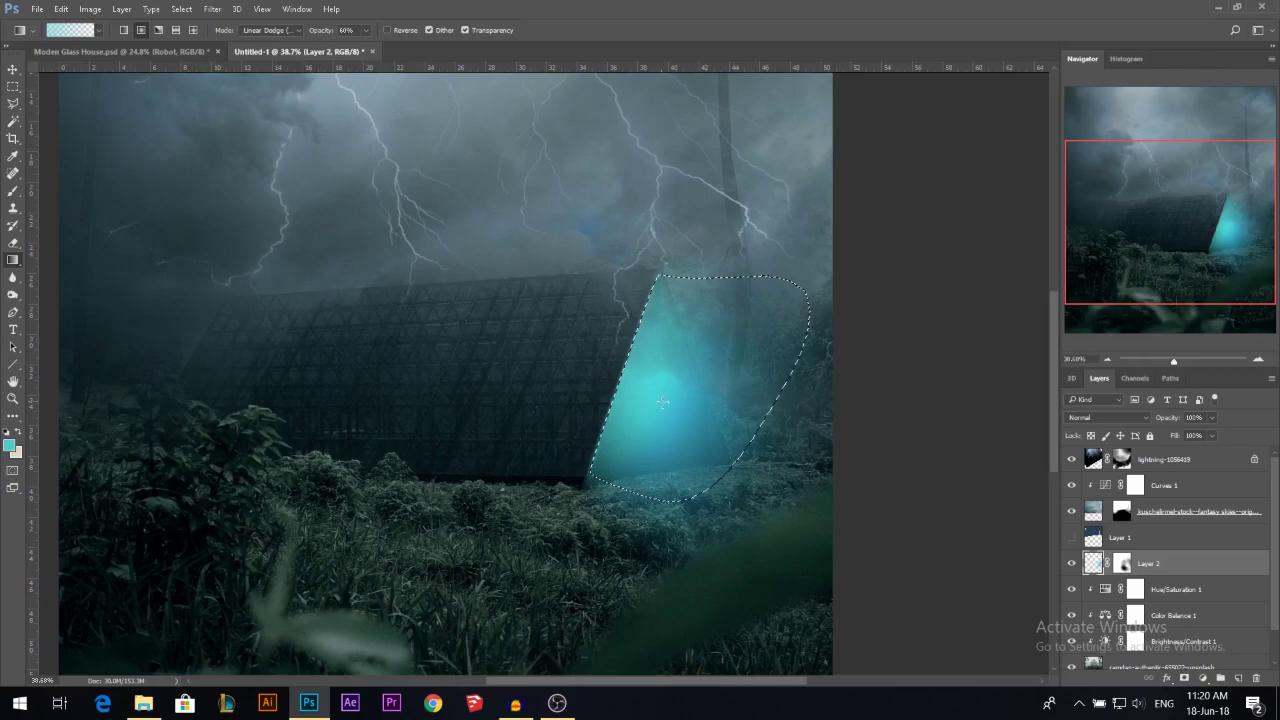
left_click_drag(628, 406, 582, 402)
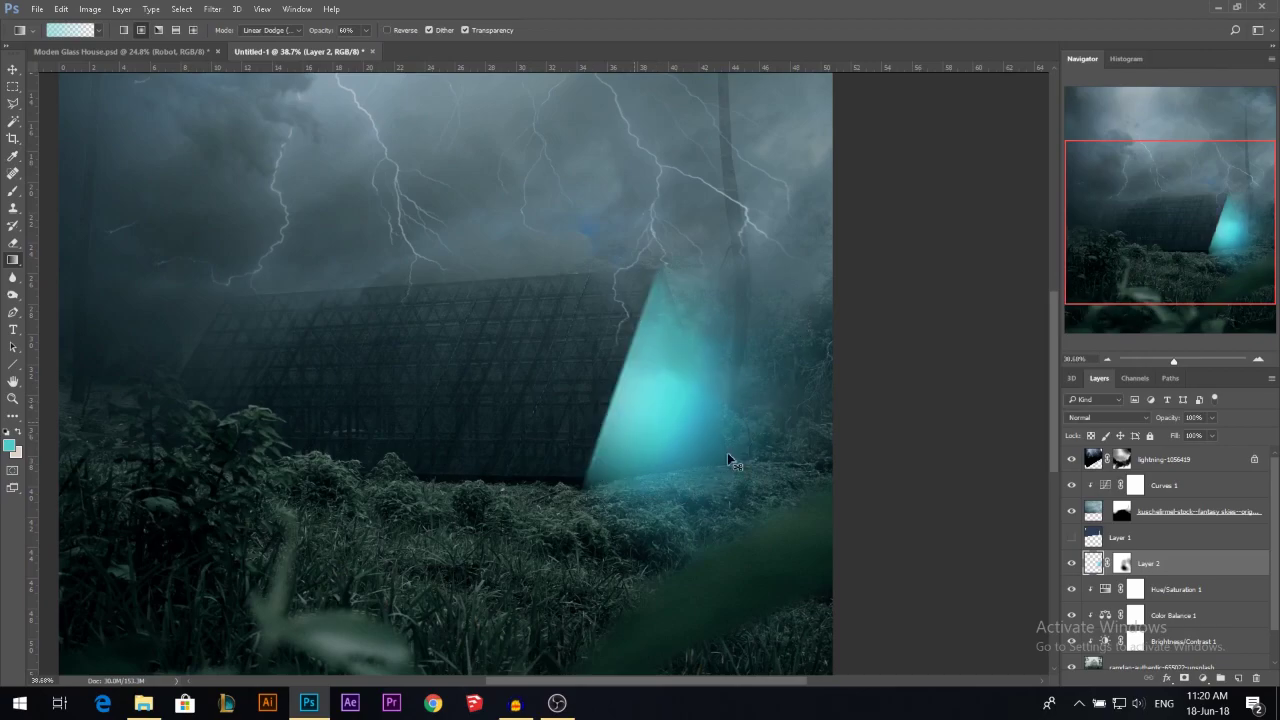
Add a new layer above the Hue/Saturation adjustment, clipped to the forest hut photo.
scroll(728, 455, "down", 3)
scroll(622, 399, "down", 1)
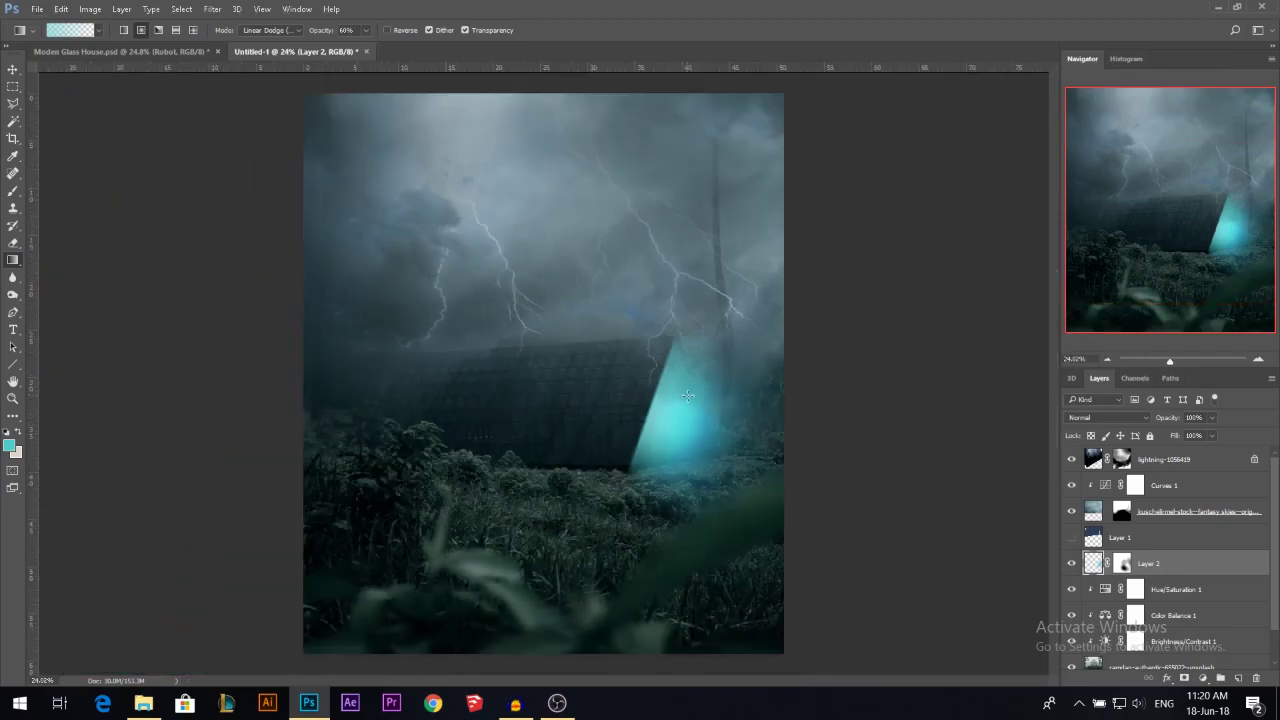
scroll(688, 396, "down", 2)
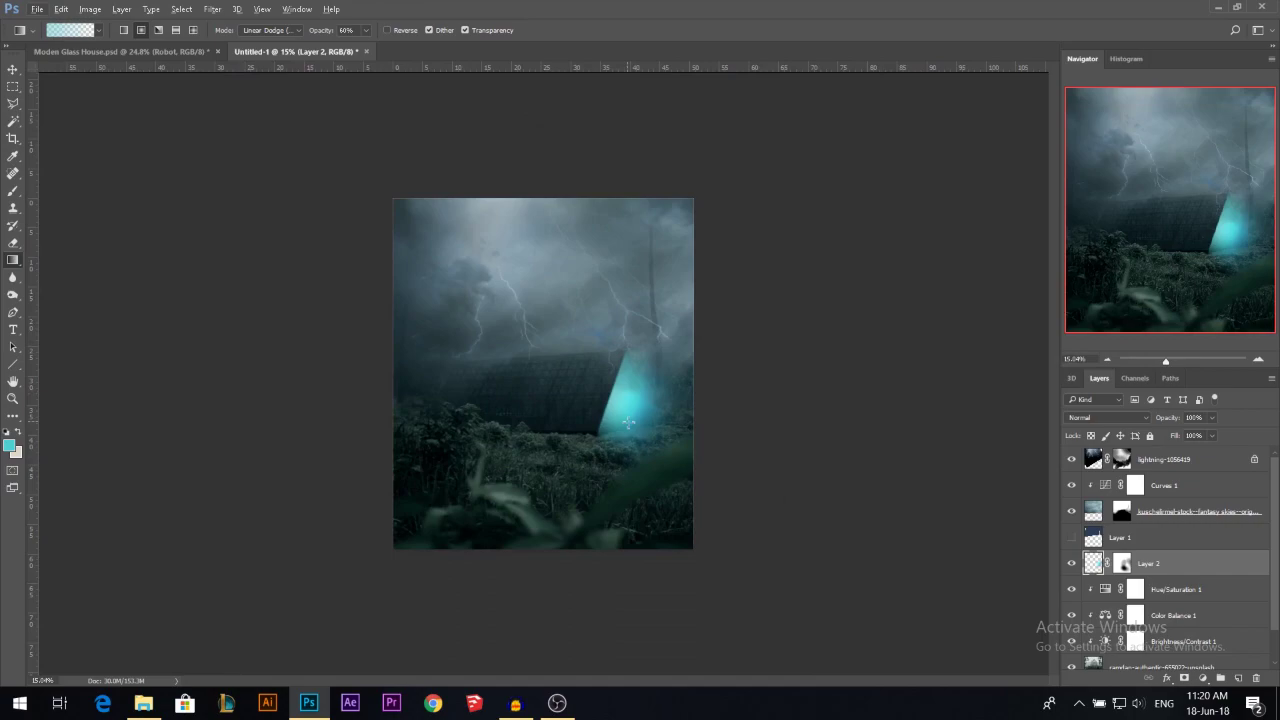
scroll(628, 422, "up", 1)
scroll(644, 455, "up", 1)
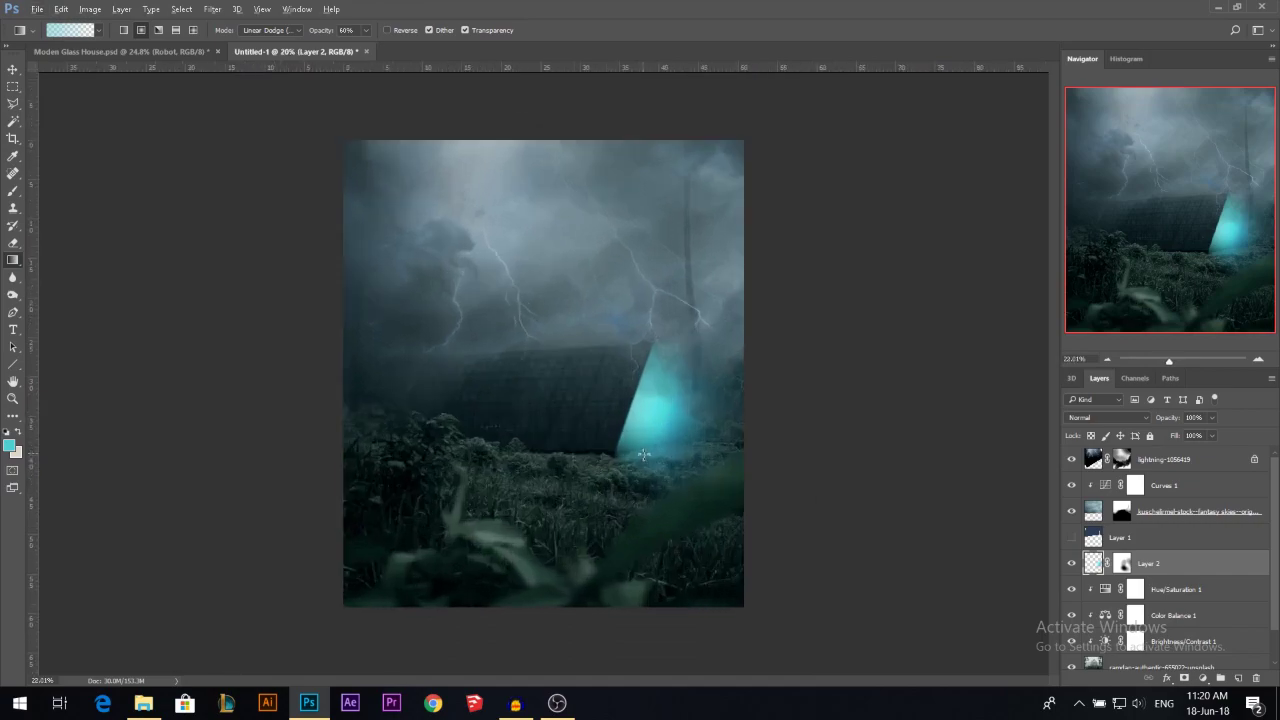
scroll(644, 455, "up", 1)
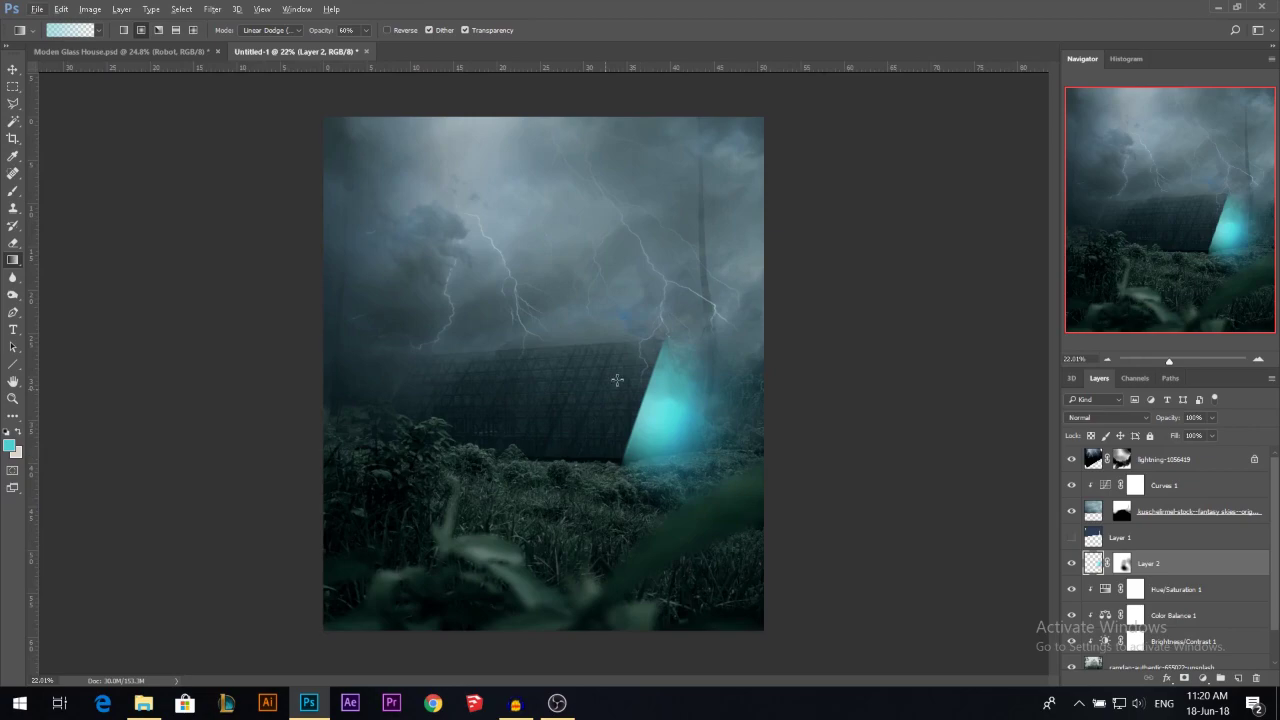
scroll(617, 379, "up", 3)
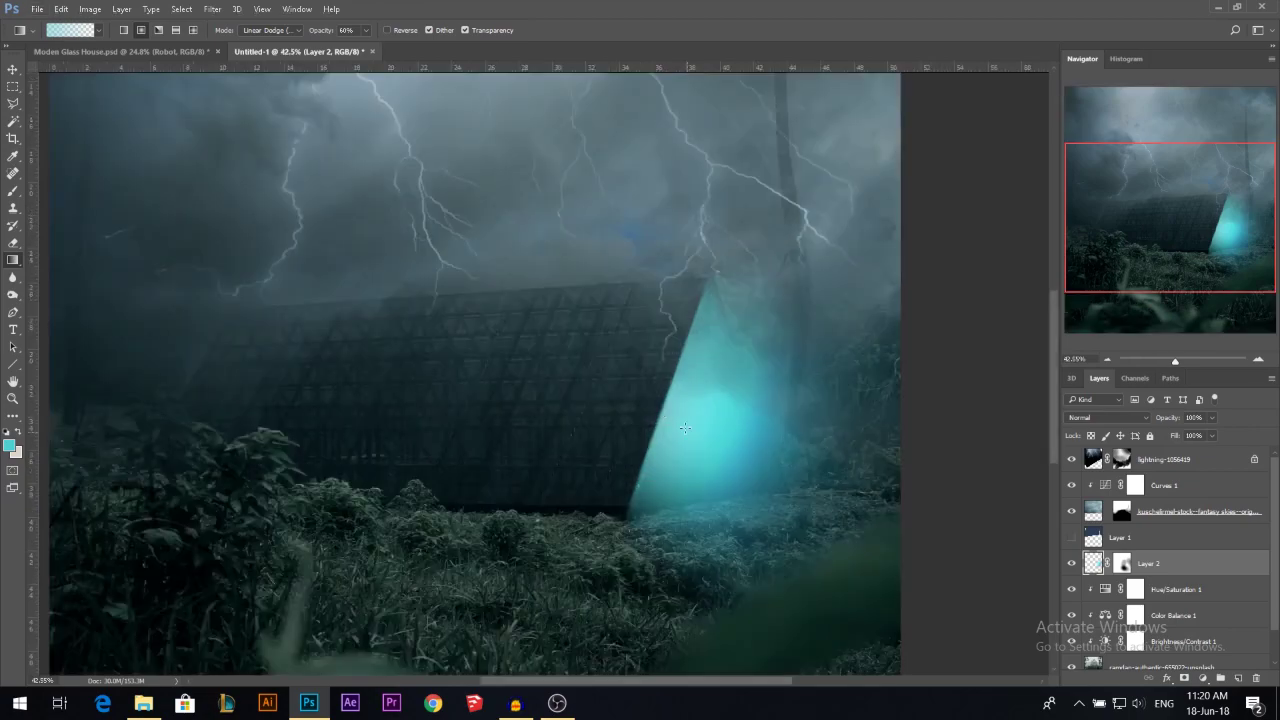
left_click(611, 427, "ctrl")
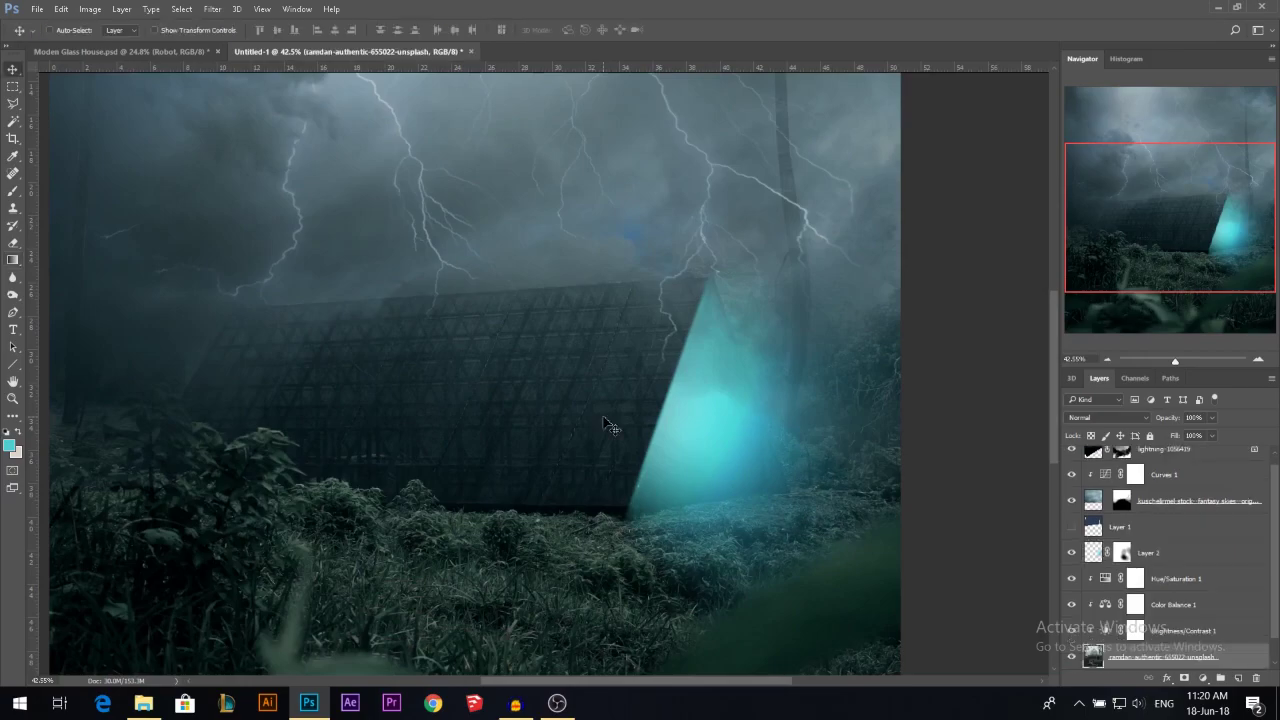
scroll(1150, 630, "down", 1)
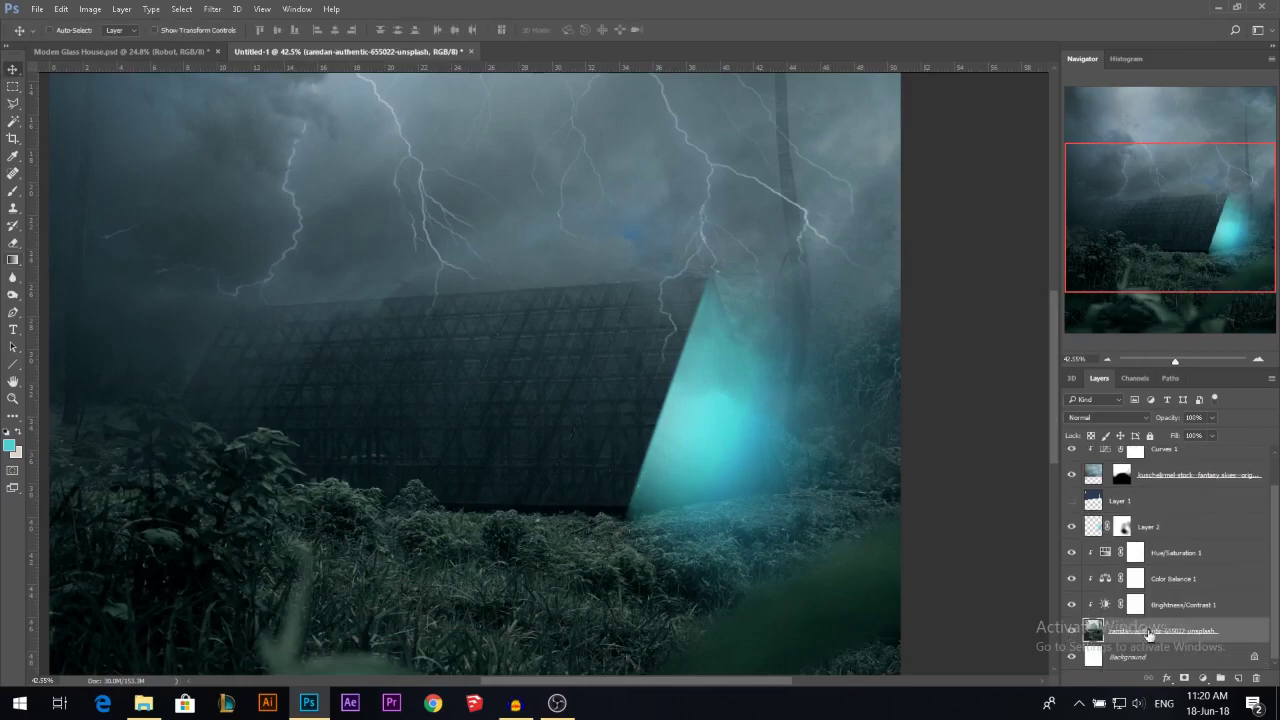
left_click(1238, 678)
left_click_drag(1170, 632, 1168, 563)
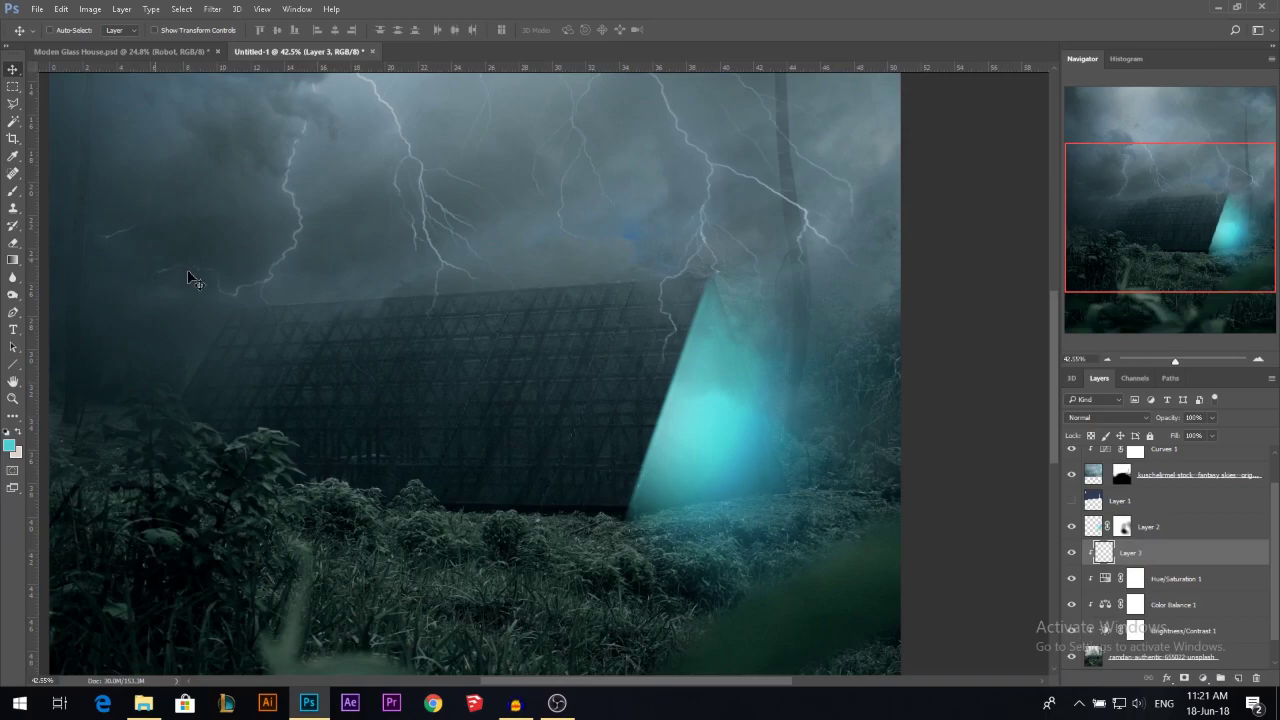
Paint soft teal light across the hut's roof on the clipped layer and set its blend mode to Overlay.
key("b")
left_click(608, 330)
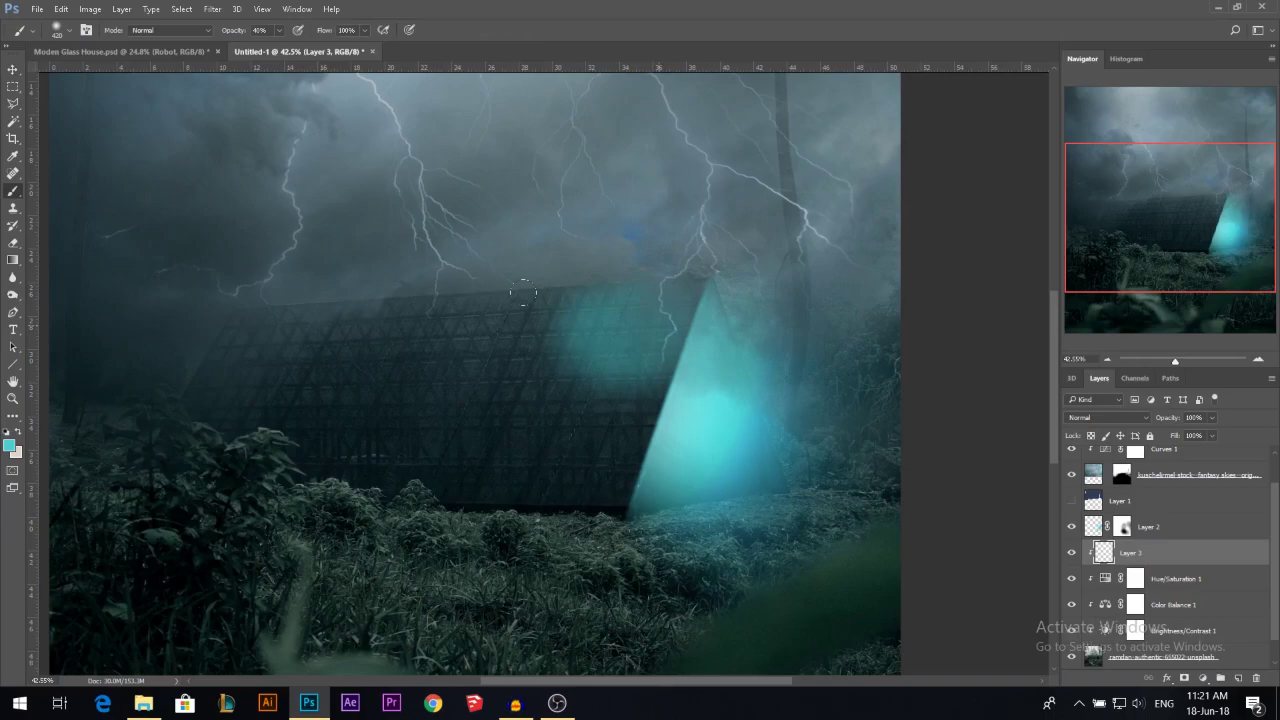
left_click_drag(522, 292, 295, 319)
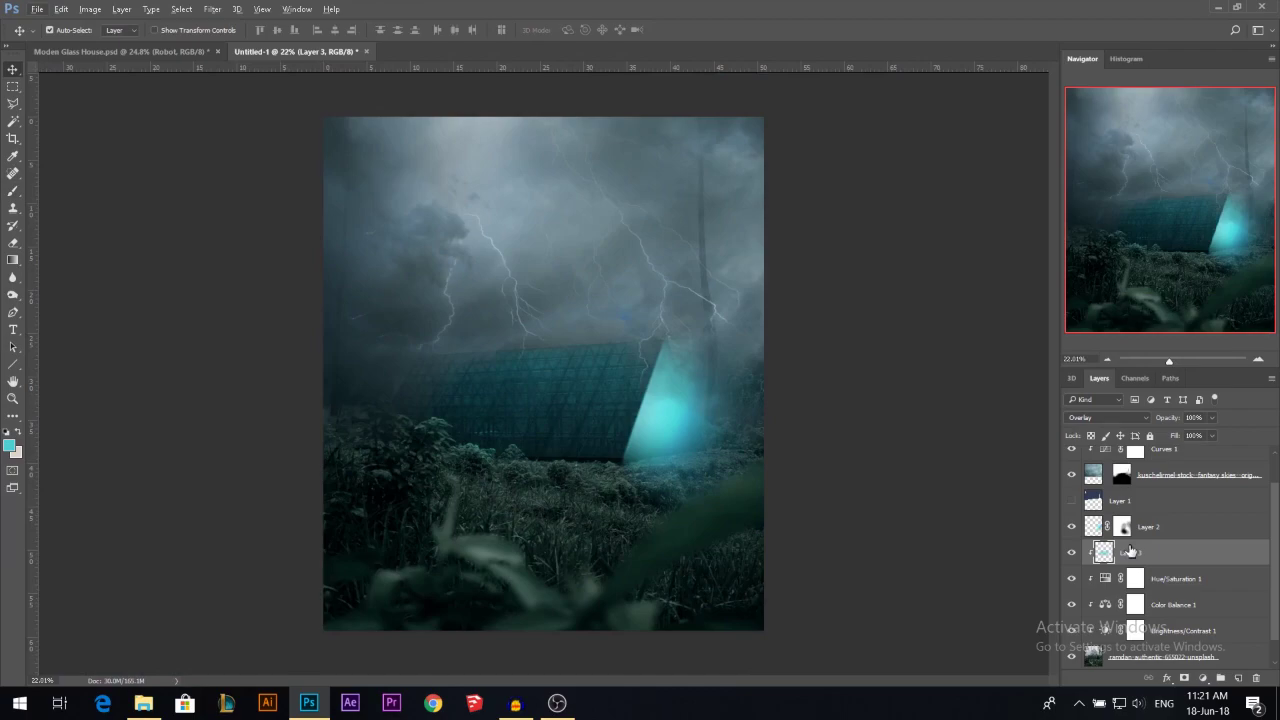
Duplicate the teal roof layer twice with the copies at 35% opacity, and set the topmost copy's blend mode to Color Dodge.
key("ctrl+j")
left_click_drag(1166, 418, 1172, 421)
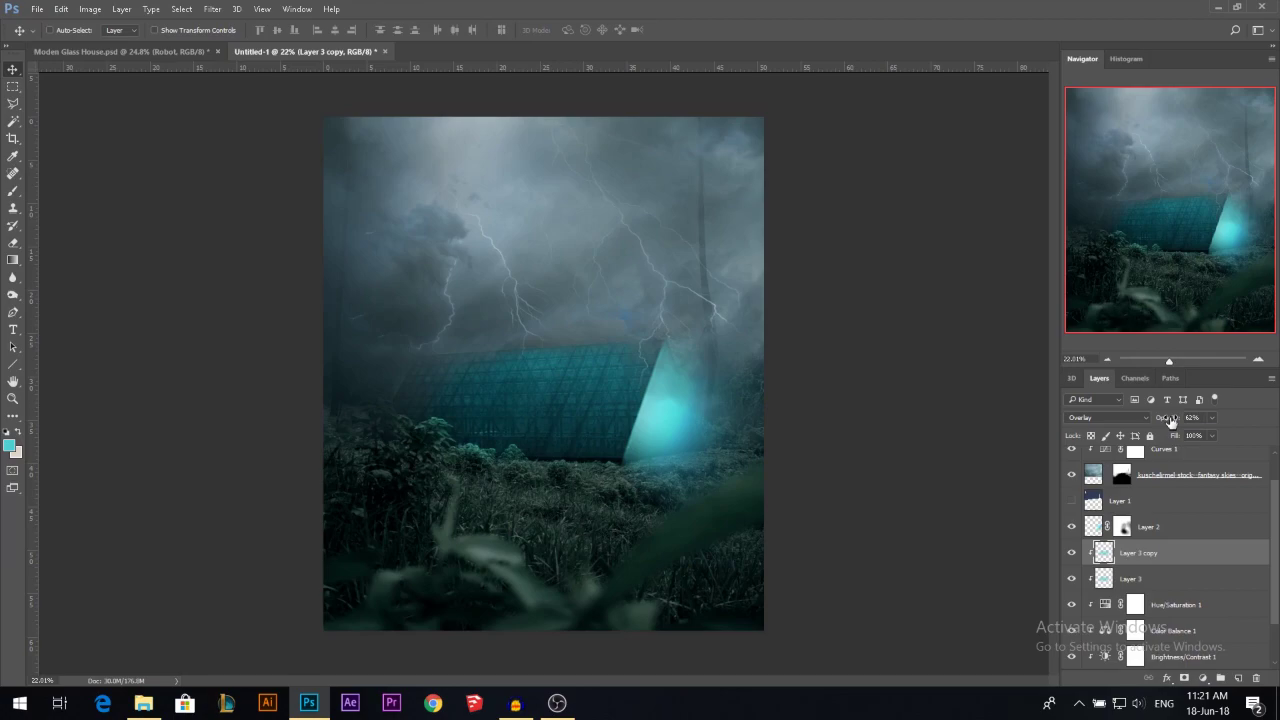
key("ctrl+j")
left_click_drag(1172, 421, 1148, 447)
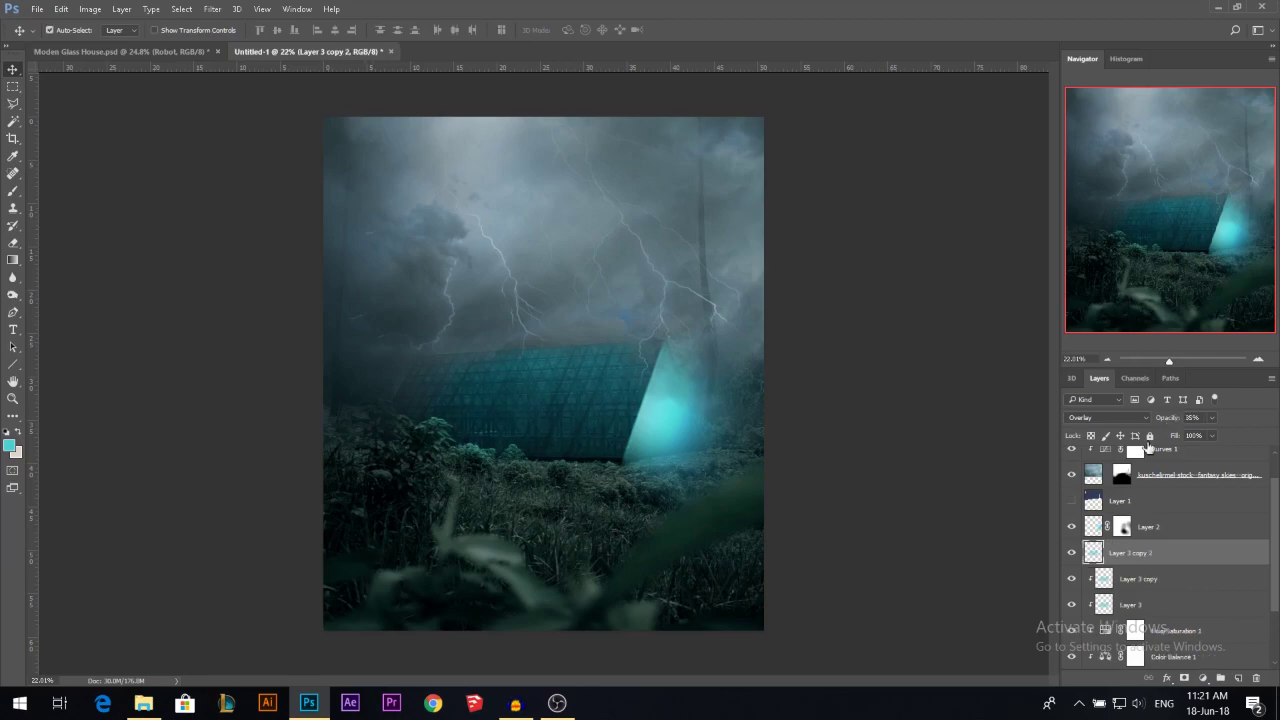
key("shift+alt+s")
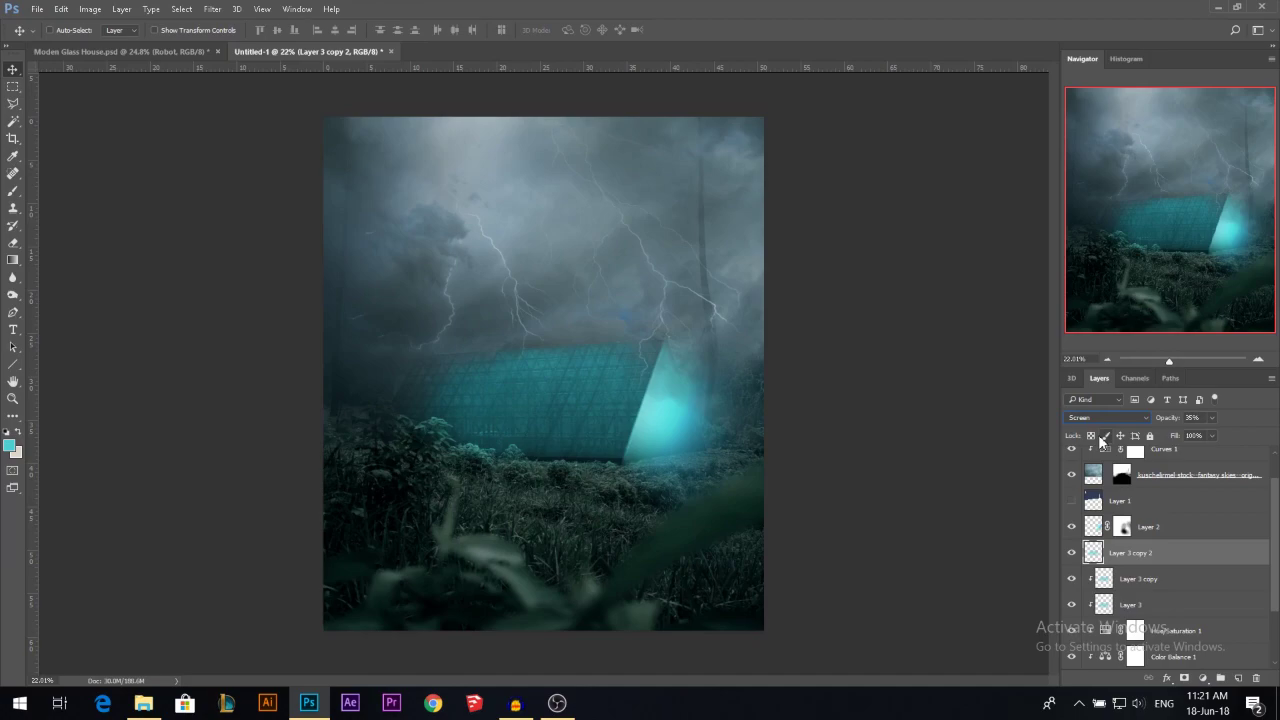
key("shift+alt+d")
Erase part of the teal tint on the two roof copies with a large soft eraser, fading it toward the roof's far end.
key("e")
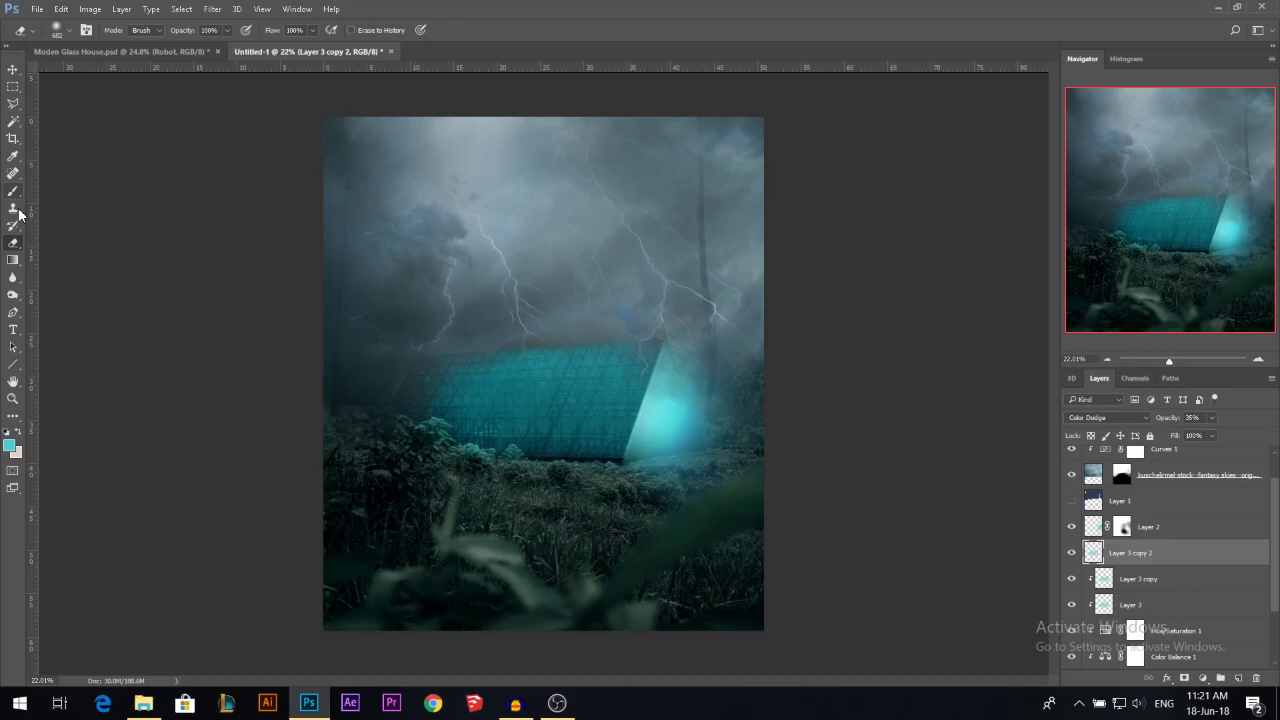
left_click(455, 395)
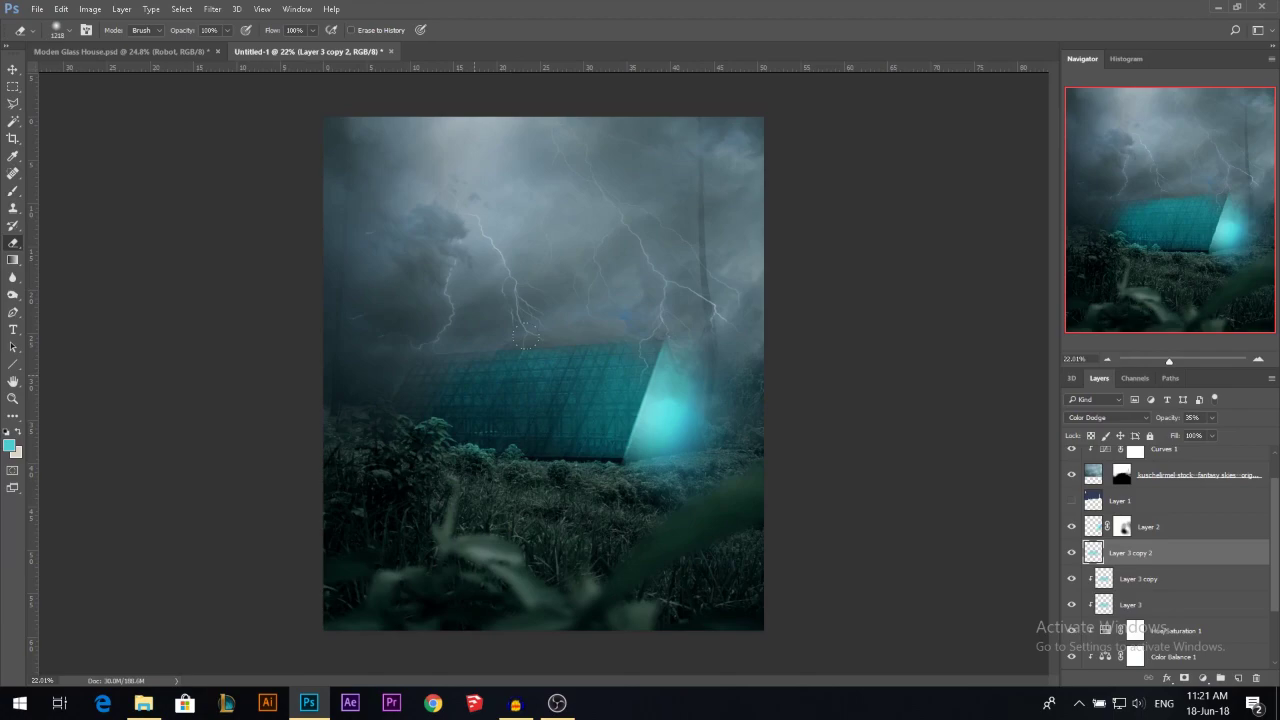
key("alt+bracketleft")
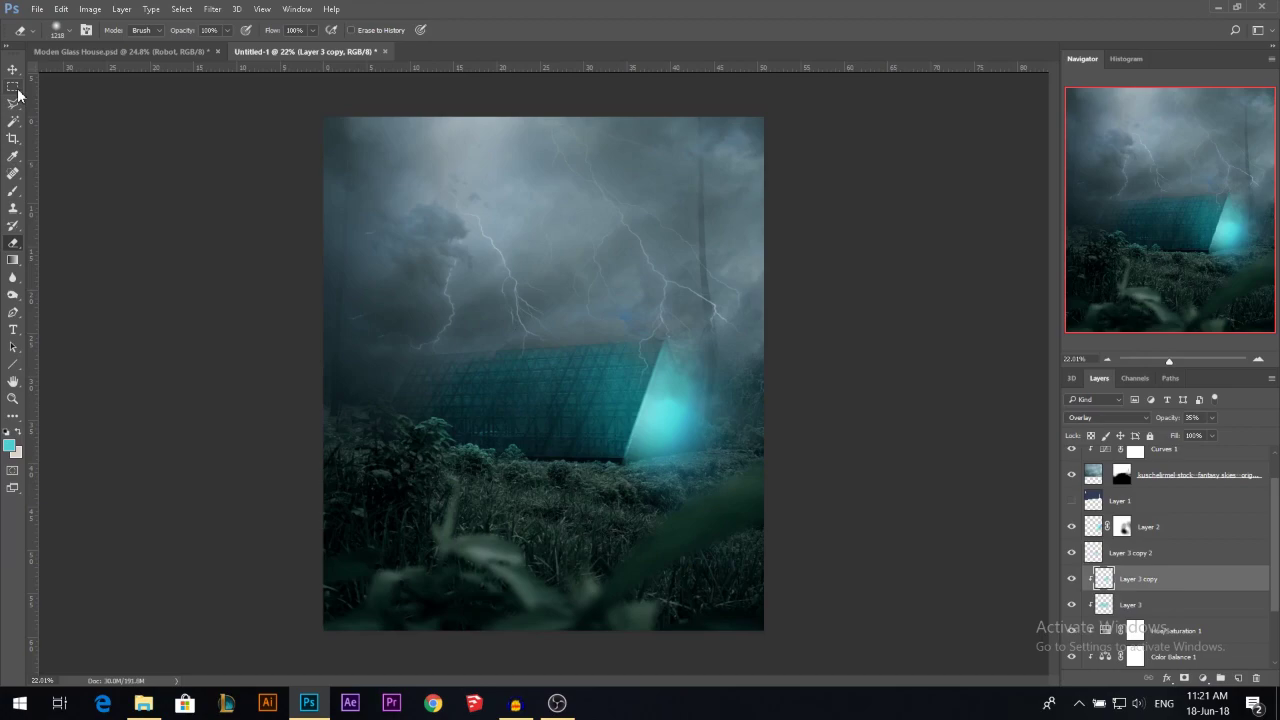
key("v")
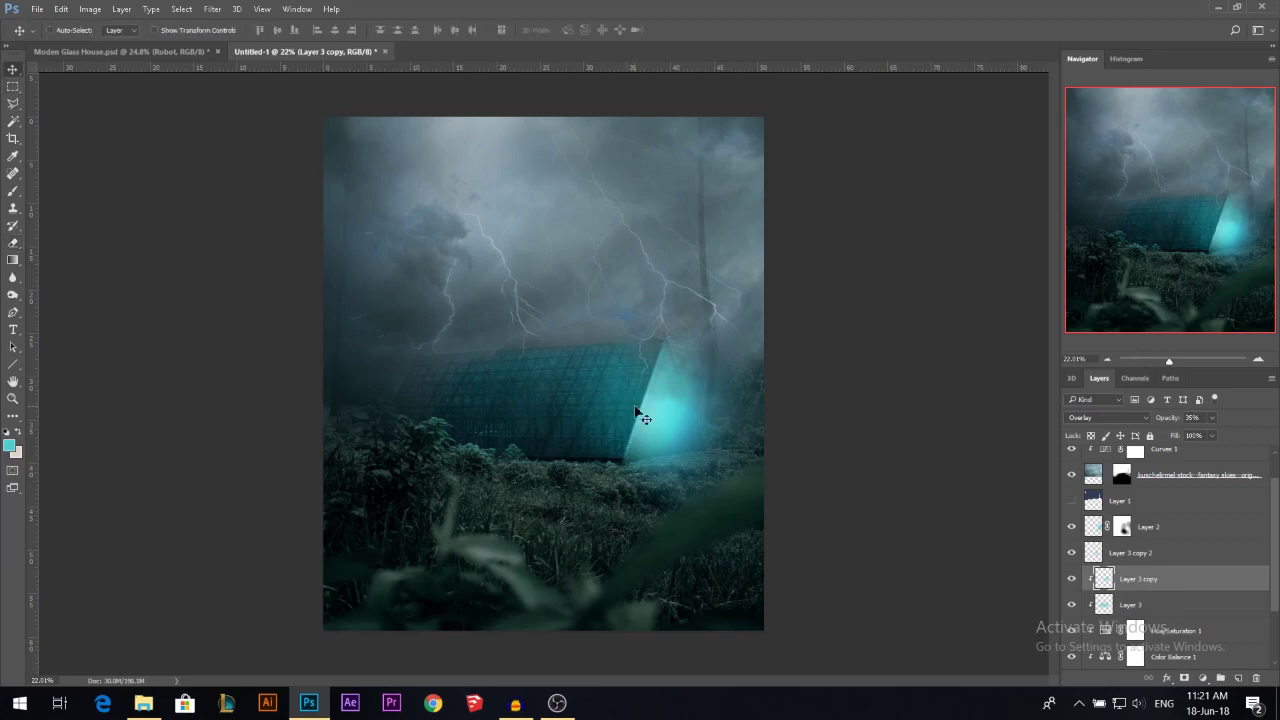
left_click_drag(635, 407, 630, 405)
Adjust the stormy sky layer with Hue/Saturation, setting hue to -10 and saturation to +32.
left_click(1100, 478)
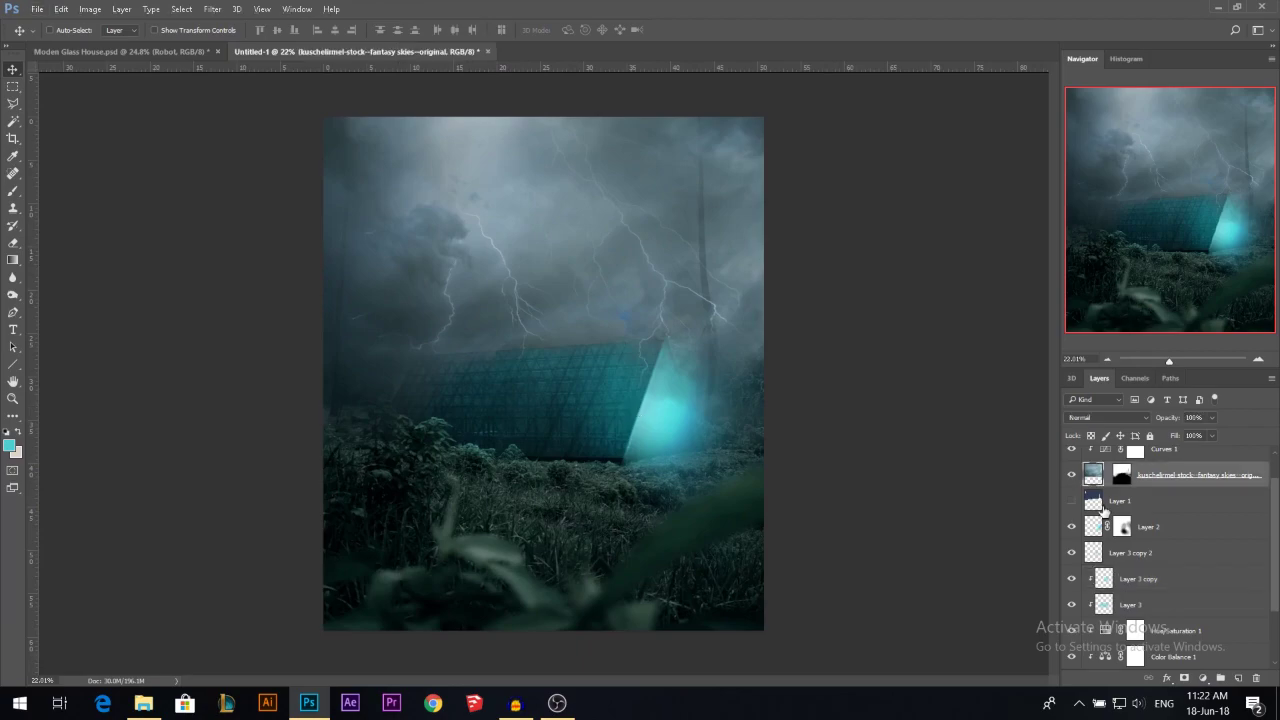
key("ctrl+u")
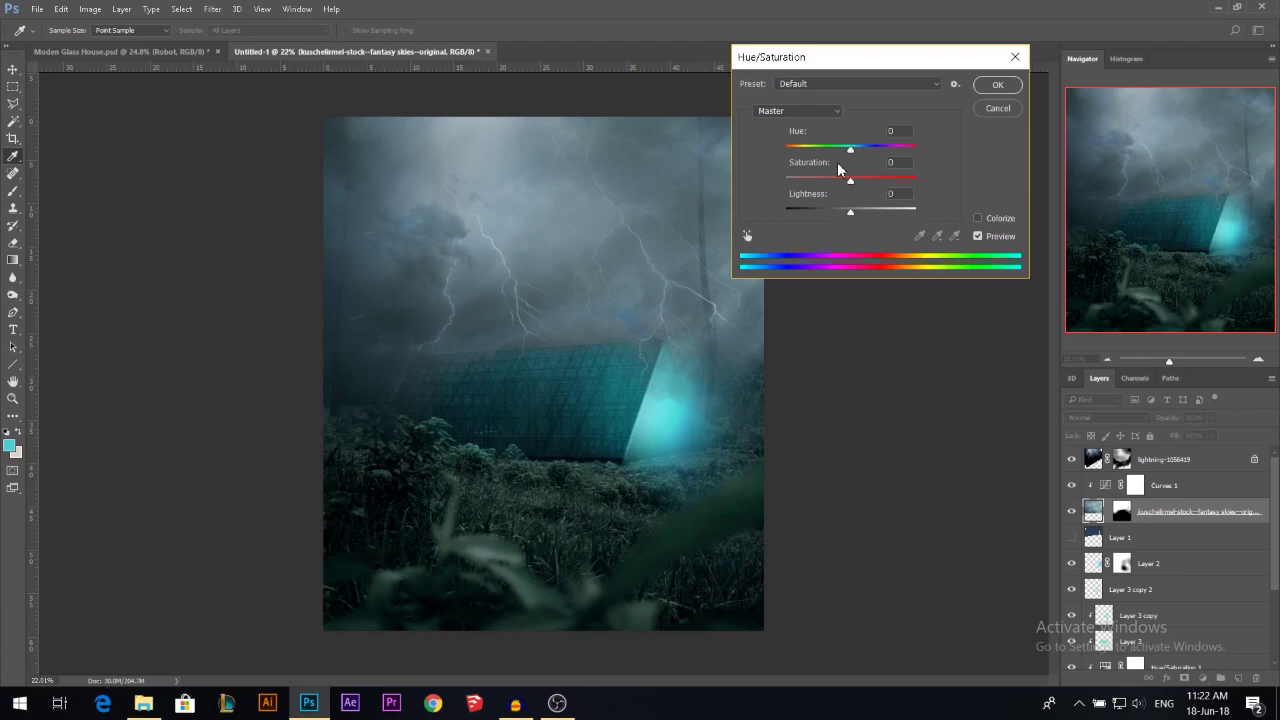
left_click_drag(850, 150, 844, 150)
left_click_drag(850, 181, 871, 181)
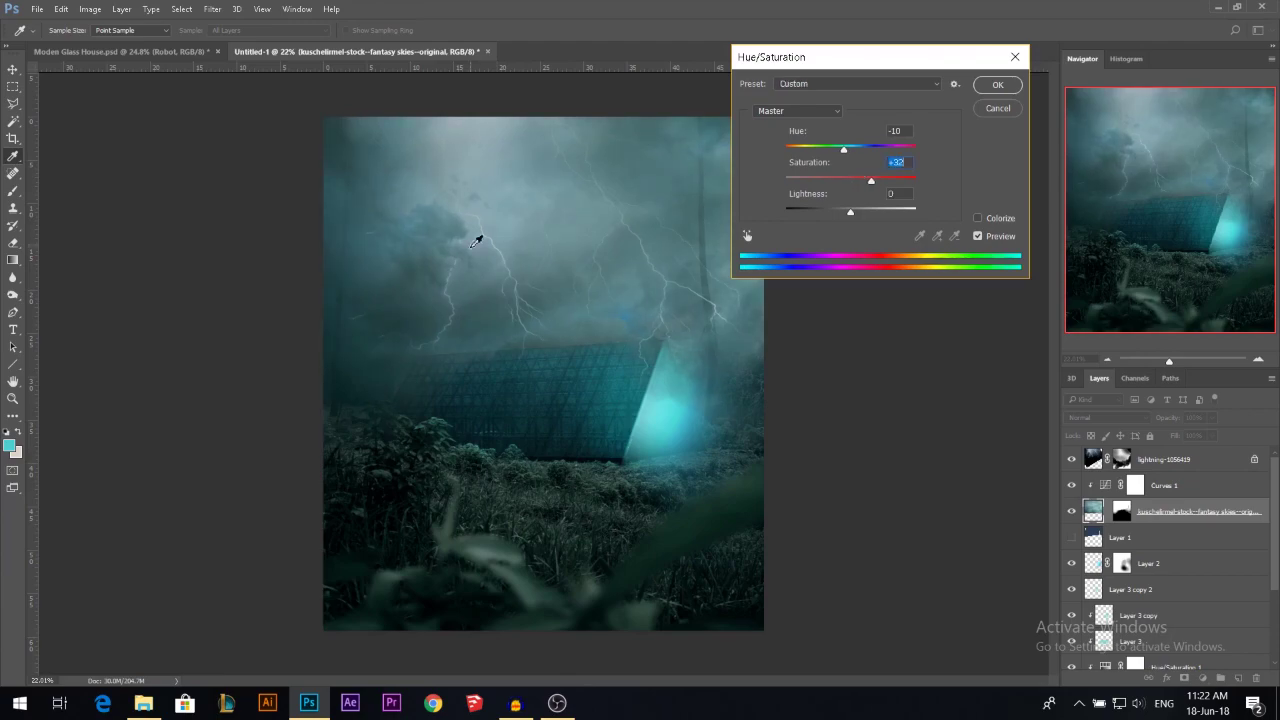
key("Return")
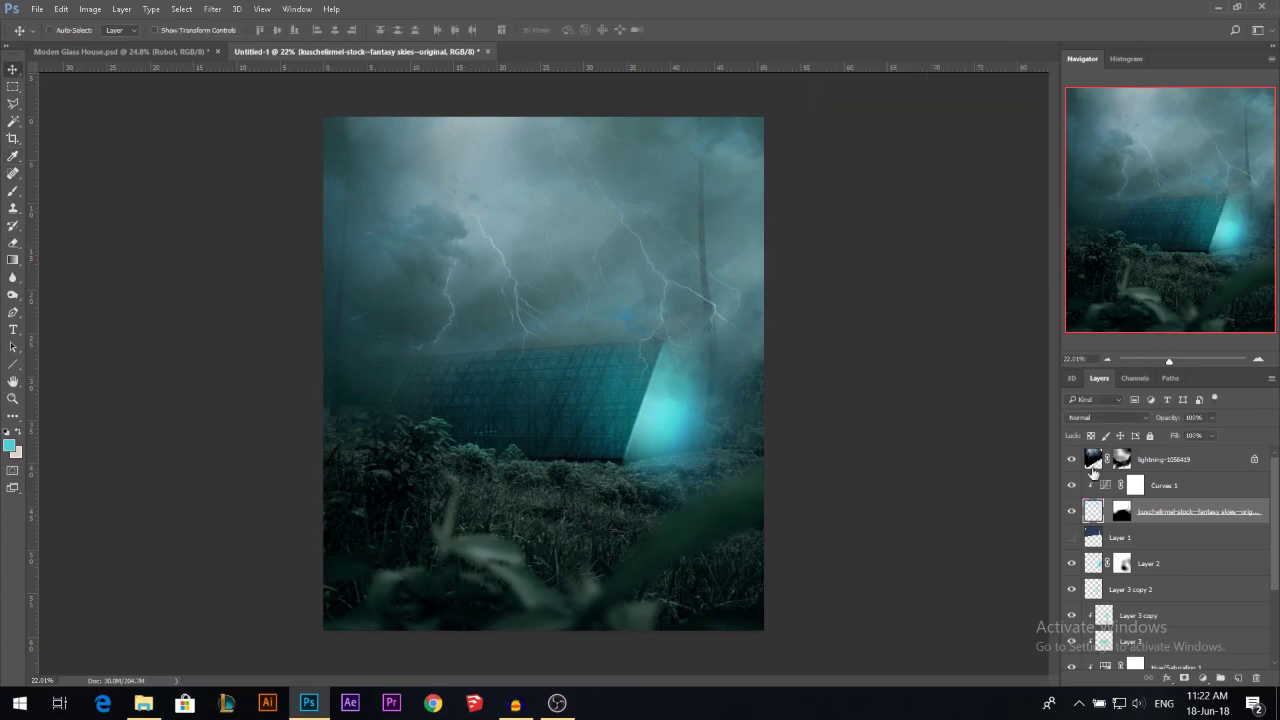
Shift the lightning layer's hue slightly toward teal and raise its saturation with Hue/Saturation.
left_click(1093, 470)
key("ctrl+u")
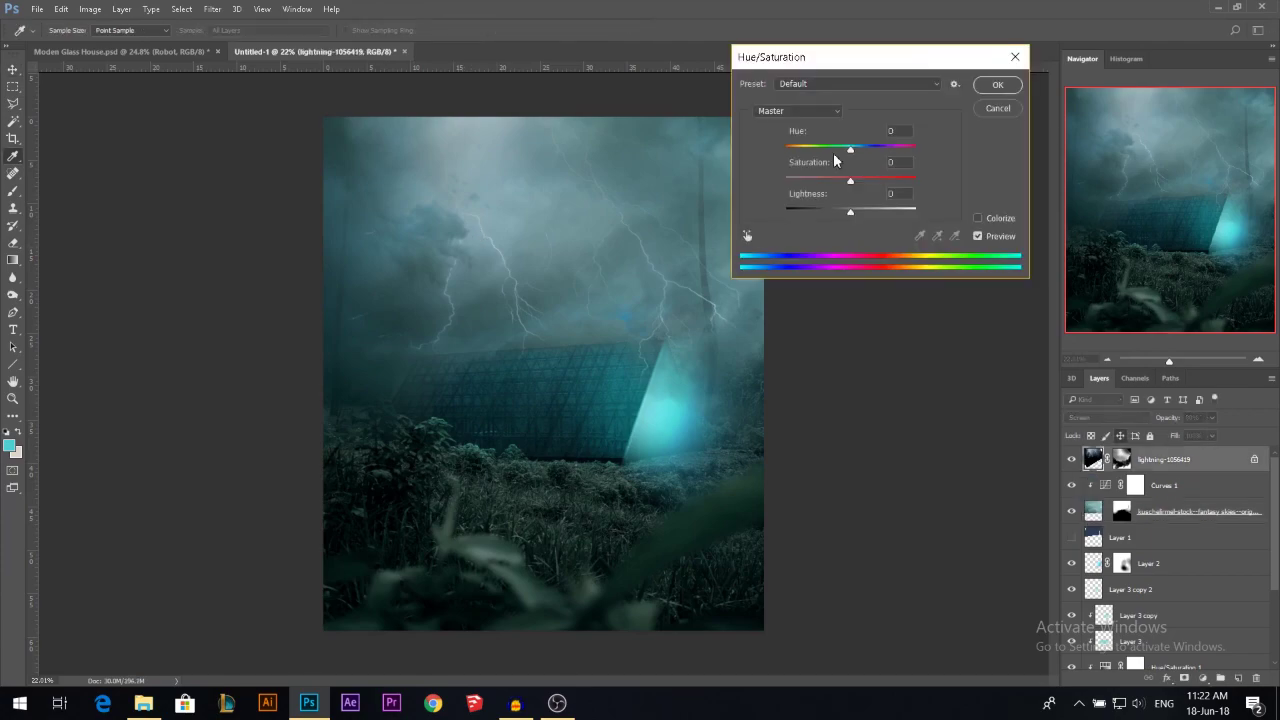
left_click_drag(850, 150, 844, 150)
left_click_drag(850, 181, 861, 181)
key("Return")
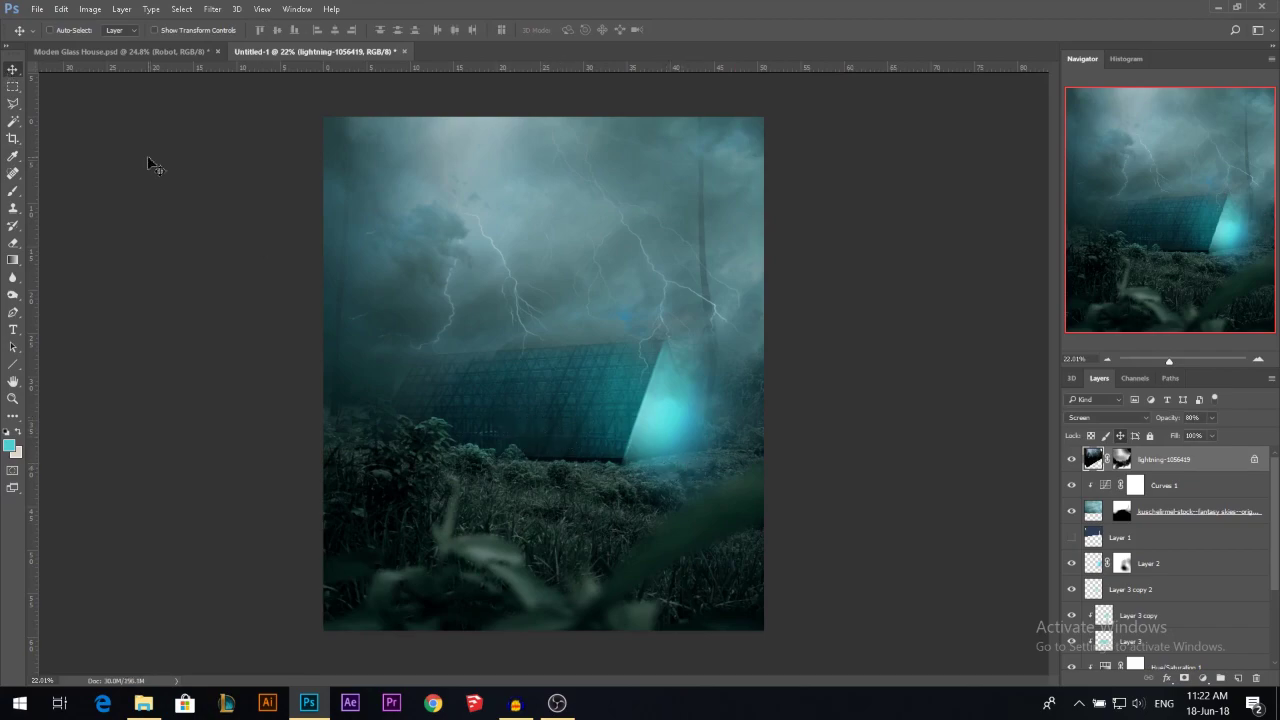
Bring the Robot group from the Moden Glass House document into the composite, flip it horizontally and stand it in the hut's glowing entrance.
left_click(173, 51)
left_click_drag(408, 451, 684, 445)
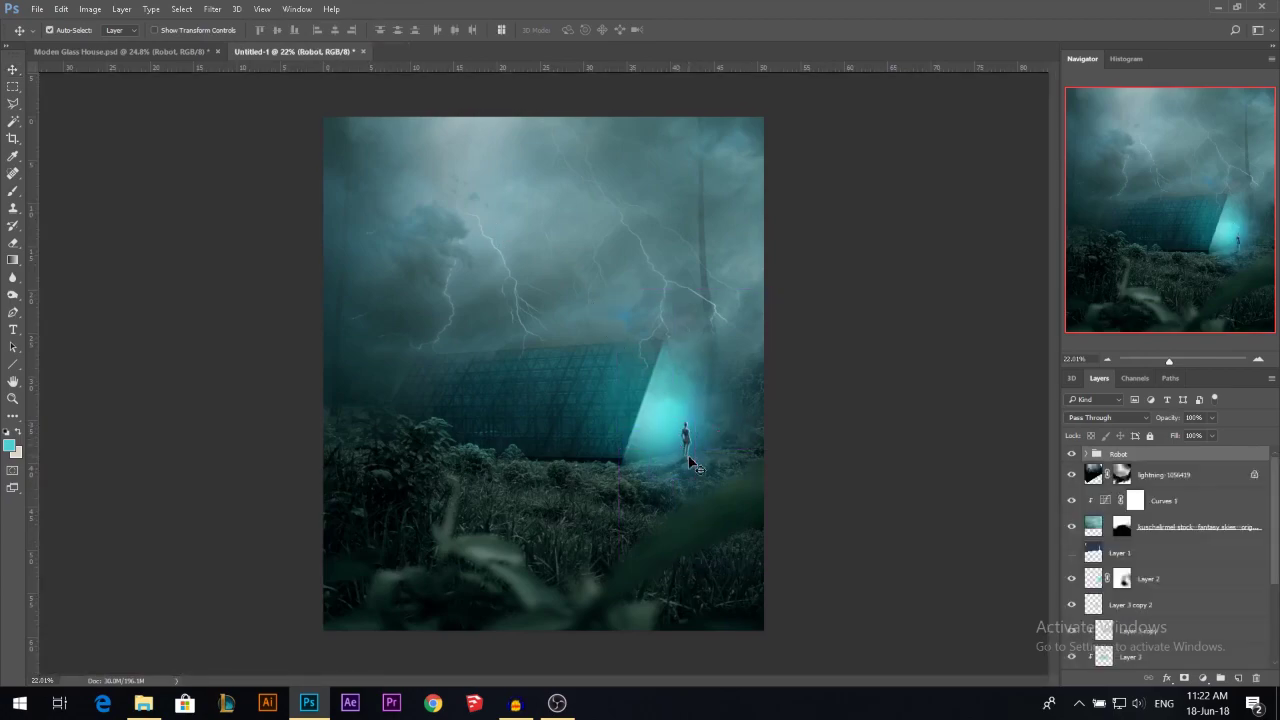
key("ctrl+t")
right_click(684, 462)
left_click(730, 427)
key("Return")
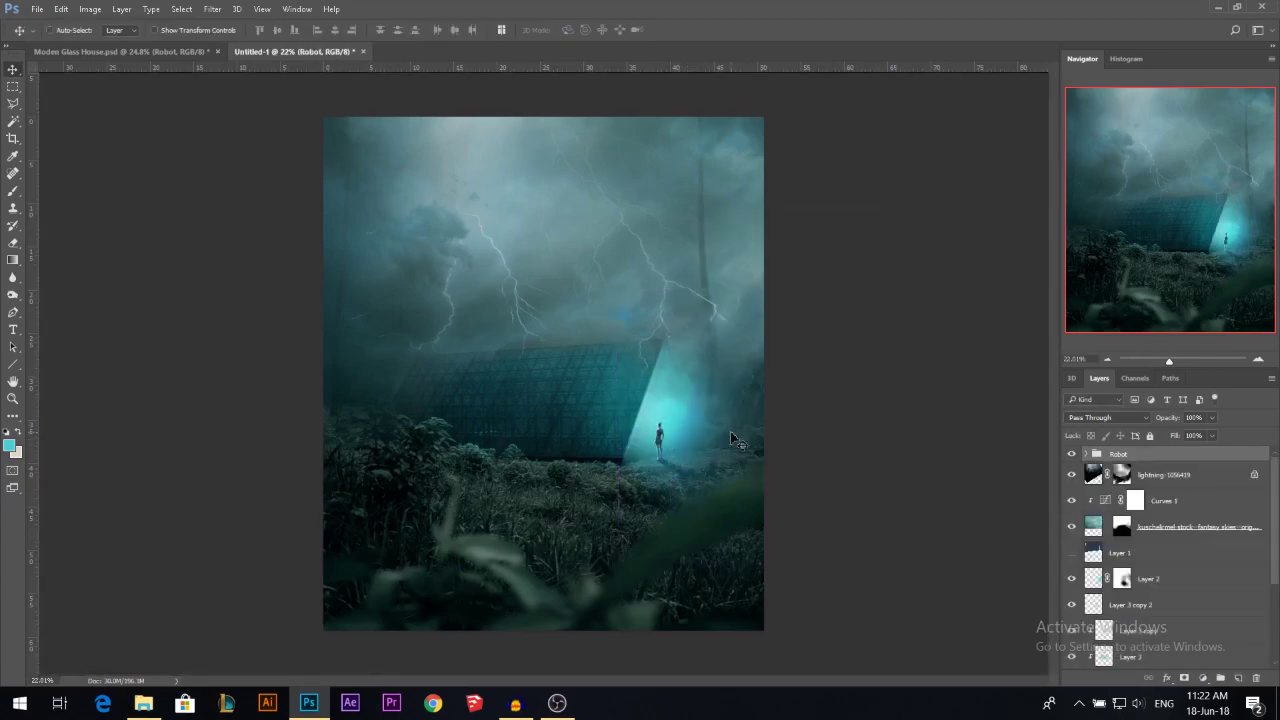
Move the robot figure slightly farther from the hut and lower on the grass in front of the glowing entrance.
left_click_drag(668, 466, 686, 476)
scroll(676, 451, "up", 4)
scroll(737, 484, "up", 4)
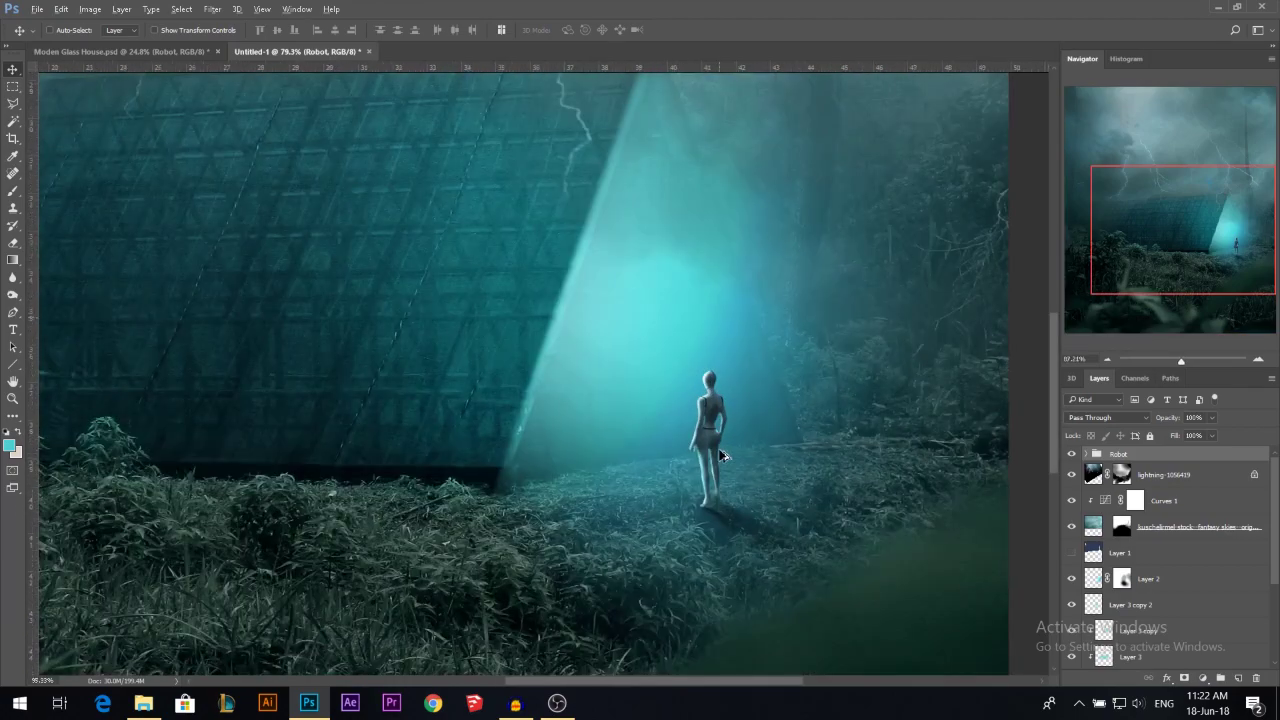
scroll(717, 466, "down", 1)
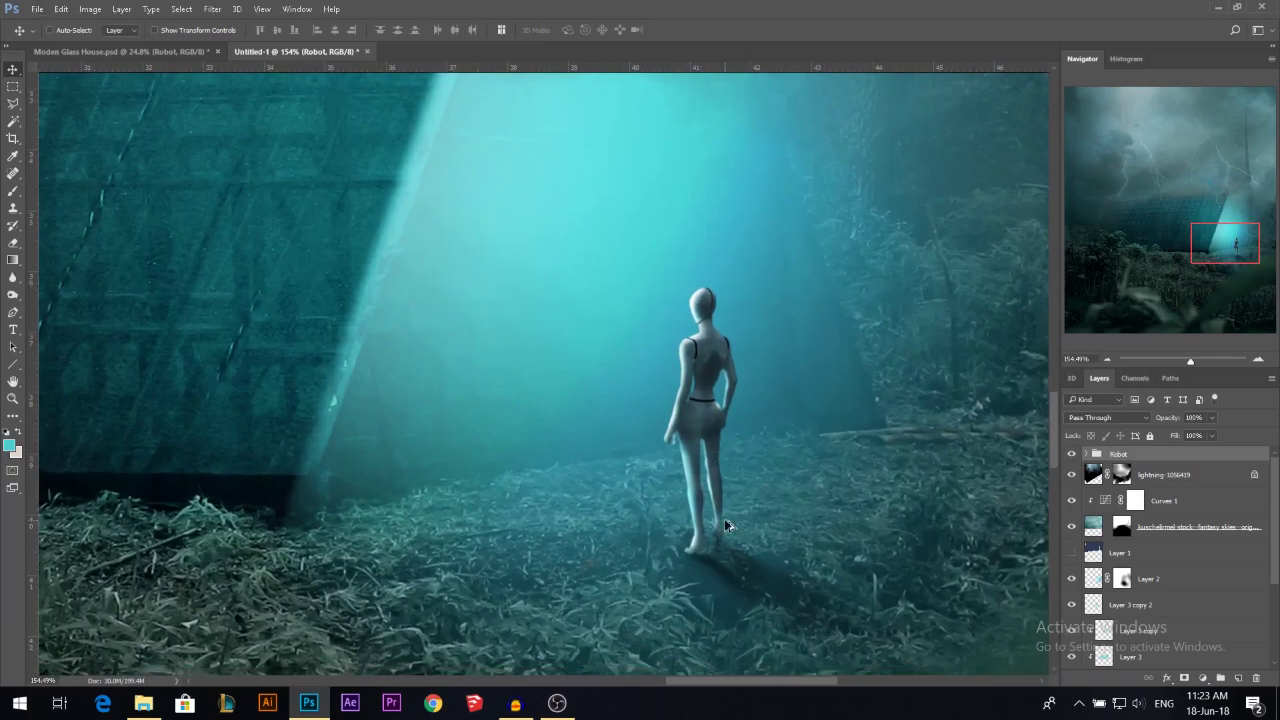
Examine what each layer and Curves adjustment in the Robot group contributes by toggling their visibility one at a time.
left_click(1086, 454)
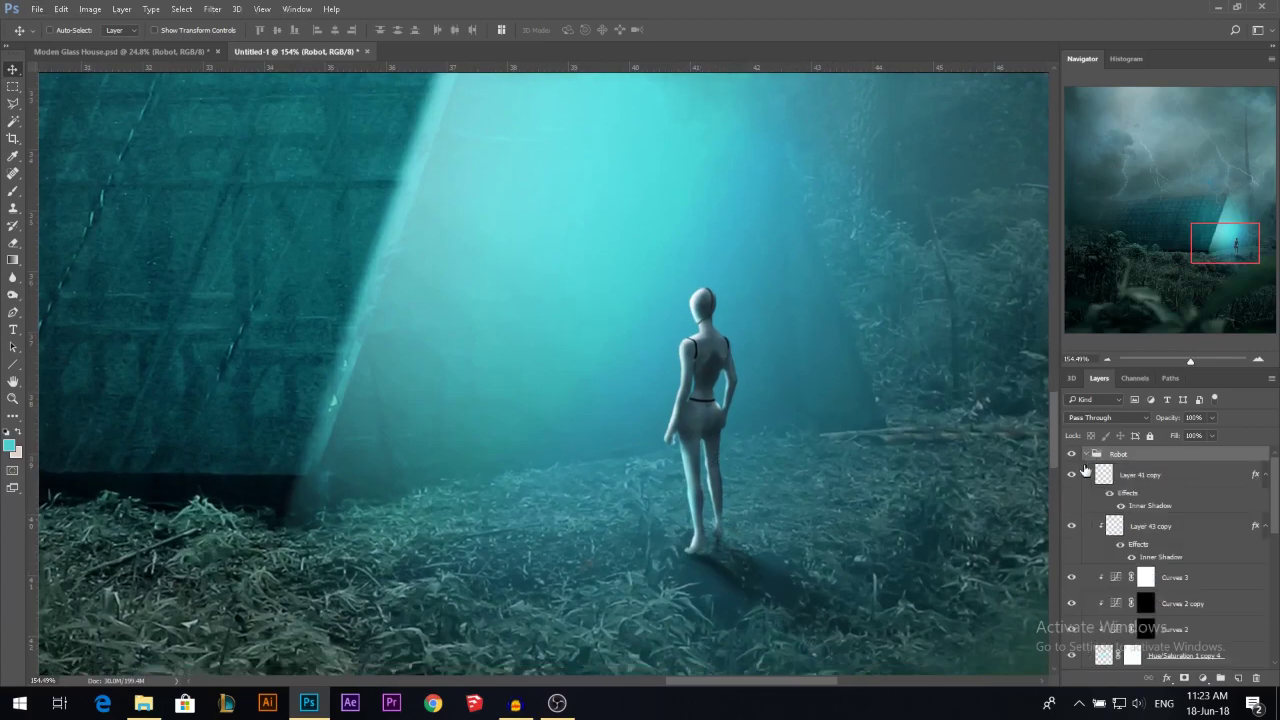
scroll(1072, 530, "down", 2)
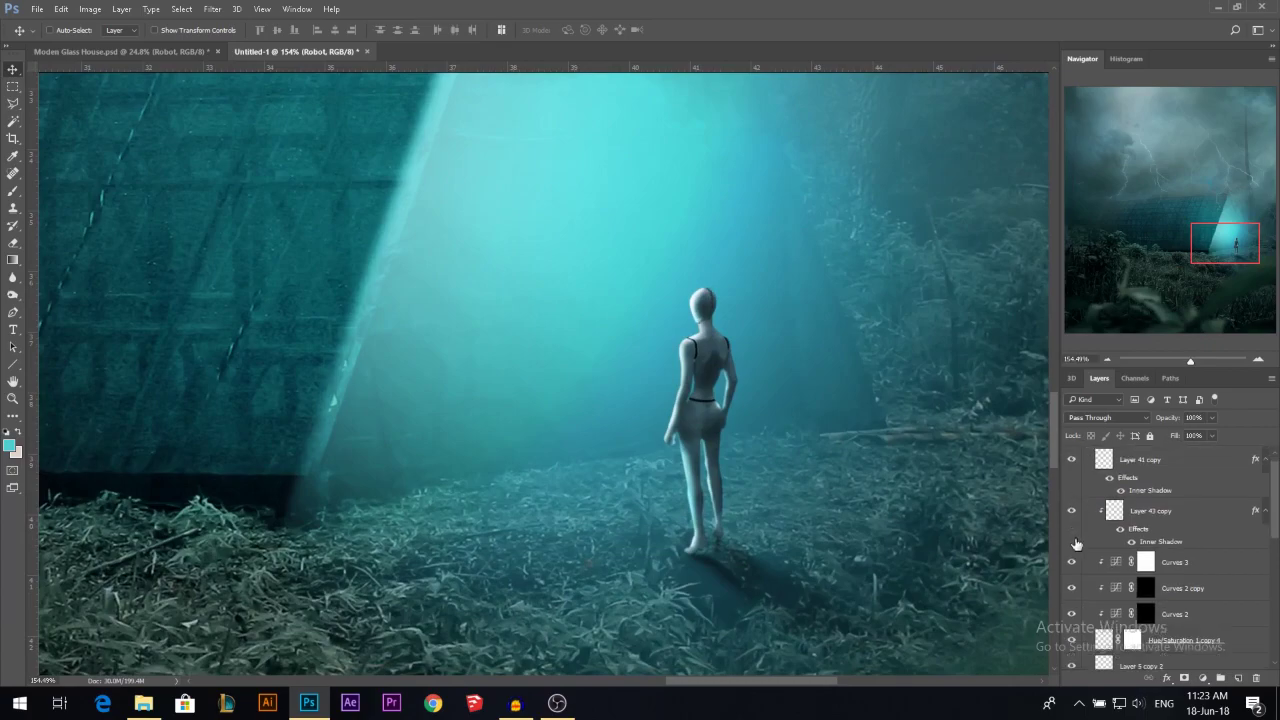
left_click(1073, 593)
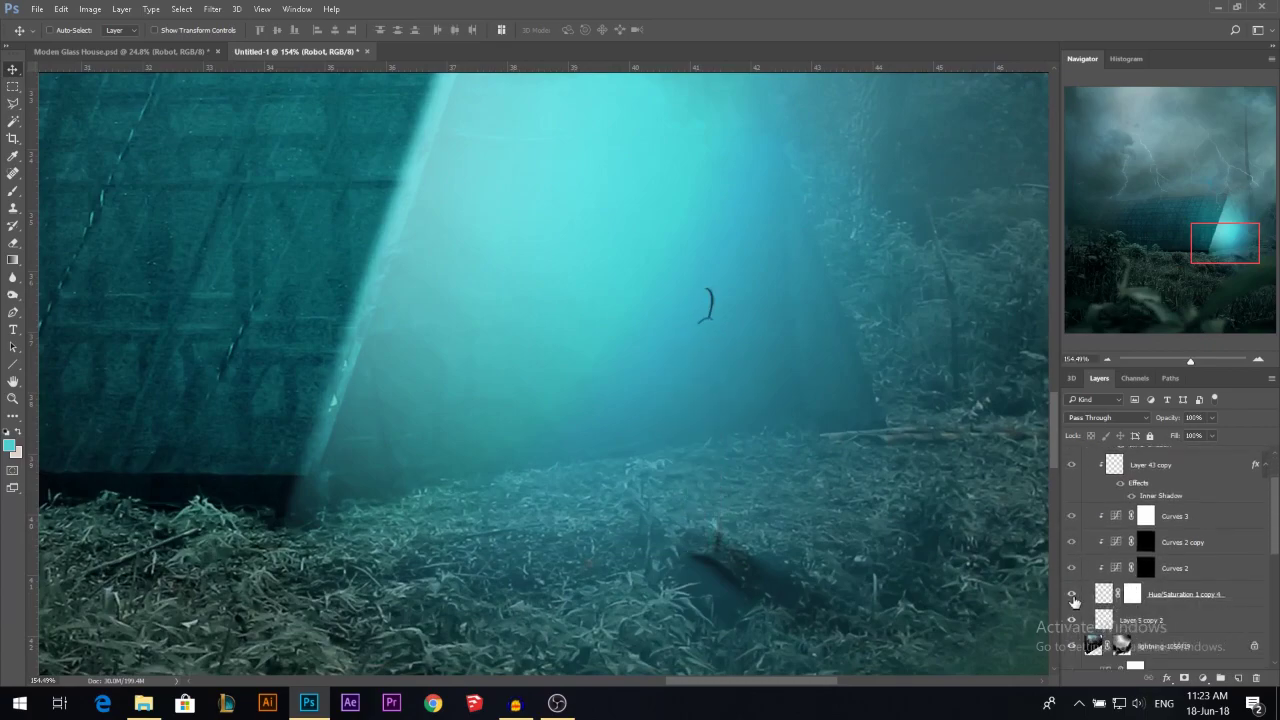
left_click(1073, 593)
left_click(1072, 466)
left_click(1073, 467)
left_click(1072, 517)
left_click(1072, 518)
left_click(1074, 528)
left_click(1073, 543)
left_click(1073, 543)
left_click(1073, 543)
left_click(1073, 543)
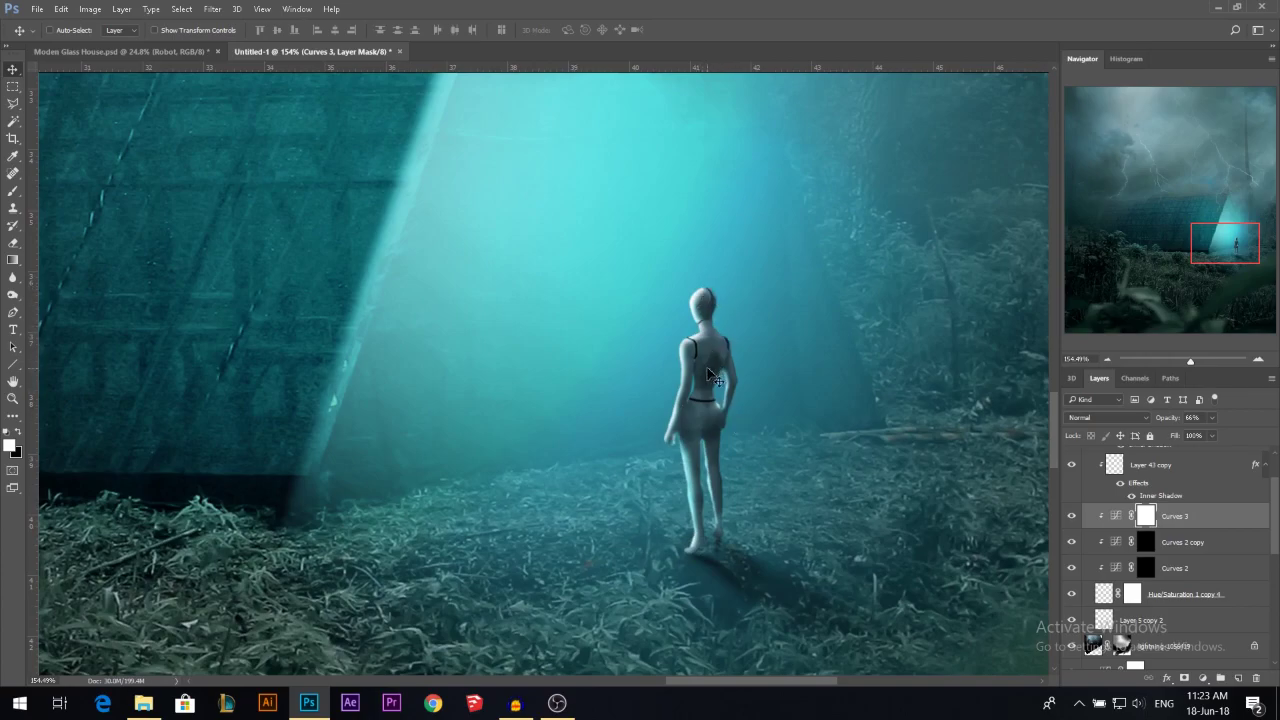
scroll(734, 456, "down", 5)
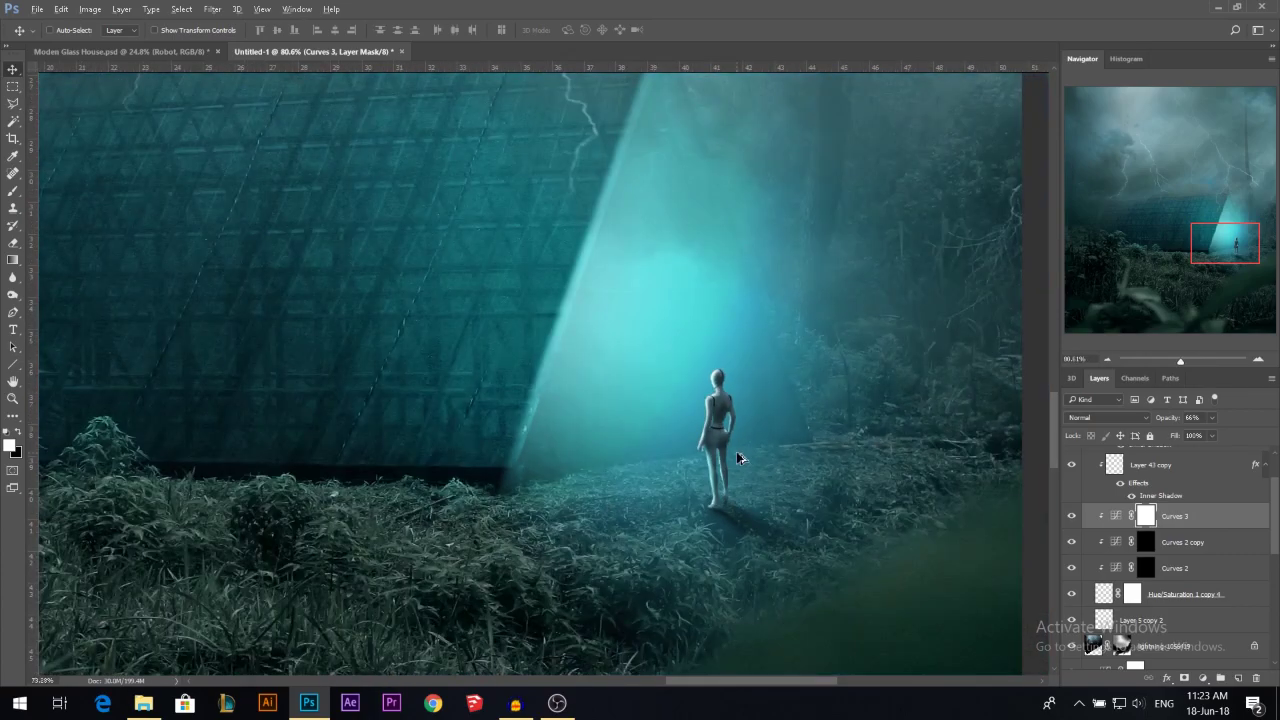
scroll(622, 458, "down", 5)
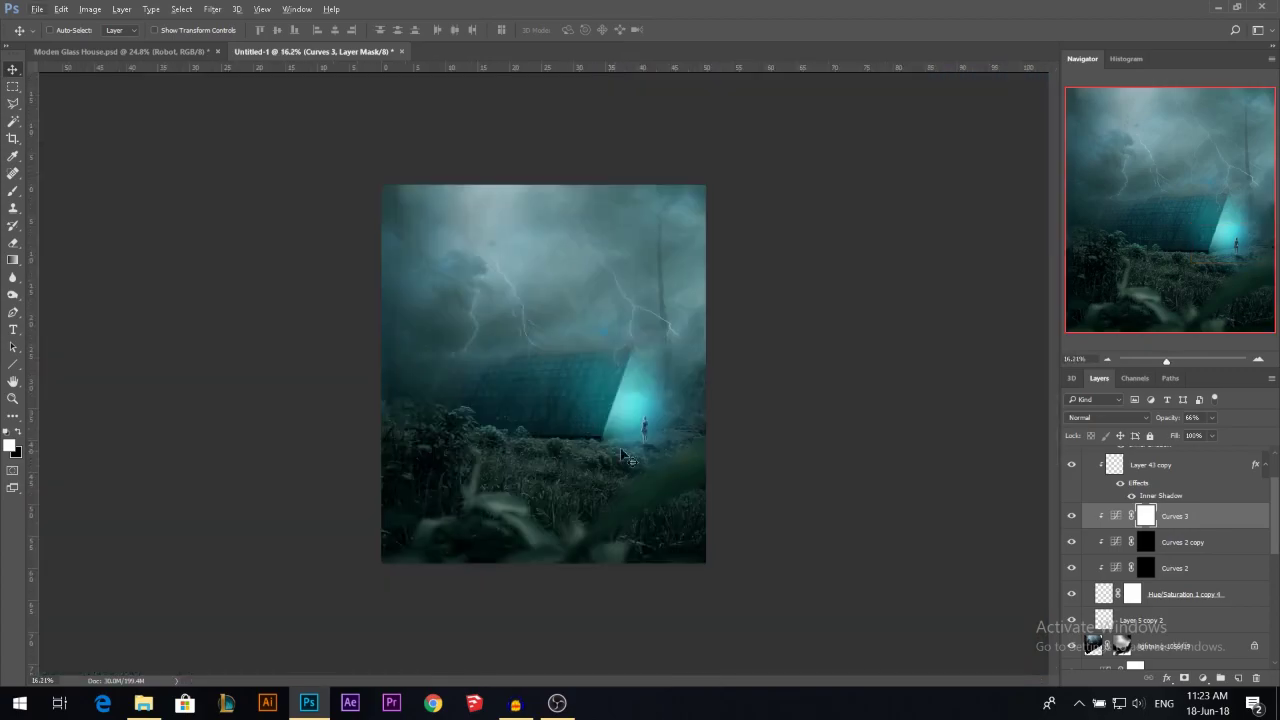
scroll(620, 458, "up", 1)
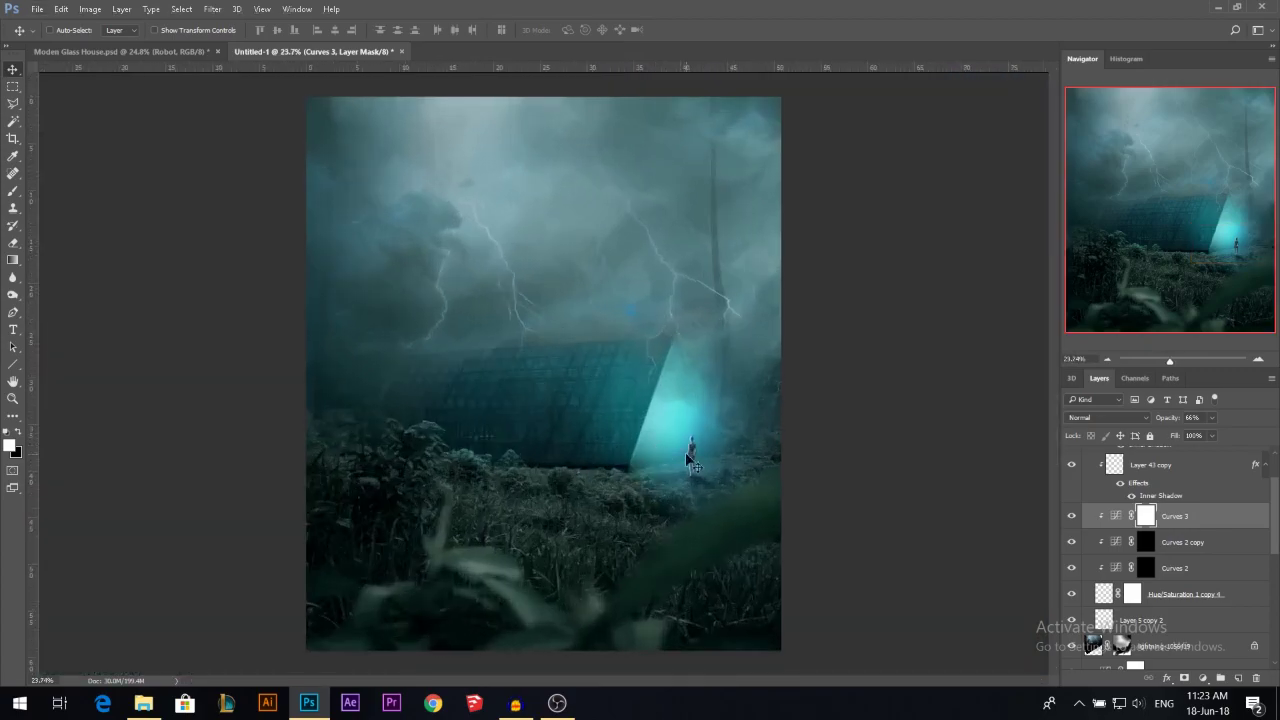
scroll(1170, 528, "up", 2)
Scale the whole Robot group down to about 91.5% of its size.
left_click(1104, 458)
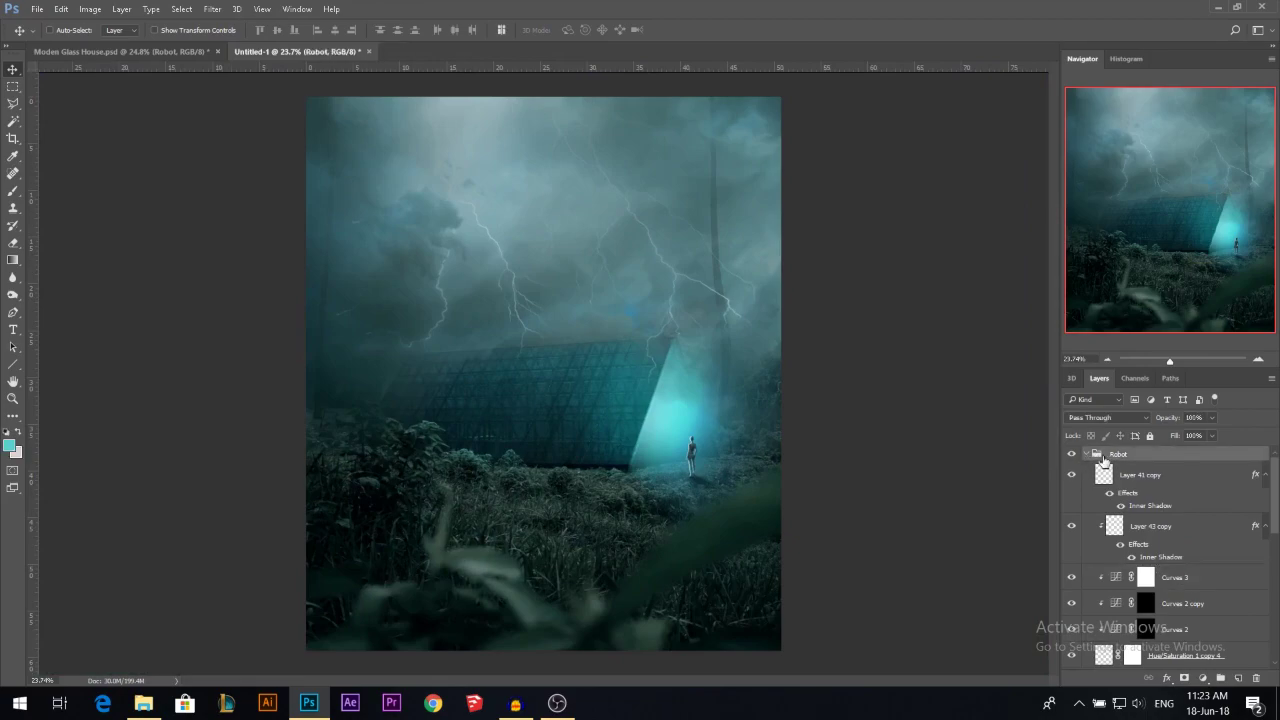
left_click(1086, 454)
key("ctrl+t")
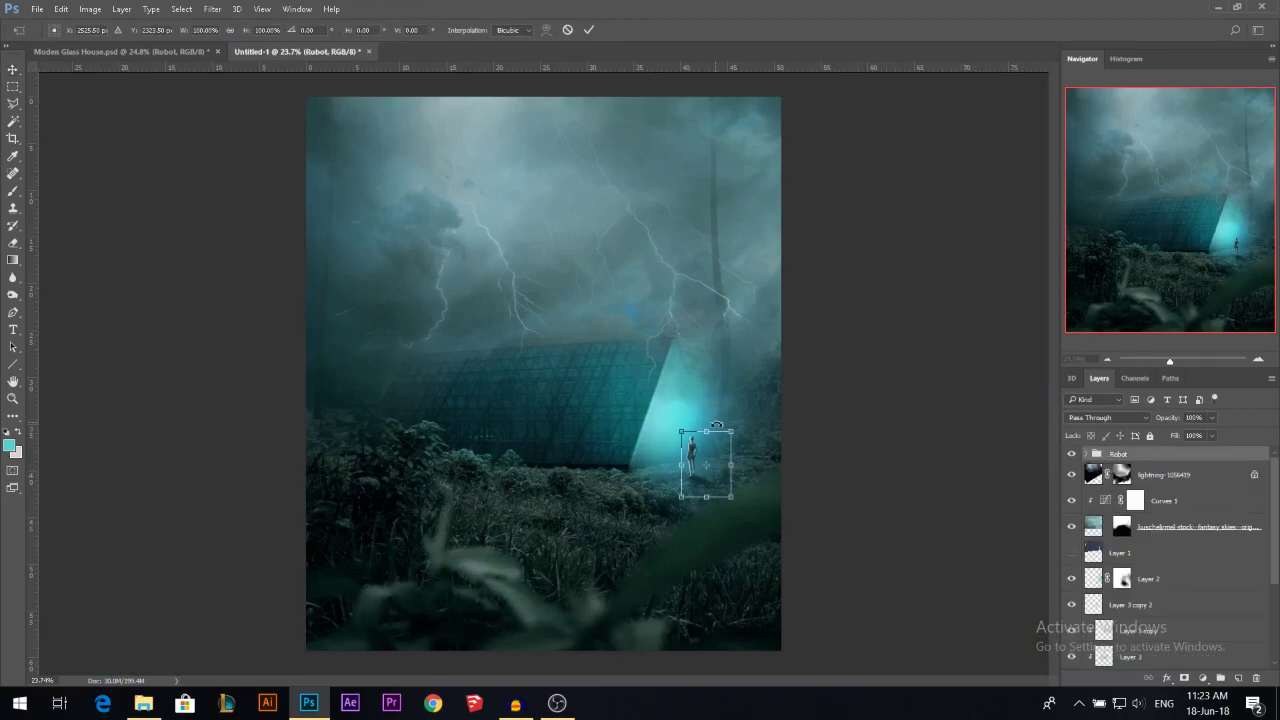
left_click_drag(733, 430, 730, 431)
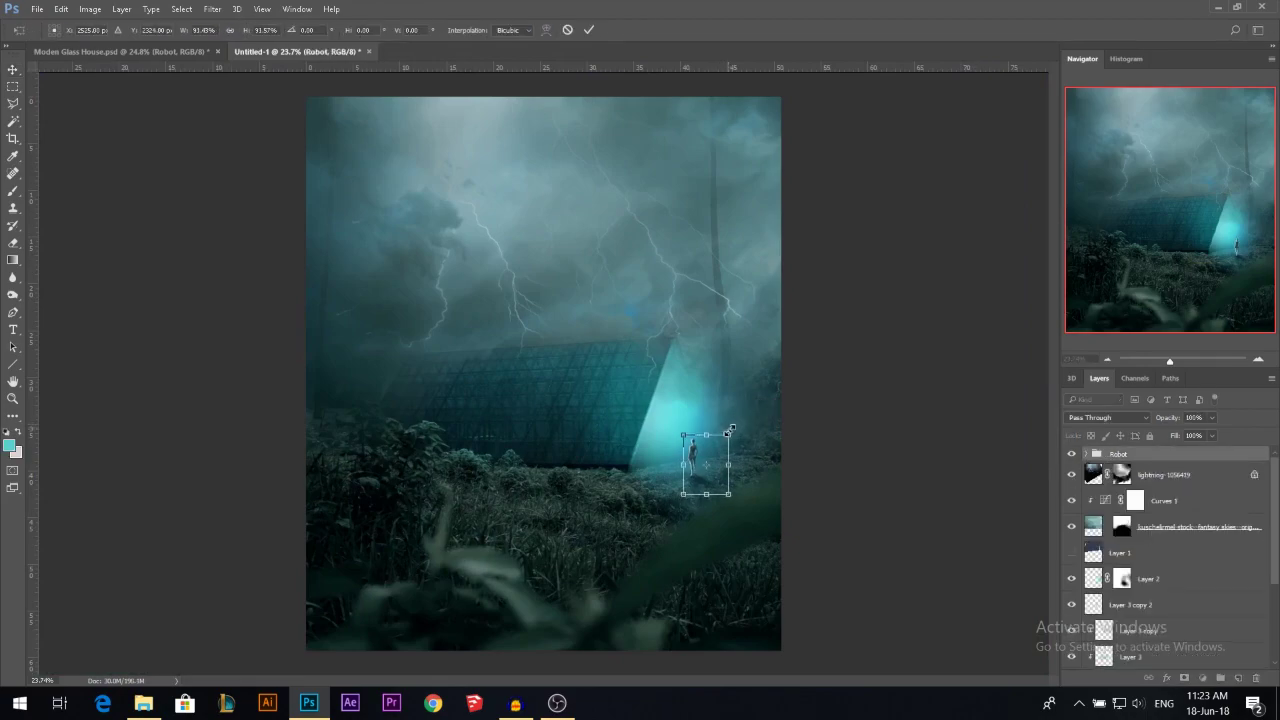
key("Return")
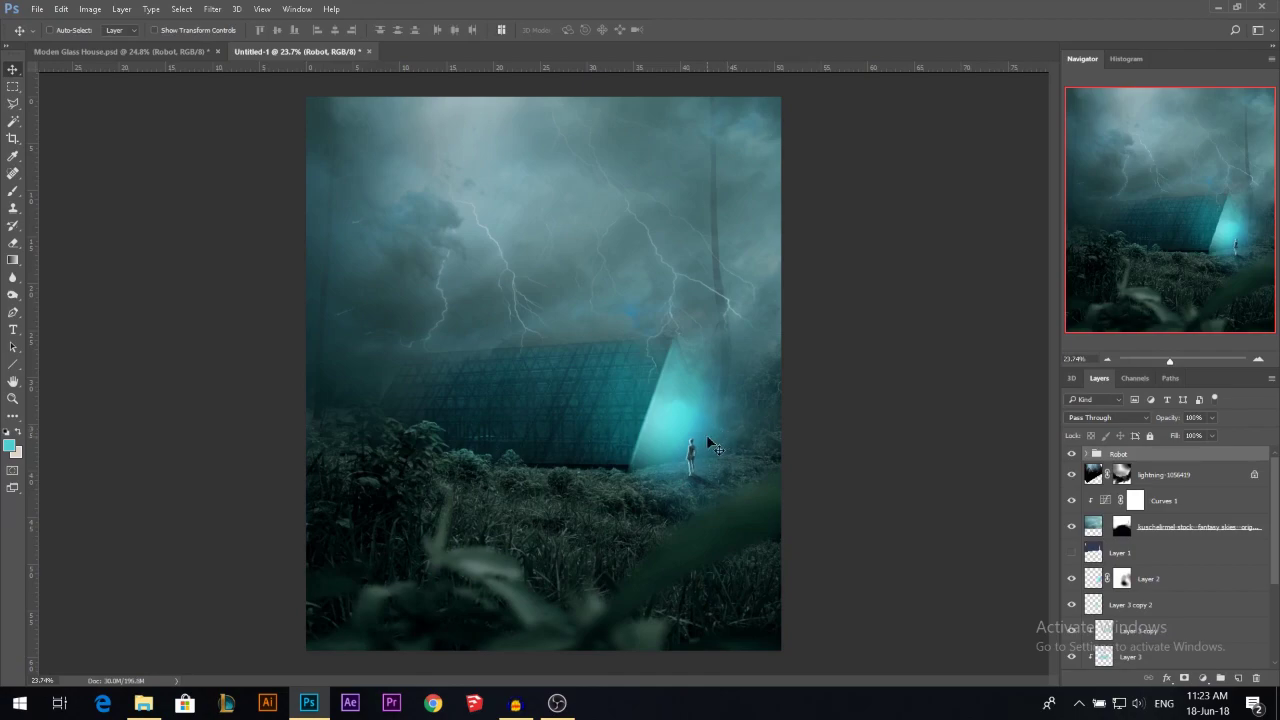
scroll(707, 437, "down", 1)
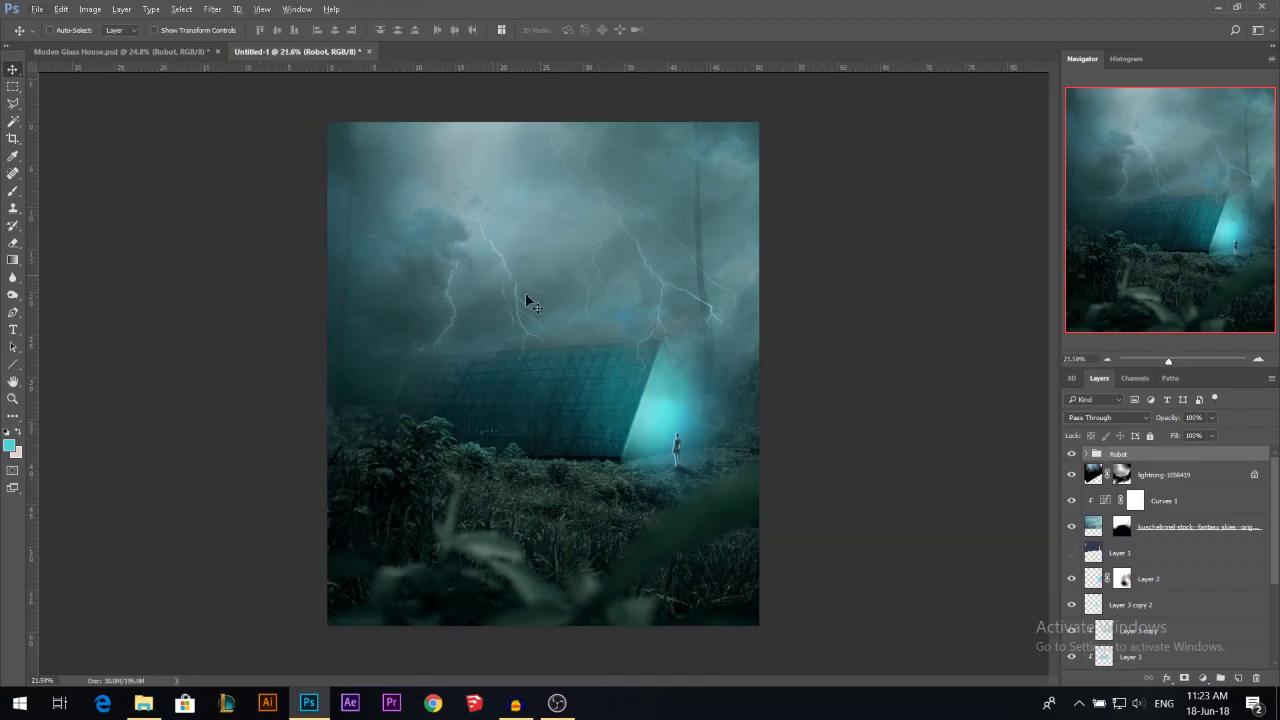
Colorize the stormy sky layer with Hue/Saturation, using hue 187 and saturation 41.
scroll(557, 318, "up", 3)
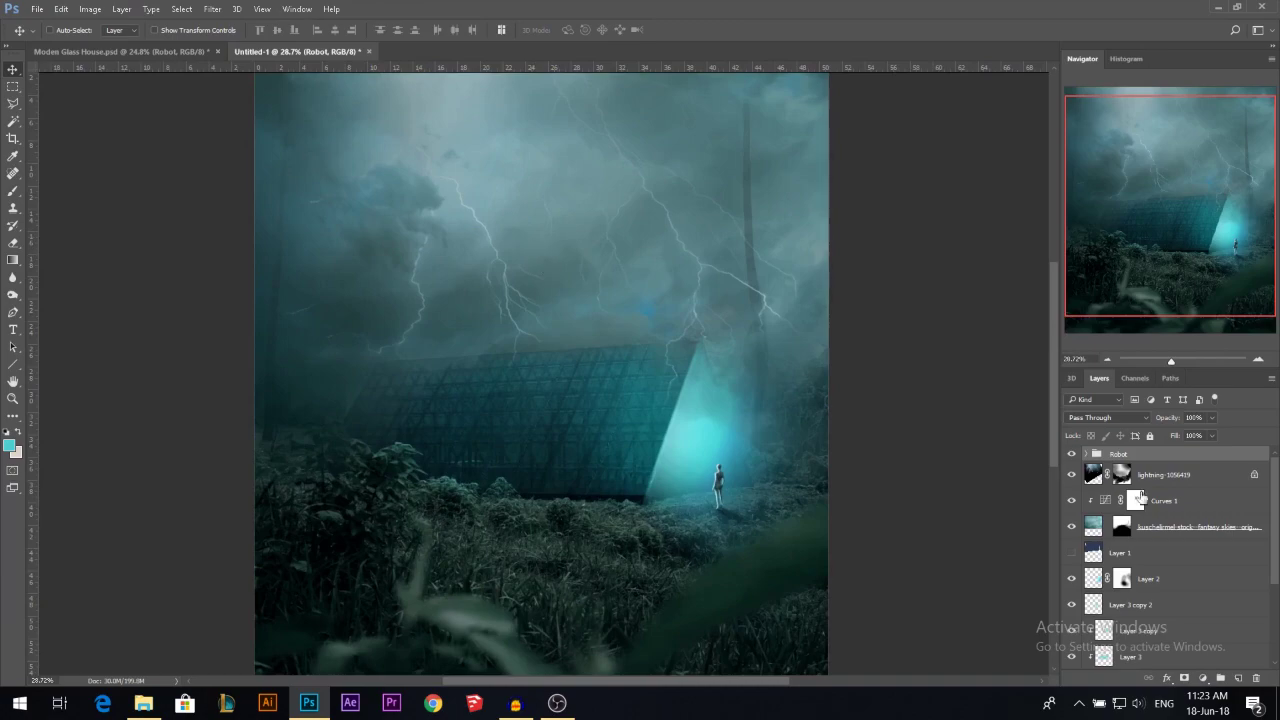
scroll(1140, 497, "down", 1)
left_click(1071, 513)
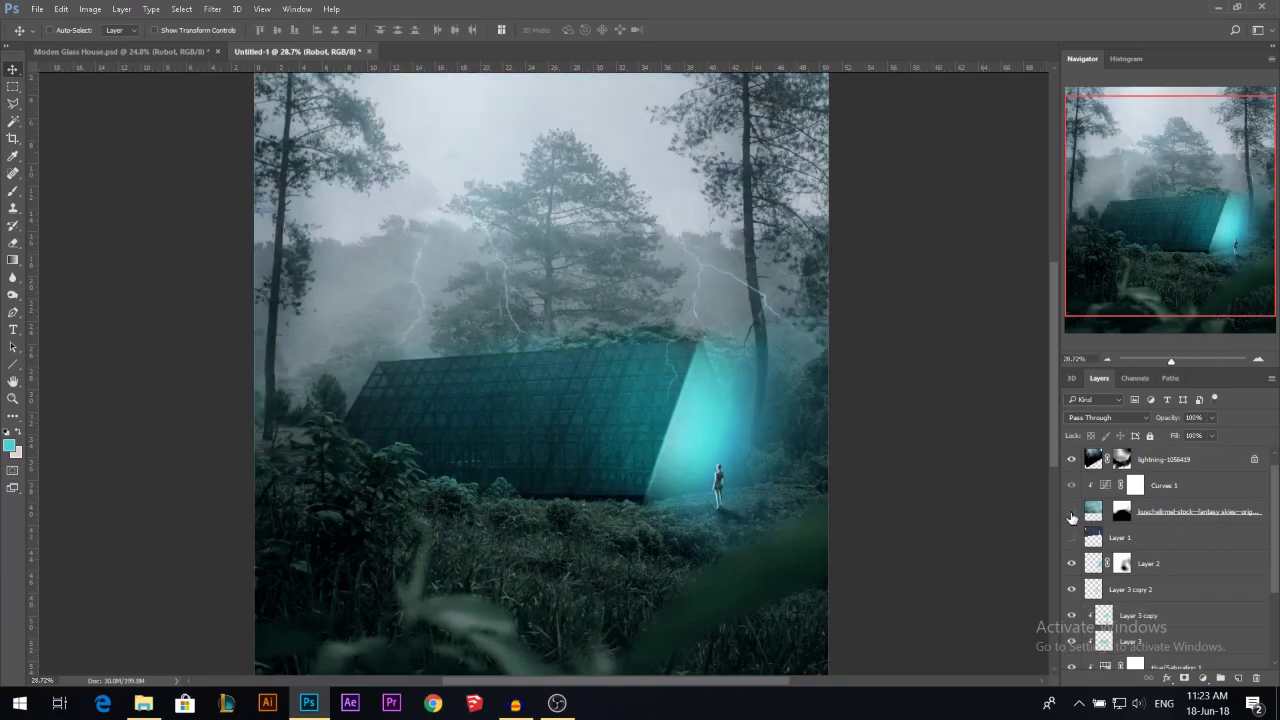
left_click(1071, 513)
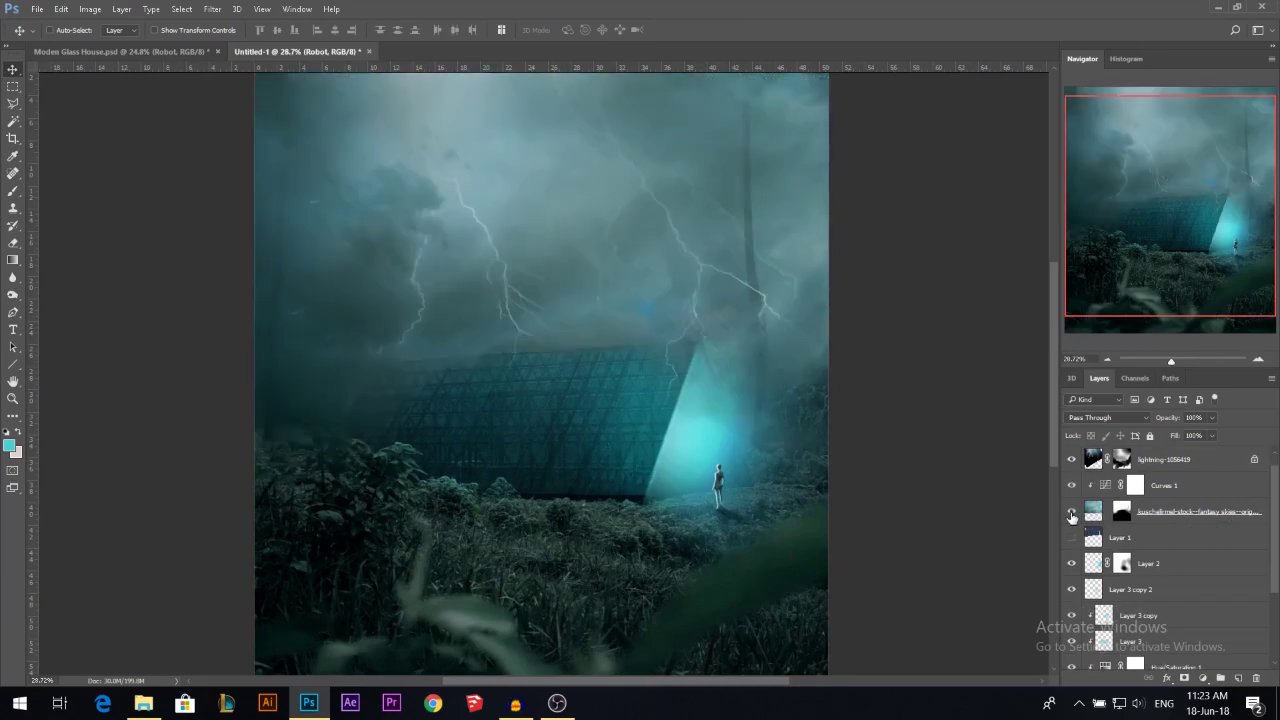
left_click(1093, 512)
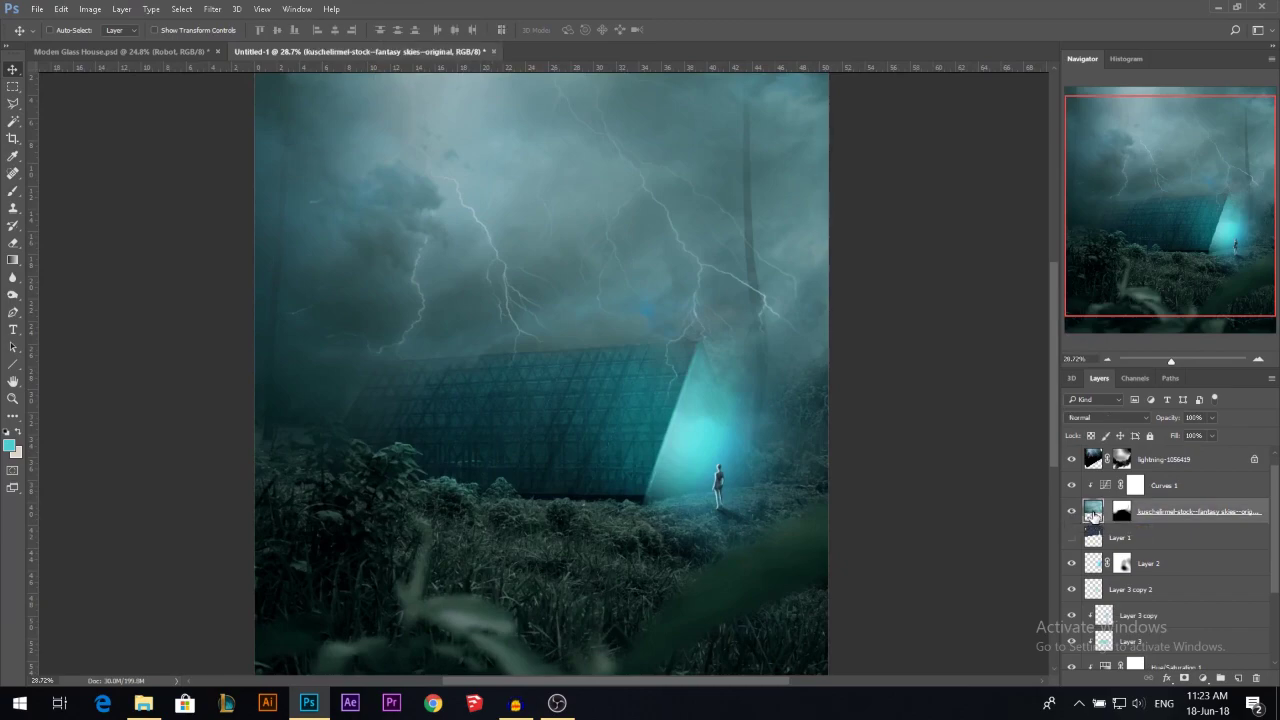
key("ctrl+u")
left_click(878, 181)
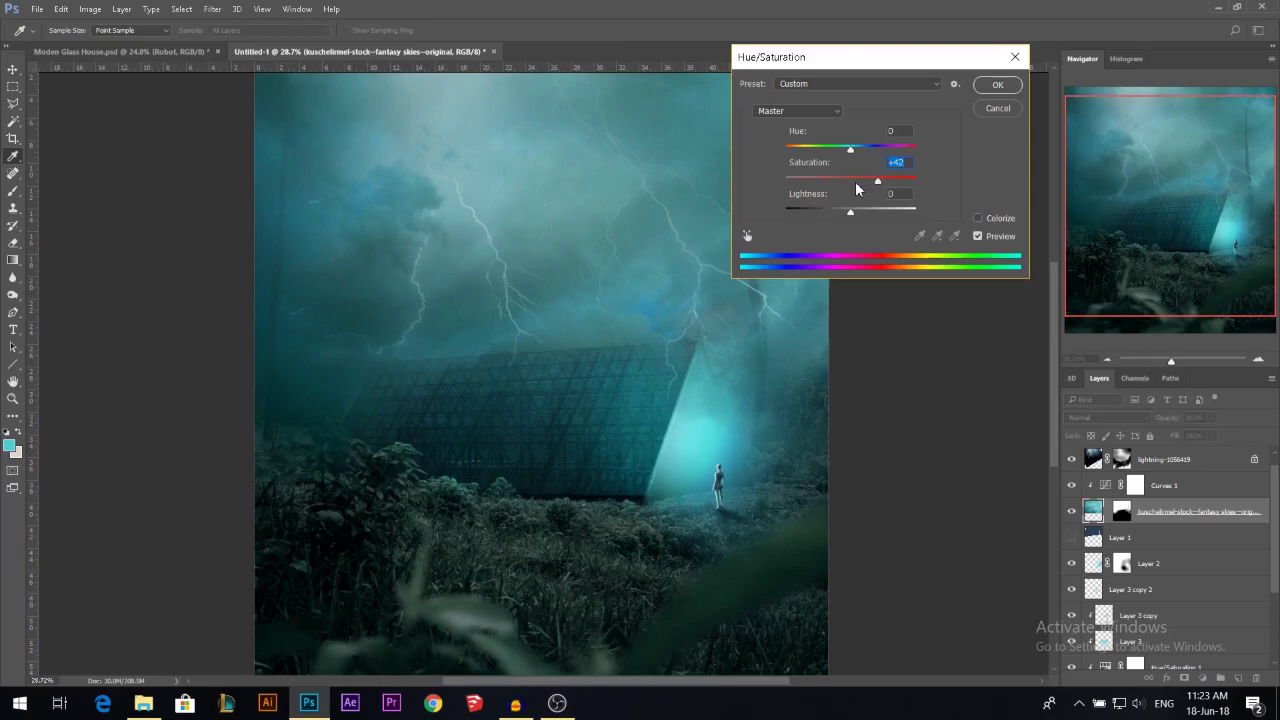
left_click_drag(866, 184, 863, 183)
left_click(986, 219)
left_click_drag(852, 152, 854, 184)
left_click_drag(848, 183, 840, 185)
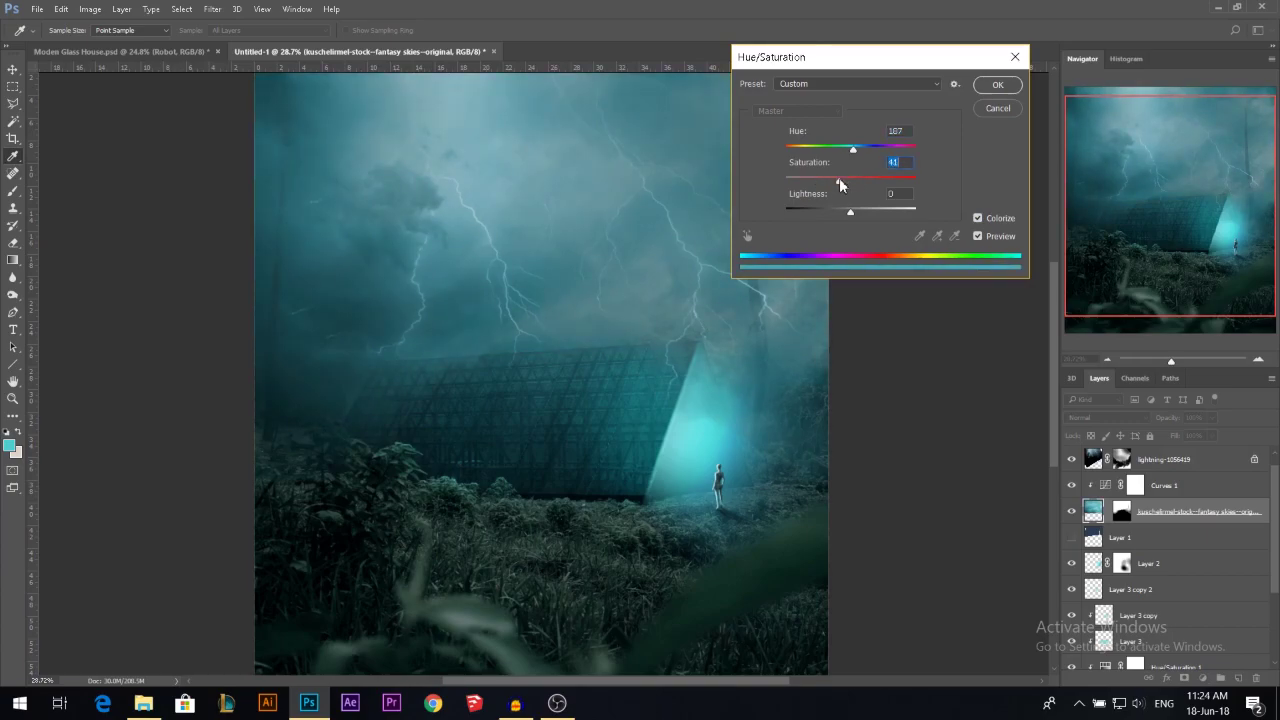
left_click(1004, 88)
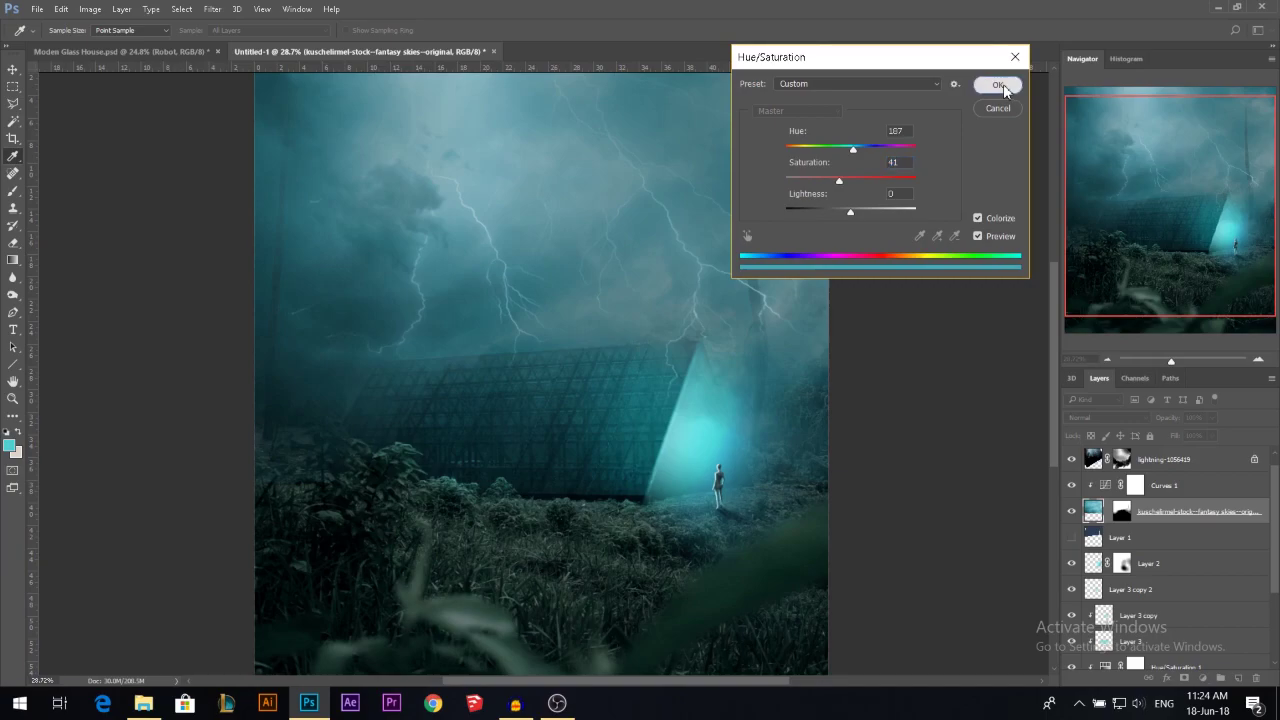
scroll(636, 300, "down", 2)
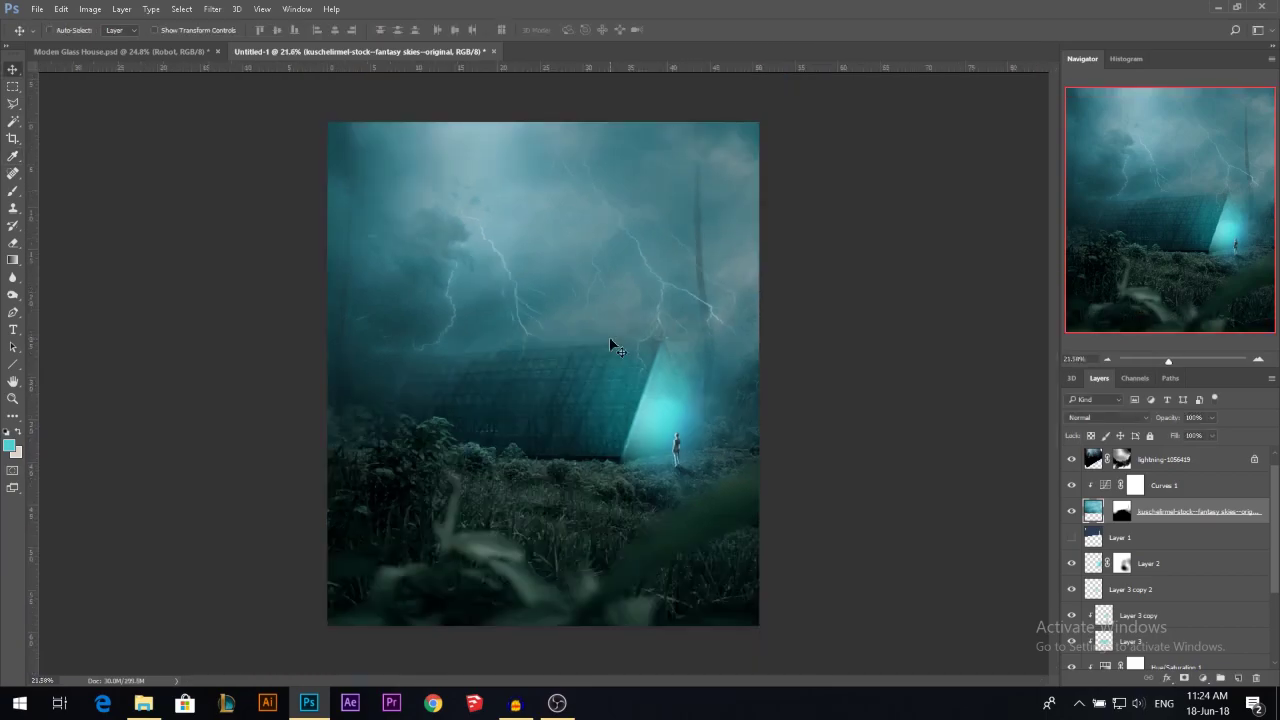
Add a Gradient Map adjustment layer above the Robot group using the Violet, Orange preset.
scroll(1133, 503, "up", 1)
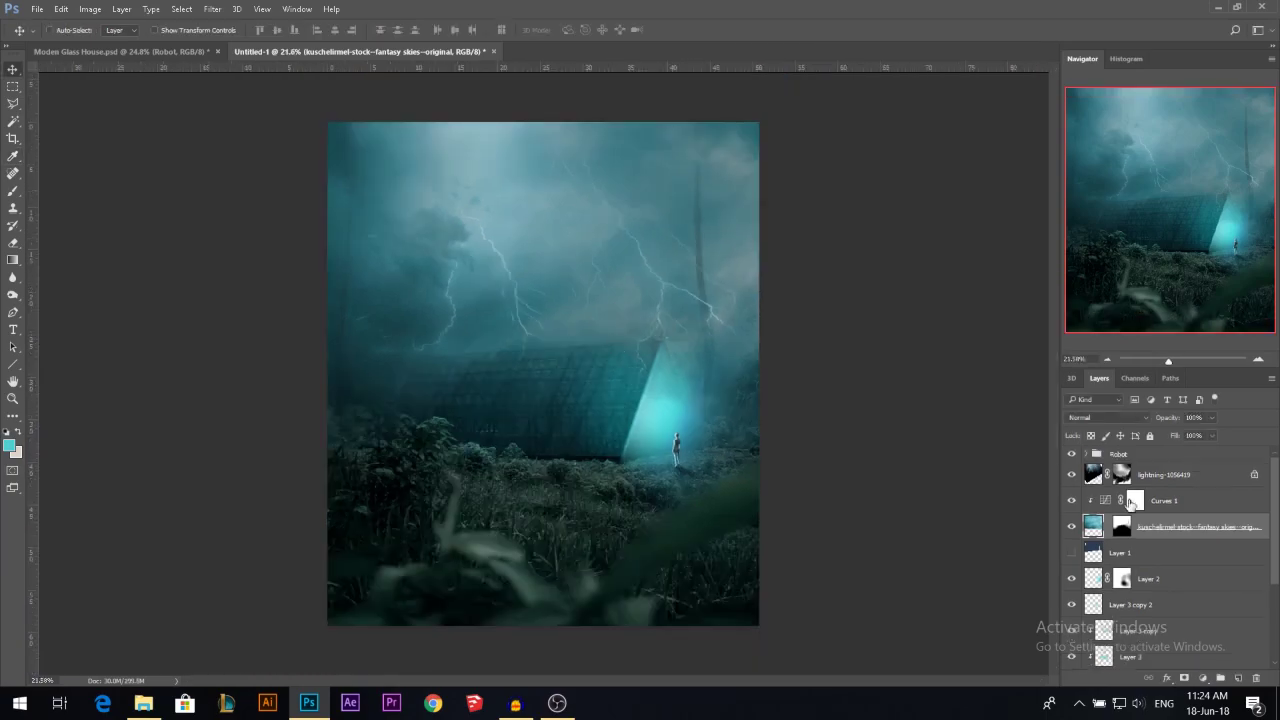
left_click(1122, 455)
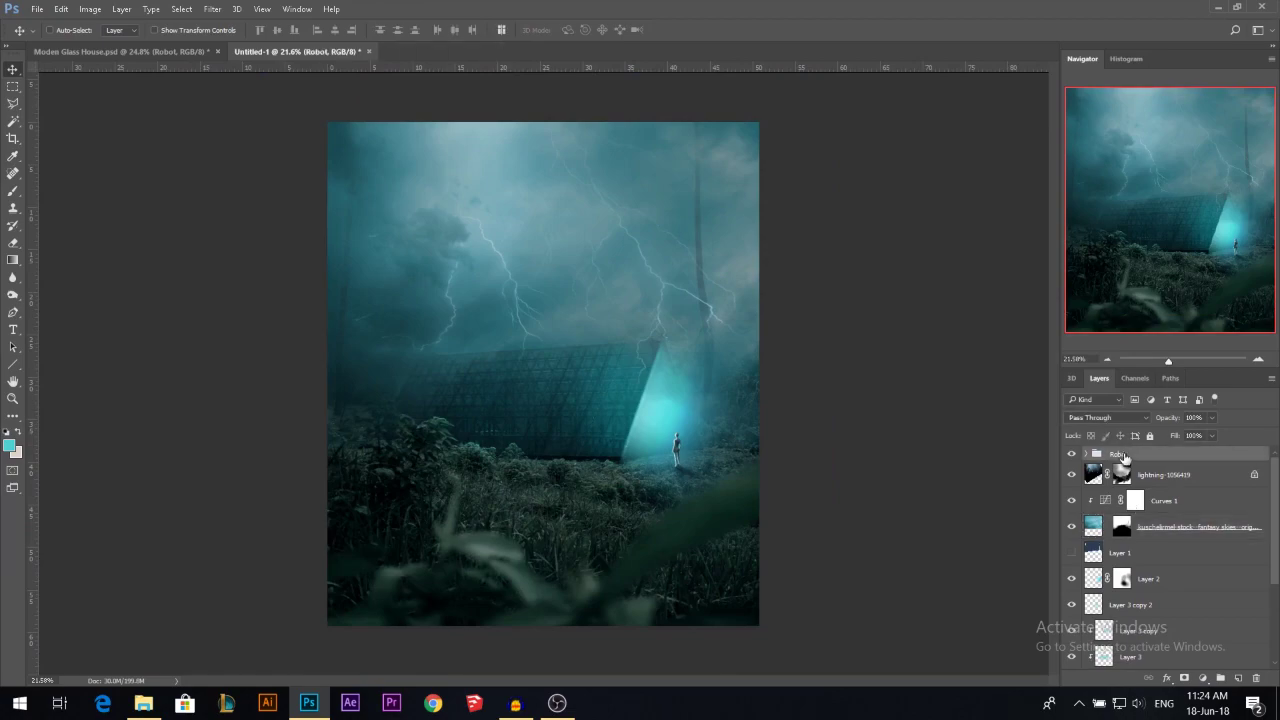
left_click(1202, 678)
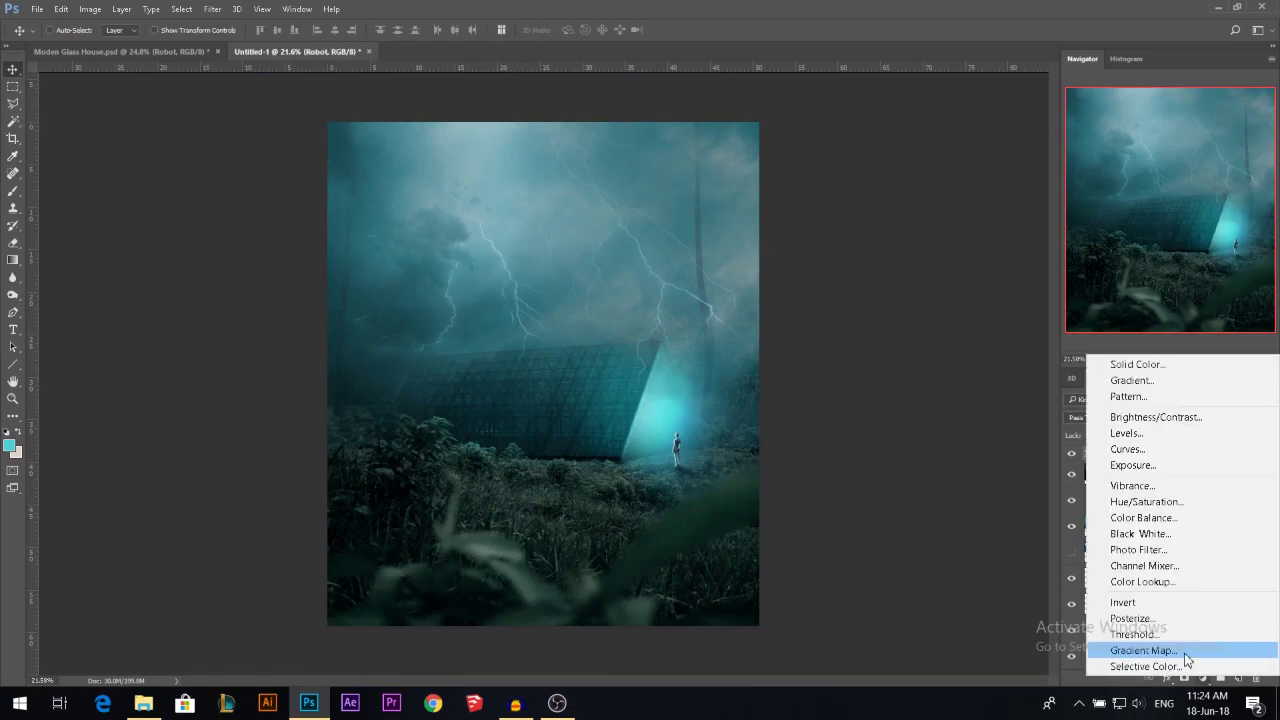
left_click(1185, 652)
left_click(880, 143)
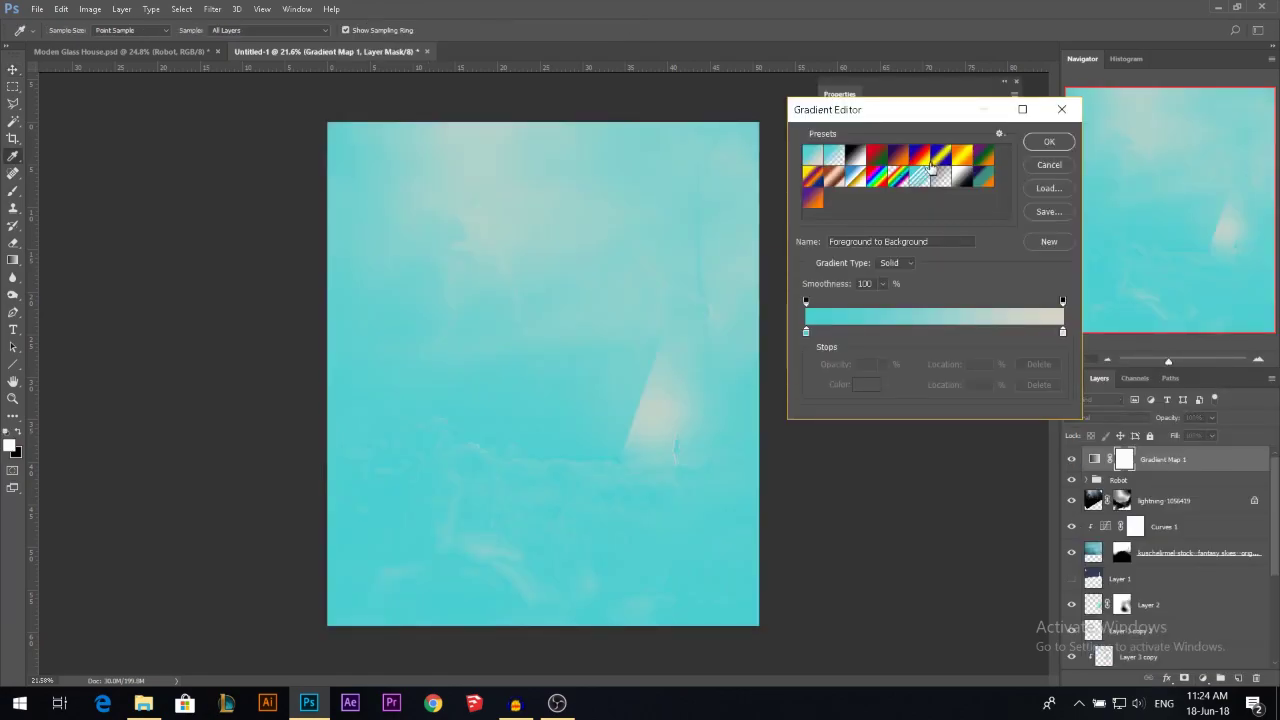
left_click(898, 156)
left_click(1049, 142)
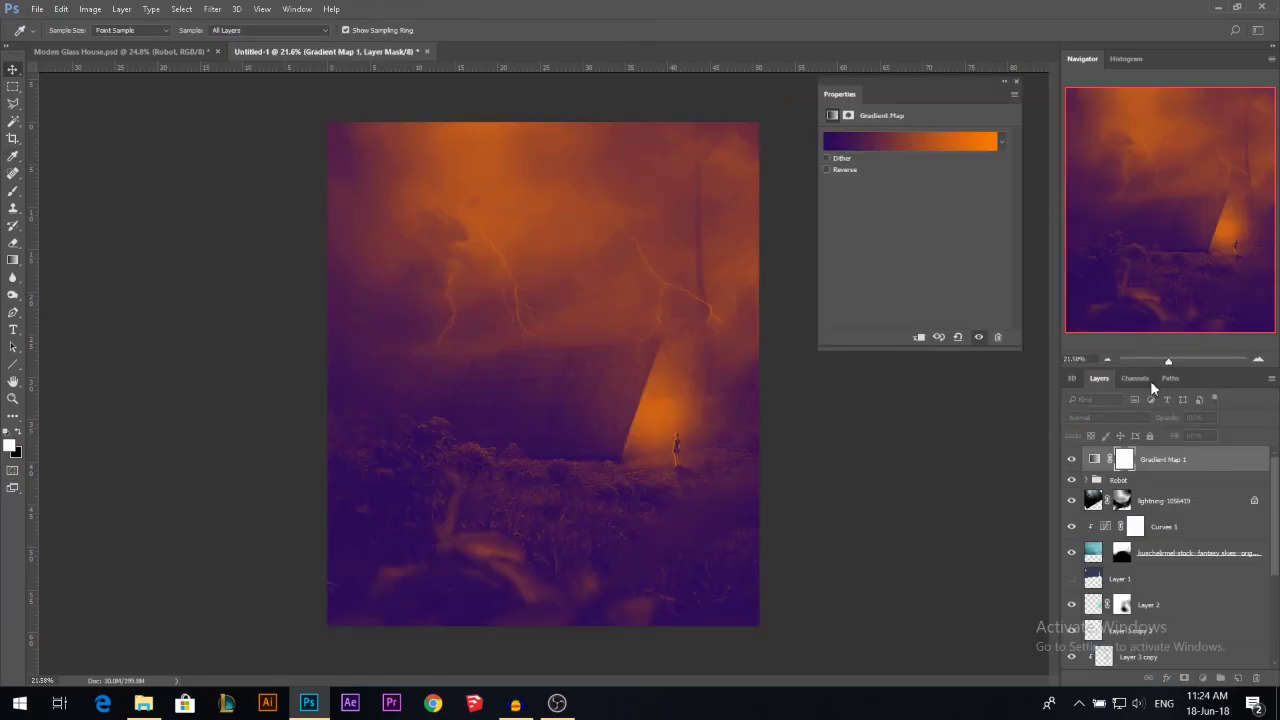
Blend the gradient map in Soft Light mode at 14% opacity and compare the image with and without it.
key("v")
key("shift+alt+f")
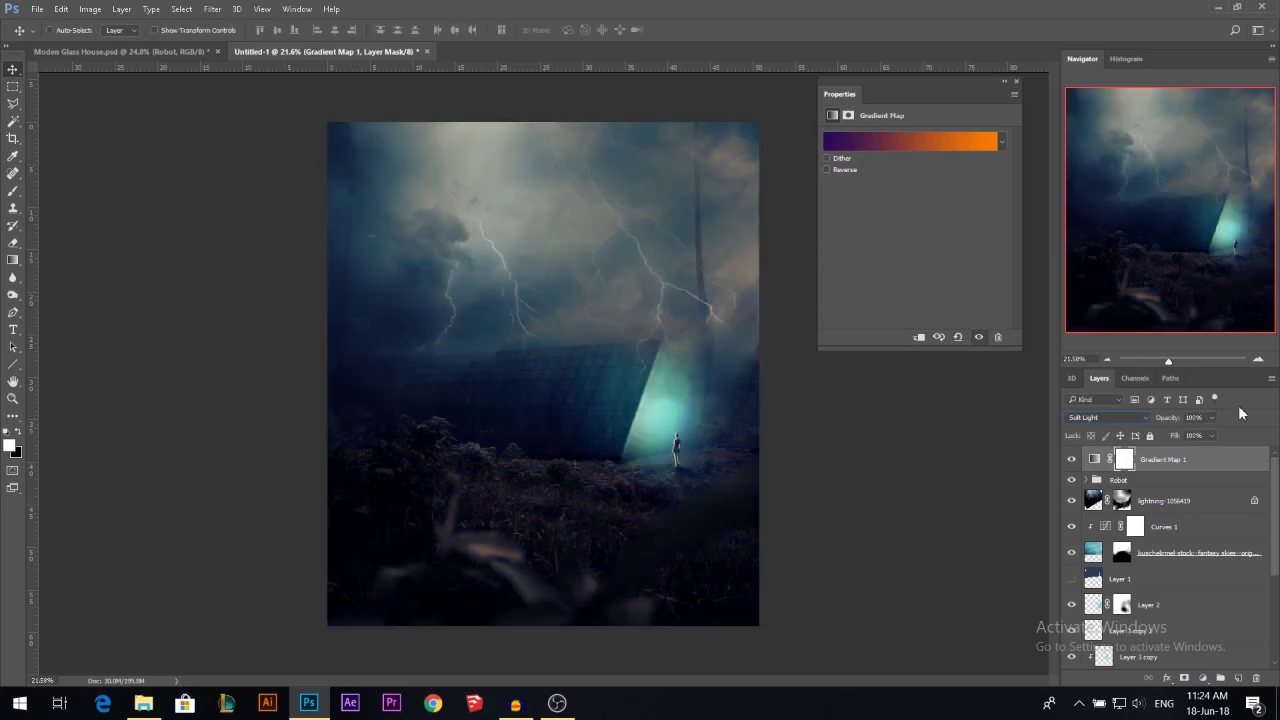
left_click(1211, 417)
left_click_drag(1215, 434, 1163, 437)
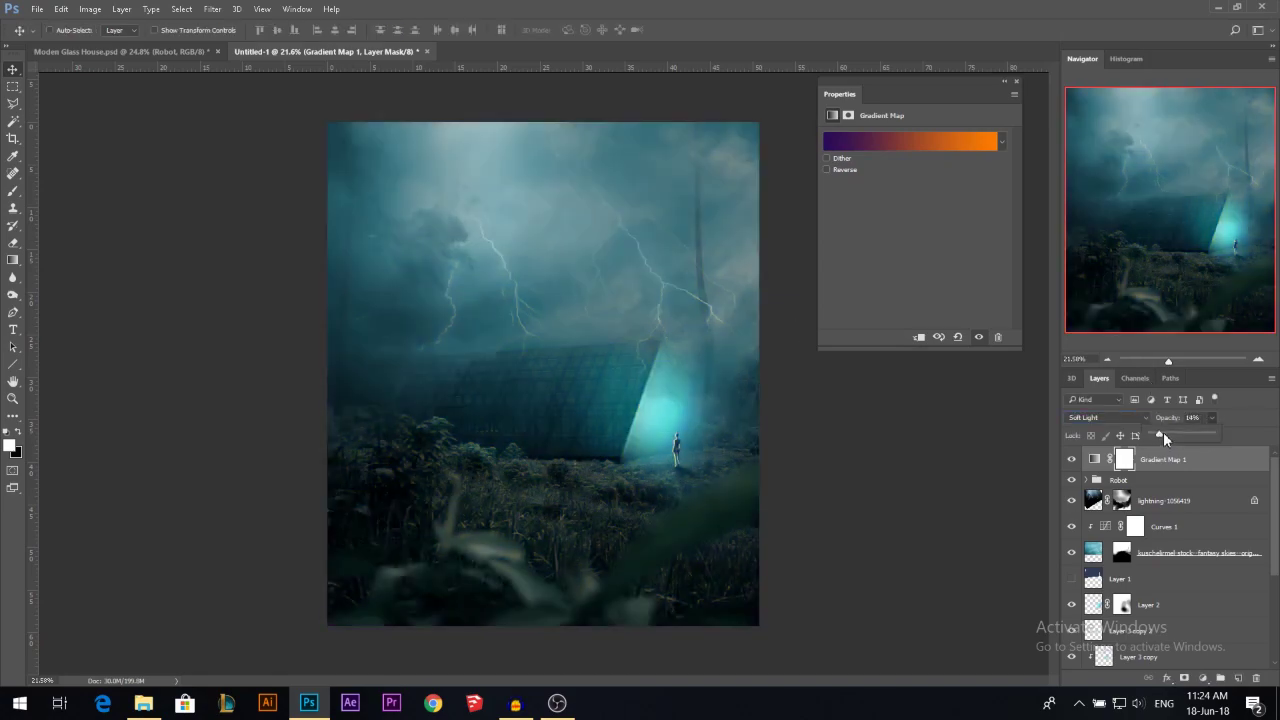
left_click(1072, 460)
left_click(1072, 460)
Edit the gradient map's colours, setting the dark stop to olive #594f0a and the orange stop to bright cyan.
left_click(837, 146)
double_click(806, 332)
left_click_drag(1057, 138, 1057, 155)
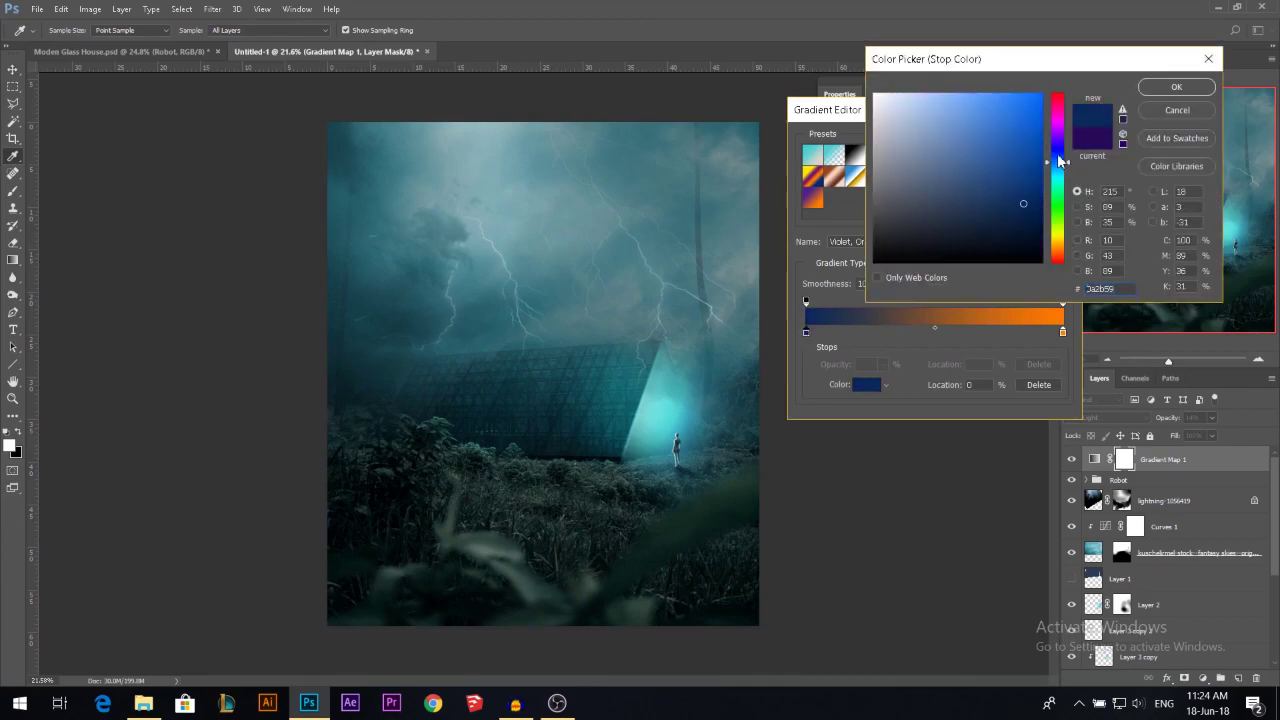
left_click(1059, 241)
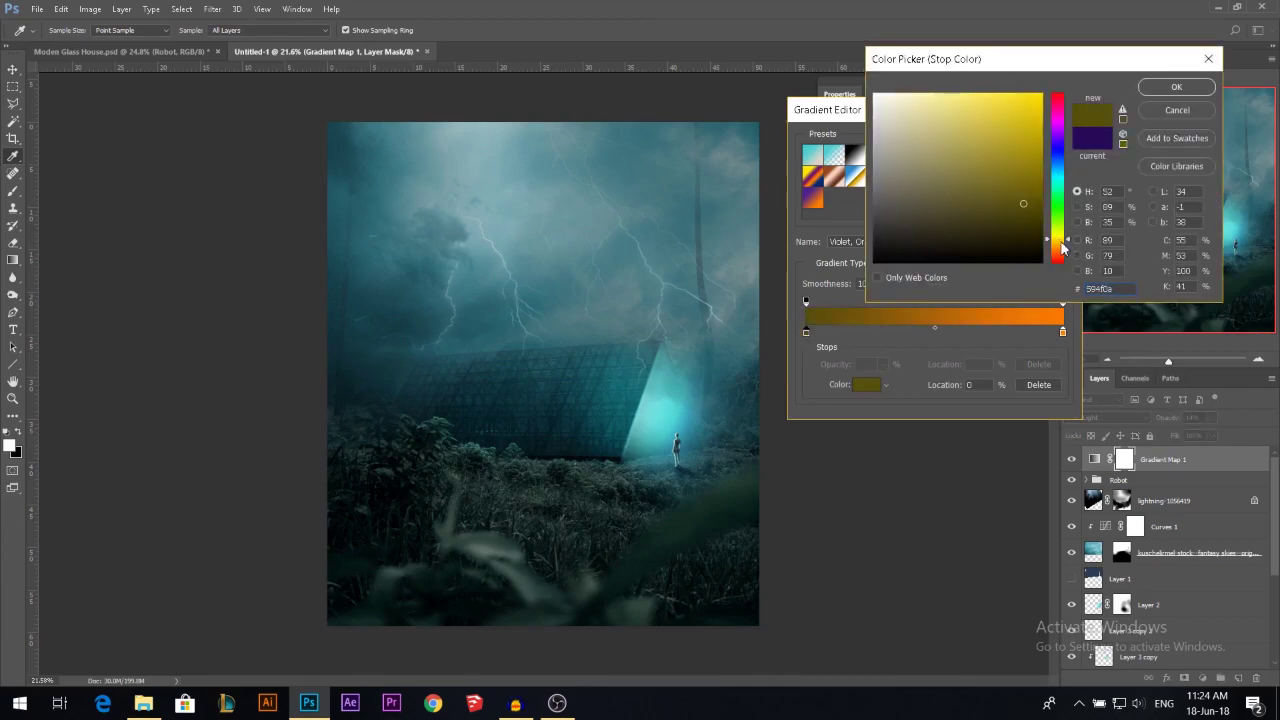
left_click(1177, 87)
double_click(1062, 333)
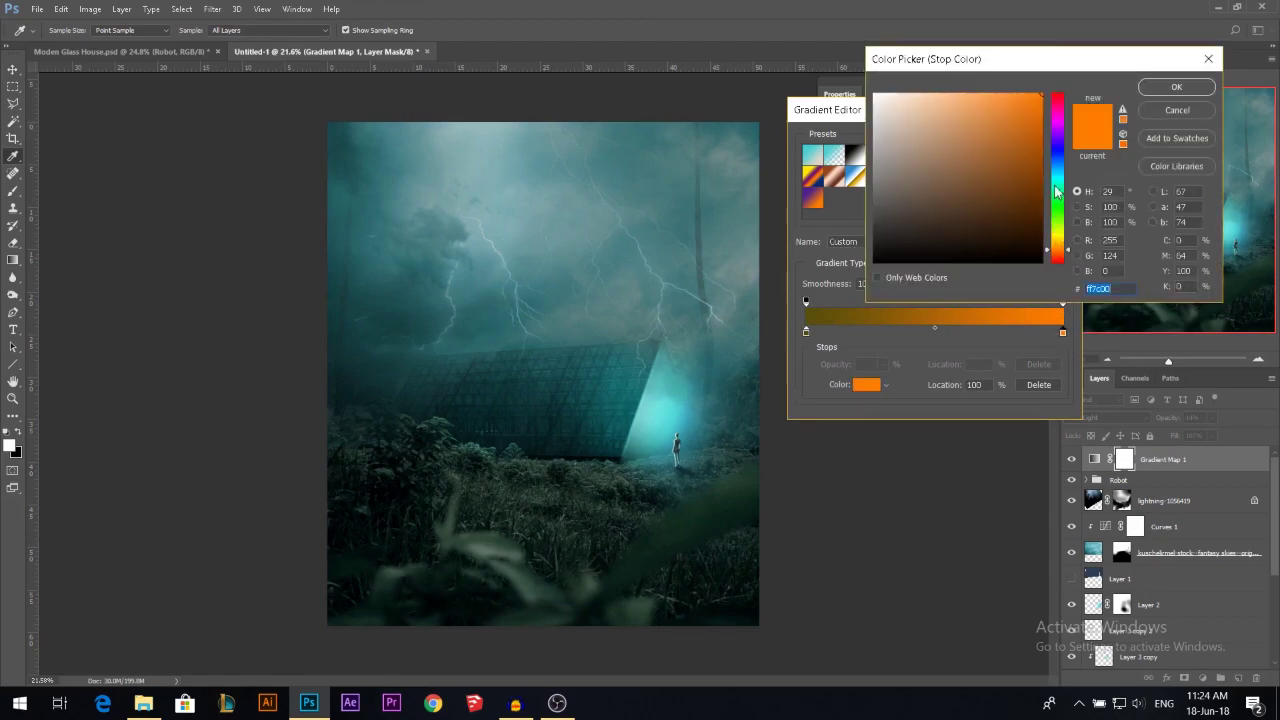
left_click(1057, 177)
left_click(1170, 89)
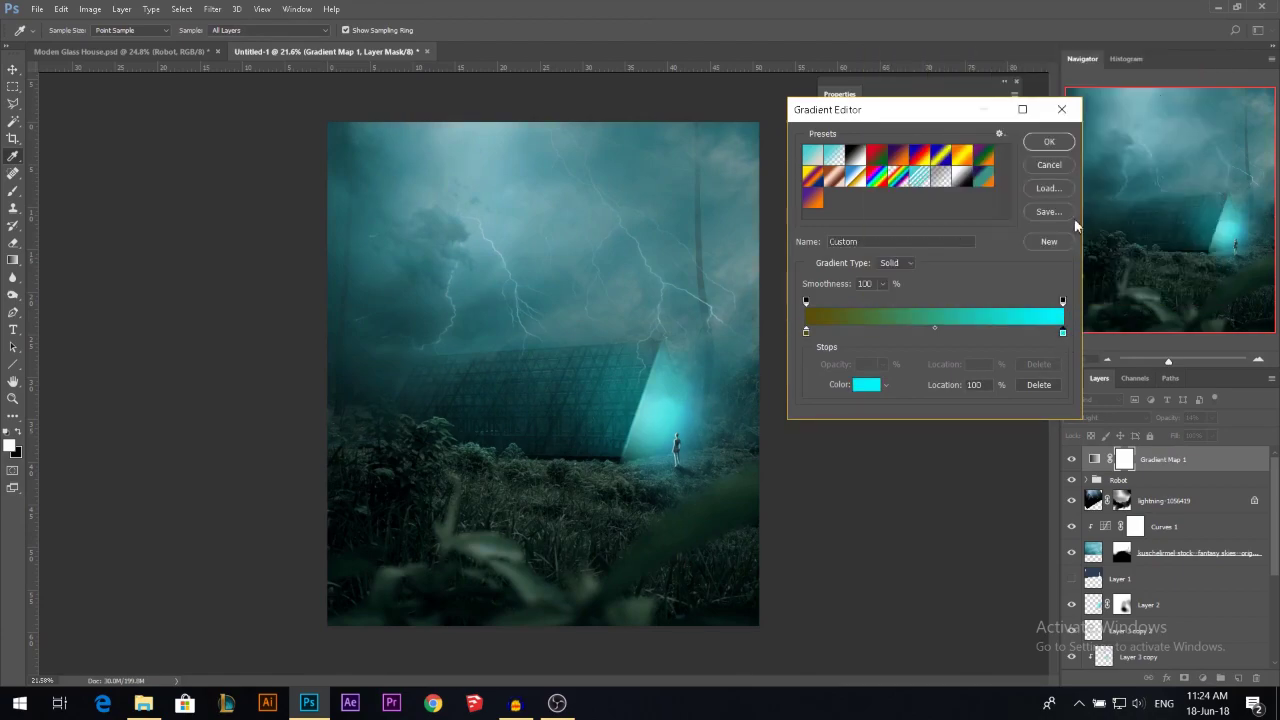
Change the gradient map's dark stop to deep navy blue #0a1359 and accept the edited gradient.
double_click(807, 332)
left_click(1058, 147)
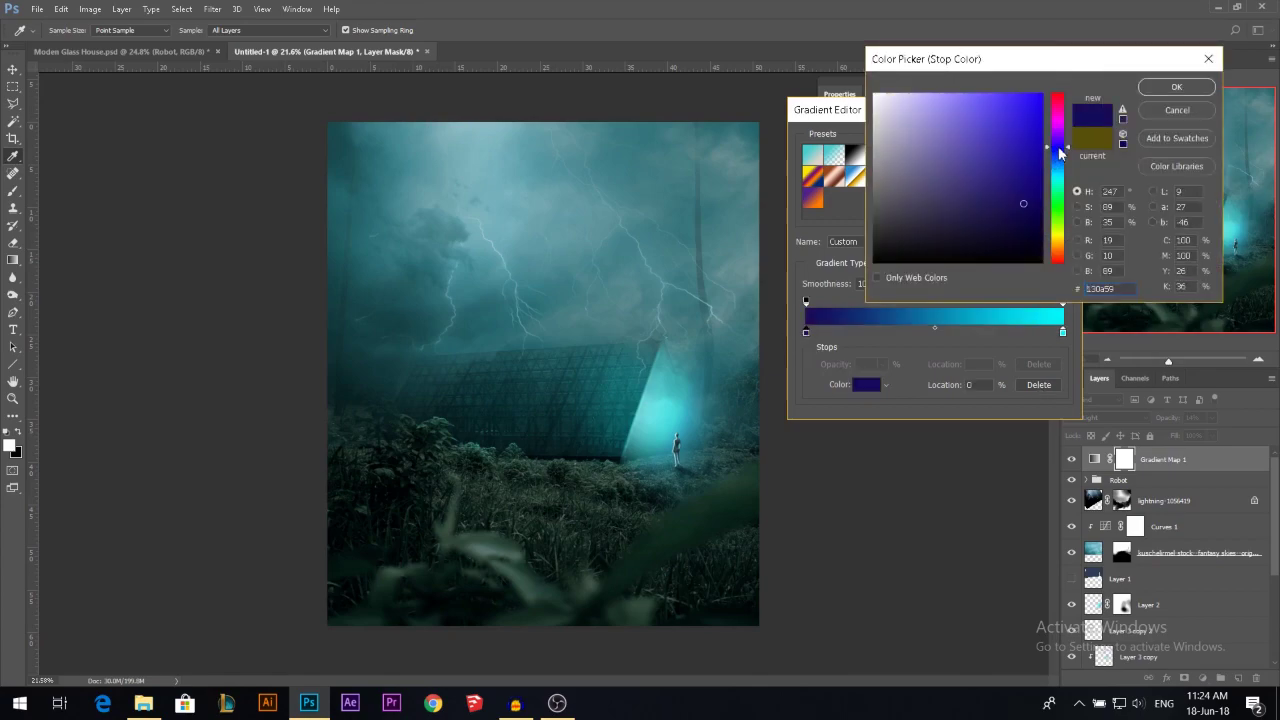
left_click(1059, 121)
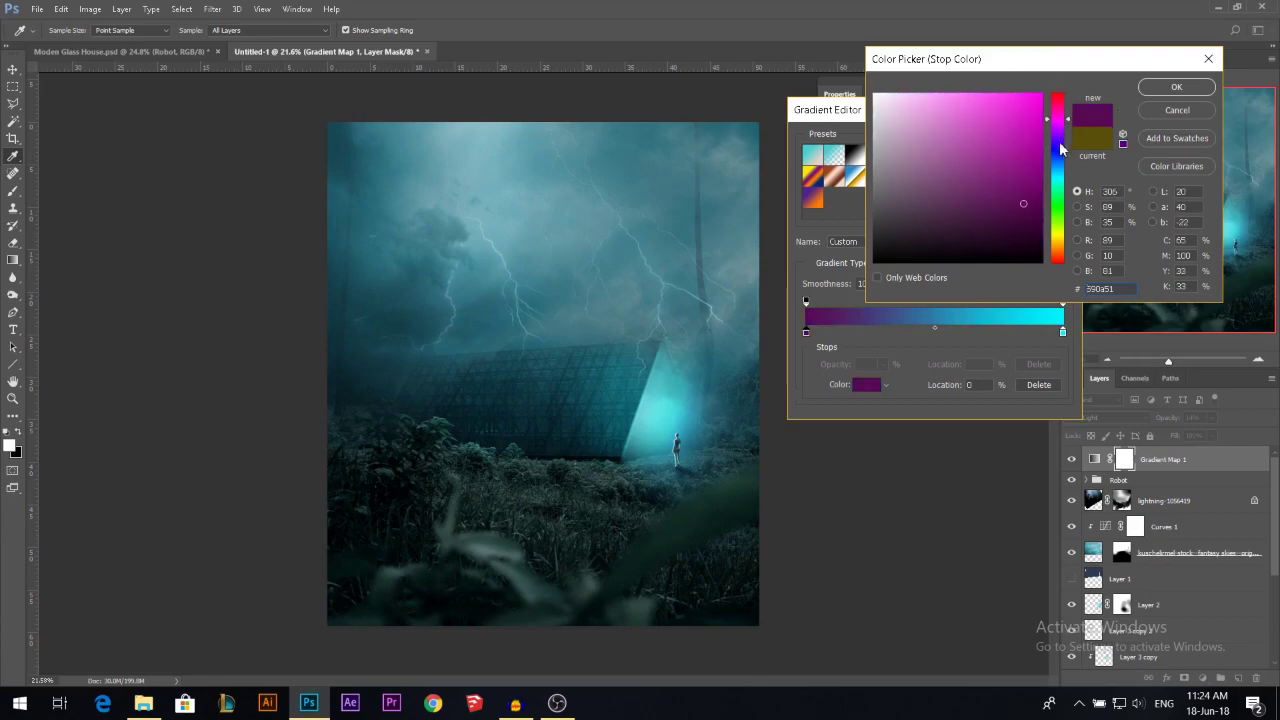
left_click(1058, 152)
left_click(1057, 91)
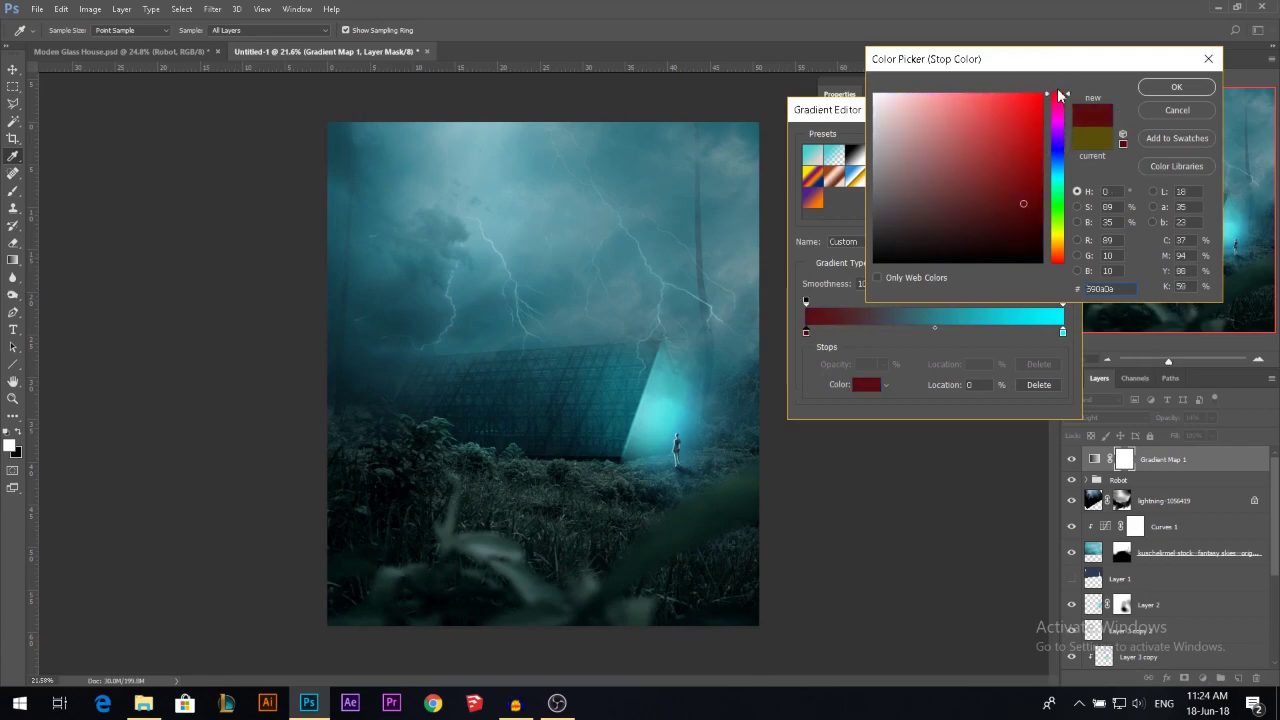
left_click(1055, 152)
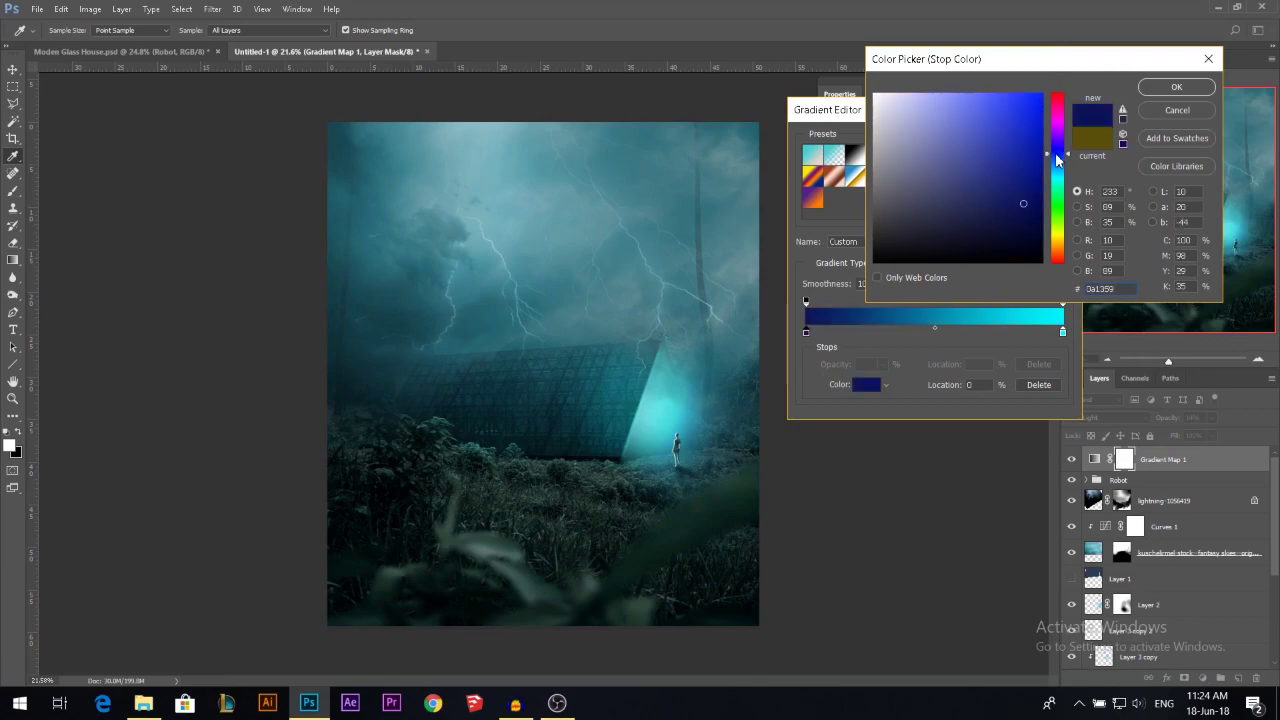
left_click(1168, 88)
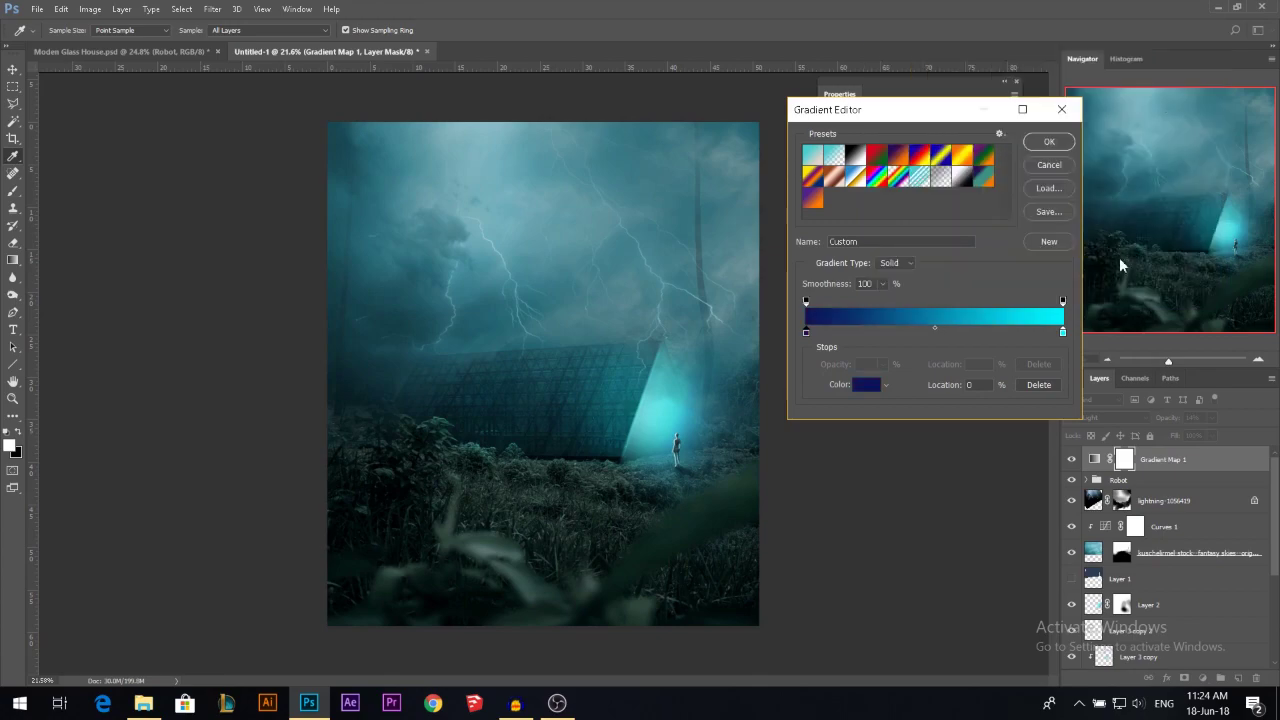
left_click(1049, 141)
Reduce the gradient map layer's opacity to 8% and compare the image with the layer hidden and shown.
left_click_drag(1163, 420, 1269, 426)
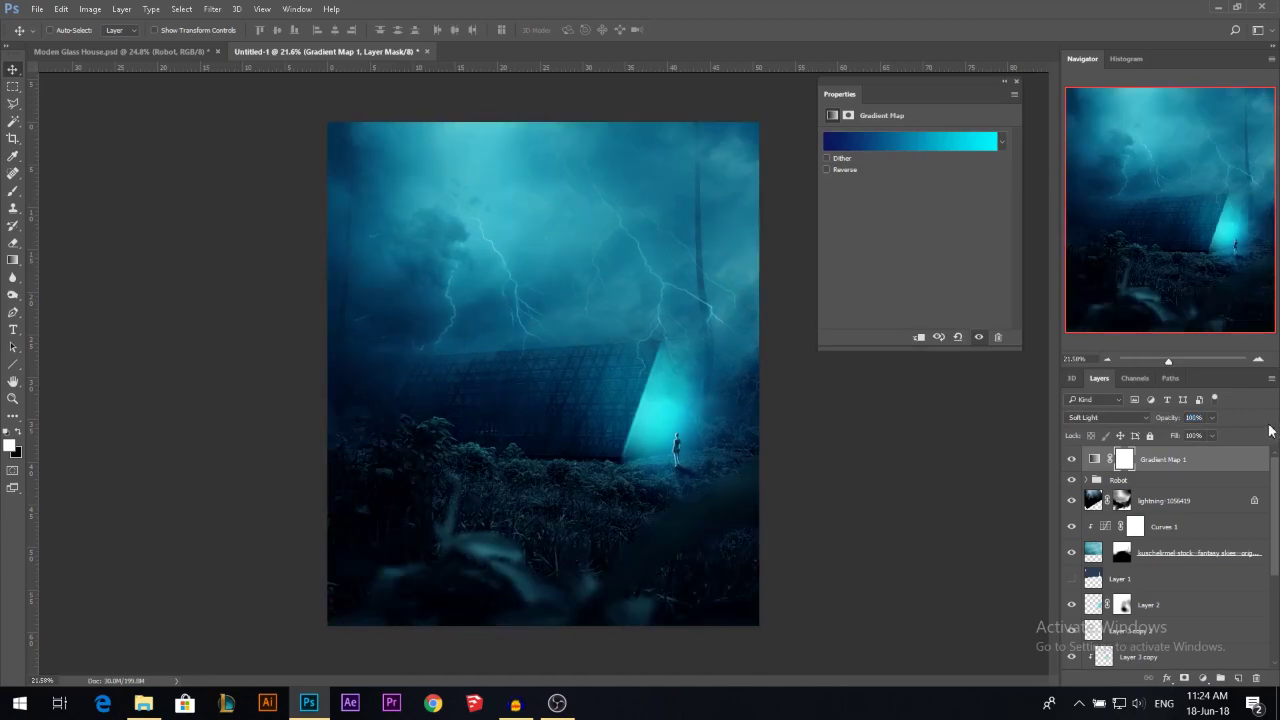
left_click(1158, 434)
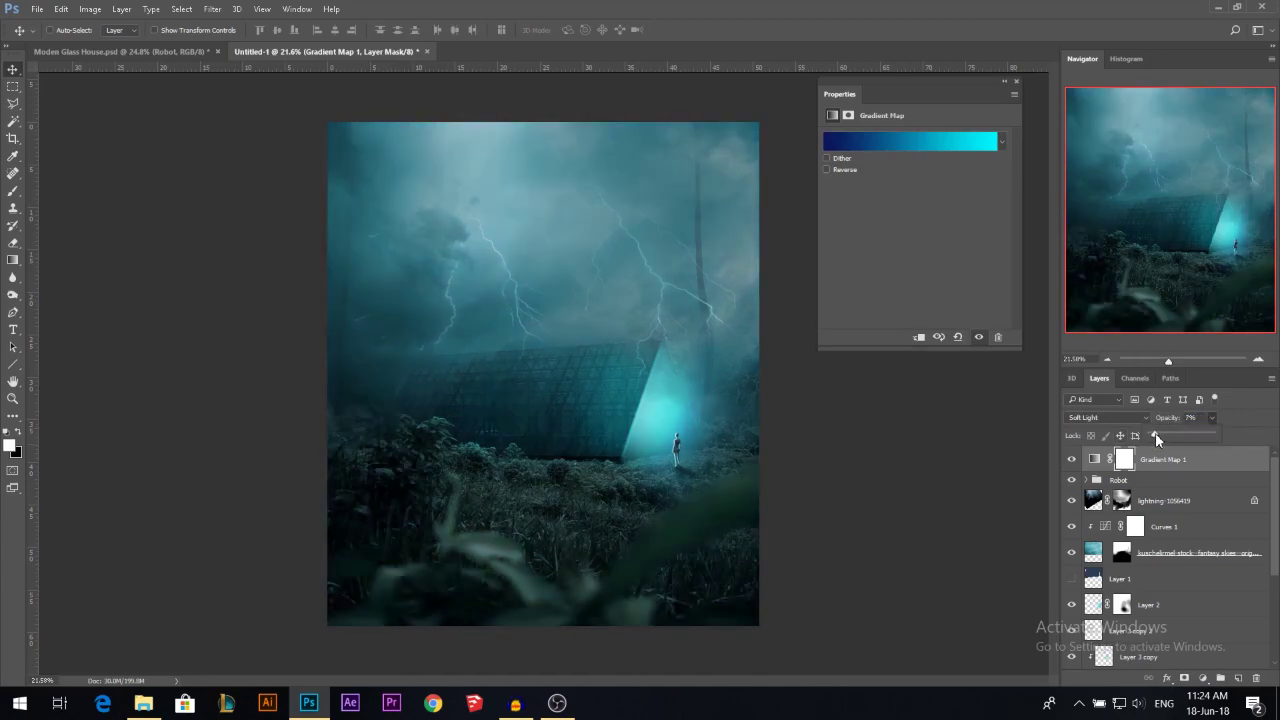
left_click(1073, 464)
left_click(1073, 464)
left_click(1073, 464)
left_click(1203, 678)
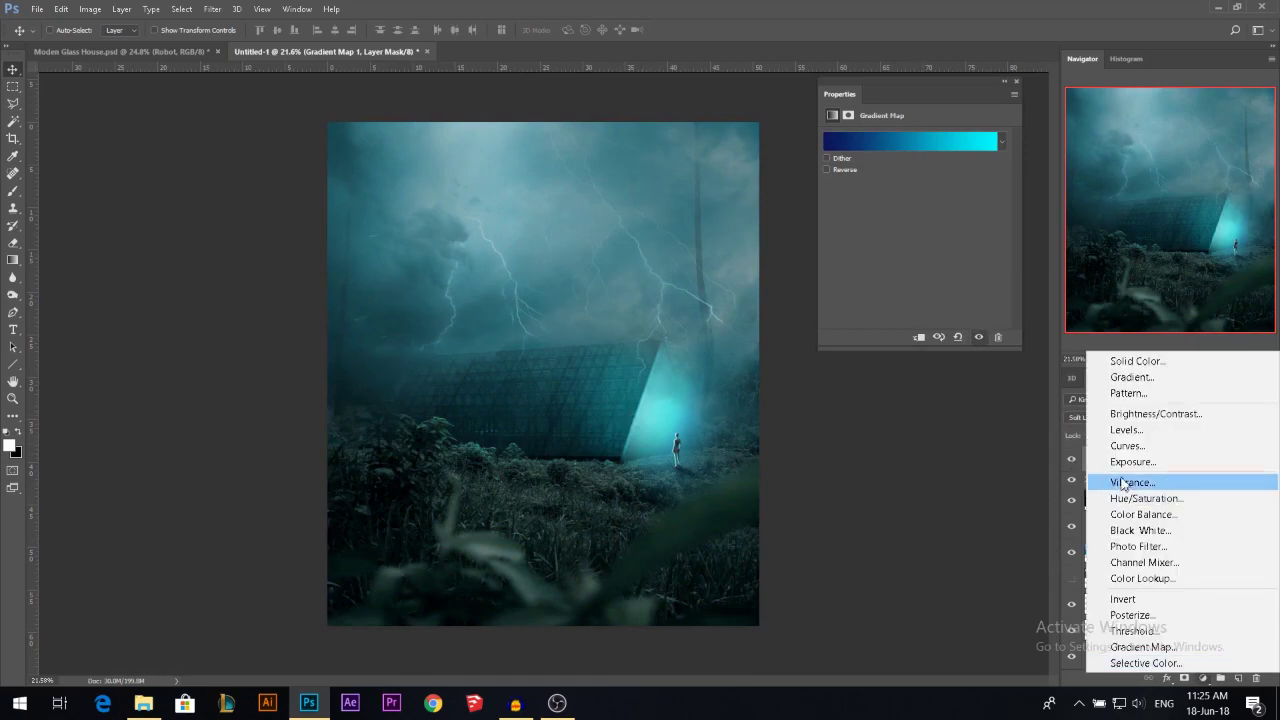
left_click(1136, 452)
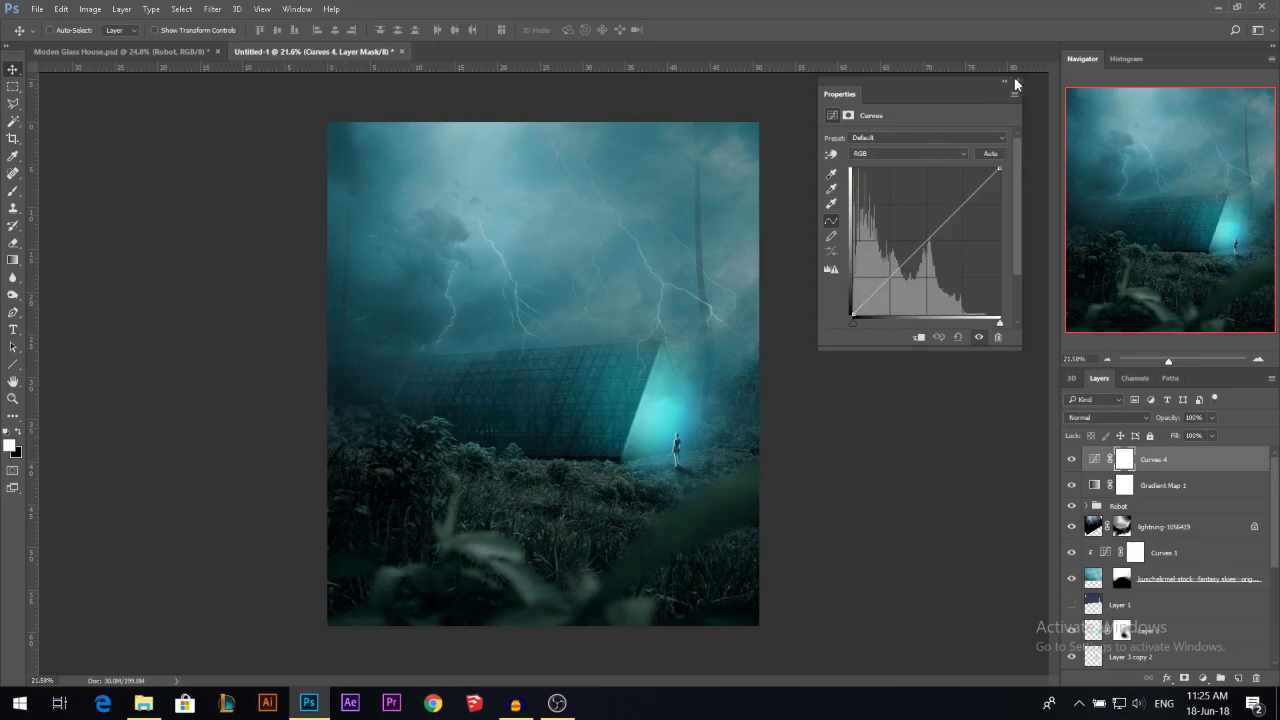
key("ctrl+z")
Add a Color Balance adjustment layer, try yellow/blue -10 in the shadows, and reset the shadow values to 0.
left_click(1203, 678)
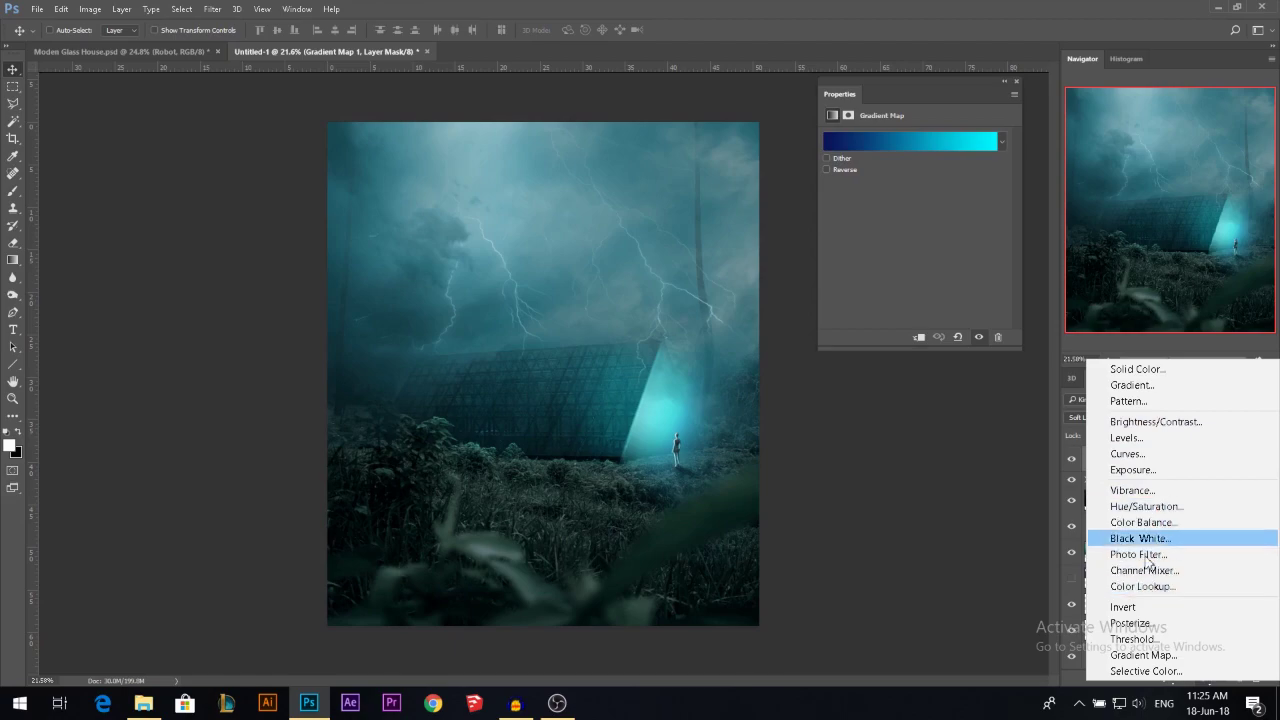
left_click(1141, 522)
left_click(876, 134)
left_click(875, 134)
mouse_move(897, 213)
left_mouse_down()
mouse_move(884, 220)
mouse_move(901, 220)
left_mouse_up()
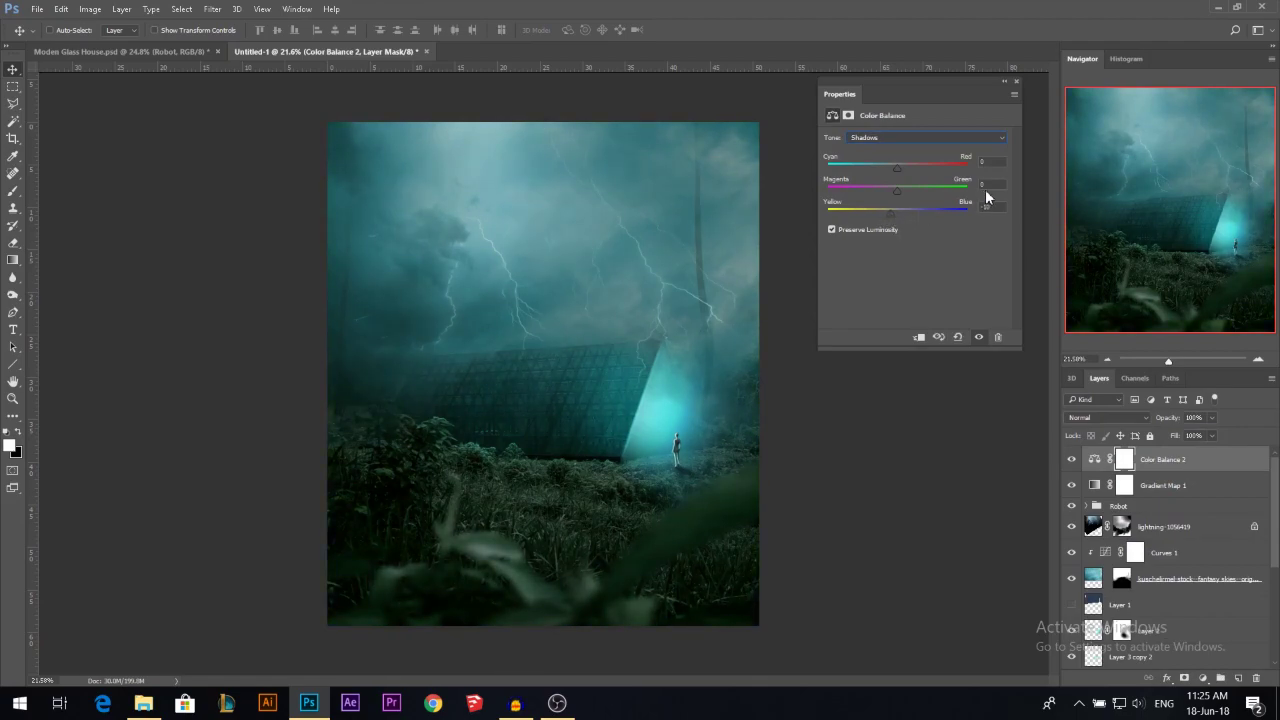
left_click(992, 207)
type("0")
key("Return")
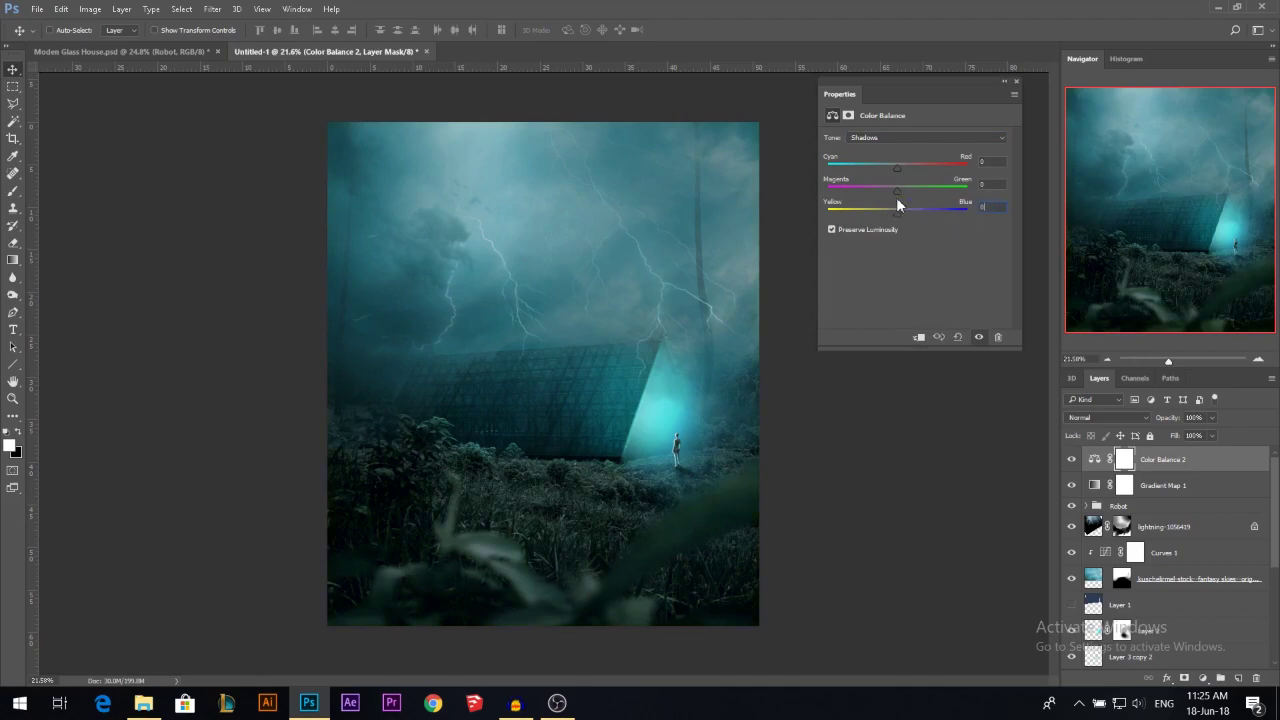
key("shift+Tab")
type("0")
key("Return")
Try Color Balance highlights of +23 red, -20 magenta and -10 yellow, and reset all three to 0.
left_click(880, 137)
left_click(877, 162)
mouse_move(897, 170)
left_mouse_down()
mouse_move(866, 168)
mouse_move(896, 168)
left_mouse_up()
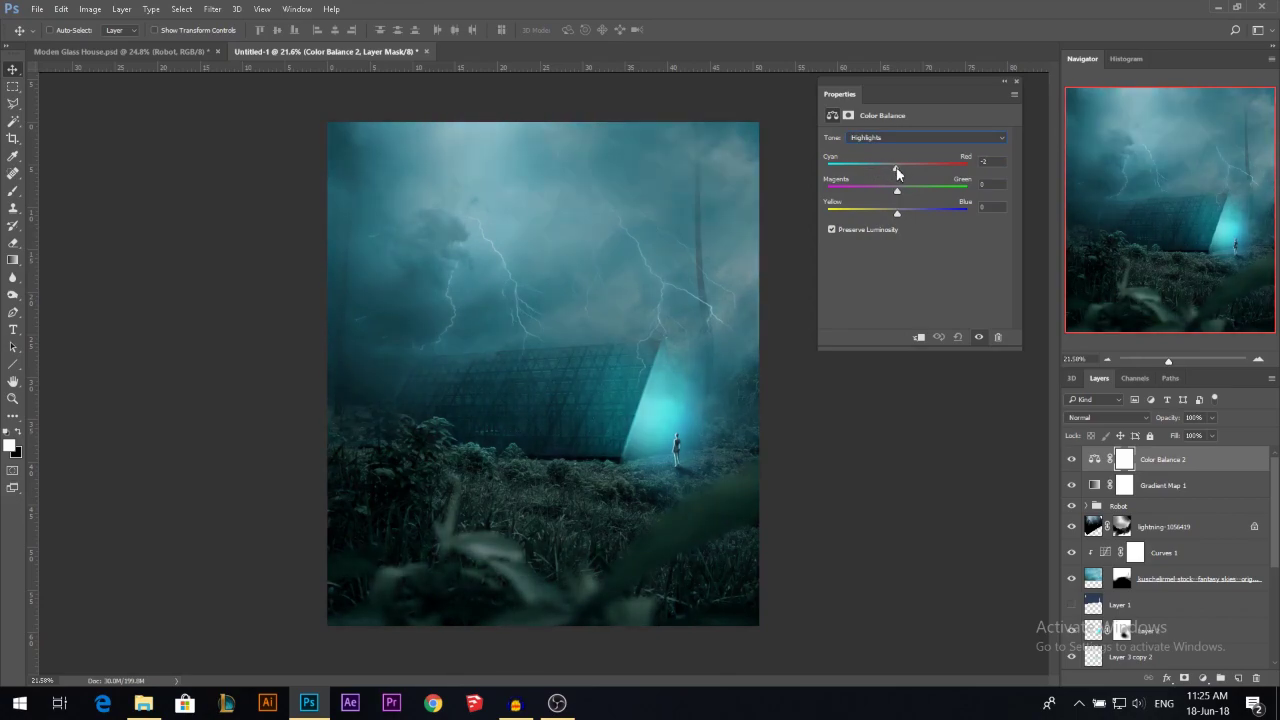
mouse_move(897, 216)
left_mouse_down()
mouse_move(915, 216)
mouse_move(881, 214)
mouse_move(894, 212)
left_mouse_up()
mouse_move(896, 168)
left_mouse_down()
mouse_move(981, 168)
mouse_move(894, 170)
mouse_move(890, 195)
mouse_move(872, 193)
mouse_move(895, 186)
mouse_move(879, 212)
mouse_move(887, 190)
mouse_move(919, 175)
mouse_move(912, 167)
left_mouse_up()
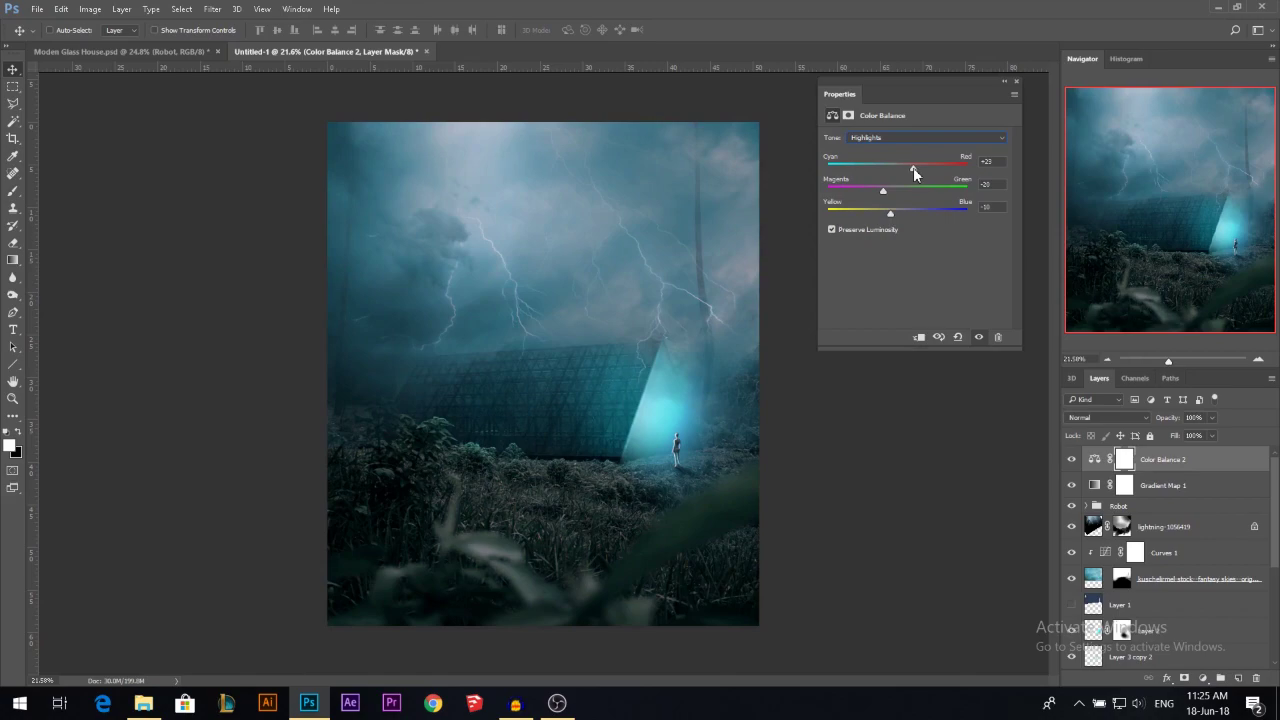
left_click(982, 162)
type("0")
key("Tab")
type("0")
key("Tab")
type("0")
Close the adjustment settings and delete the Color Balance layer.
left_click(919, 138)
left_click(919, 138)
left_click(1016, 82)
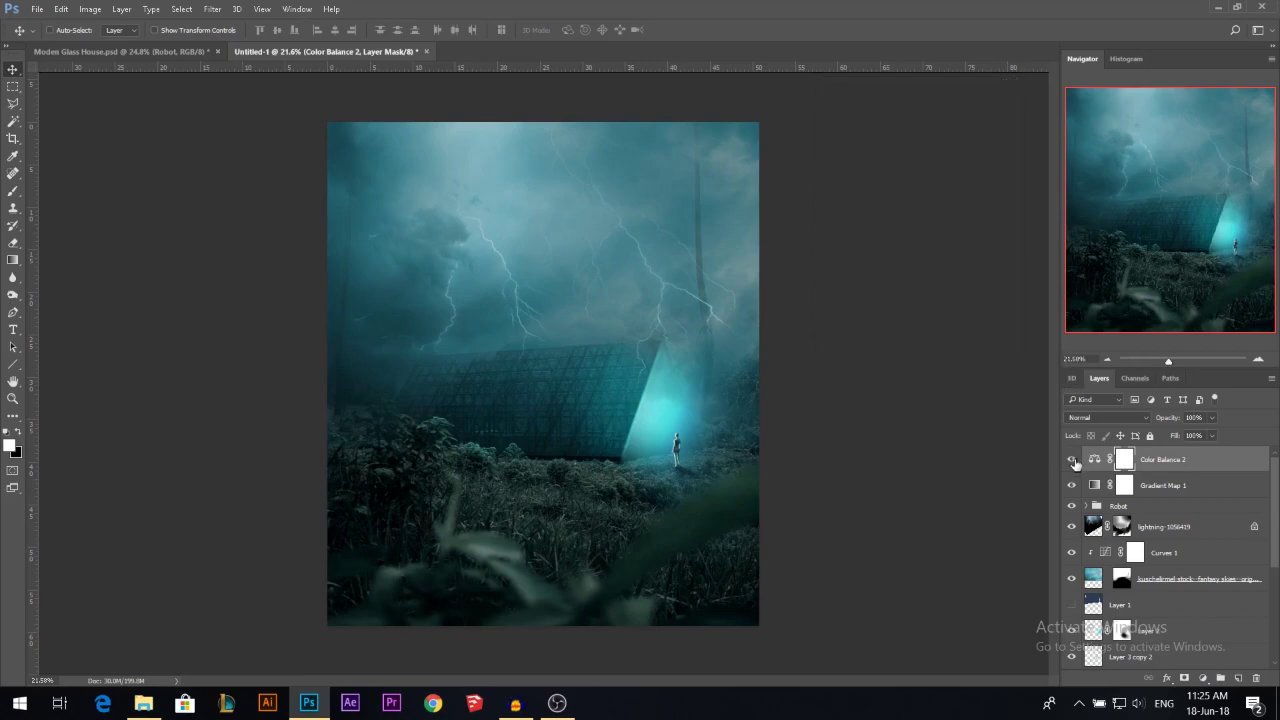
key("Delete")
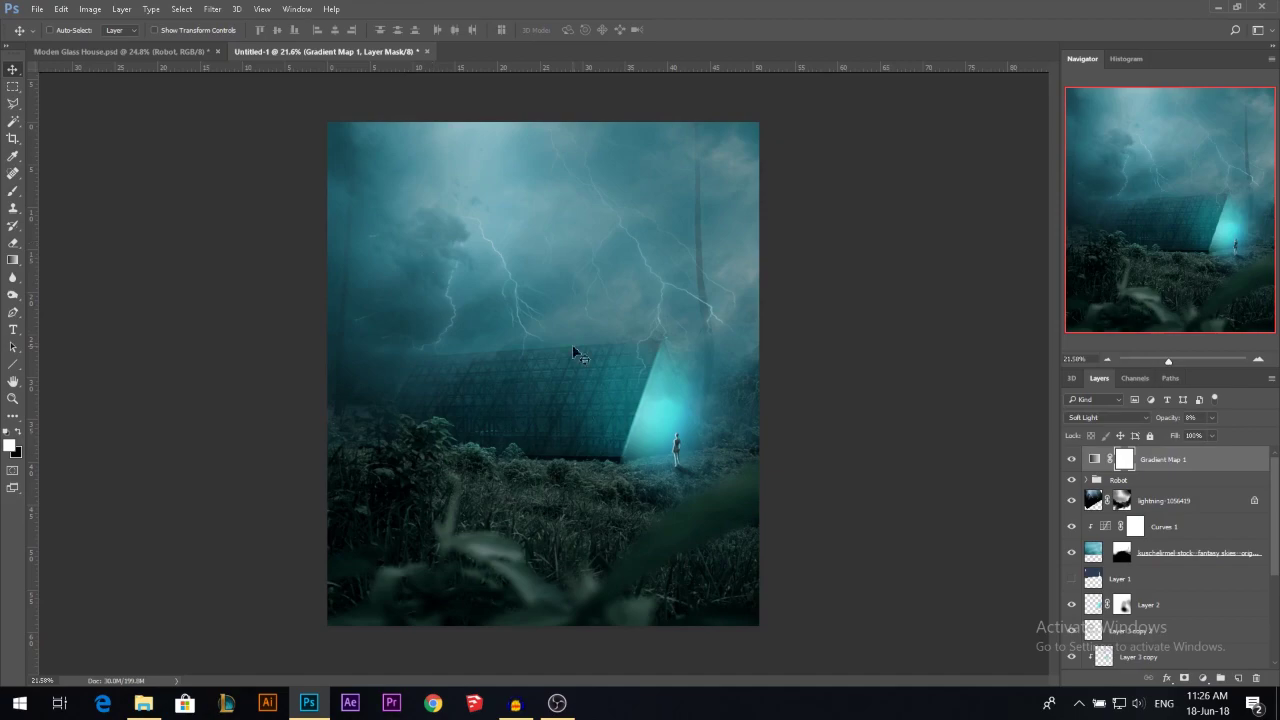
Add a Curves adjustment layer above the gradient map and pull the upper part of the curve down to darken the image.
left_click(1203, 678)
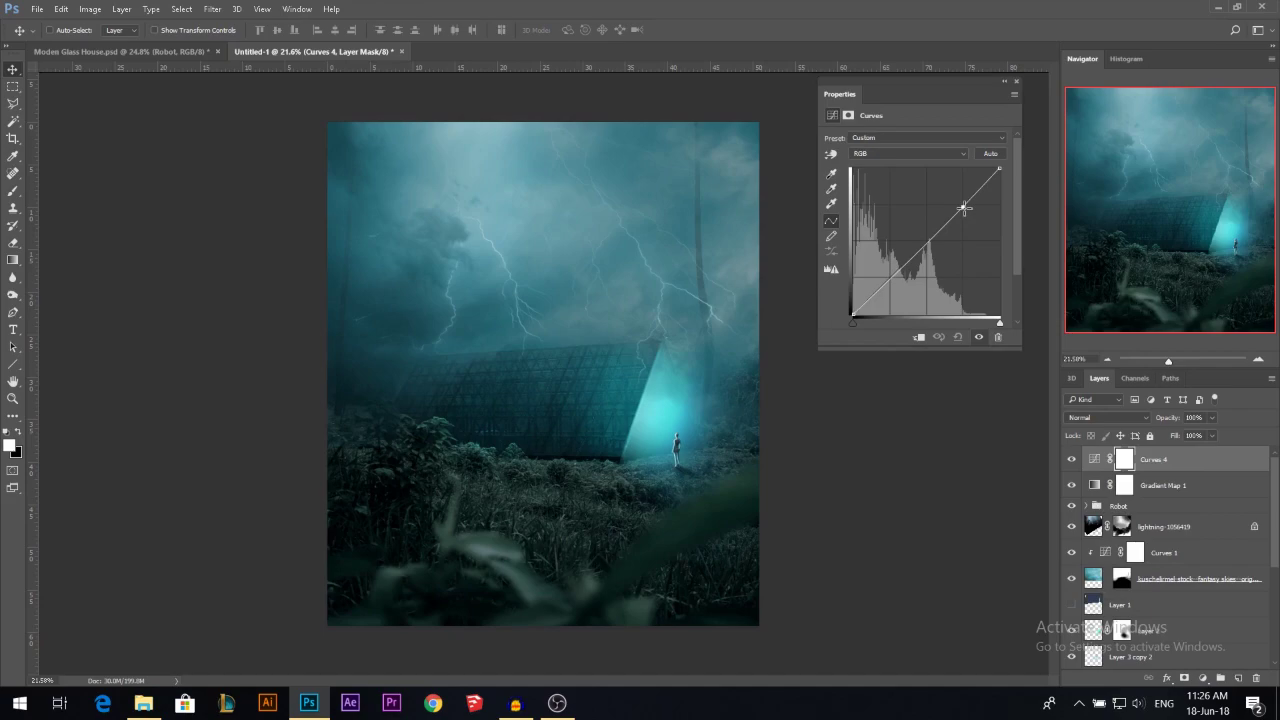
left_click_drag(963, 208, 962, 215)
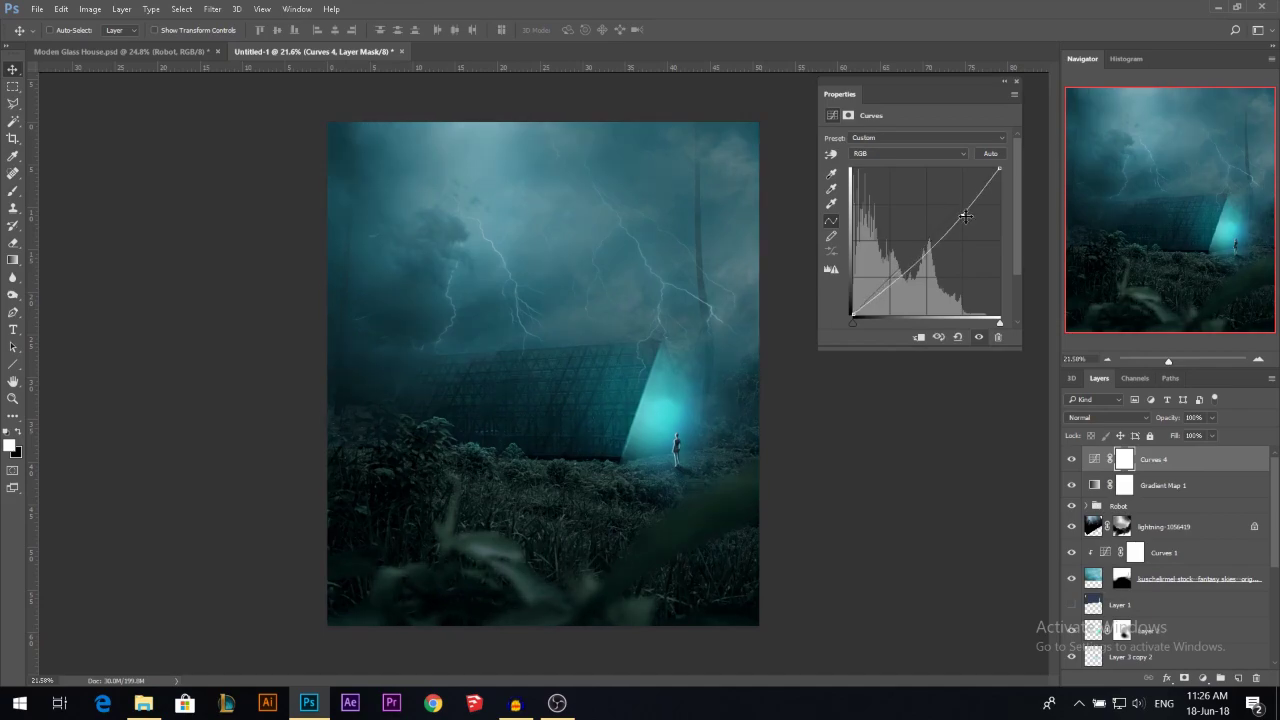
left_click_drag(998, 172, 996, 168)
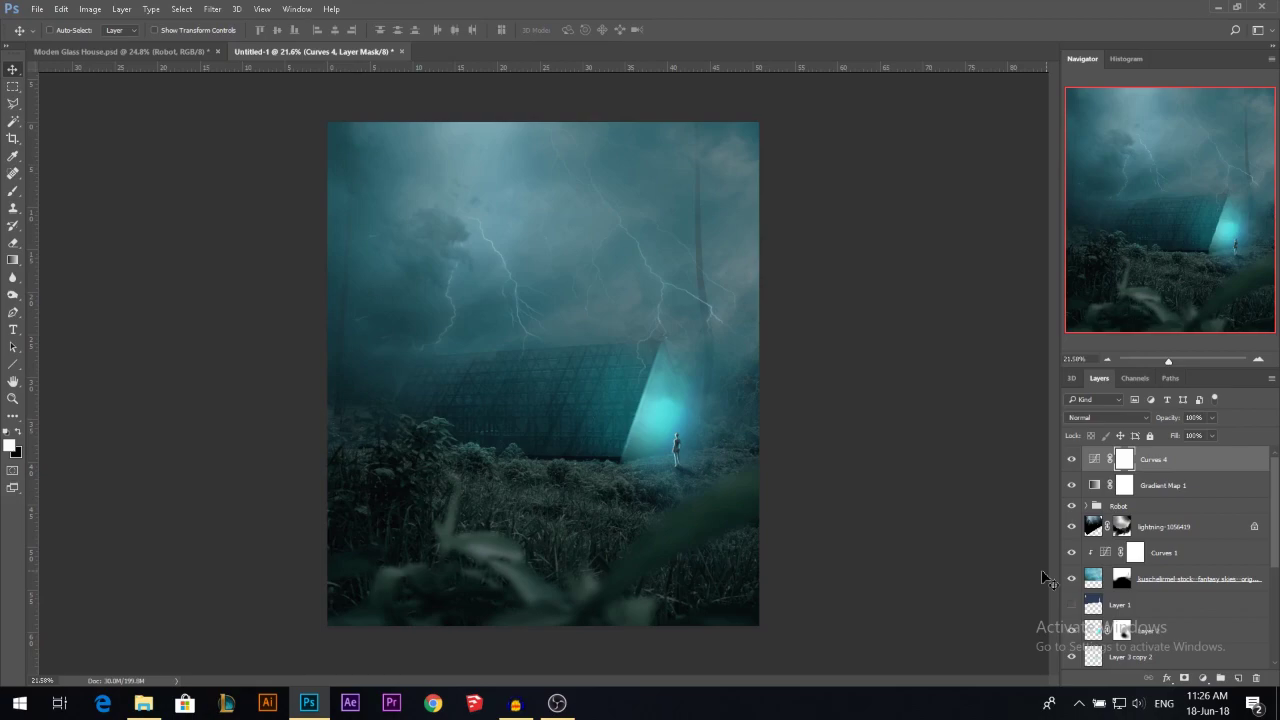
Add a second Curves layer on top, lift its black point slightly and lower the quarter-tone point for faded shadows.
left_click(1202, 678)
left_click(1150, 450)
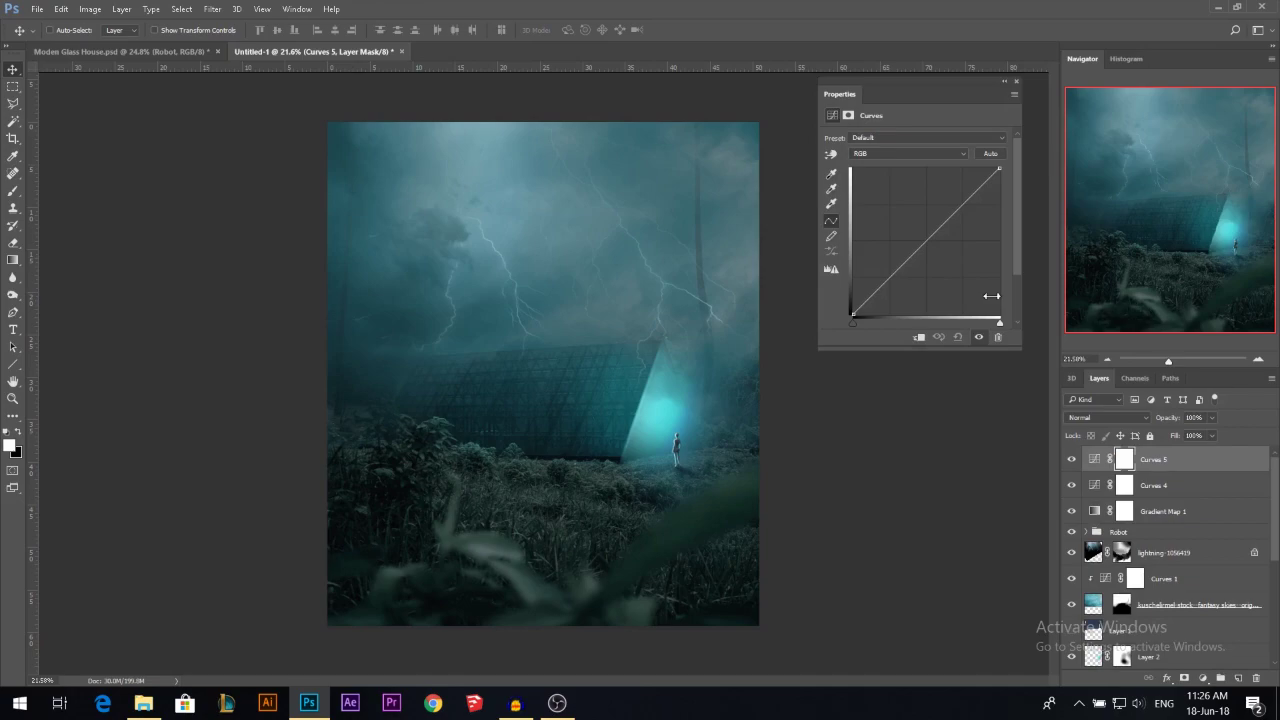
left_click_drag(852, 316, 845, 311)
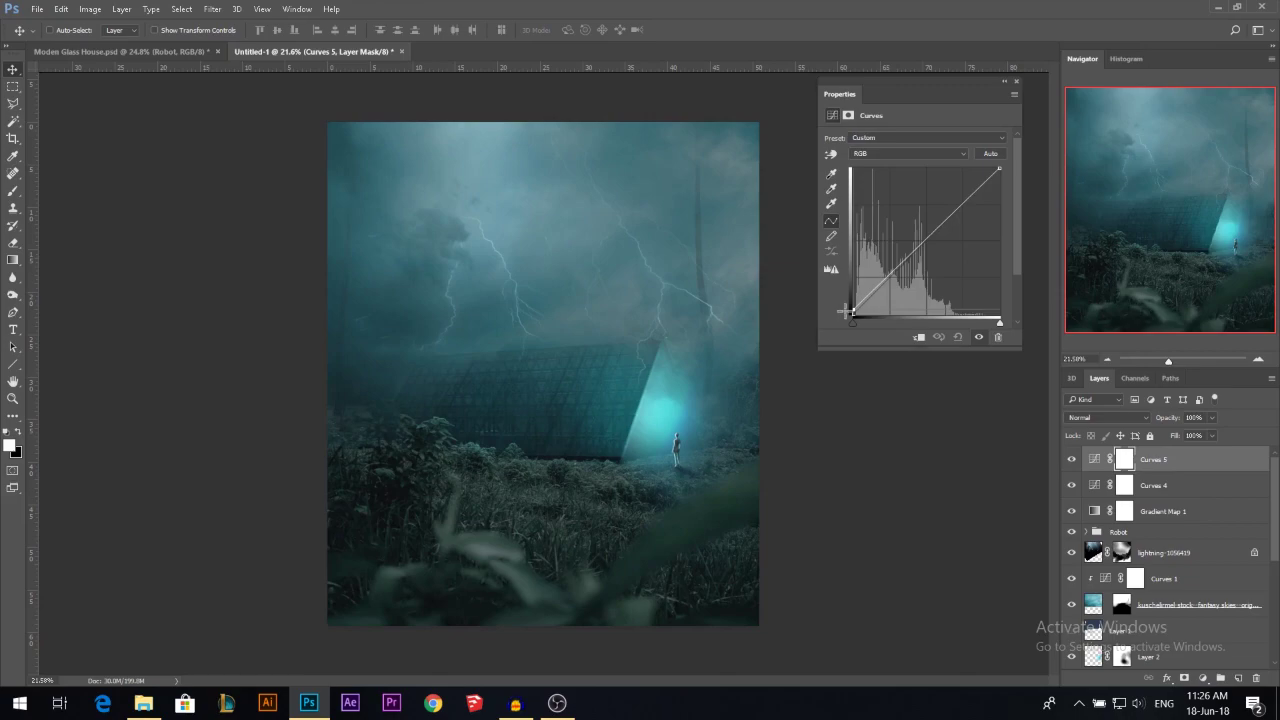
left_click_drag(888, 277, 889, 281)
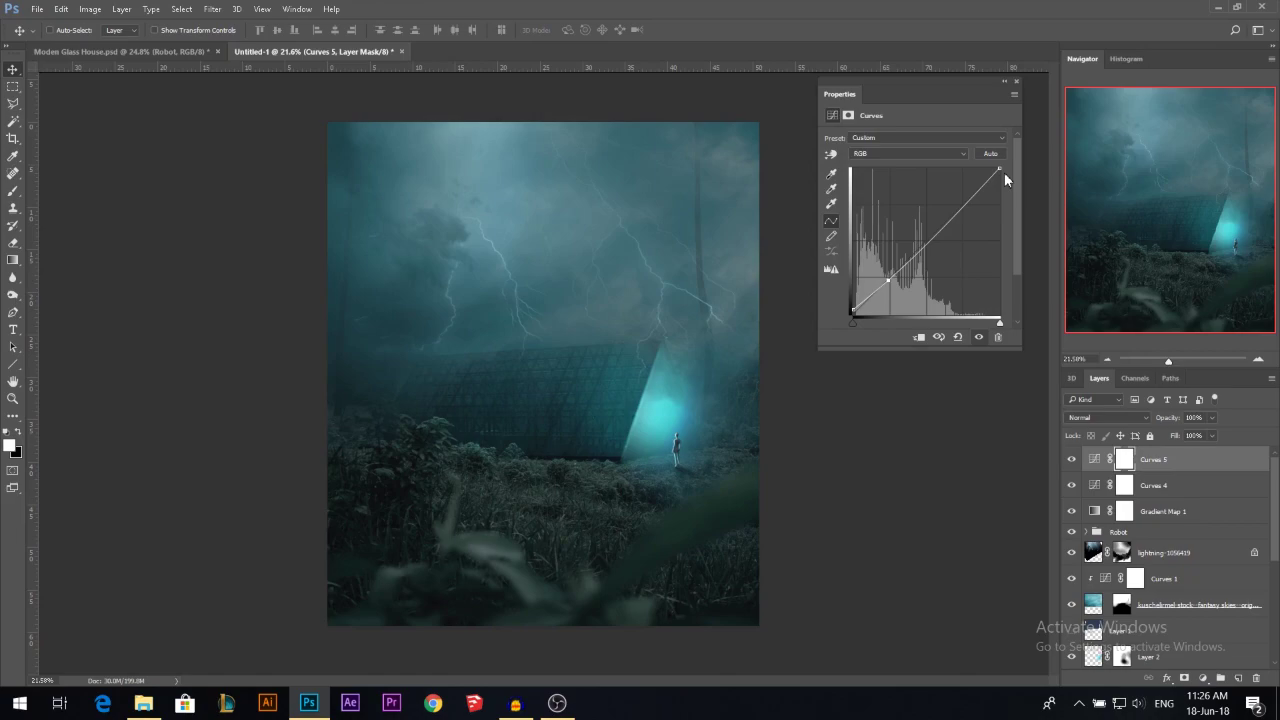
left_click(1016, 81)
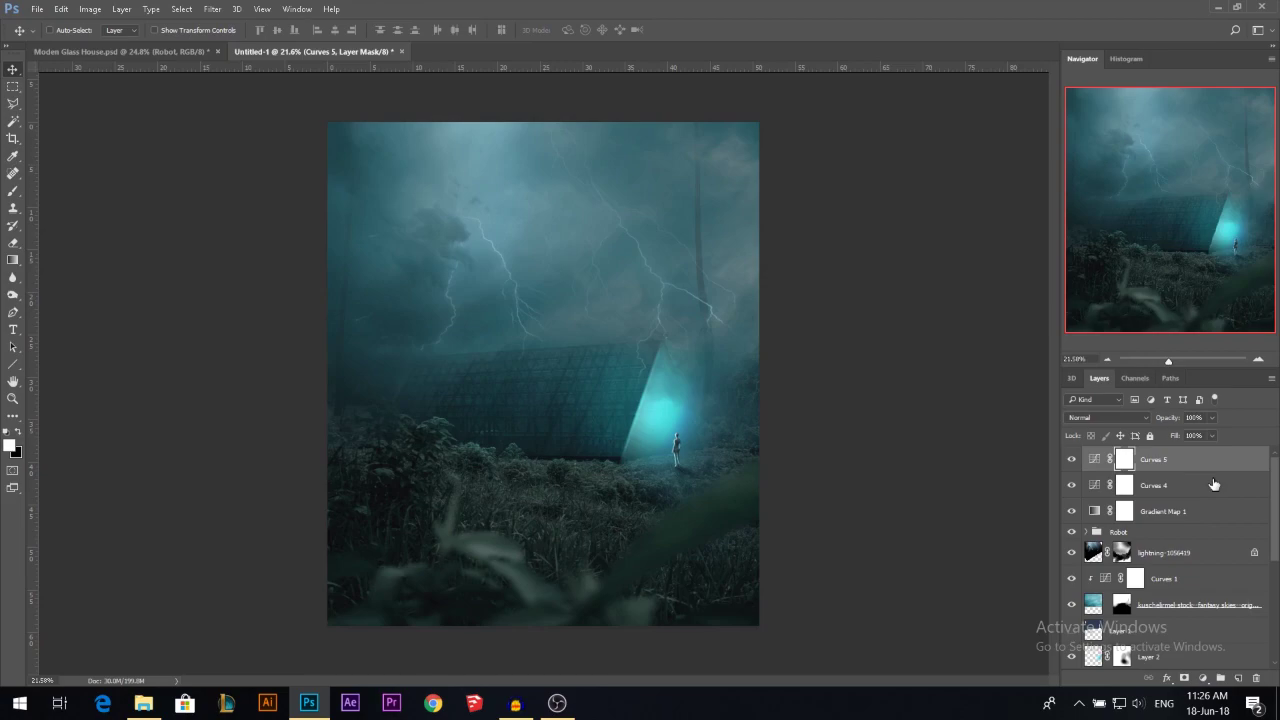
Stamp all visible layers into a new top layer and open it in the Camera Raw filter.
key("ctrl")
key("ctrl+shift+alt+e")
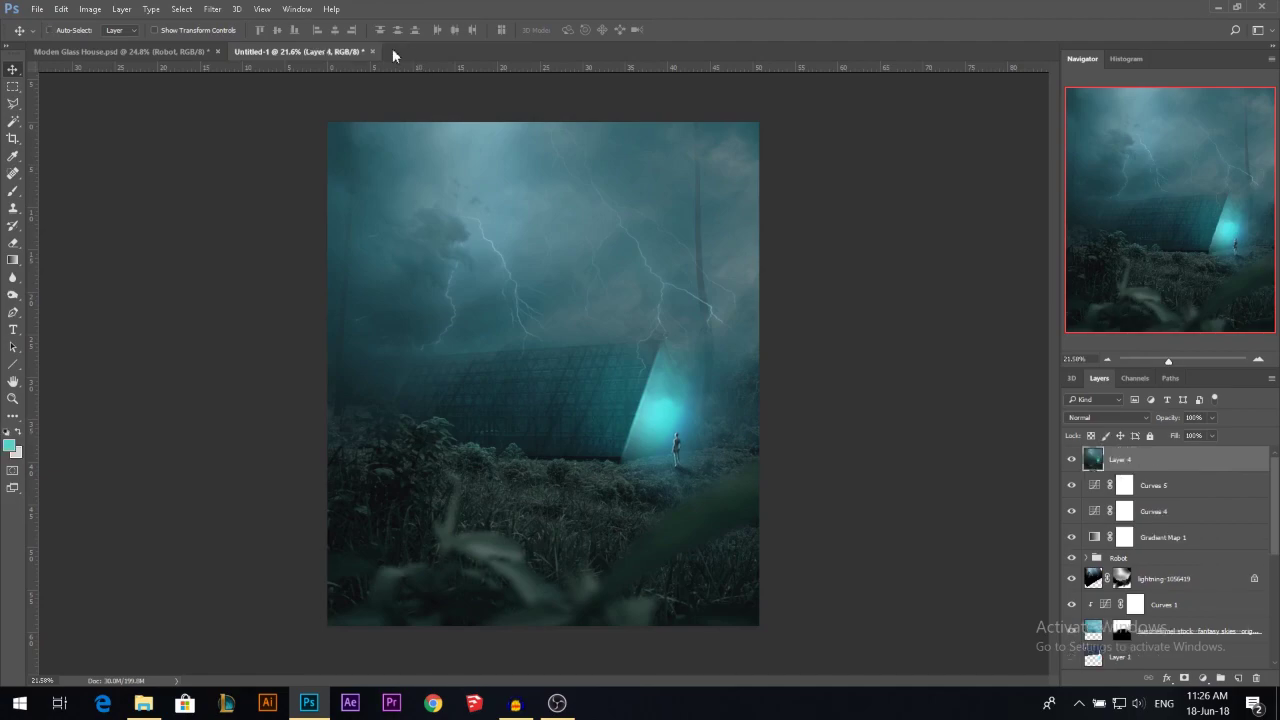
key("ctrl+shift+a")
Set the basic Camera Raw adjustments to contrast +7, highlights -9, shadows +8, whites +17, blacks -13 and clarity -12.
mouse_move(926, 412)
left_mouse_down()
mouse_move(956, 408)
mouse_move(920, 407)
left_mouse_up()
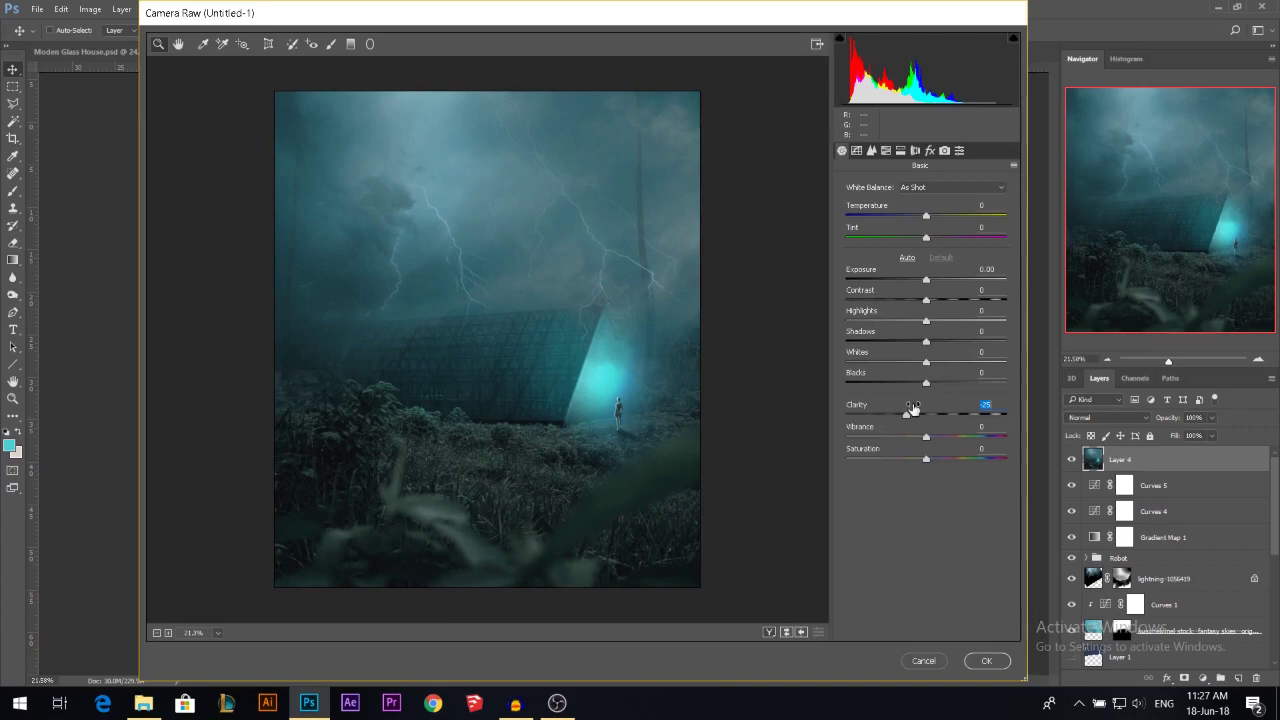
left_click_drag(912, 409, 917, 410)
left_click_drag(926, 298, 935, 358)
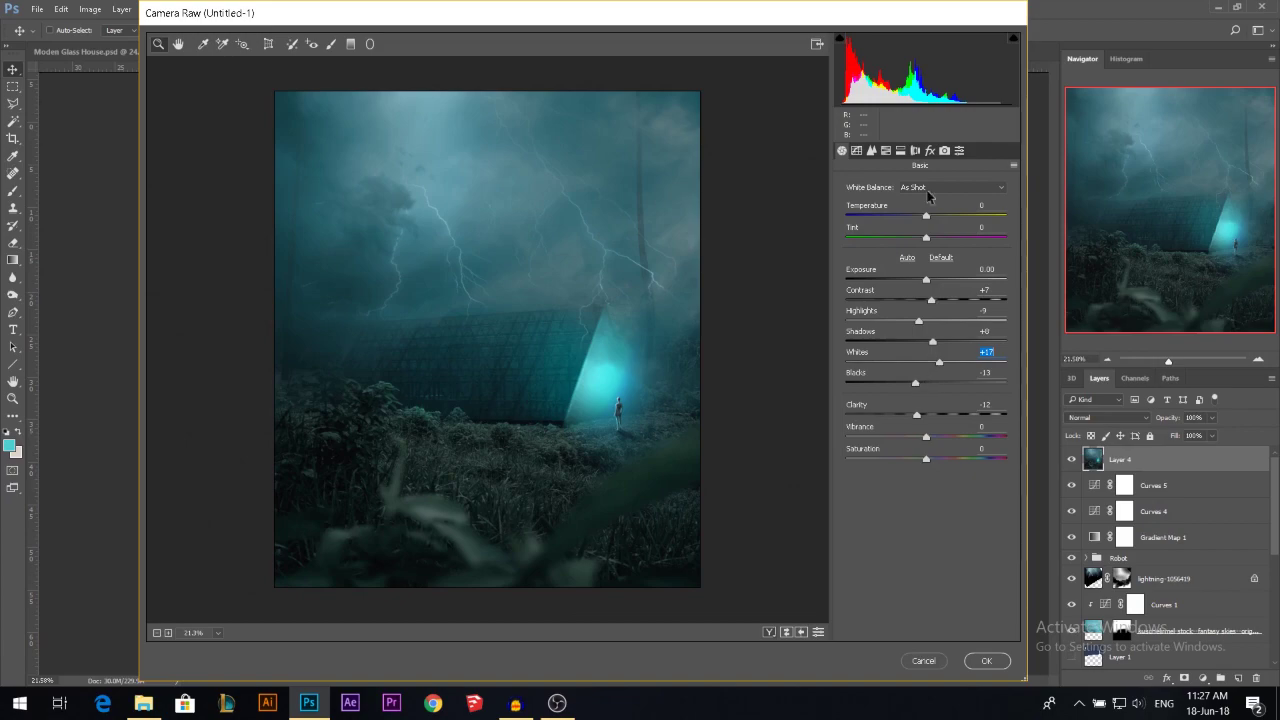
Set Camera Raw's Dehaze amount to +11 and the post-crop vignetting amount to -10.
left_click(930, 151)
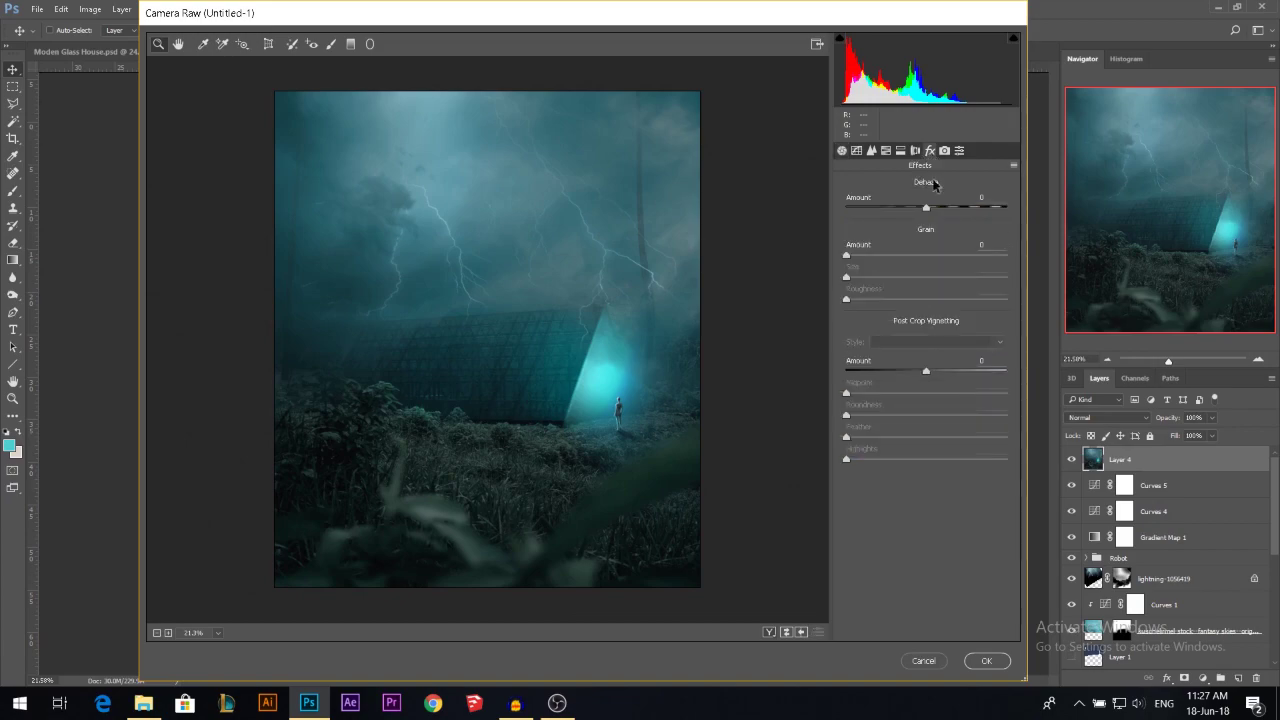
left_click_drag(932, 198, 963, 198)
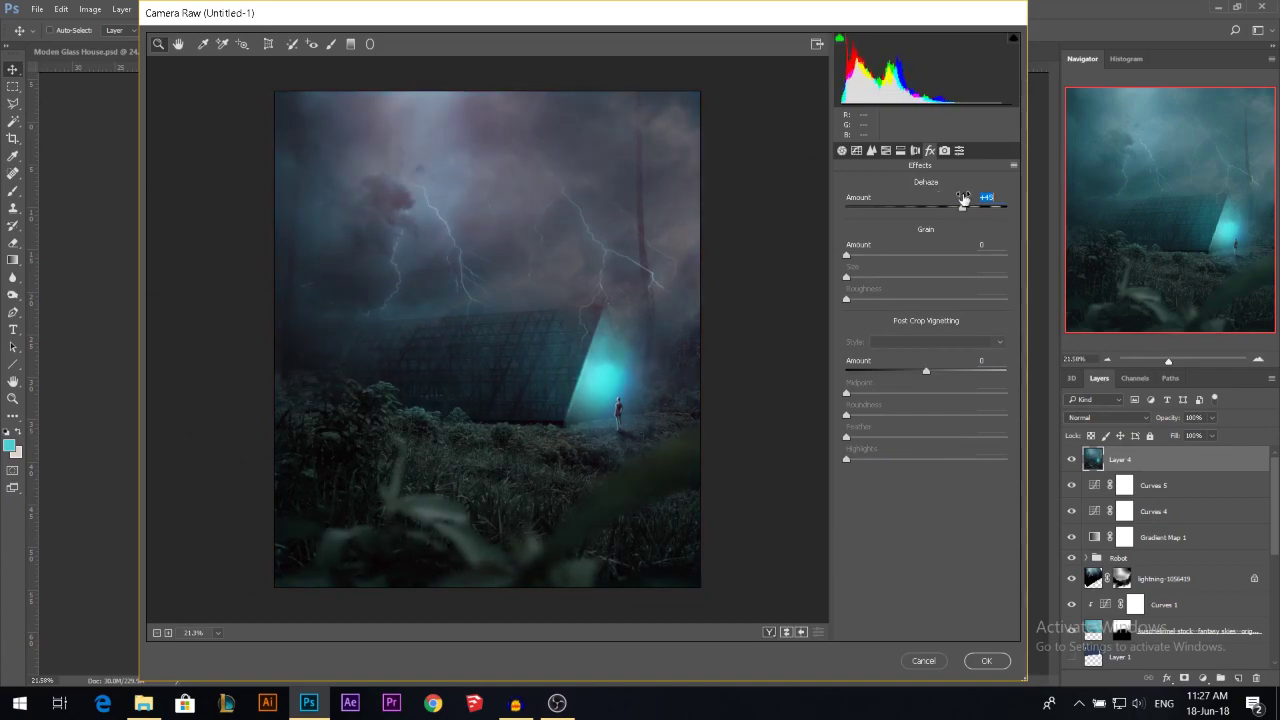
left_click_drag(963, 198, 934, 201)
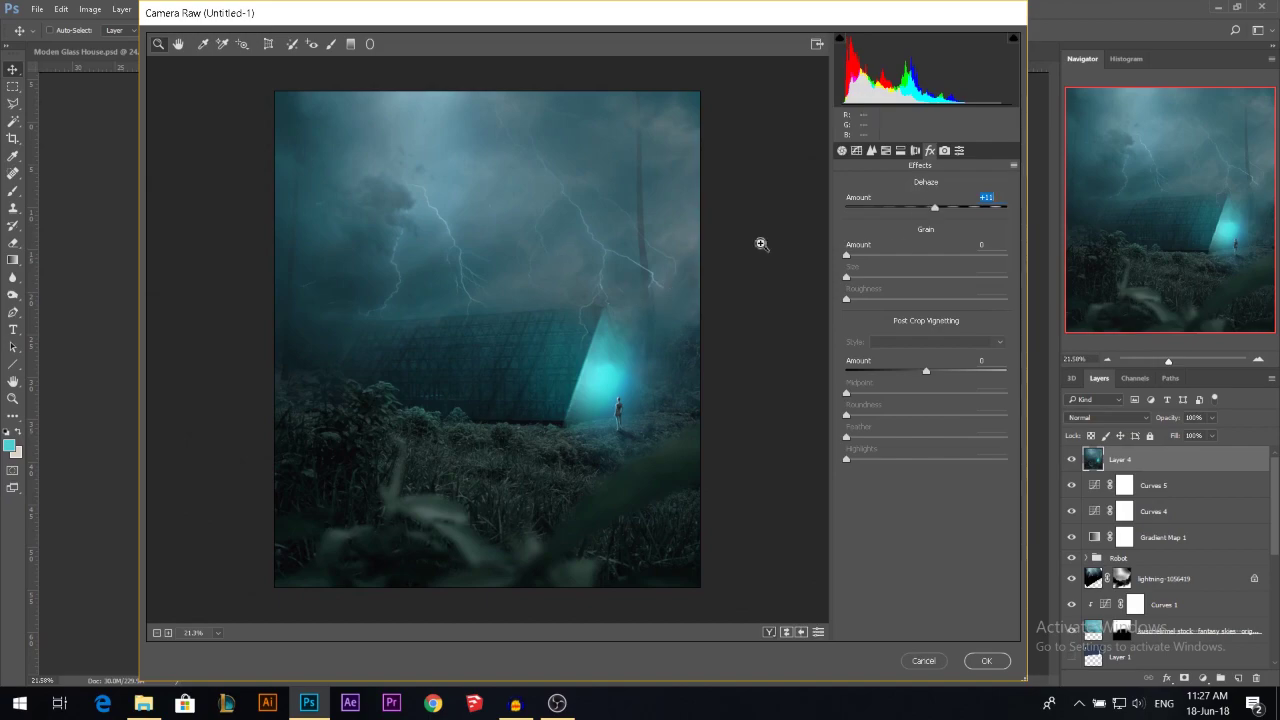
left_click_drag(926, 364, 922, 362)
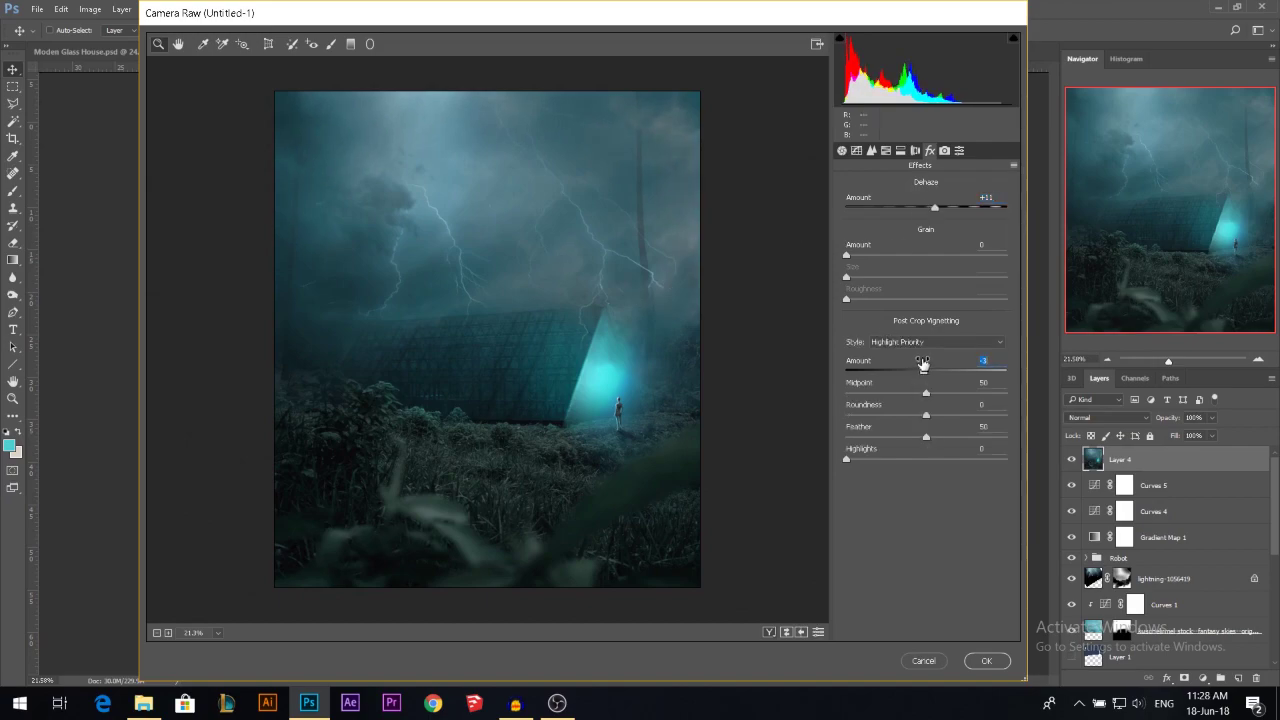
left_click_drag(923, 363, 917, 363)
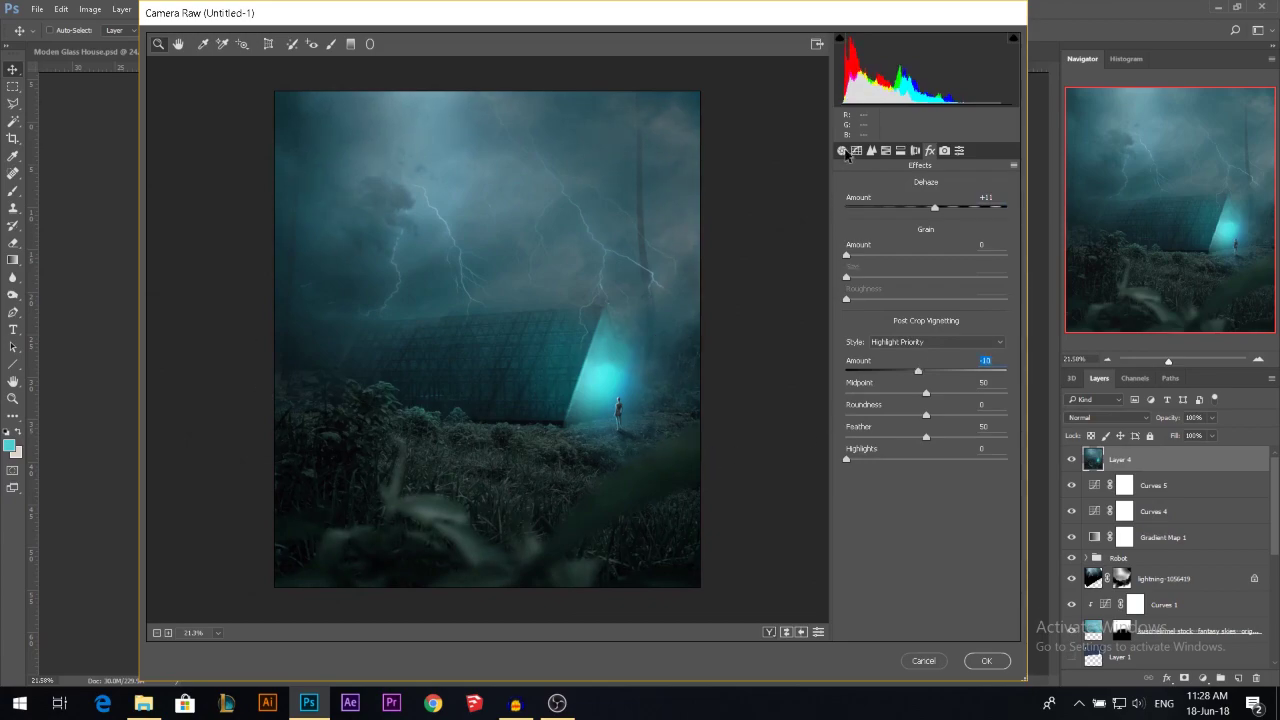
Raise the exposure to +0.40 and apply the Camera Raw filter, comparing the image before and after.
left_click(842, 150)
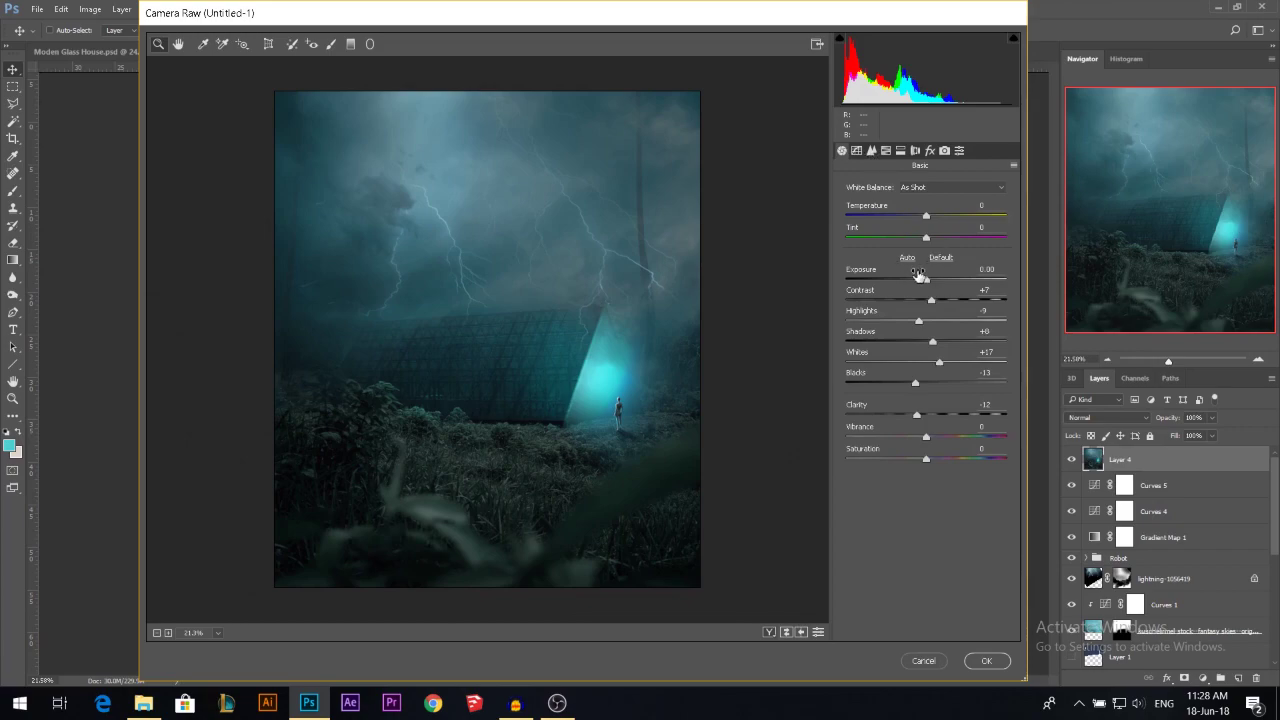
left_click(920, 275)
left_click_drag(919, 275, 927, 276)
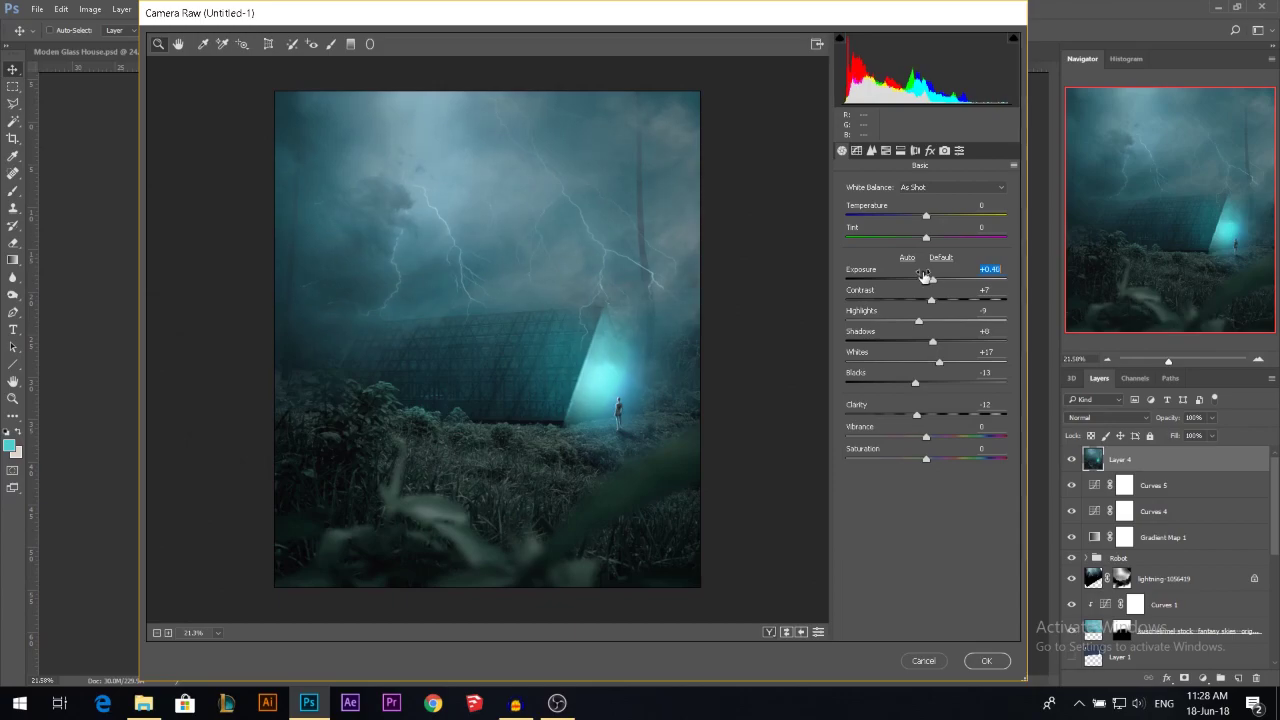
left_click(986, 660)
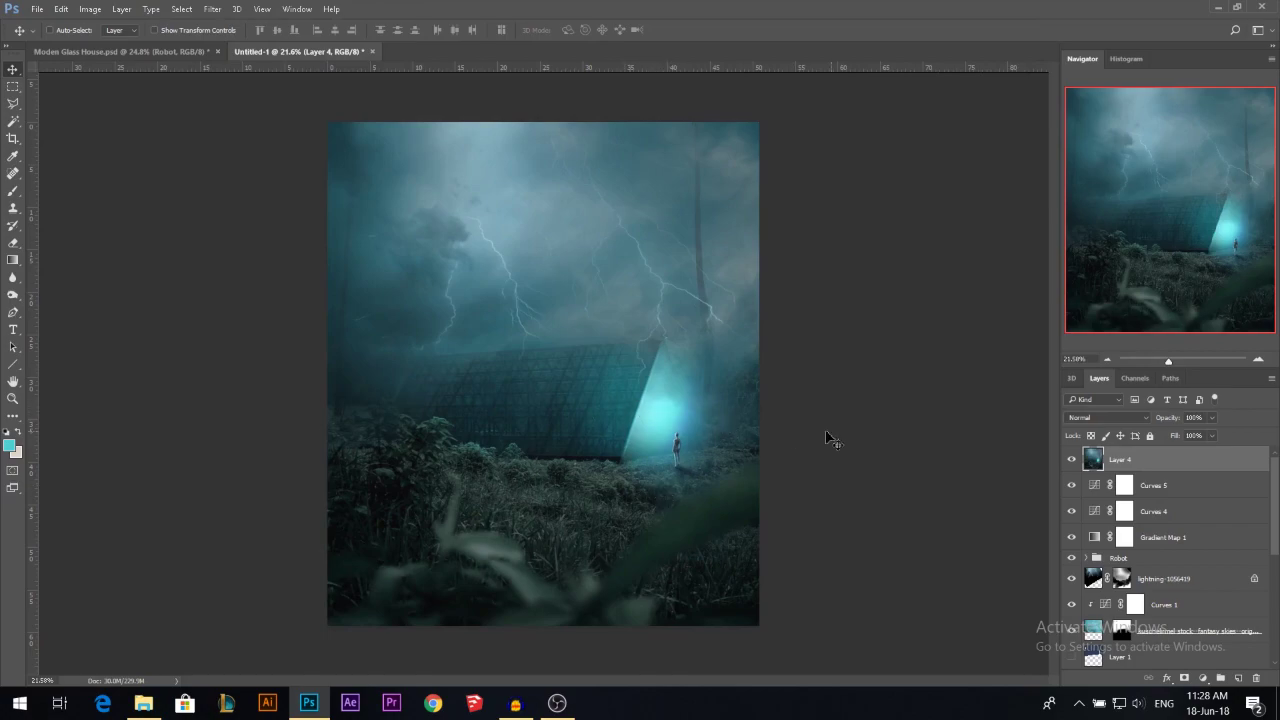
key("ctrl+z")
key("ctrl+z")
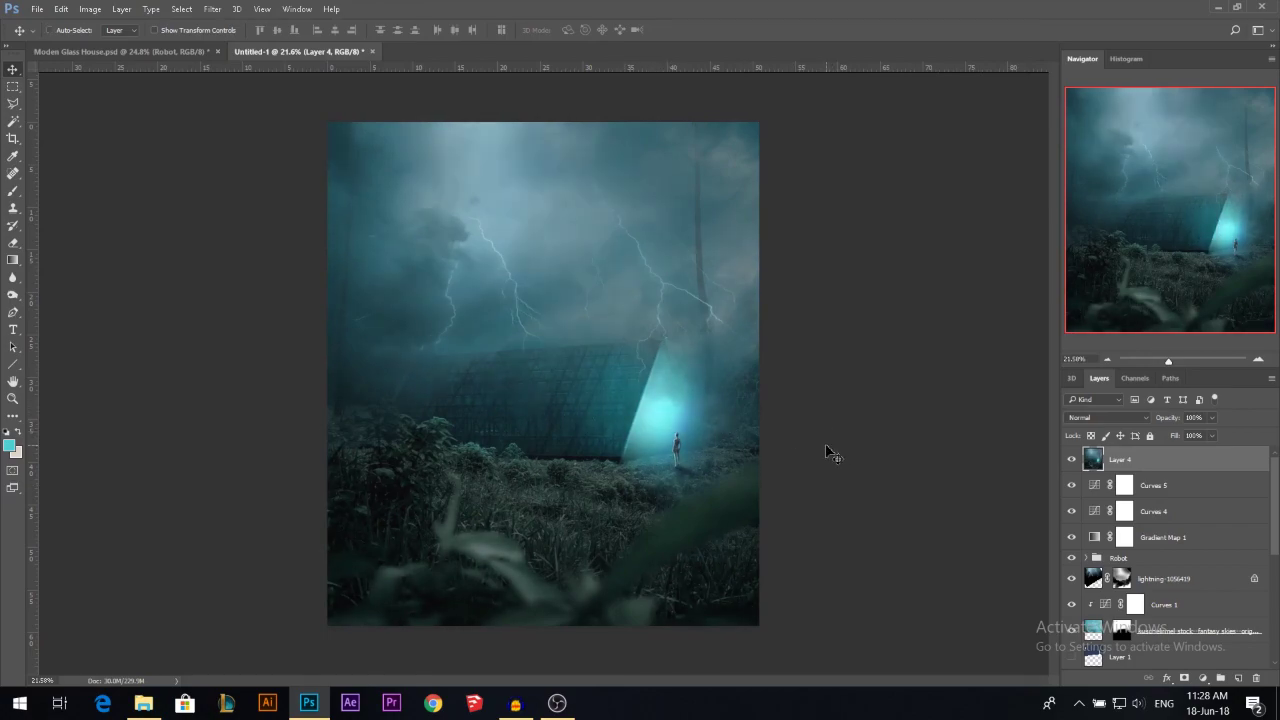